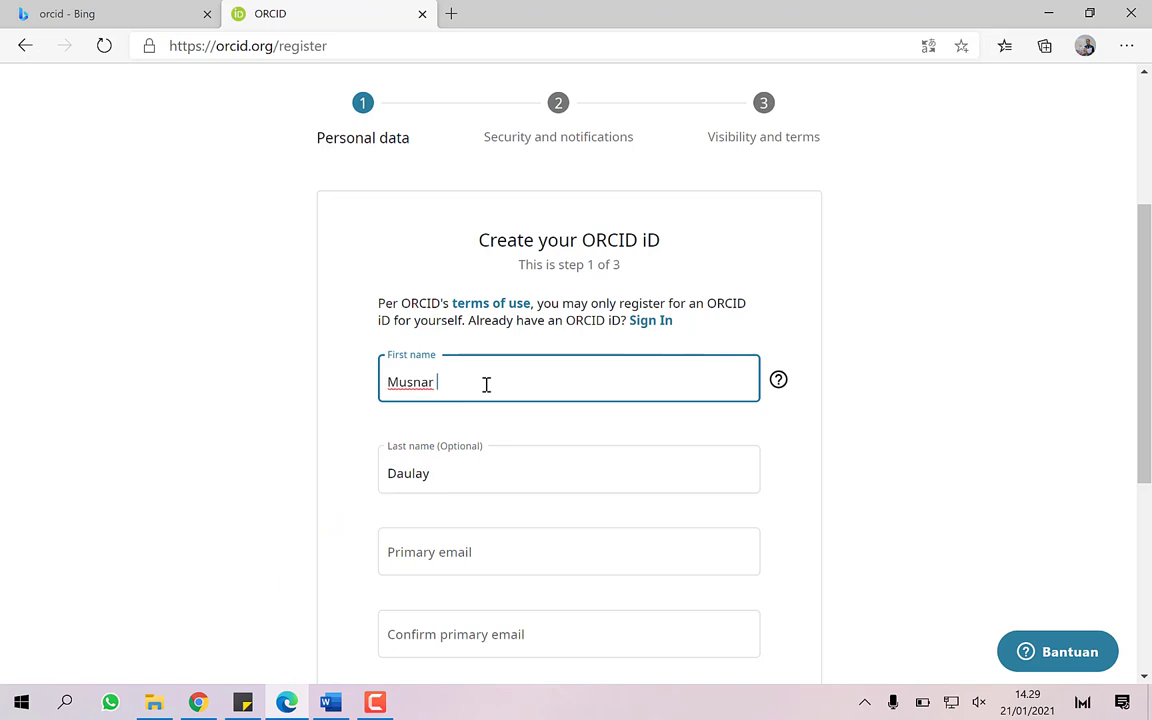
Complete the first name and enter the account's primary email address.
type("Indra")
left_click(440, 553)
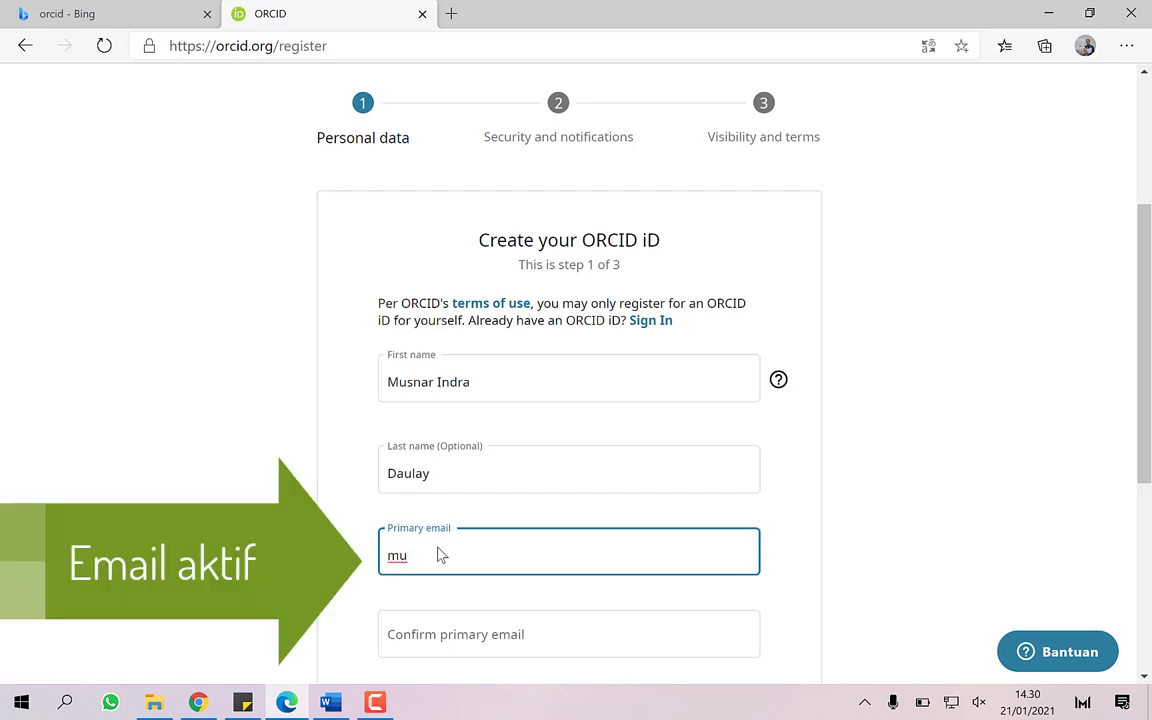
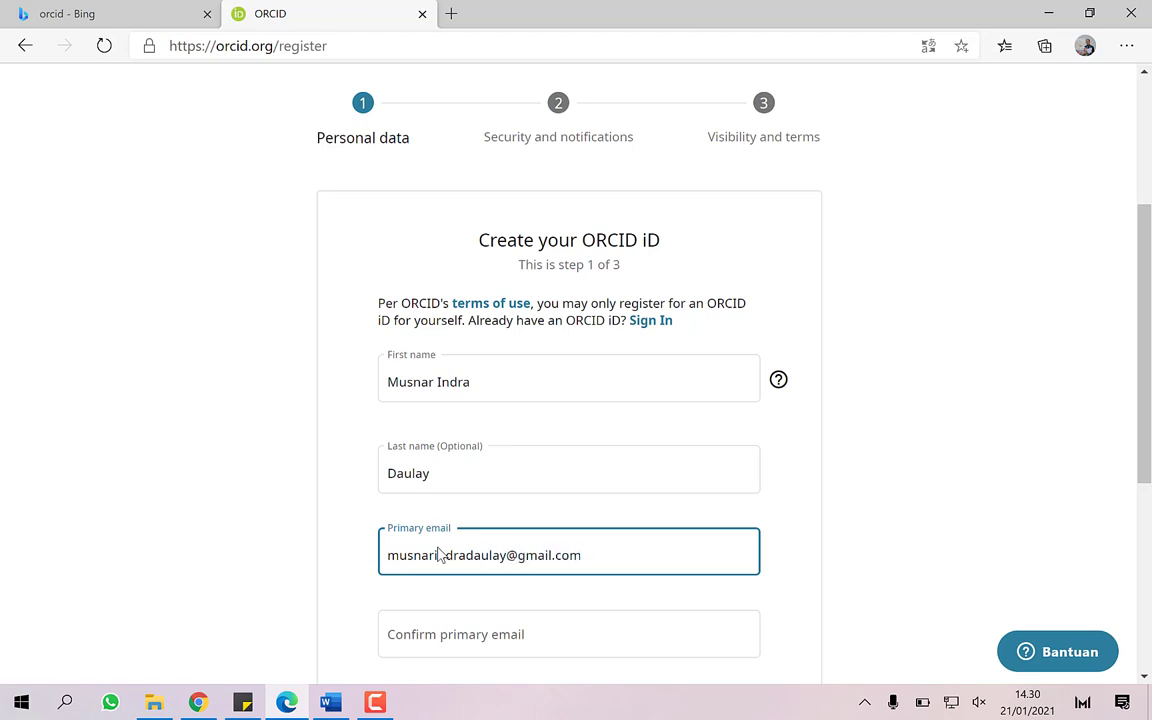
key("ctrl+a")
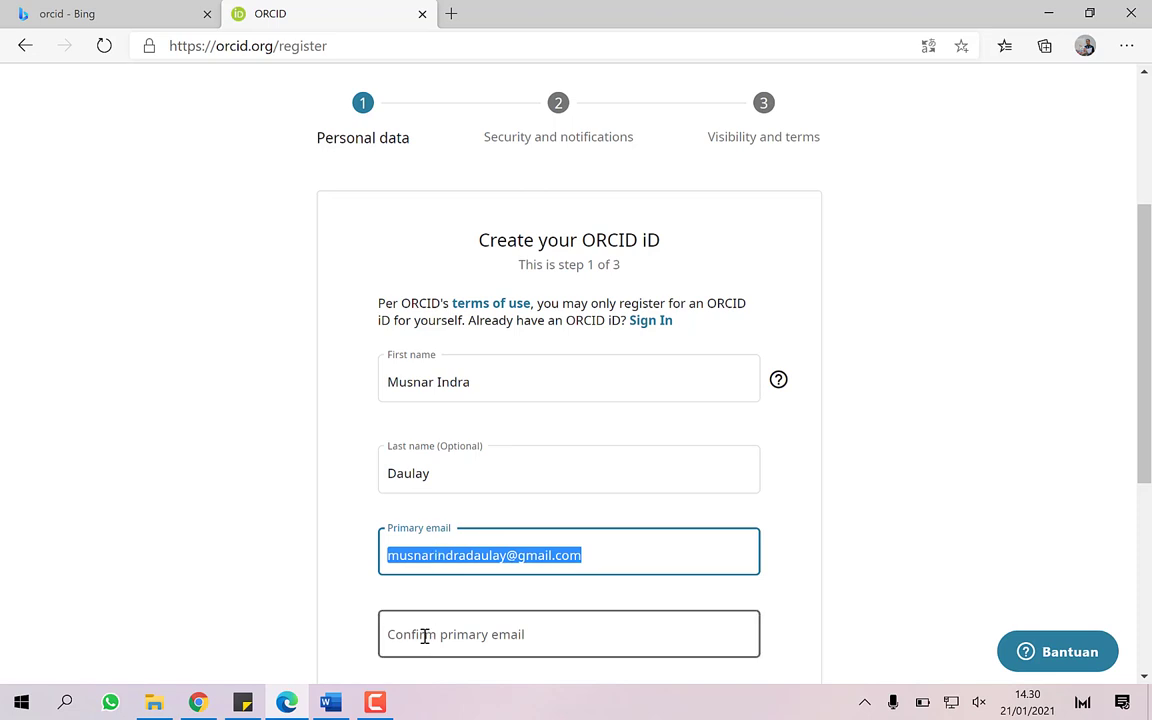
Retype the same email in Confirm primary email, correcting typos, and continue to step 2.
left_click(424, 636)
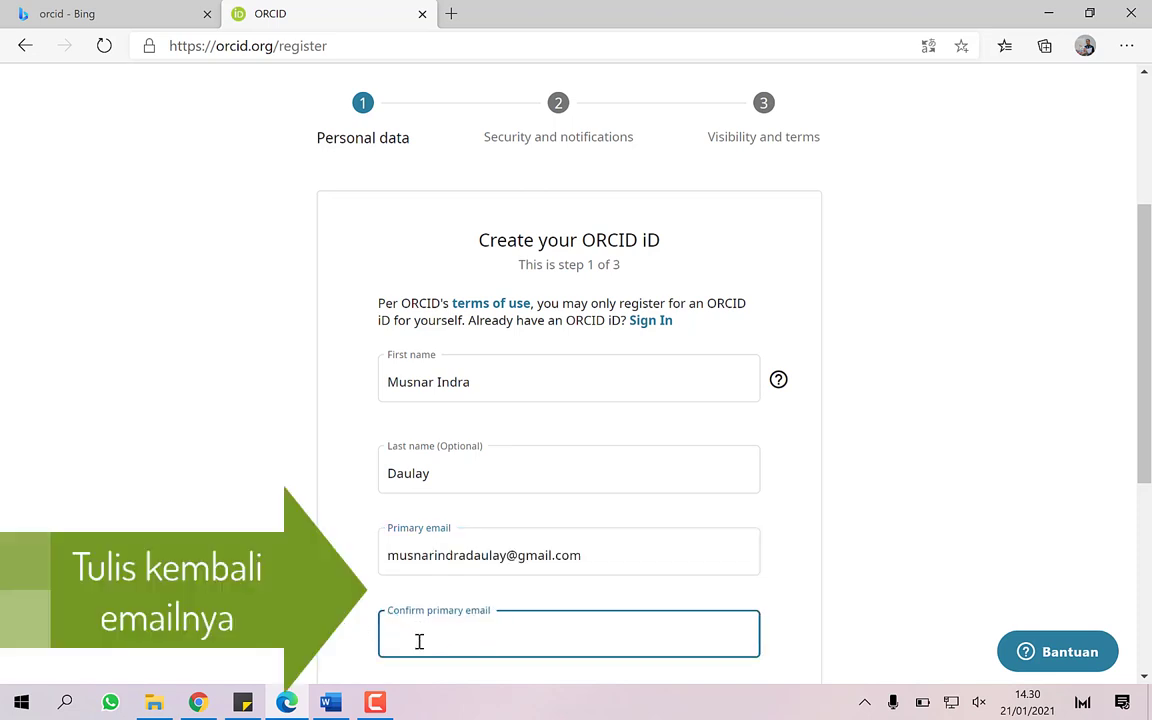
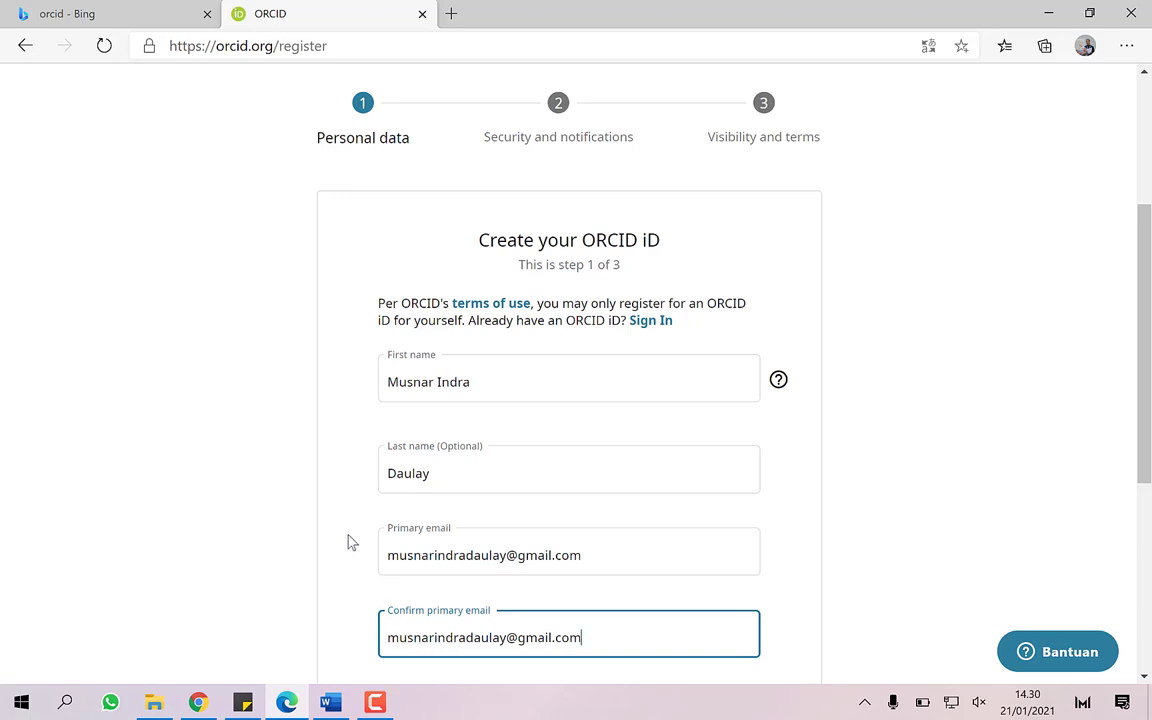
scroll(347, 540, "down", 2)
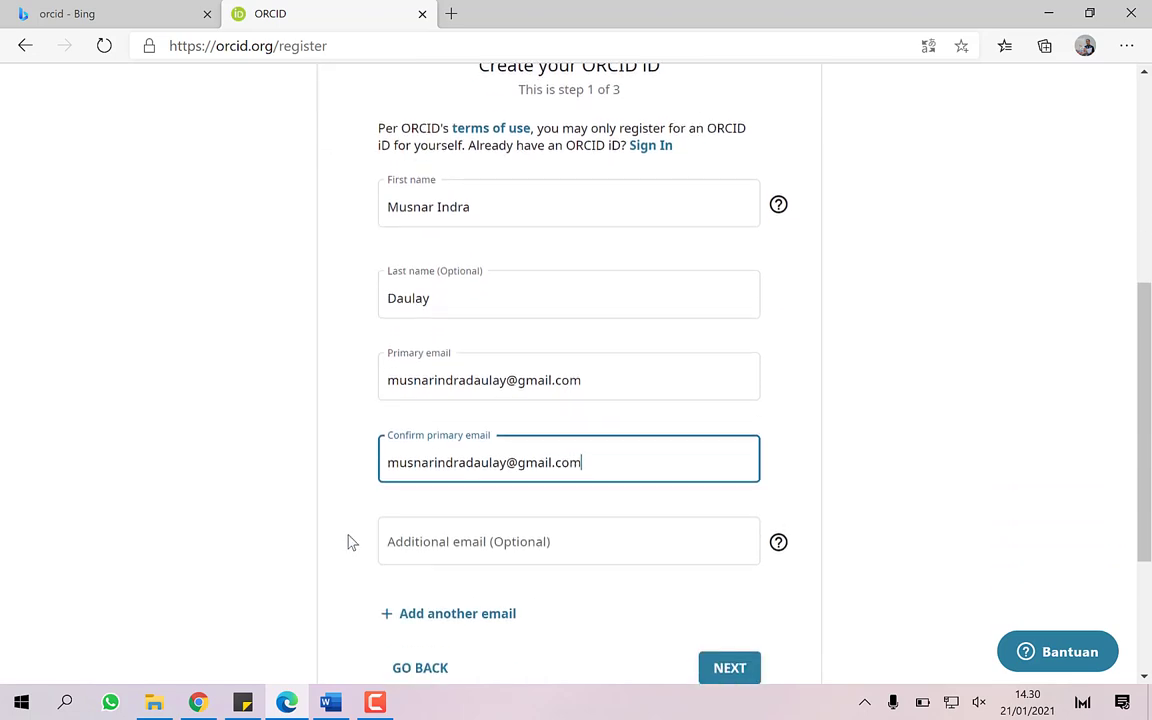
scroll(447, 548, "down", 1)
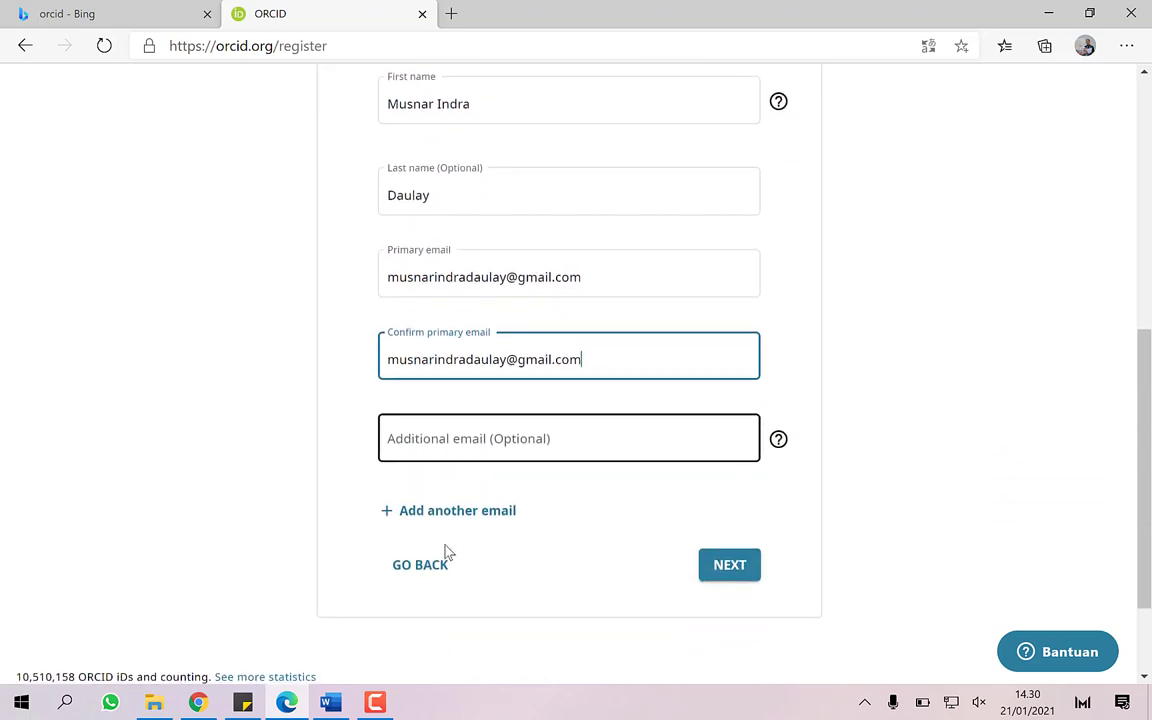
left_click(731, 564)
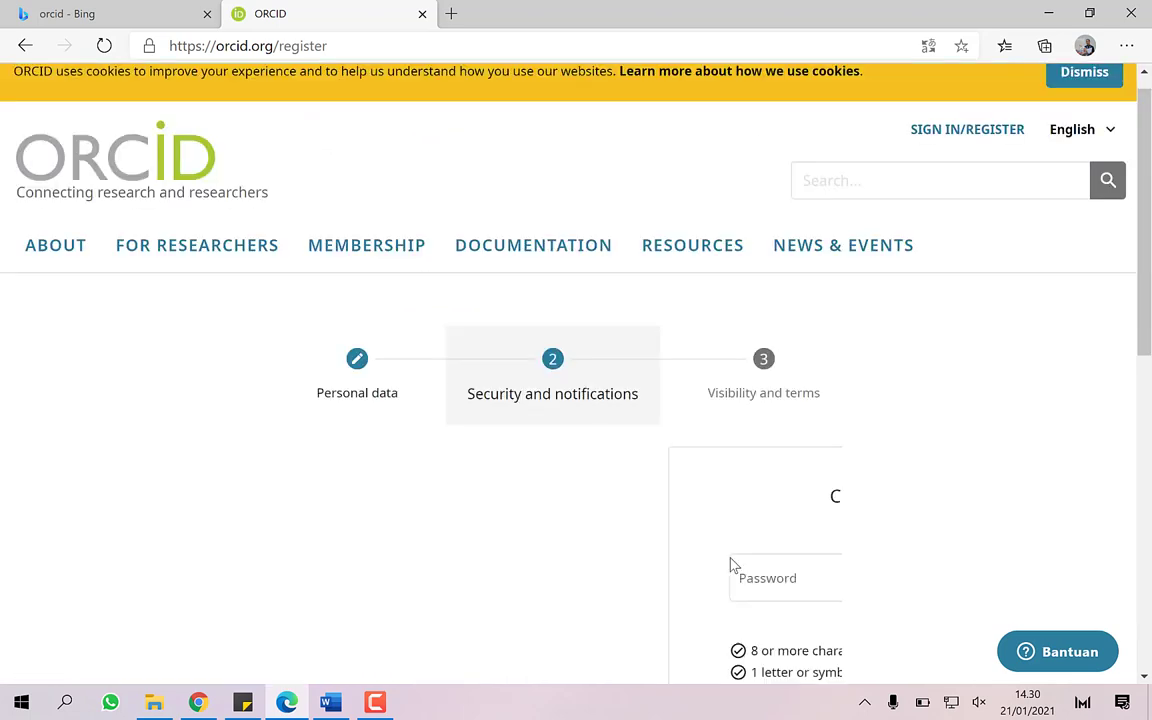
Enter the account password in both password fields, then continue to step 3.
scroll(731, 564, "down", 1)
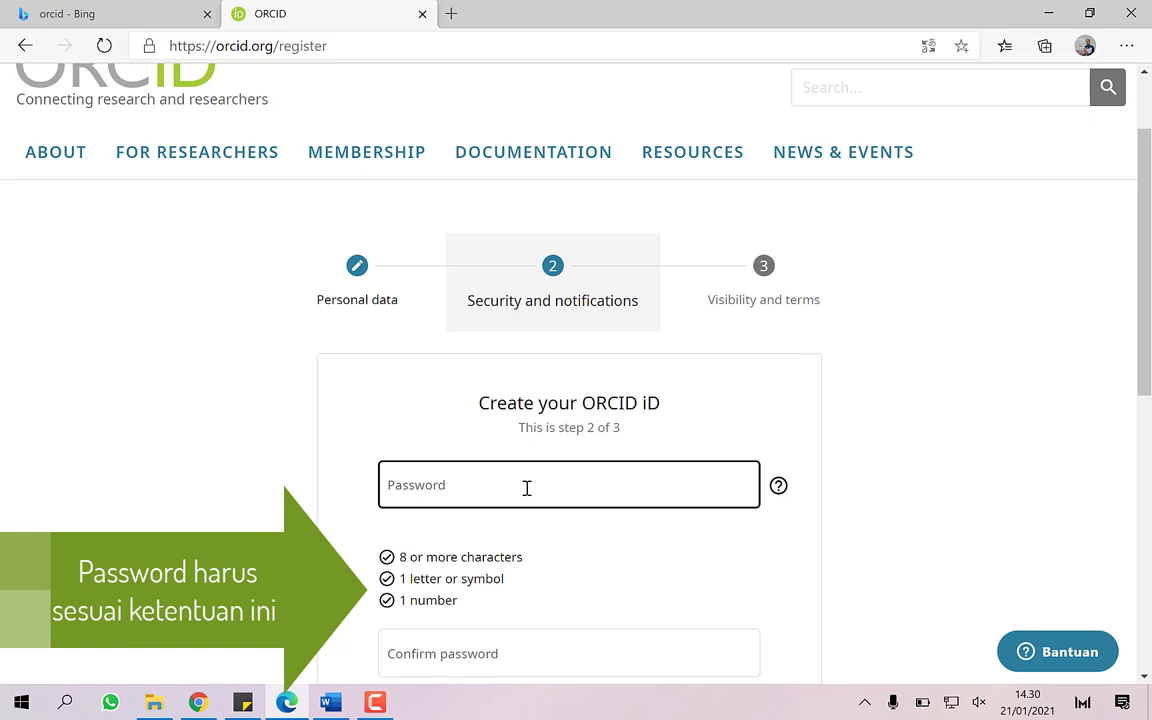
left_click(526, 487)
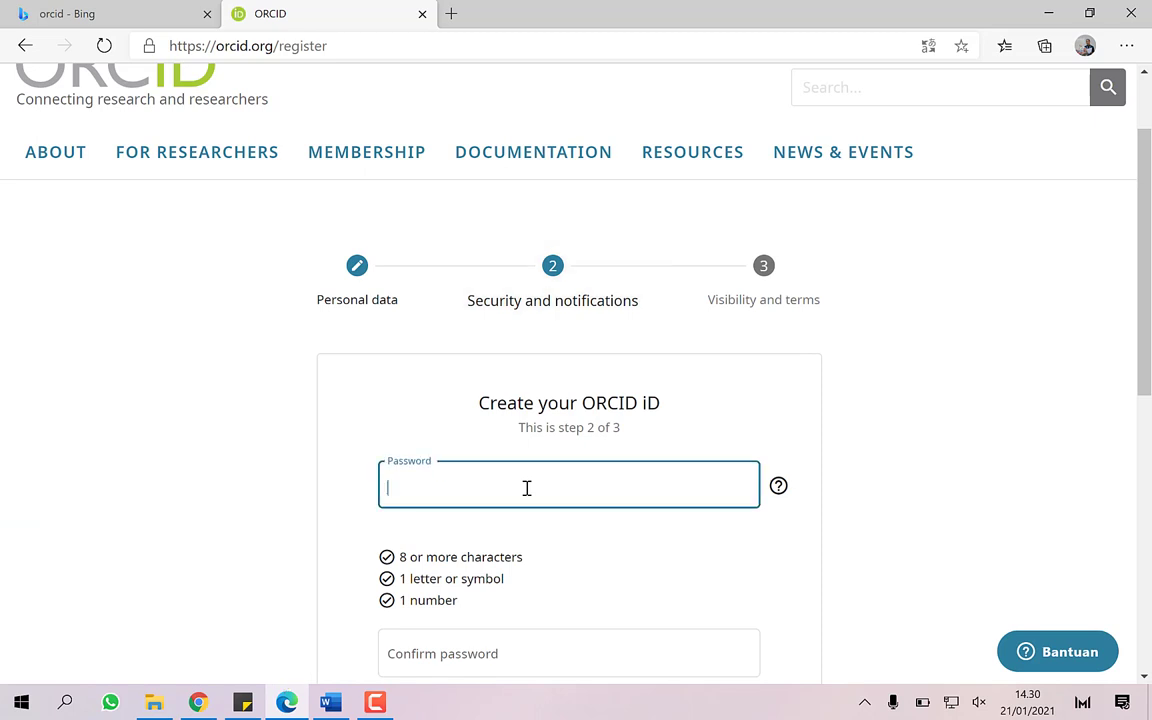
type("••••••••")
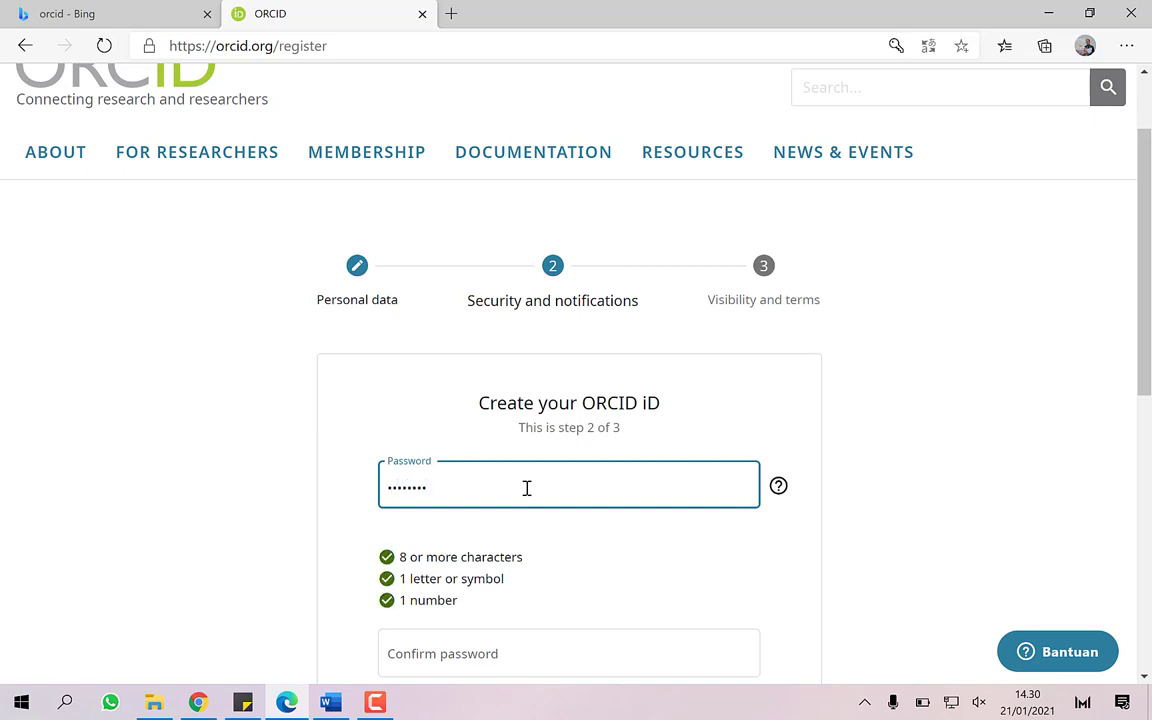
left_click(463, 658)
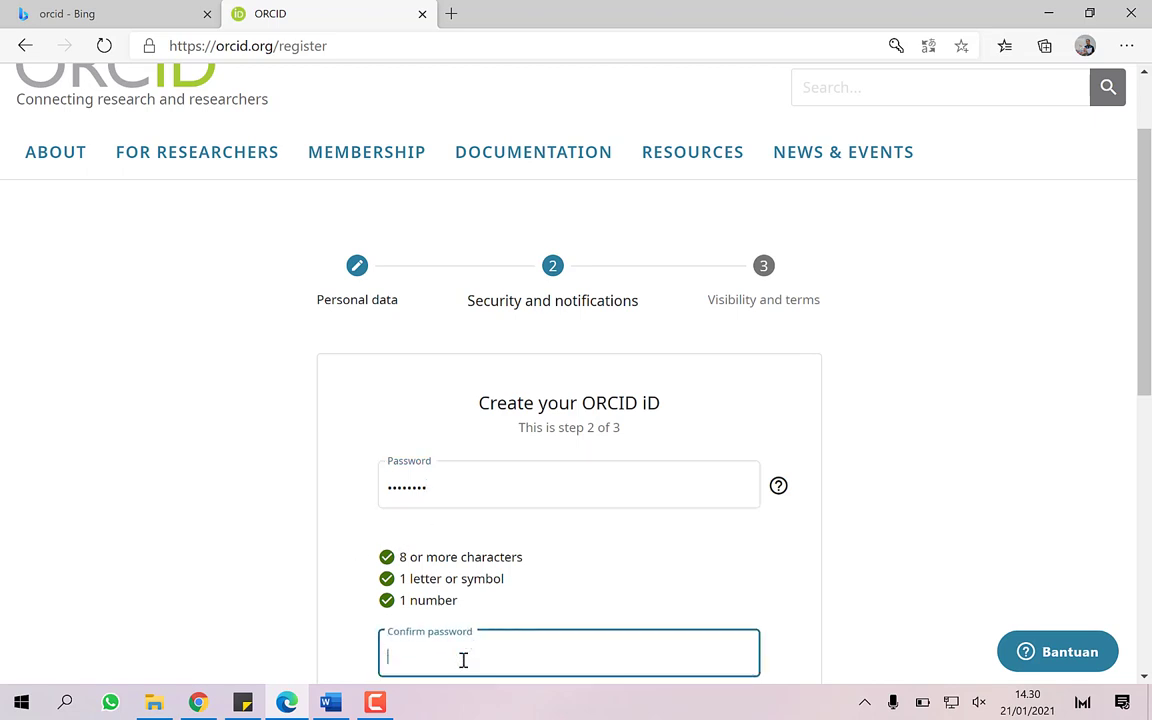
type("•")
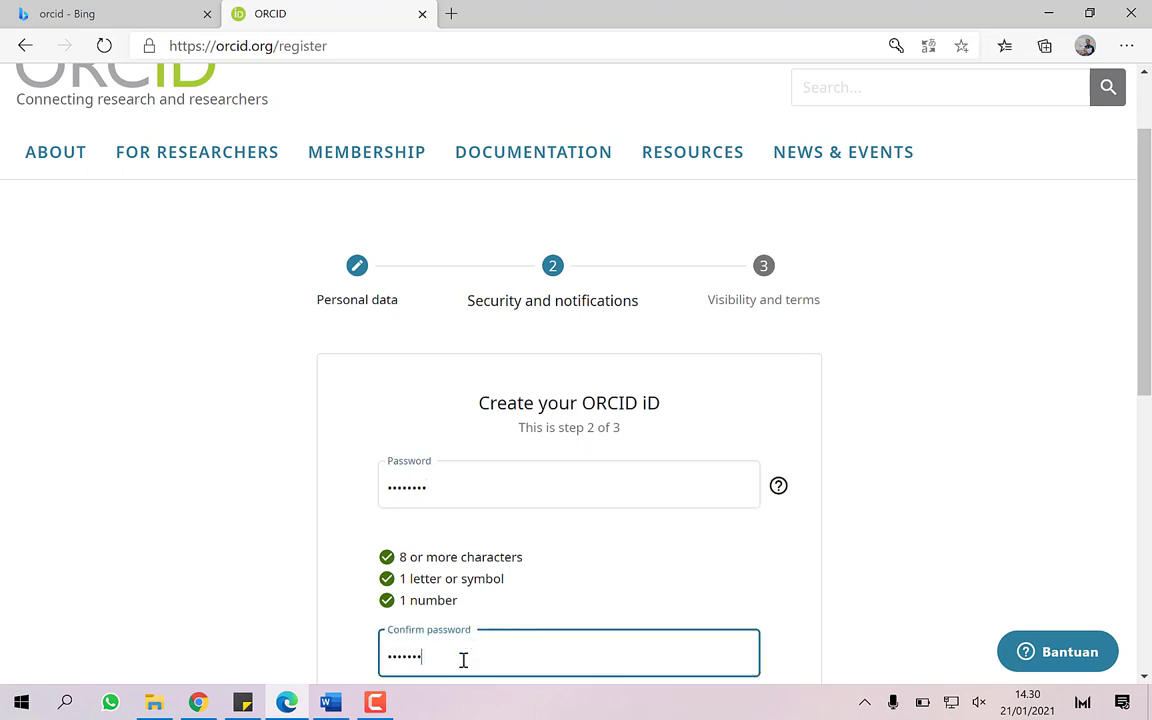
type("•••••••")
scroll(250, 532, "down", 4)
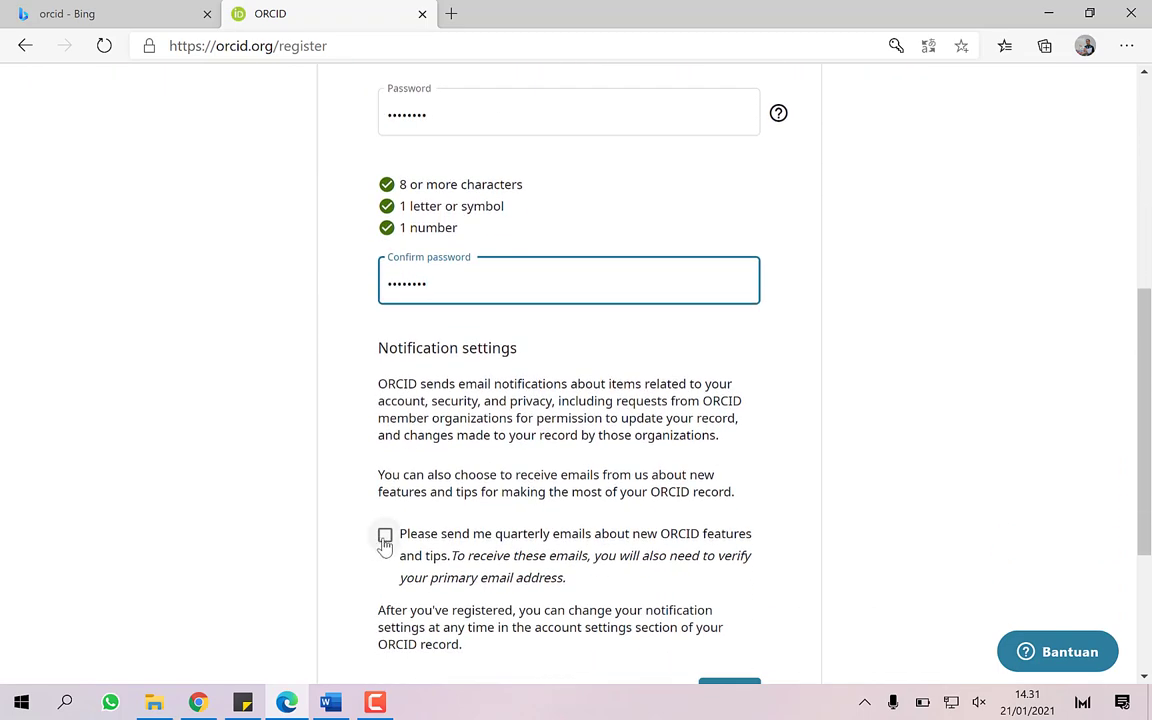
scroll(385, 543, "down", 1)
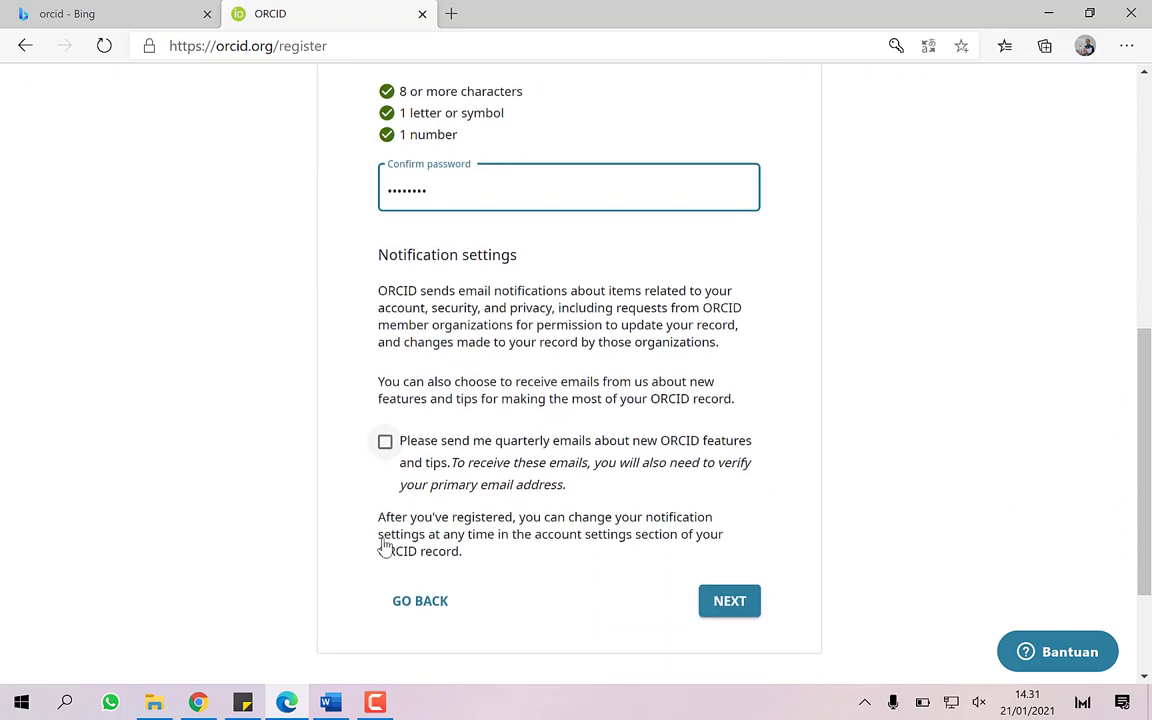
left_click(733, 599)
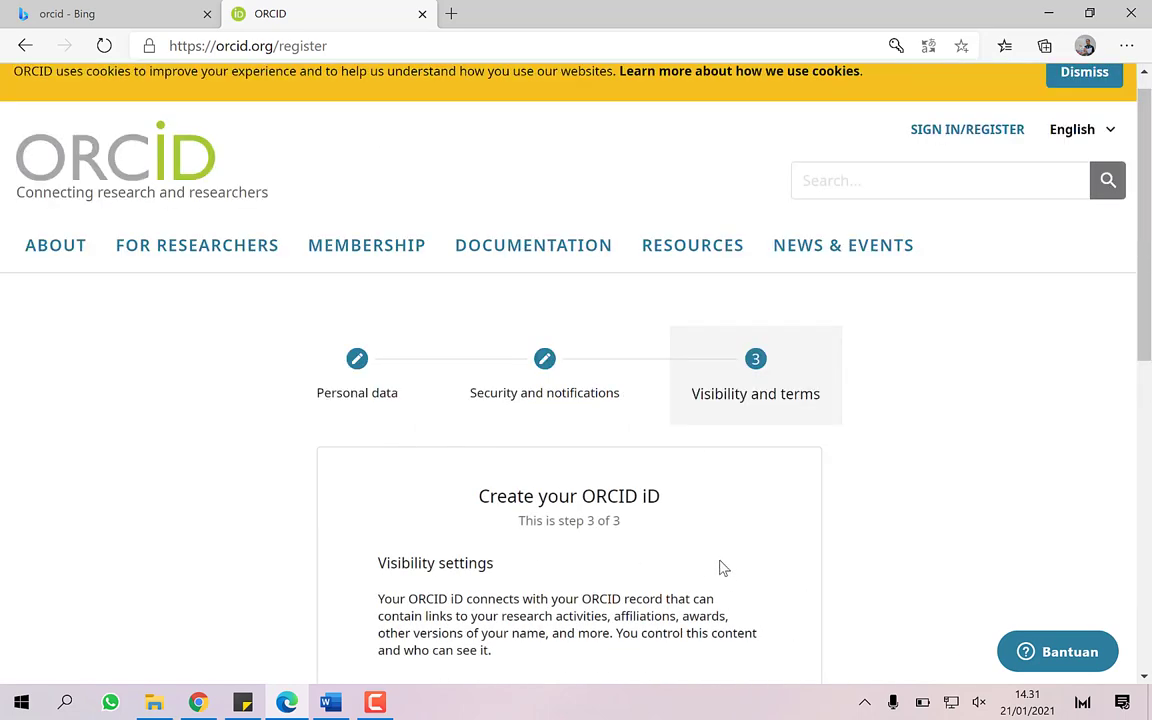
Set default visibility to Everyone, accept the terms of use, and start the not-a-robot check.
scroll(723, 568, "down", 2)
scroll(716, 562, "down", 2)
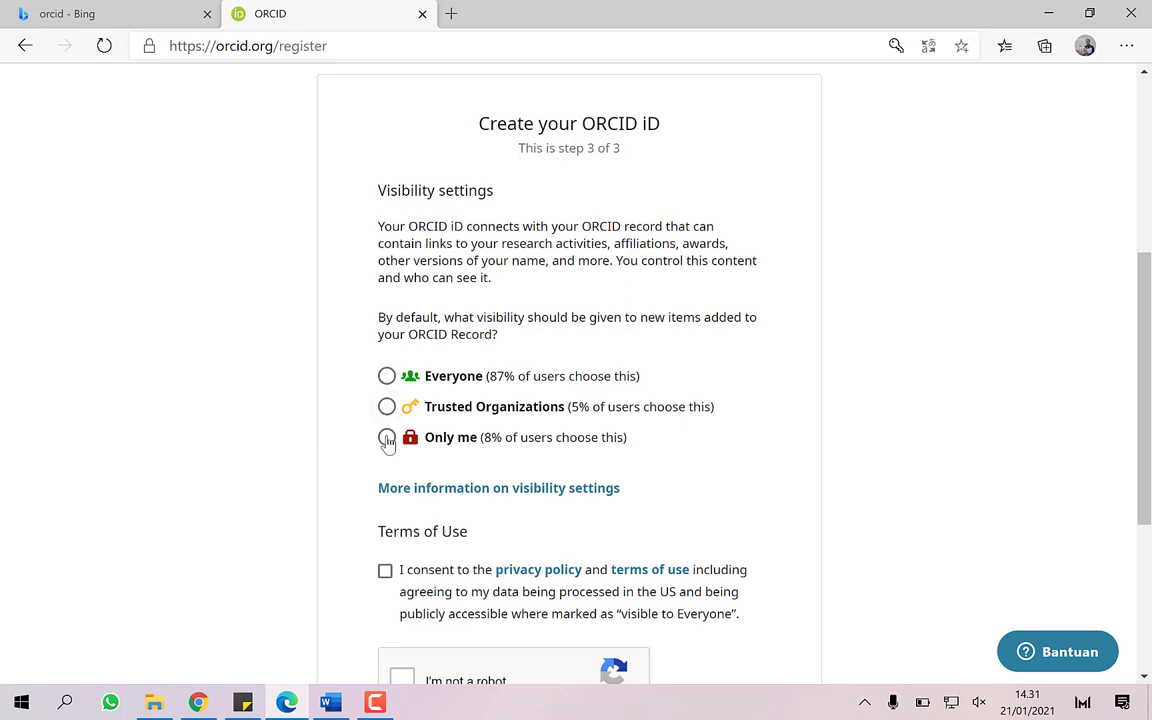
left_click(387, 376)
scroll(366, 410, "down", 2)
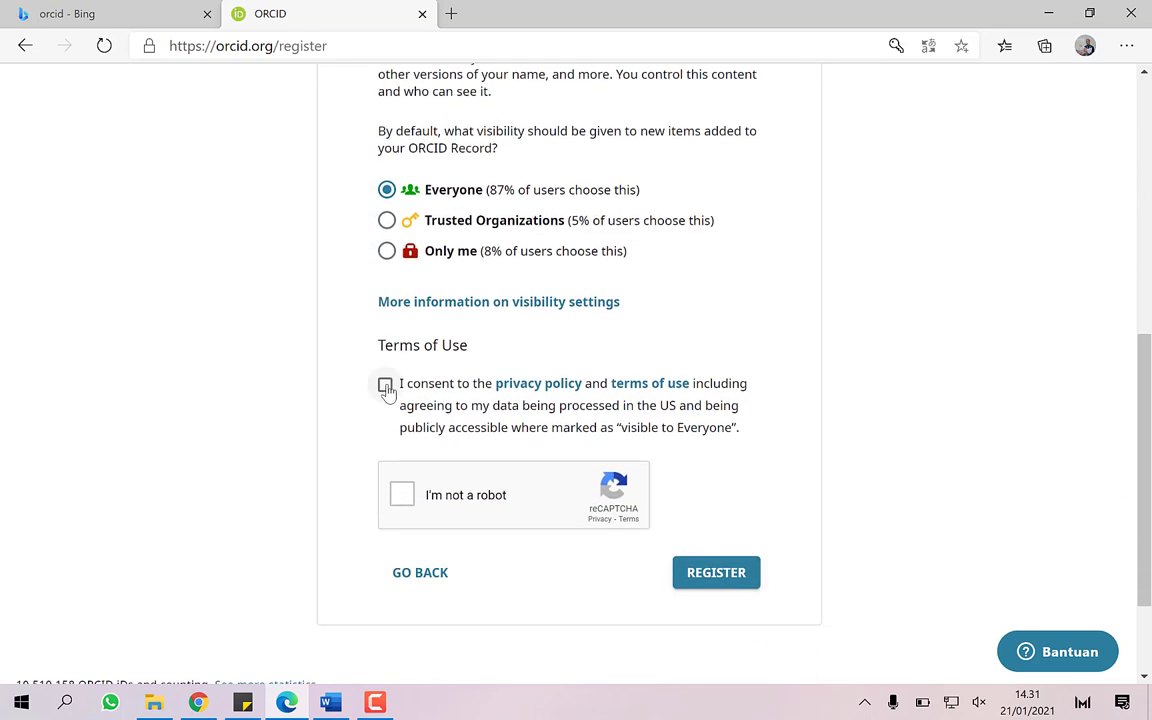
left_click(386, 387)
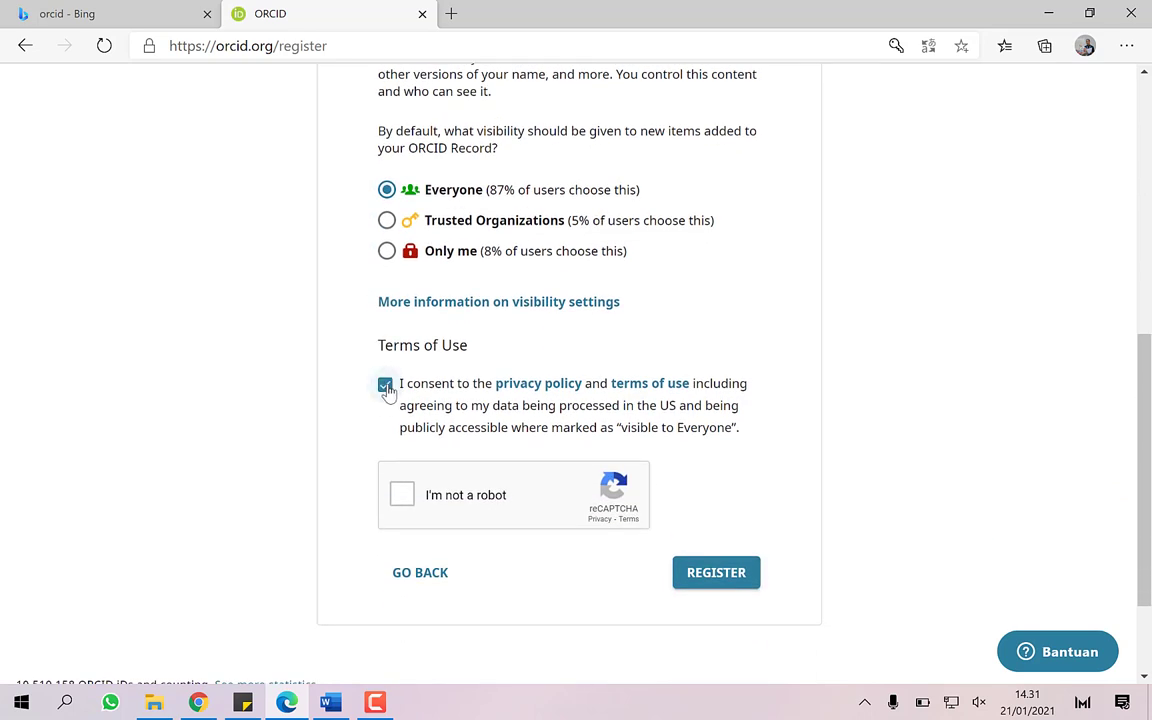
left_click(403, 496)
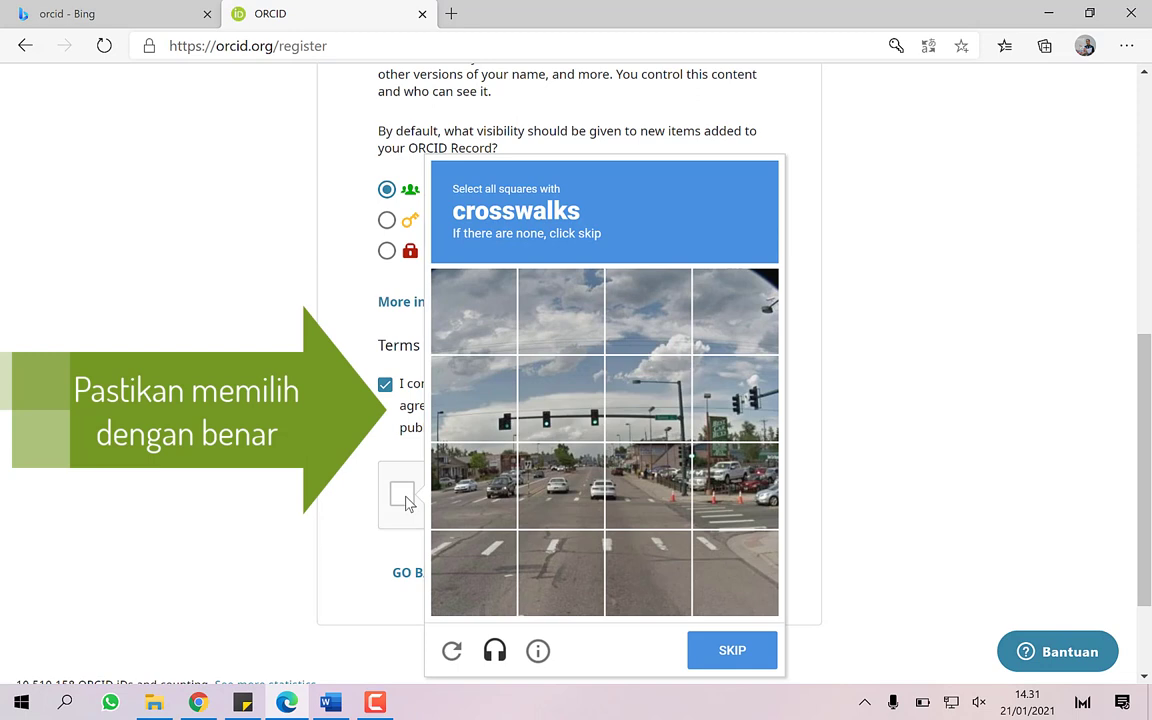
Select the seven crosswalk tiles in the first grid and move to the next image.
left_click(460, 508)
left_click(562, 488)
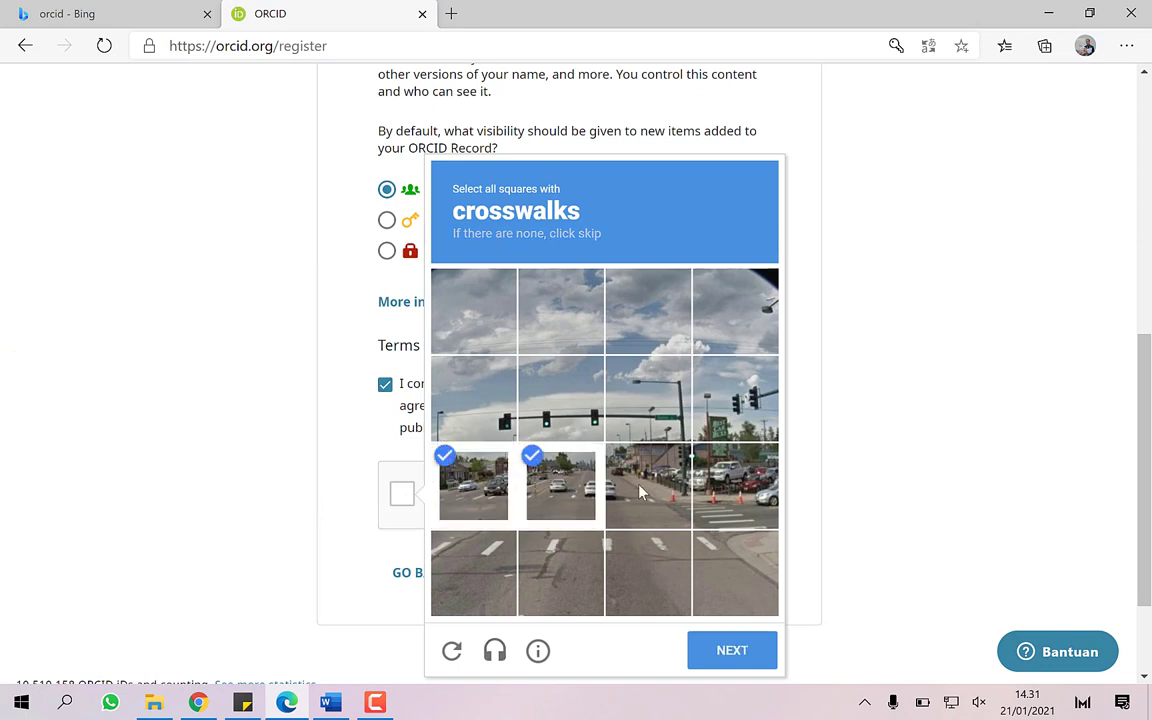
left_click(648, 488)
left_click(740, 488)
left_click(500, 555)
left_click(545, 555)
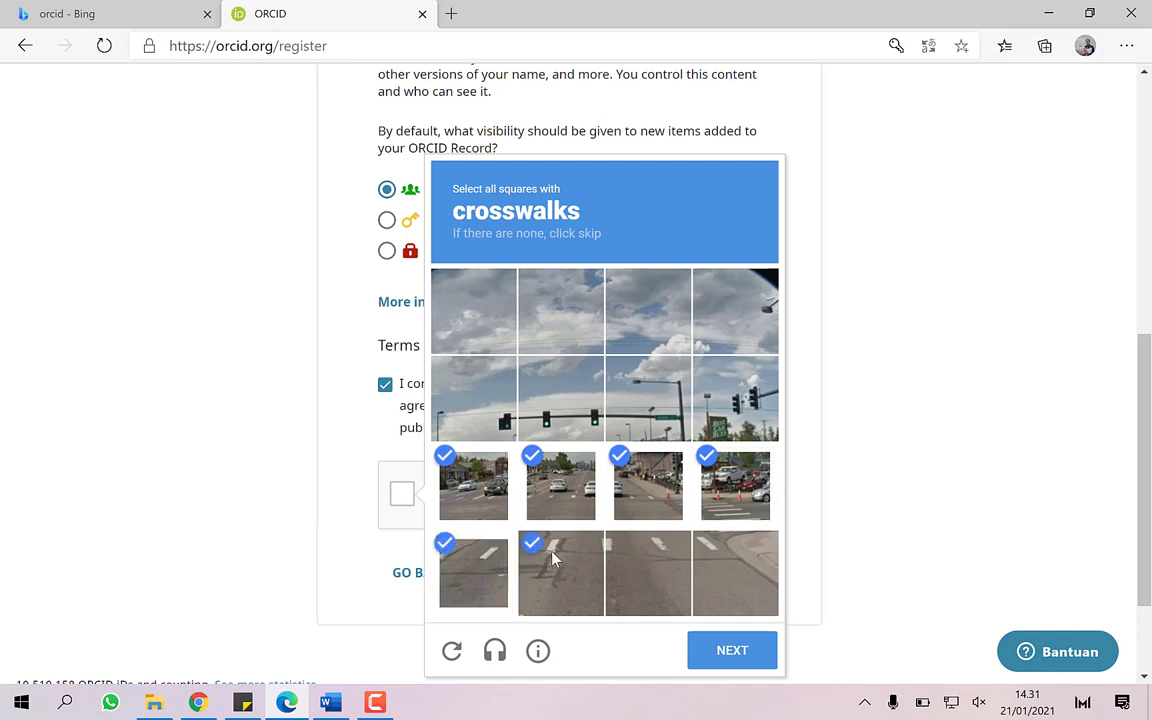
left_click(667, 556)
left_click(736, 650)
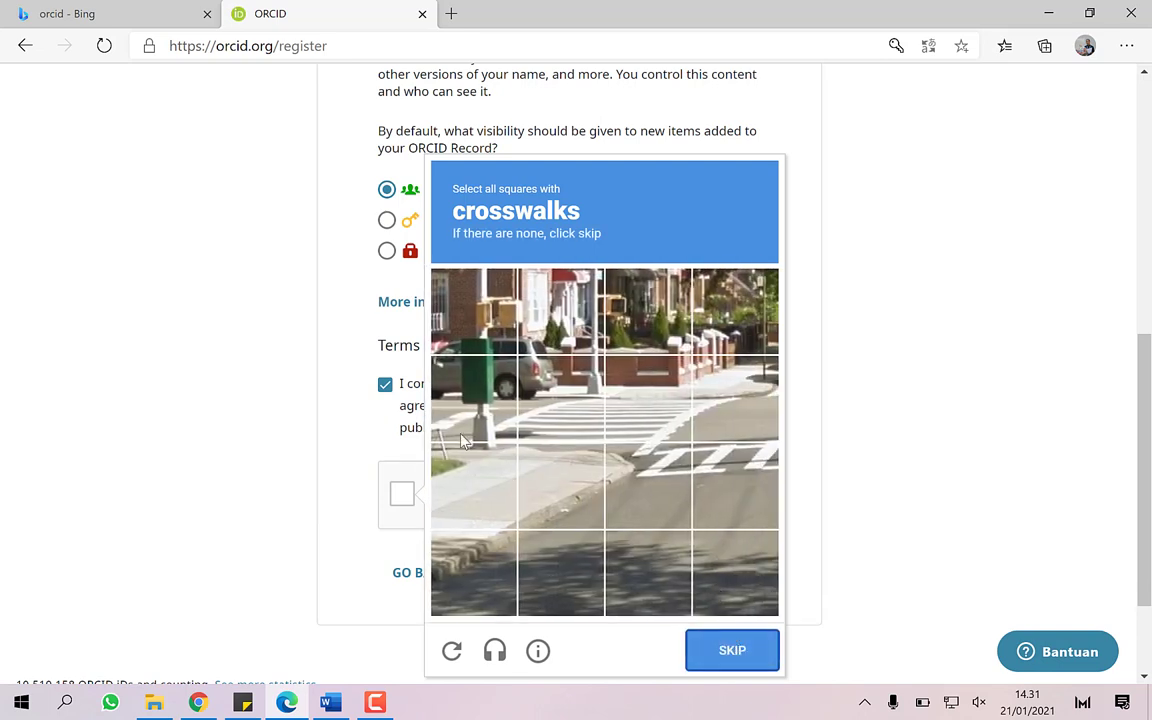
Select the six crosswalk tiles in the second grid and submit for verification.
left_click(458, 418)
left_click(575, 410)
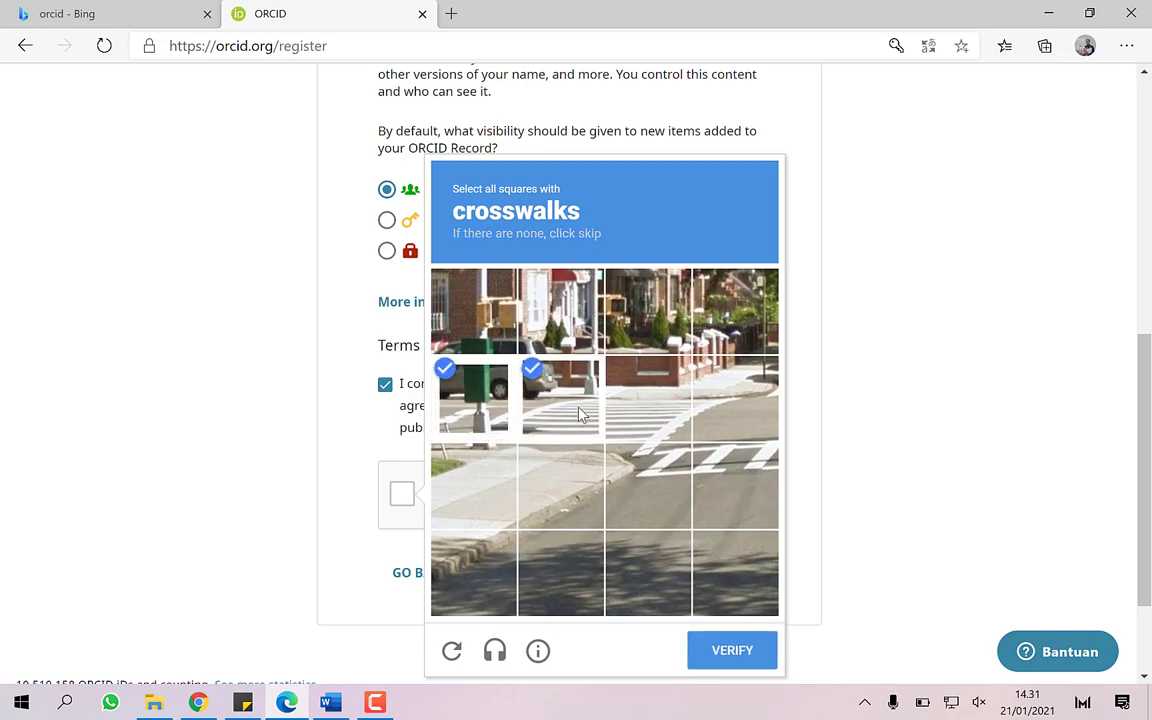
left_click(655, 408)
left_click(745, 415)
left_click(650, 485)
left_click(710, 485)
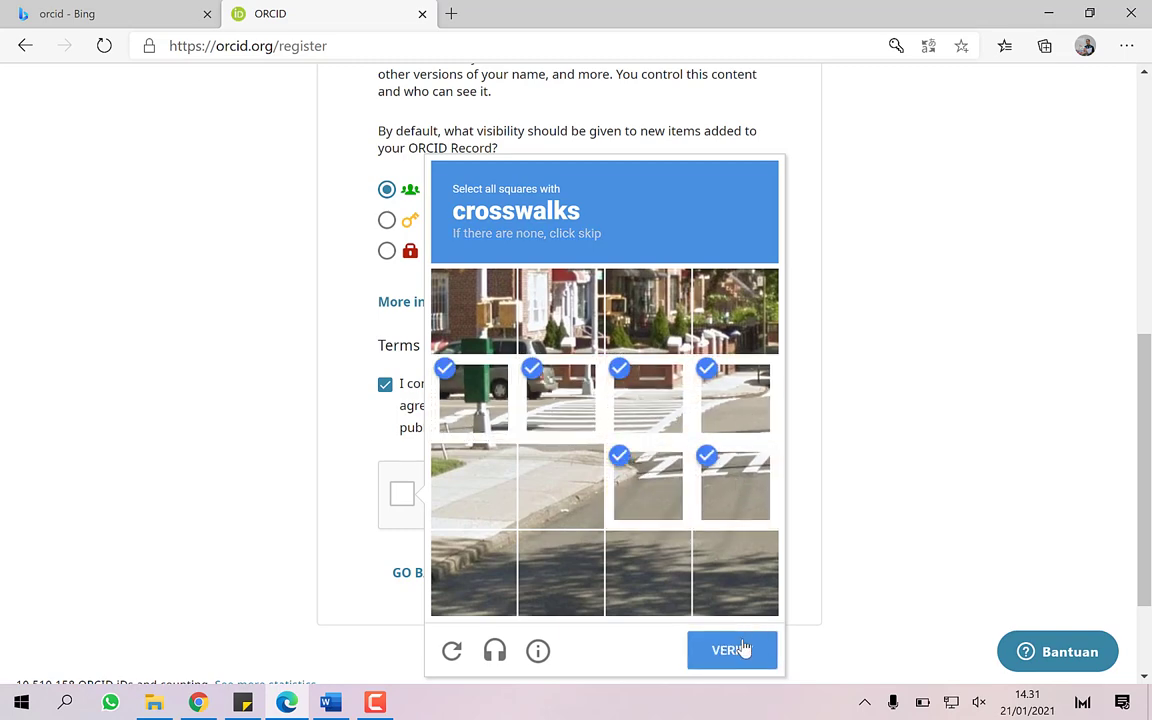
left_click(743, 650)
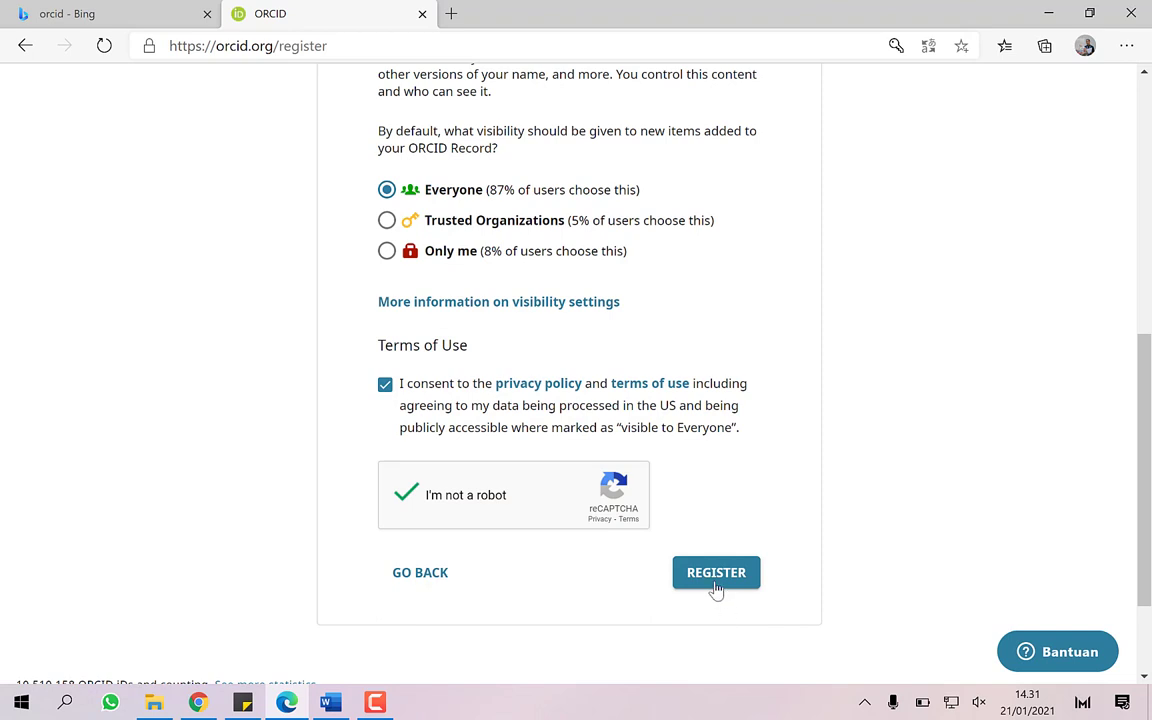
Submit the registration, decline saving the password, and open the public profile in a new tab.
left_click(716, 576)
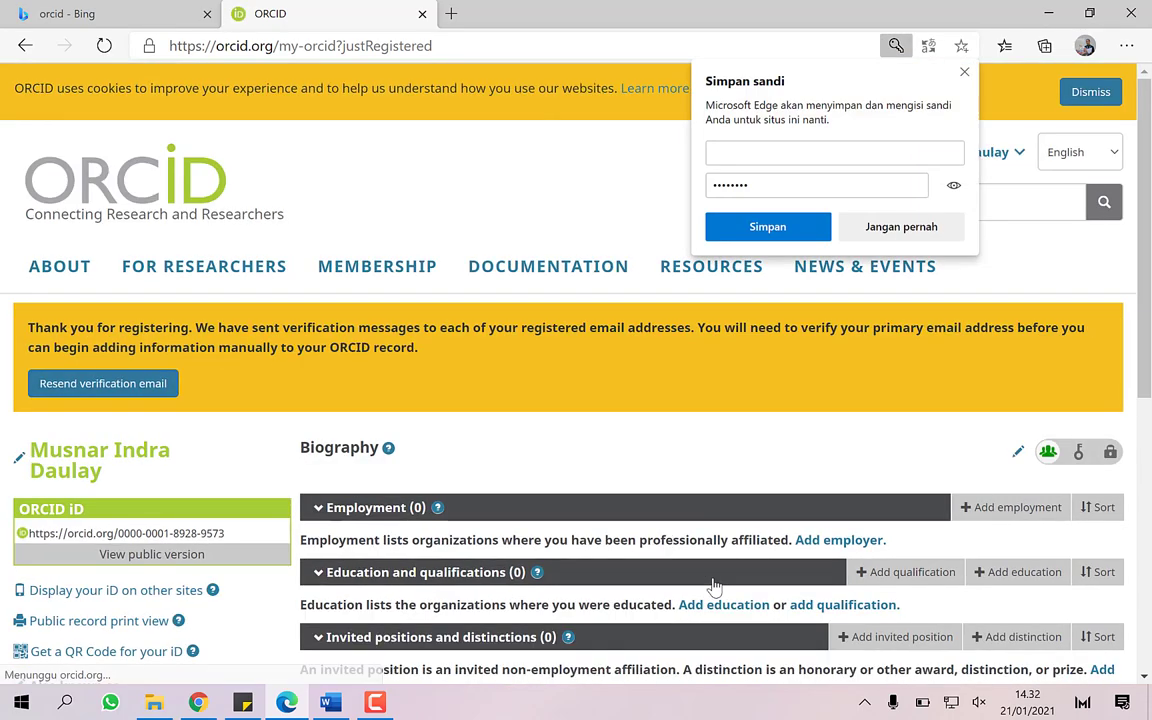
left_click(963, 73)
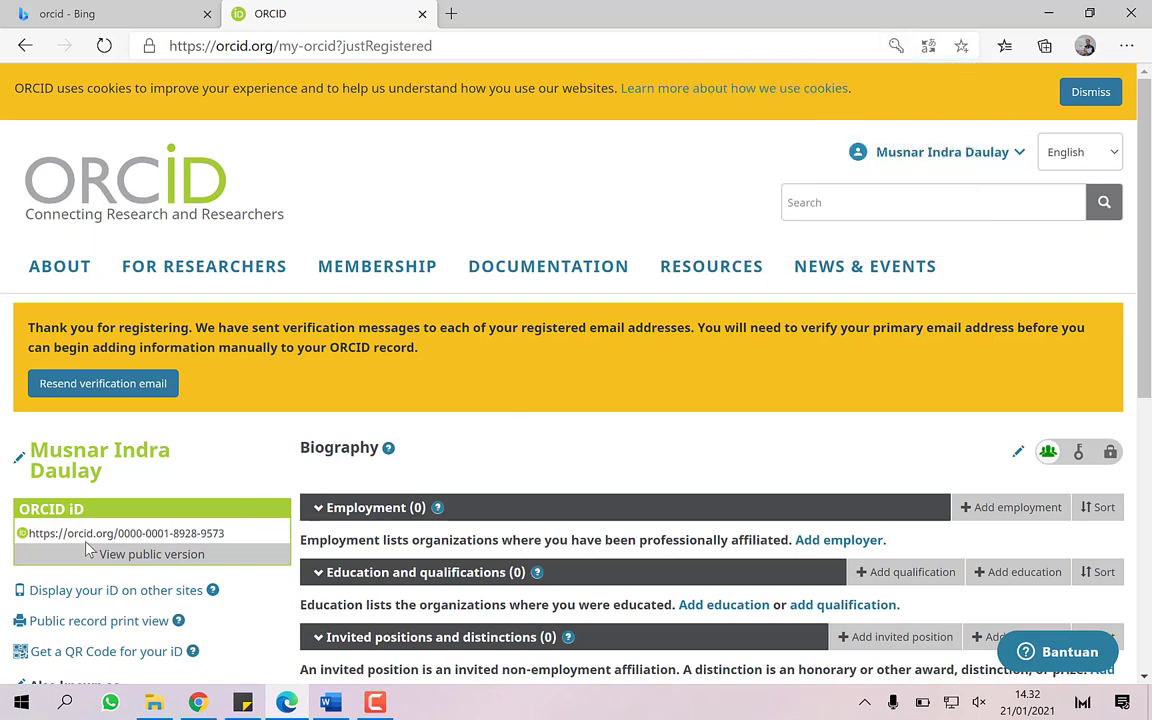
left_click_drag(30, 535, 235, 535)
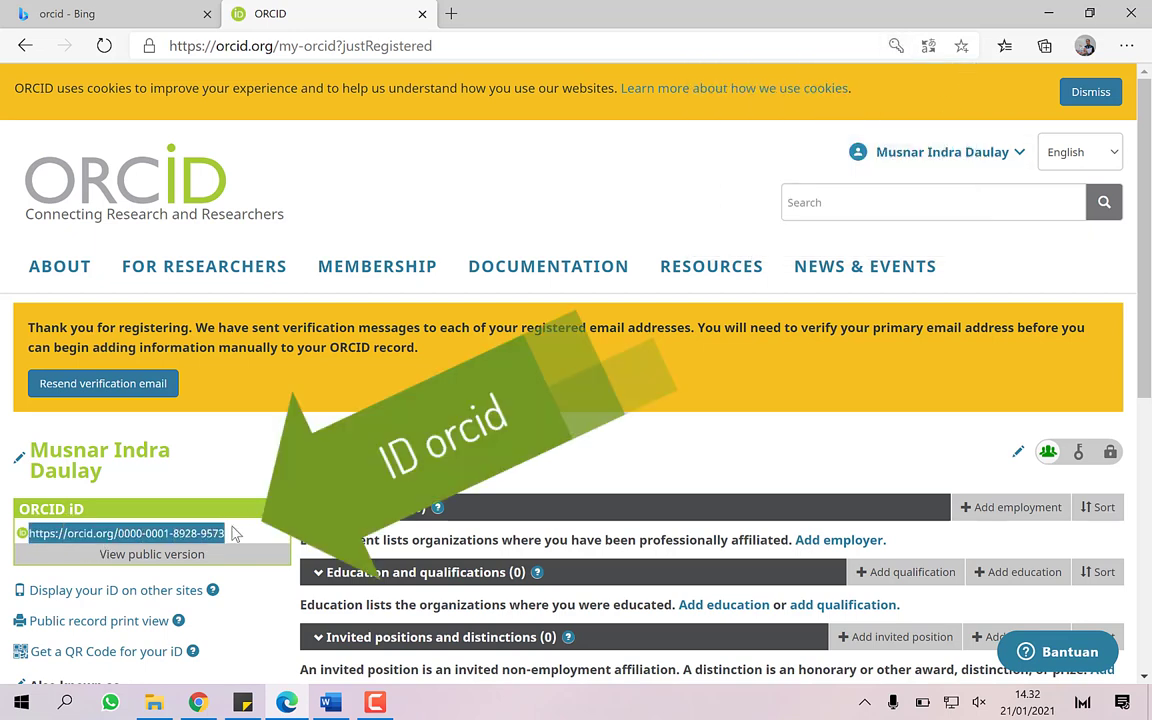
right_click(160, 562)
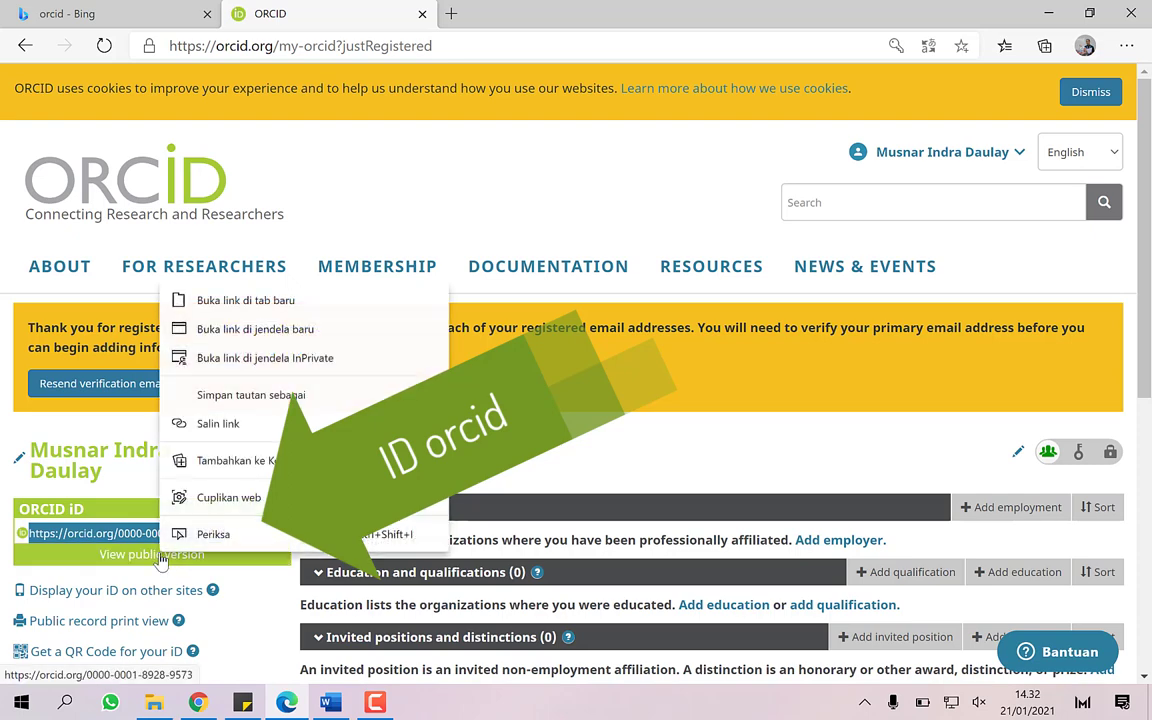
left_click(233, 304)
View the public record showing 'No public information available', then return to the ORCID record tab.
left_click(503, 13)
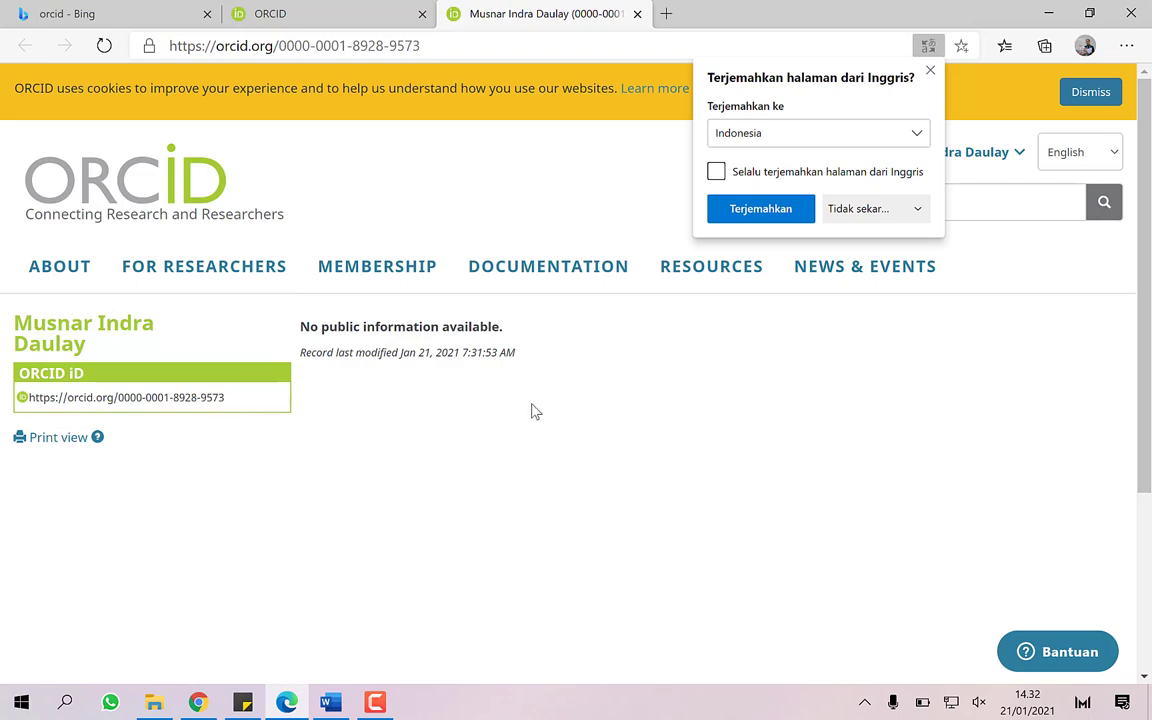
left_click(316, 20)
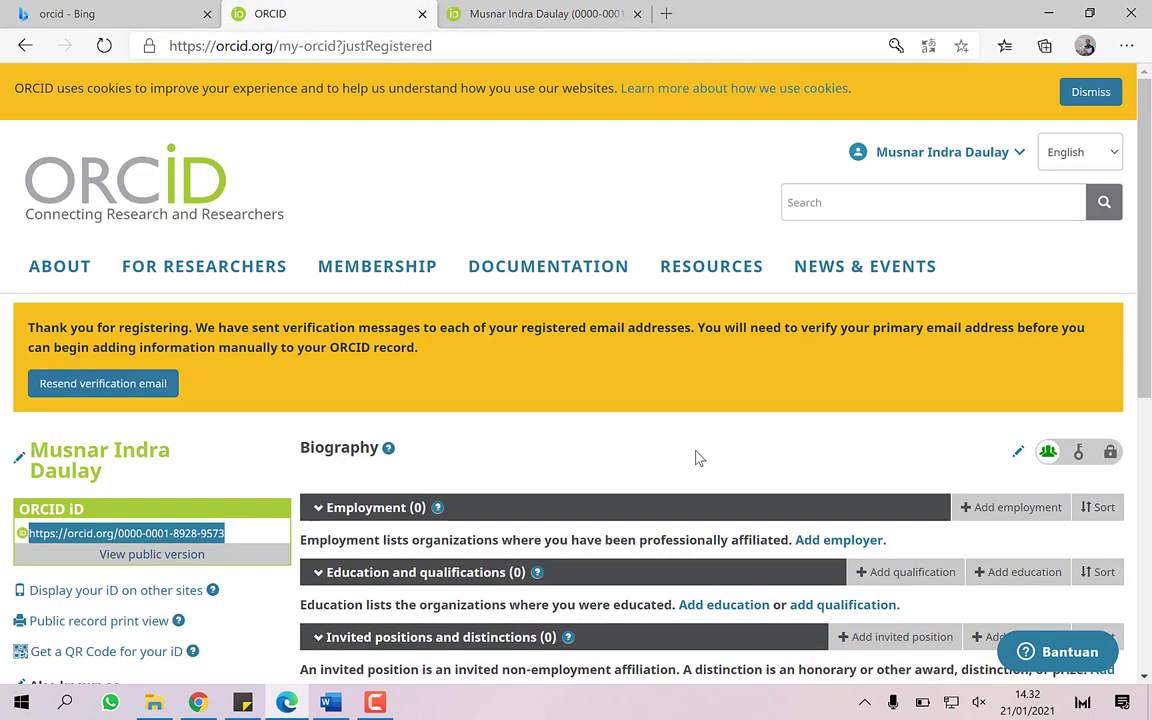
scroll(694, 455, "down", 1)
scroll(697, 457, "down", 1)
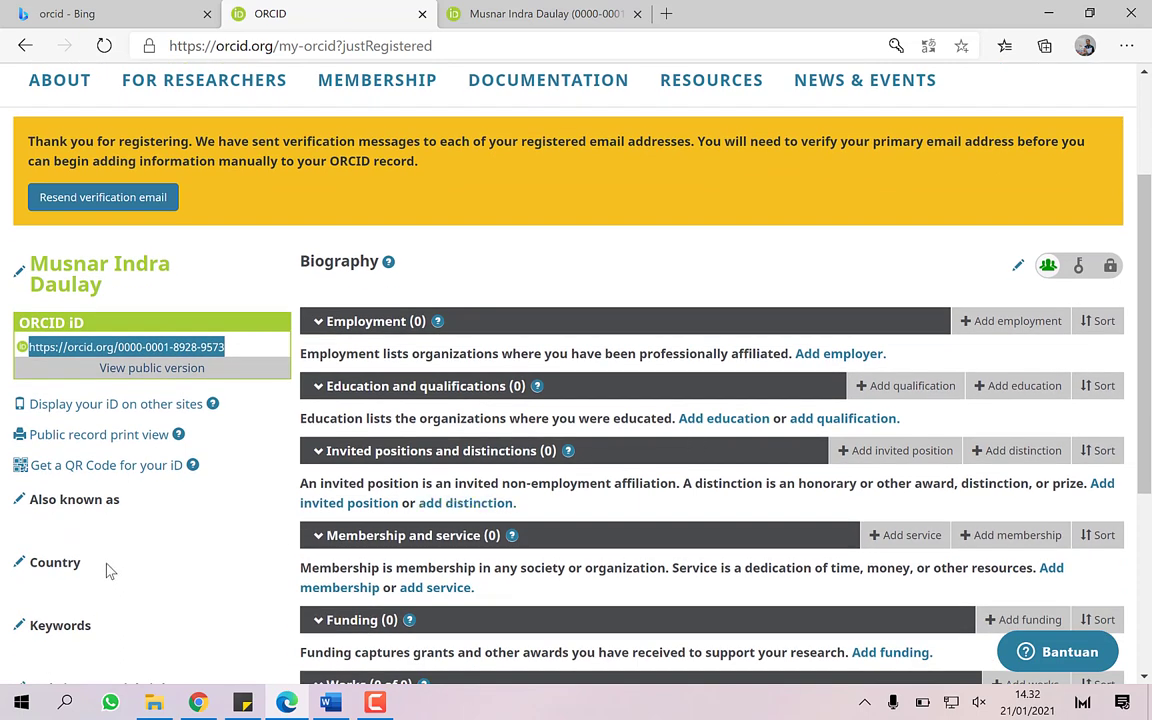
scroll(110, 570, "down", 1)
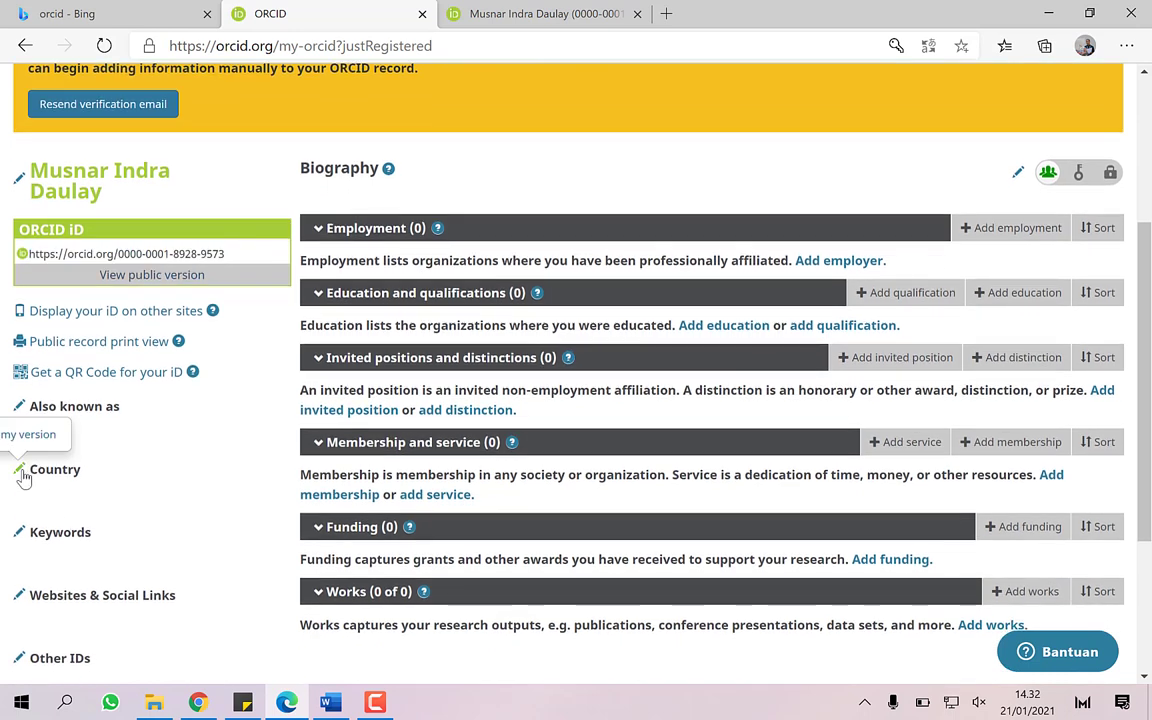
left_click(20, 472)
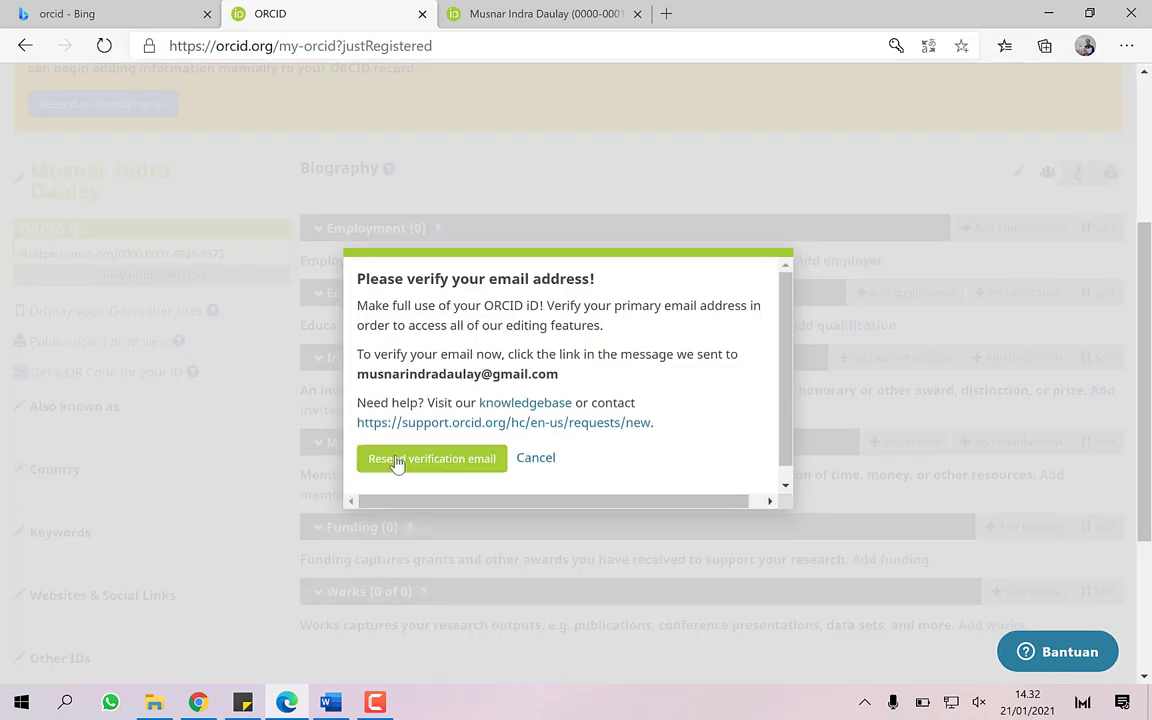
left_click(536, 459)
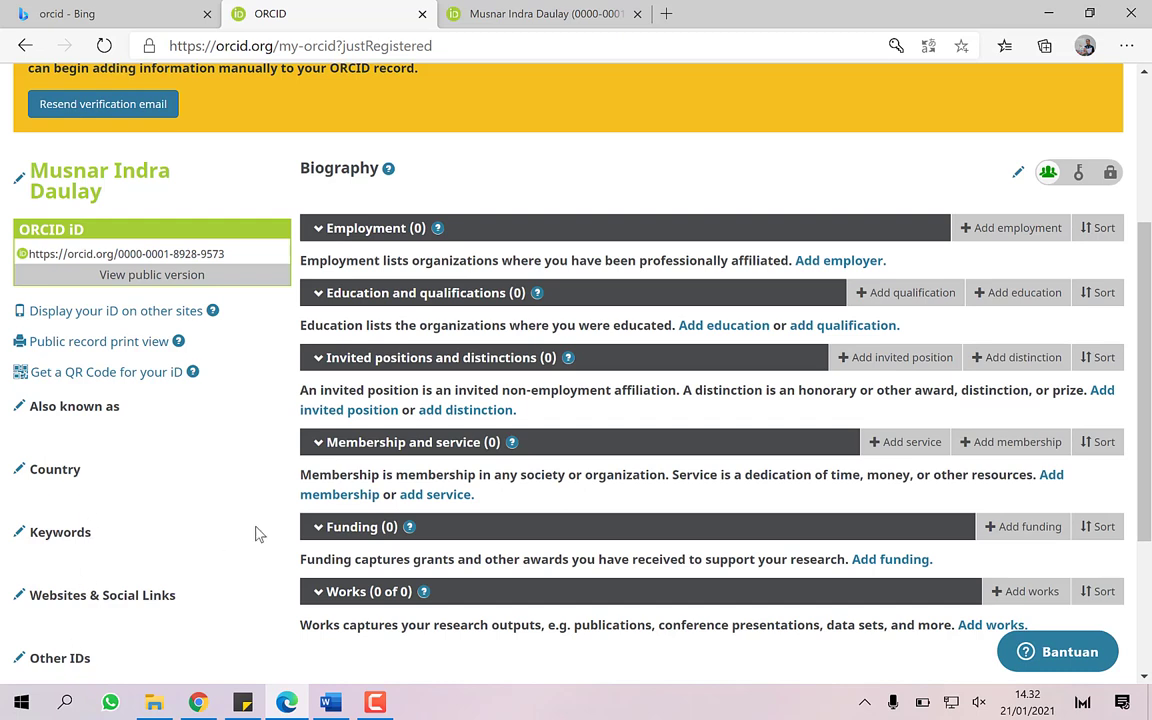
scroll(258, 534, "down", 3)
left_click(1030, 407)
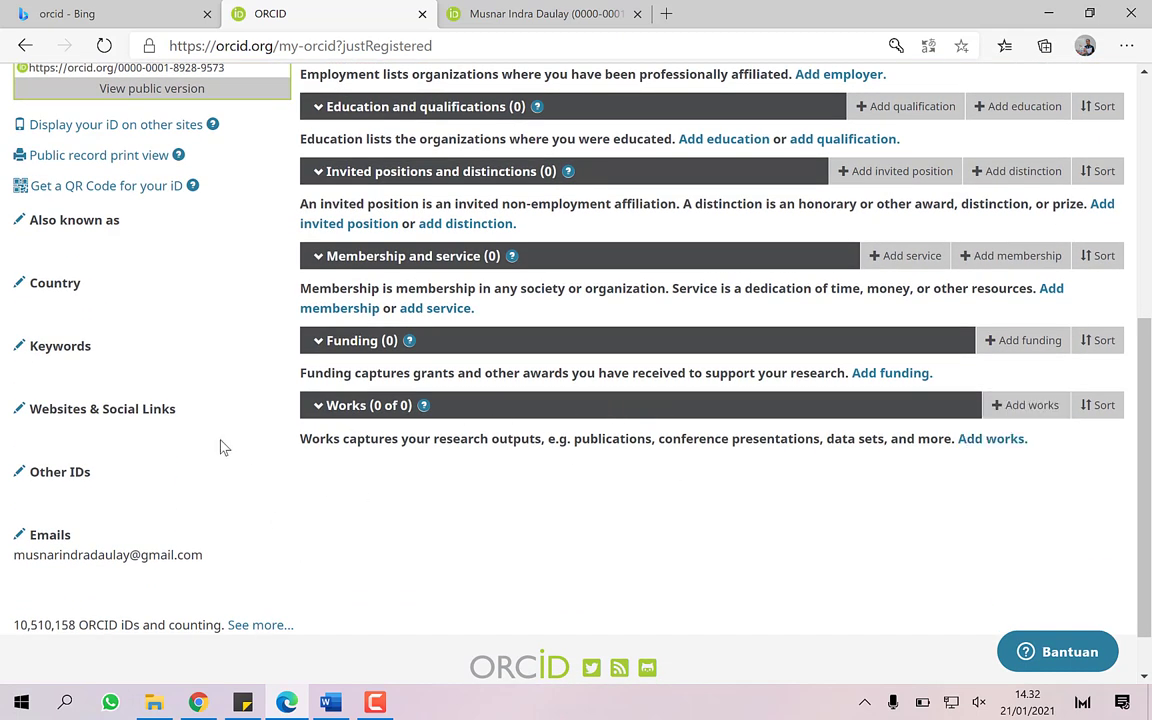
scroll(222, 447, "up", 3)
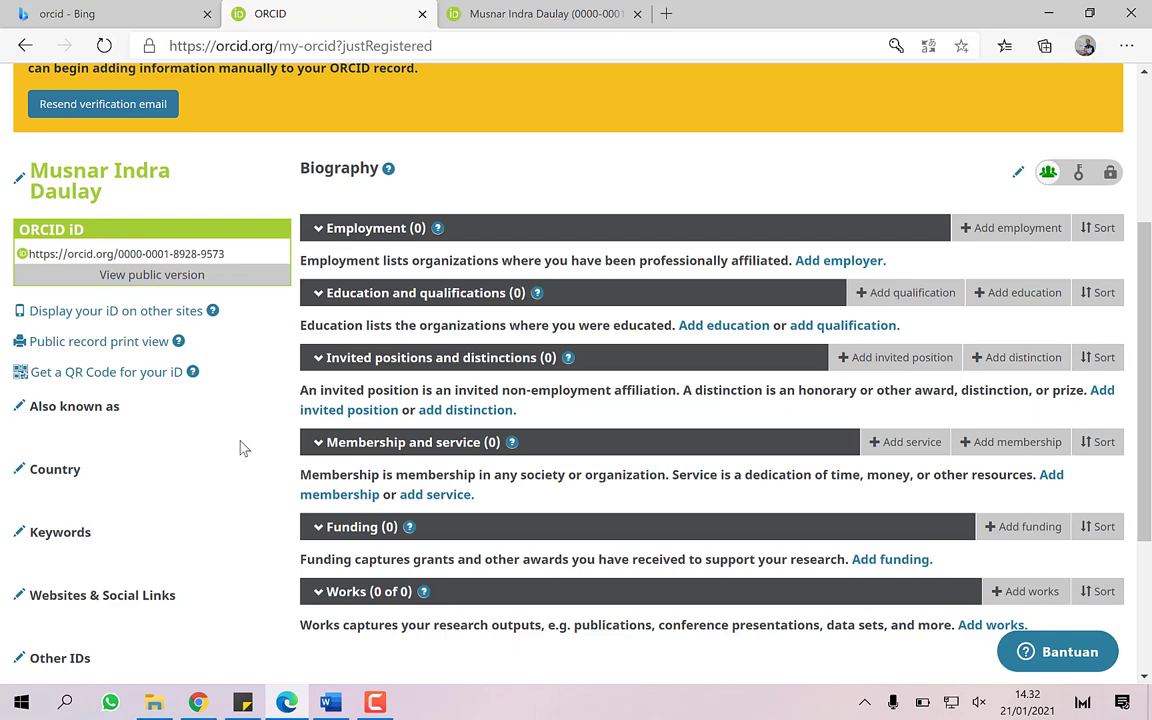
scroll(668, 226, "up", 3)
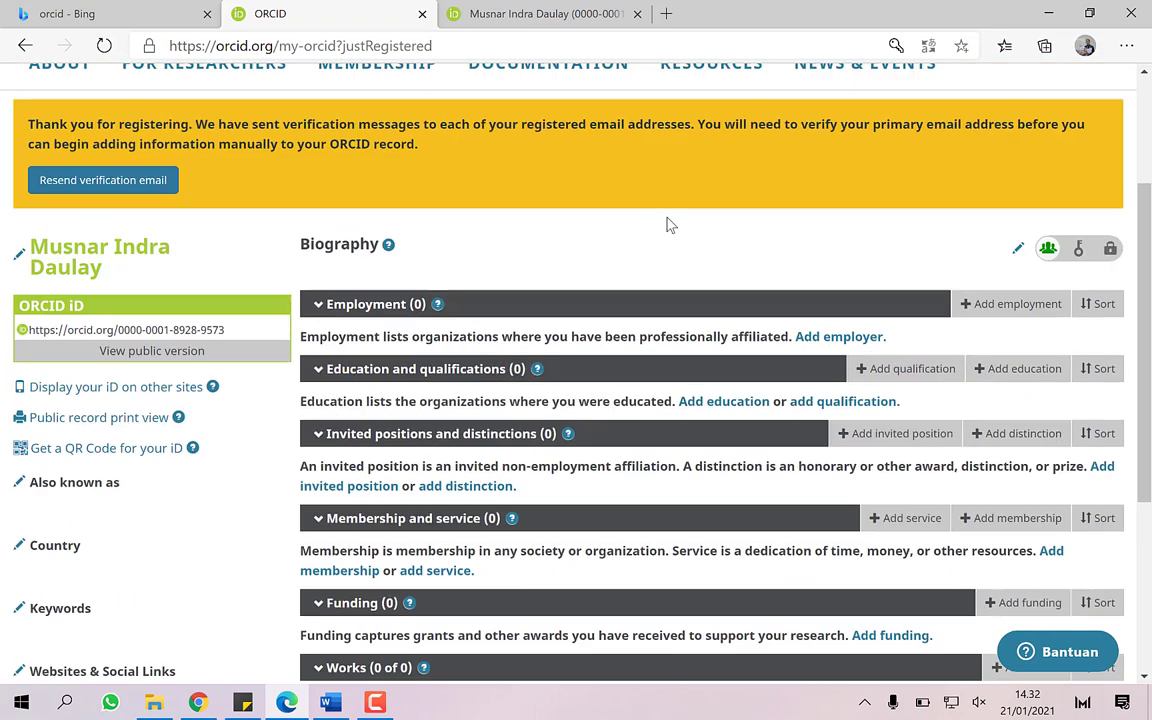
scroll(977, 141, "up", 2)
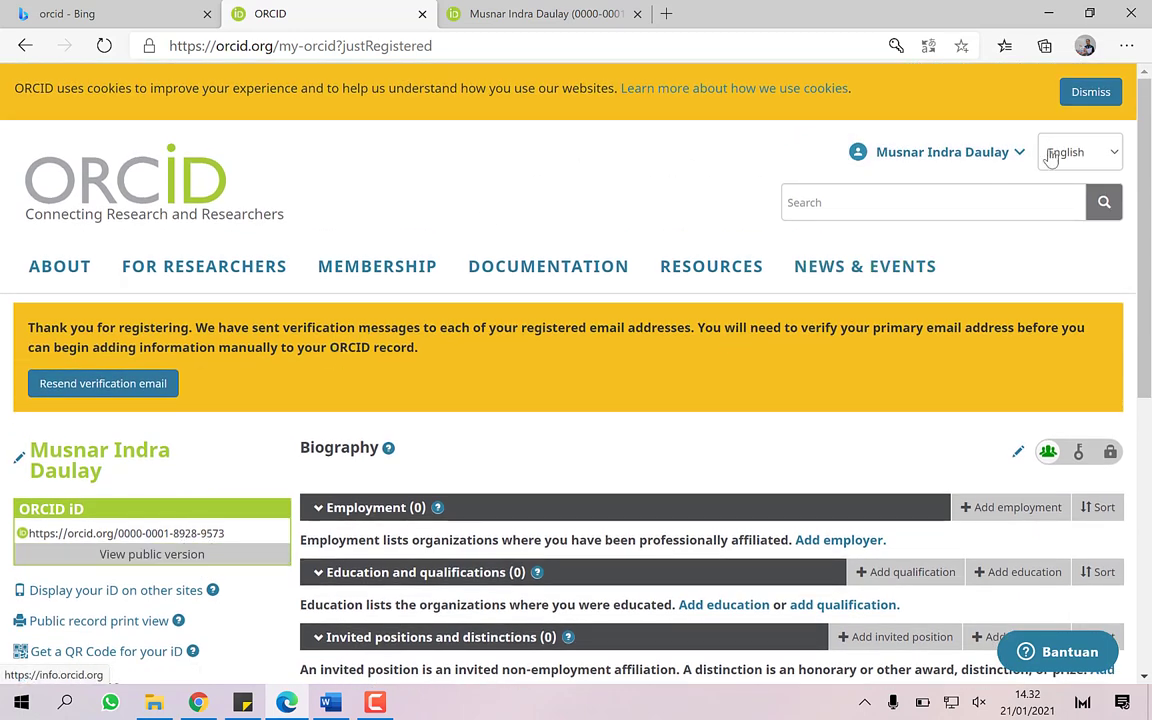
Sign out of ORCID and sign back in with the saved email and the account password.
left_click(960, 155)
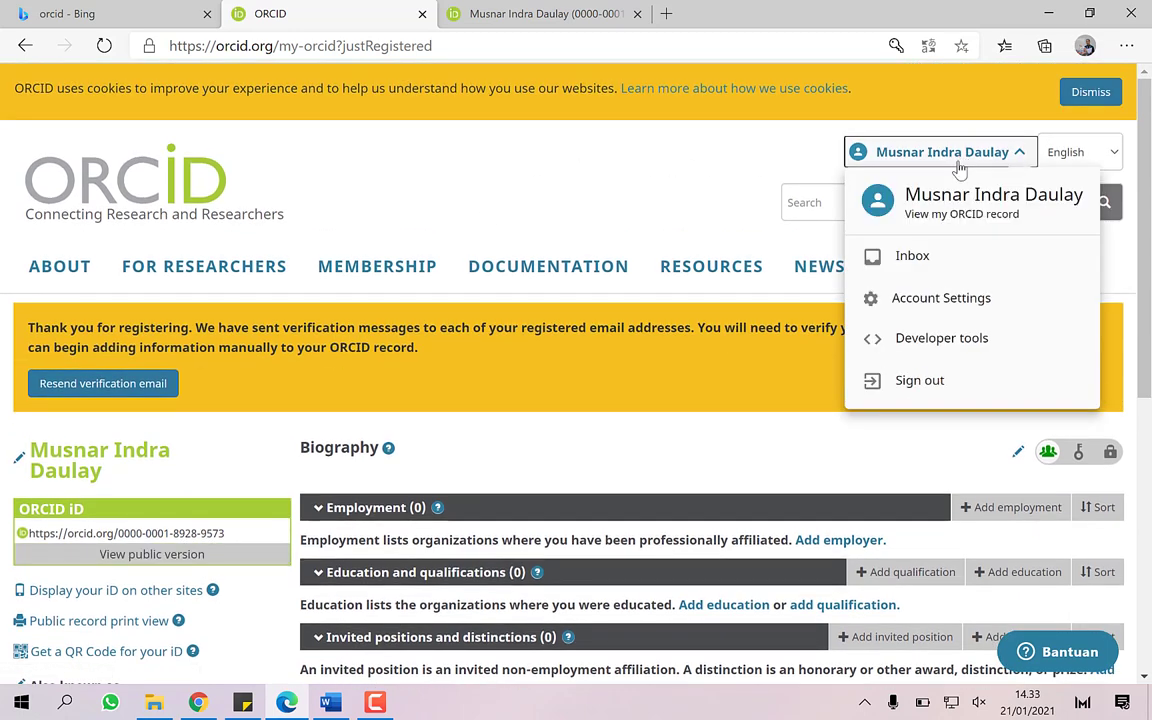
left_click(937, 383)
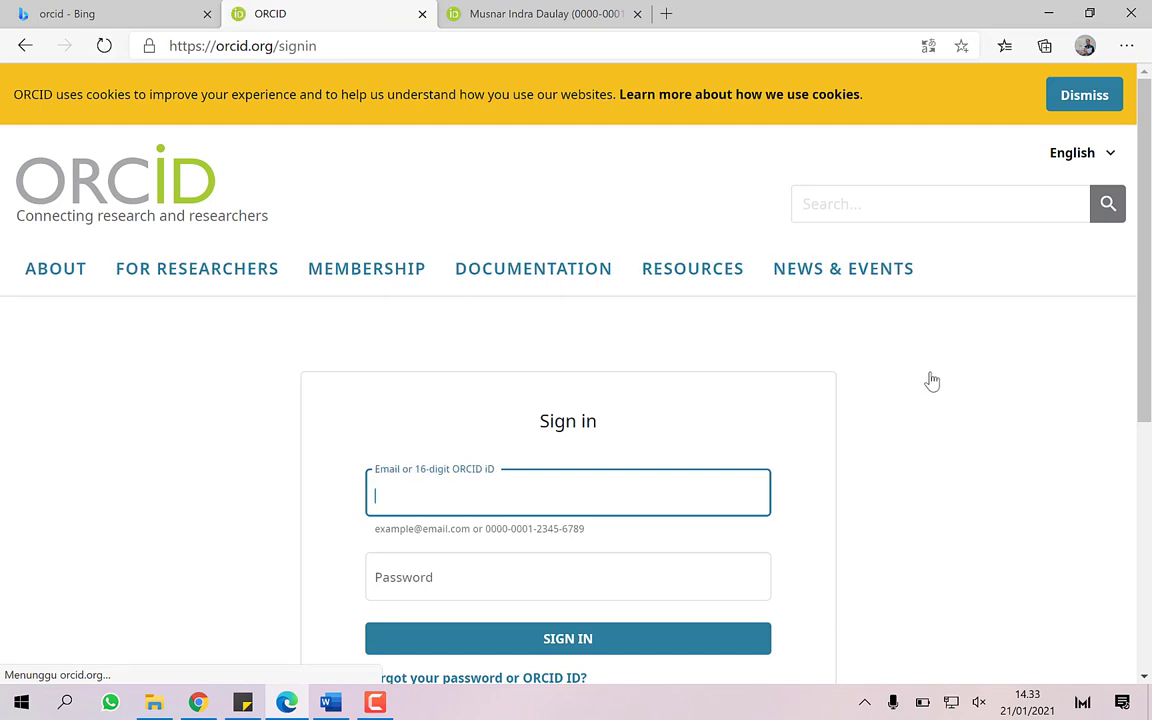
left_click(558, 491)
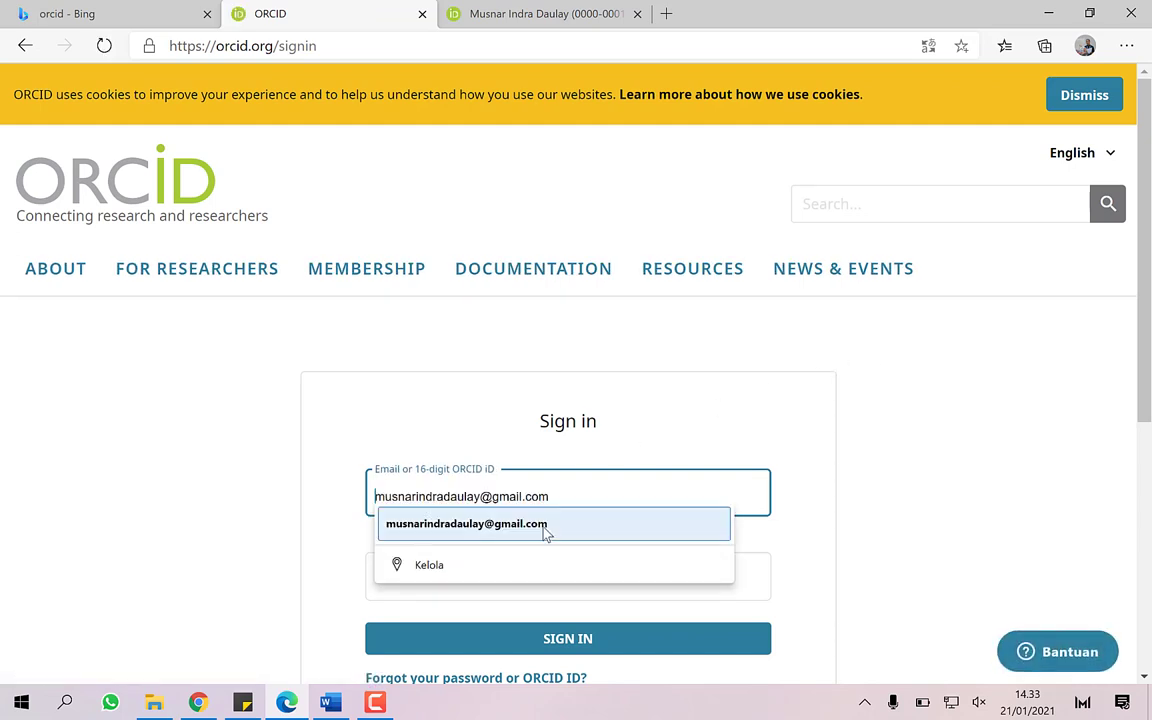
left_click(543, 530)
left_click(531, 576)
type("****")
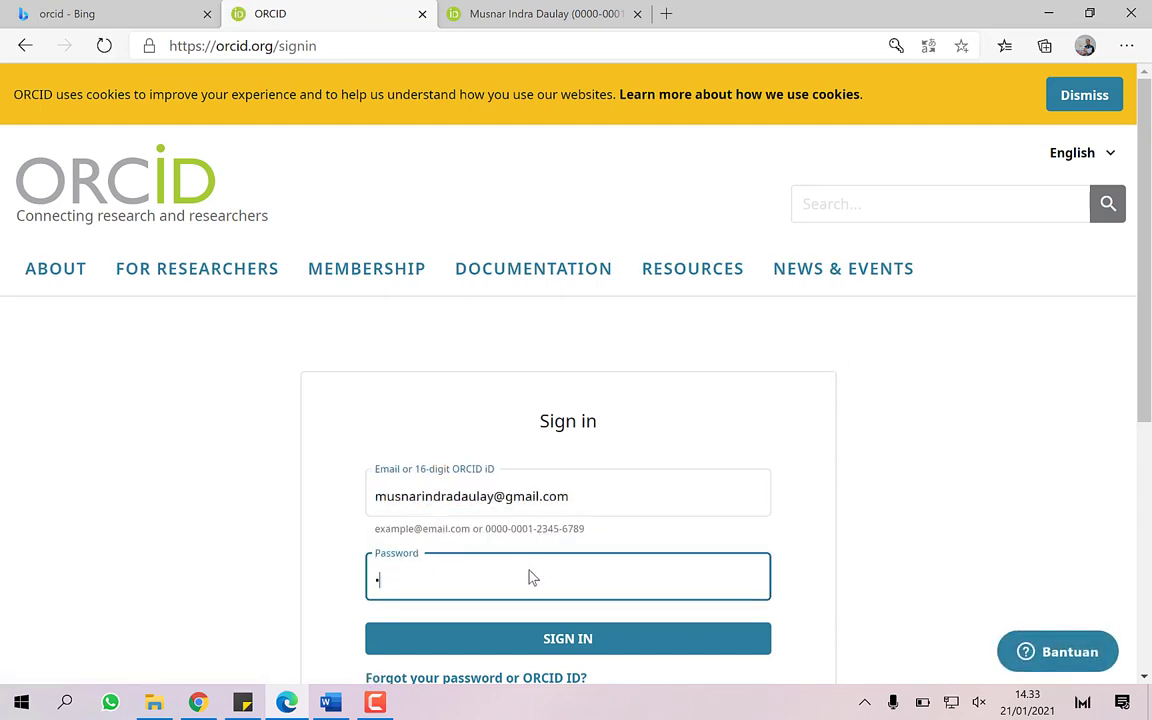
key("BackSpace")
key("BackSpace")
key("BackSpace")
key("BackSpace")
type("******")
type("••")
left_click(555, 640)
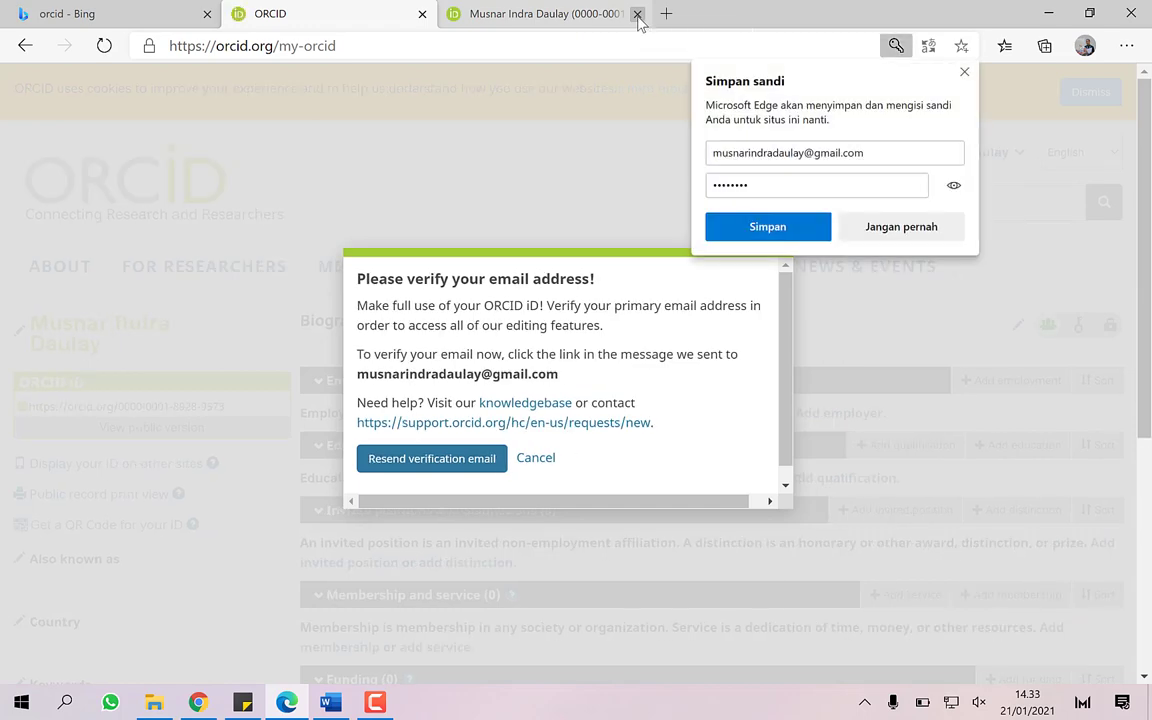
left_click(637, 14)
Decline saving the password, dismiss the verify-email prompt, and cancel an Add qualification attempt.
left_click(964, 73)
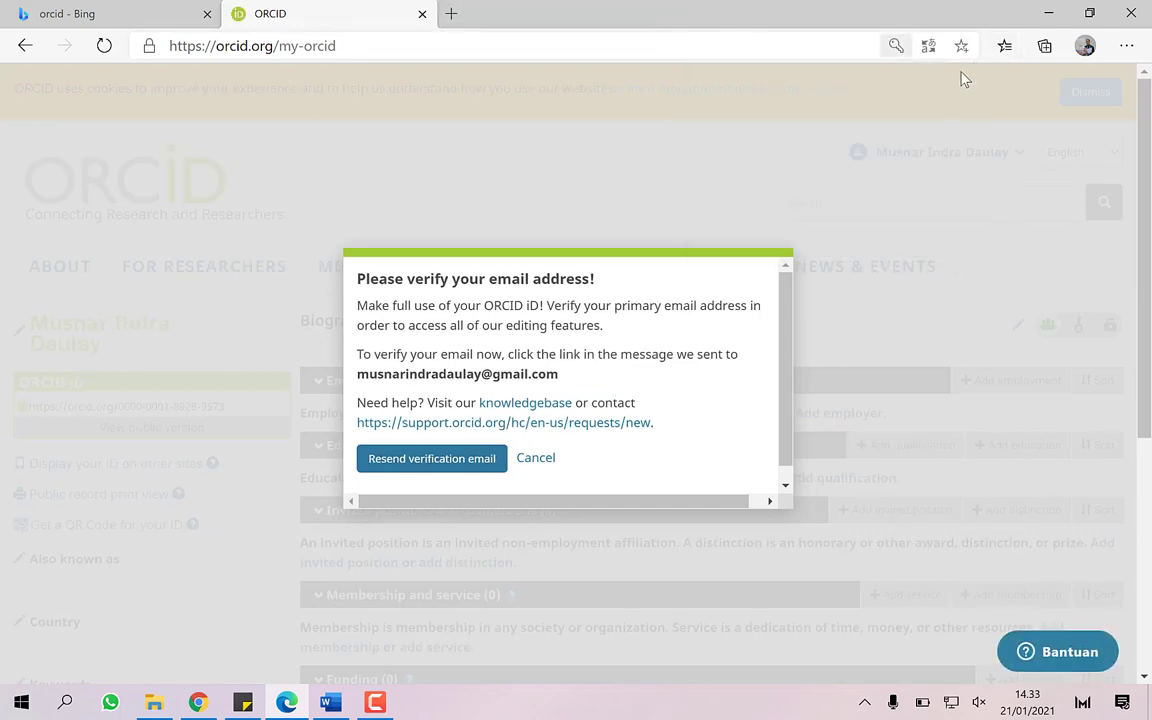
left_click(535, 459)
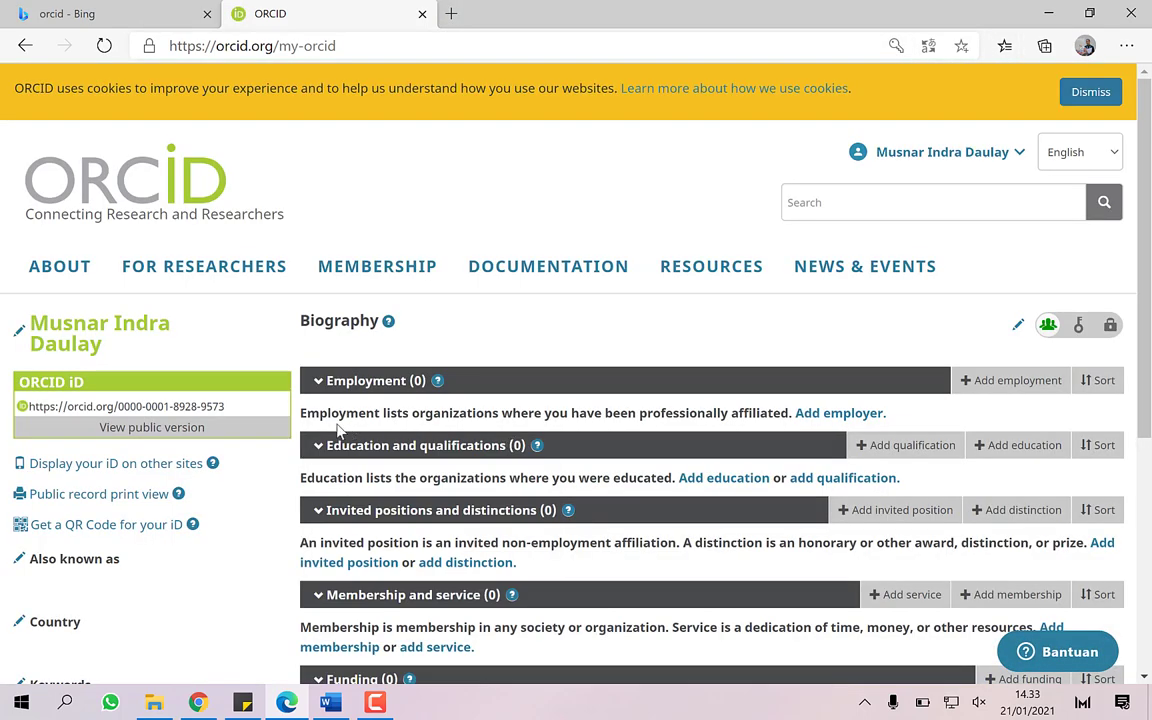
scroll(576, 432, "down", 3)
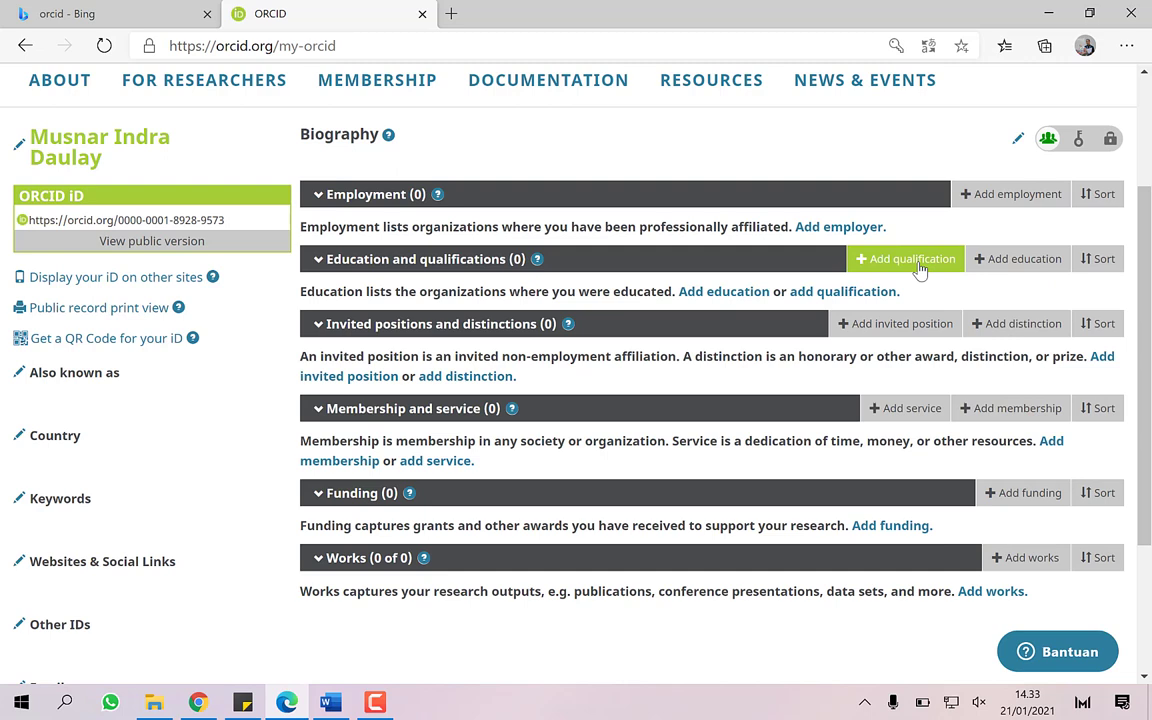
left_click(912, 262)
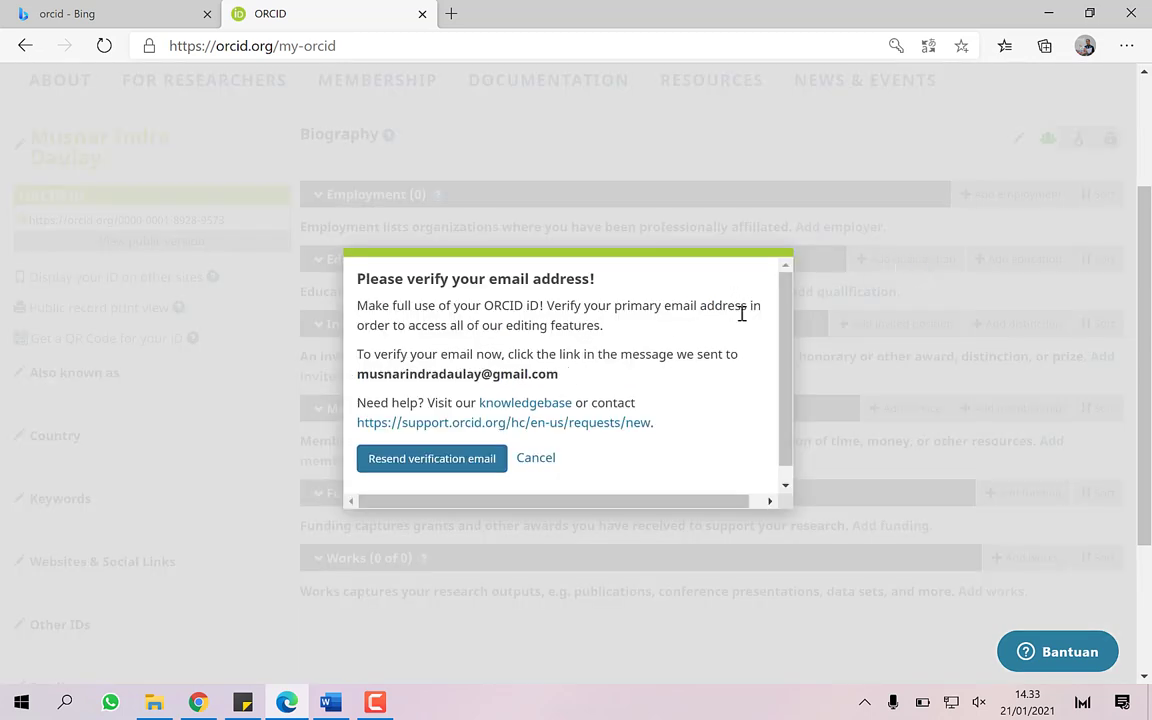
left_click(537, 459)
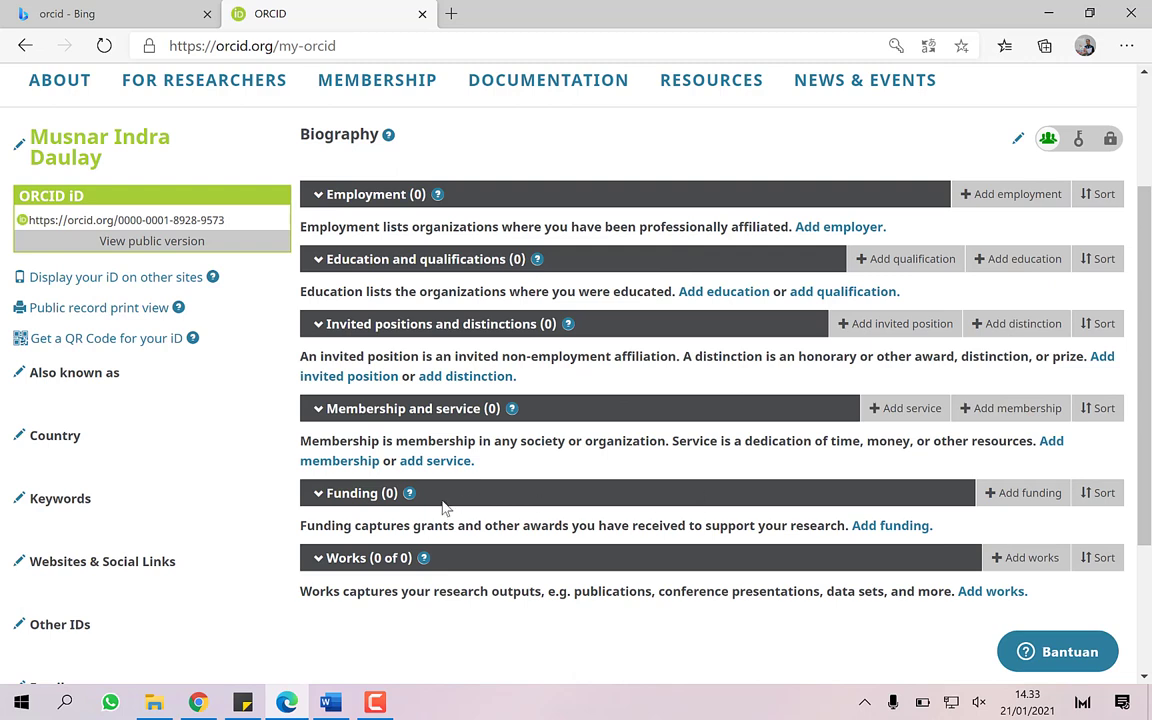
Look at the Add works options, then select only the number part of the ORCID iD link.
mouse_move(423, 558)
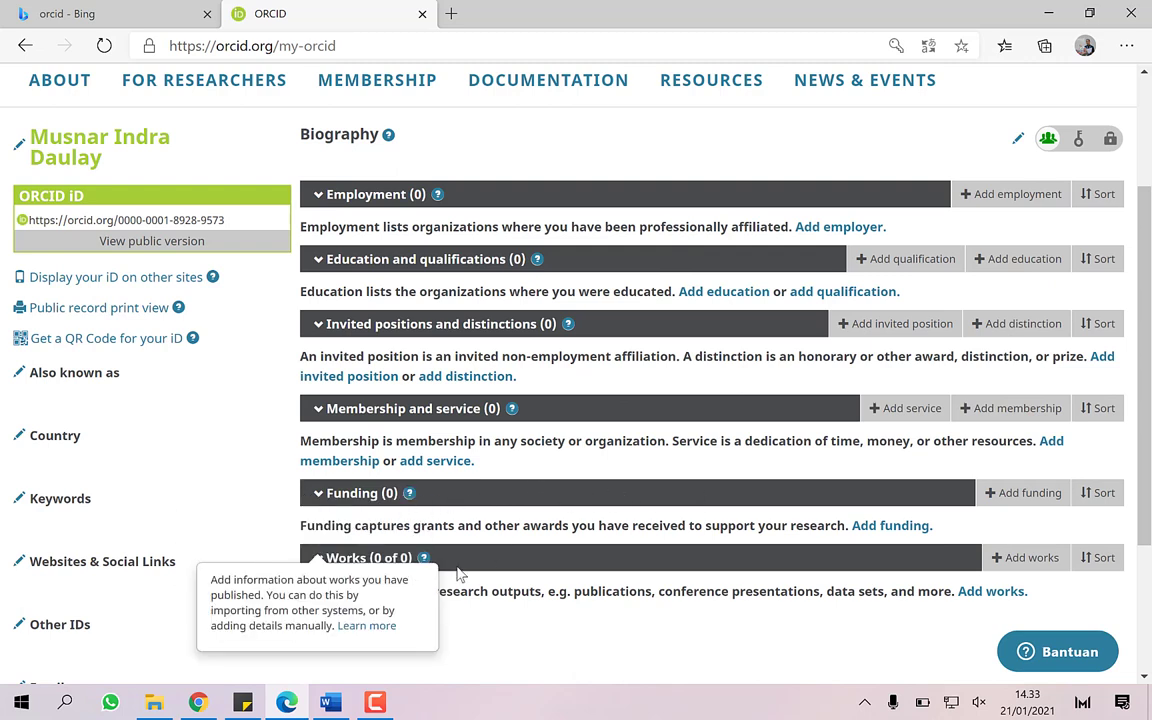
scroll(921, 548, "down", 1)
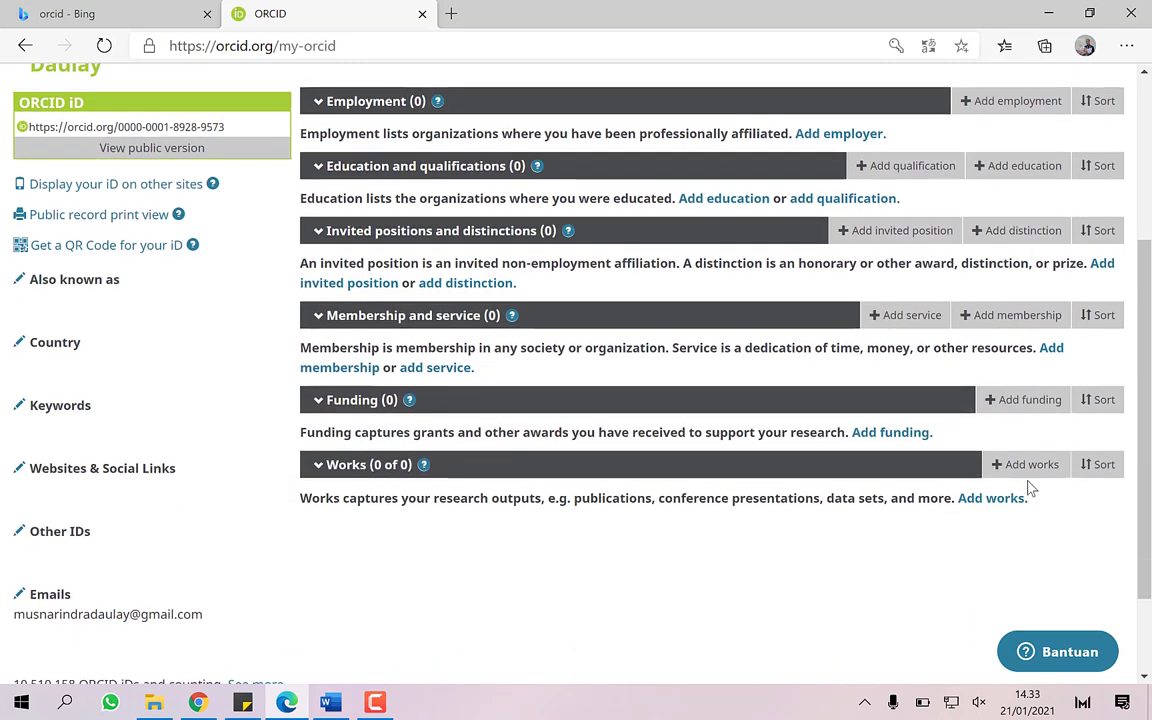
left_click(1025, 464)
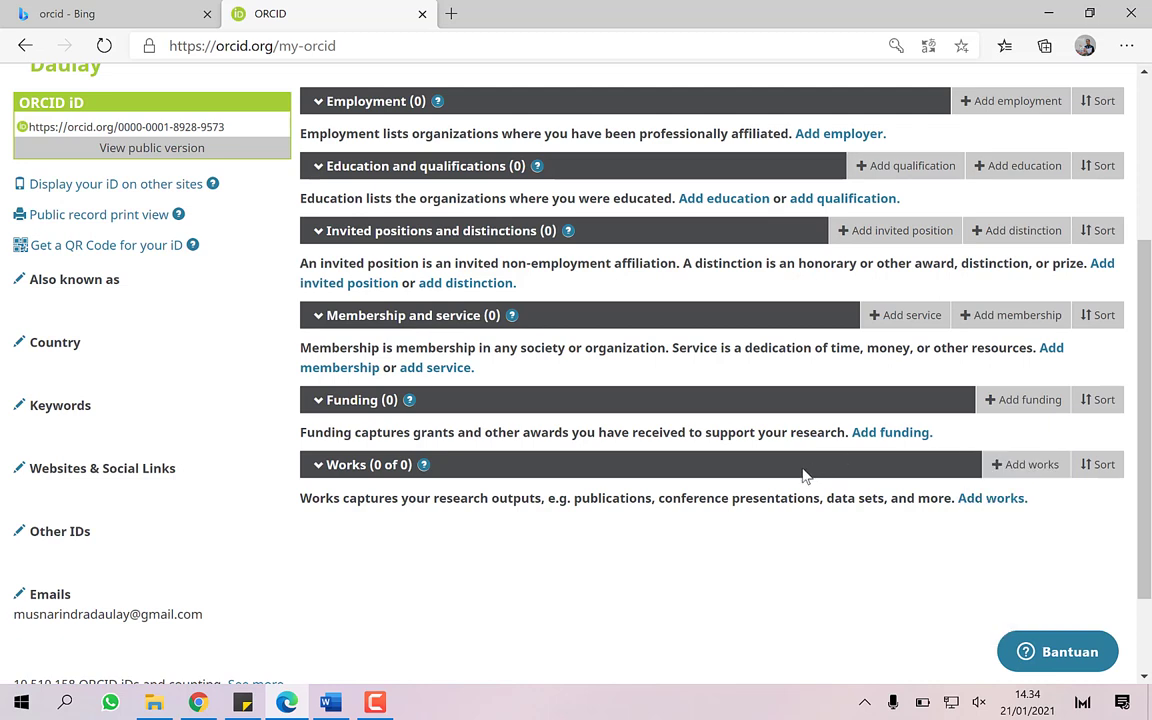
scroll(803, 476, "down", 2)
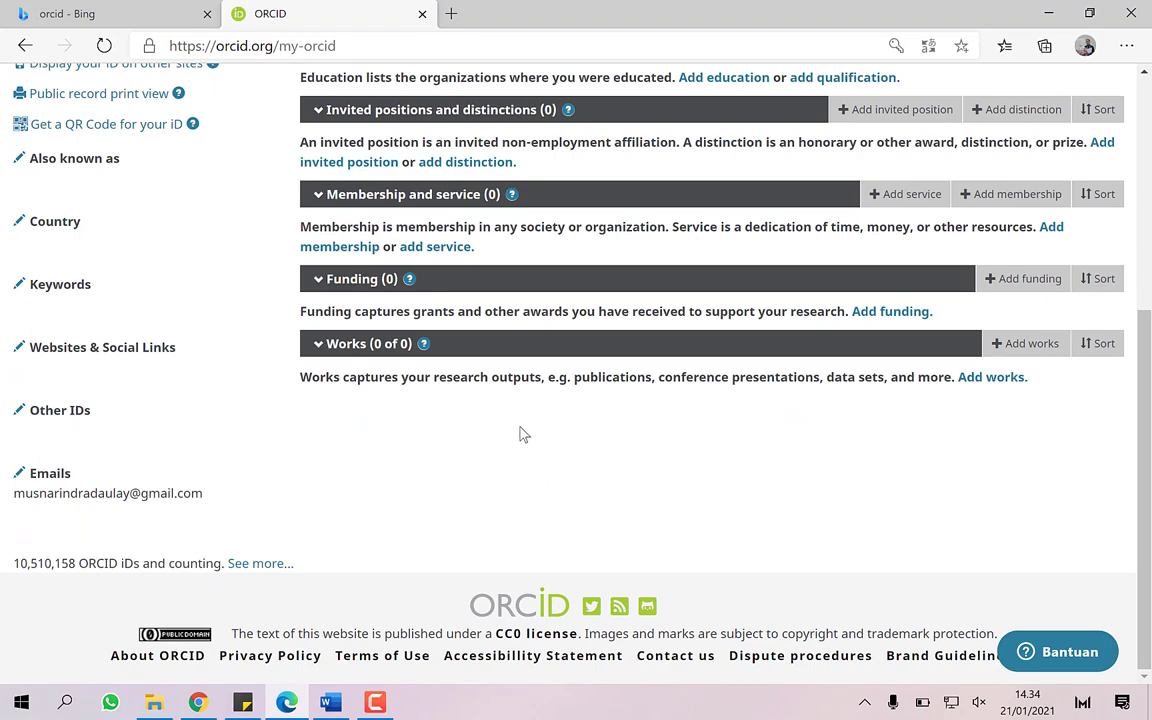
scroll(520, 433, "up", 5)
scroll(522, 437, "down", 2)
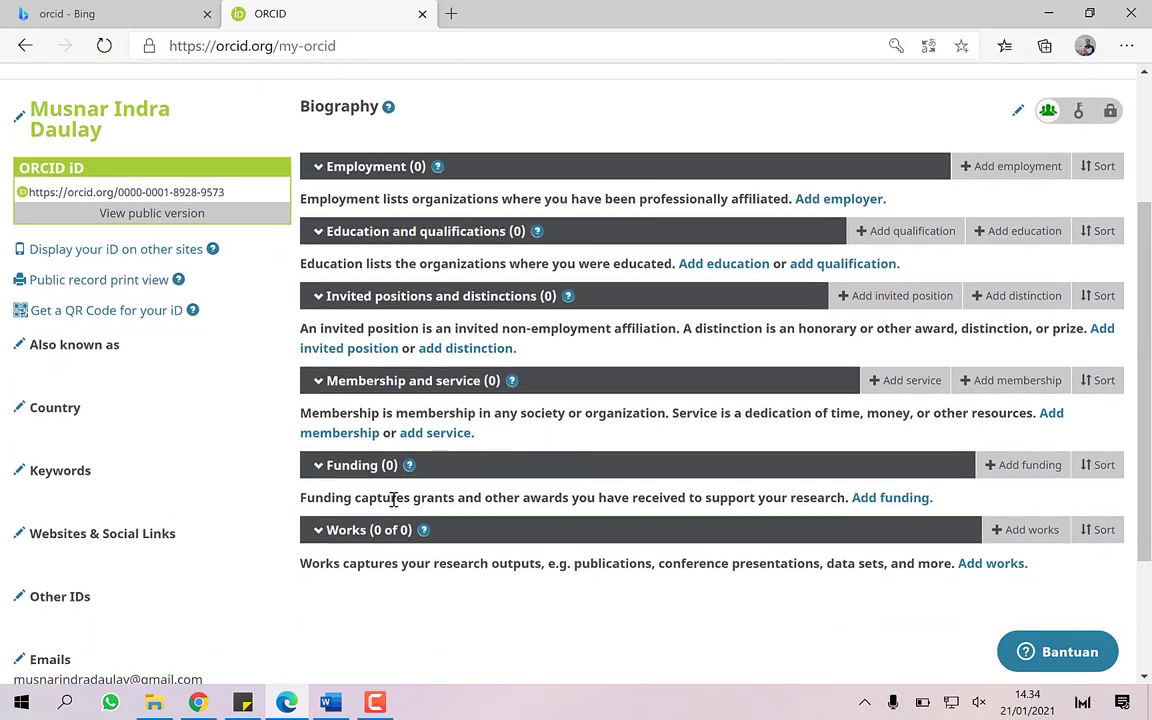
scroll(335, 485, "up", 2)
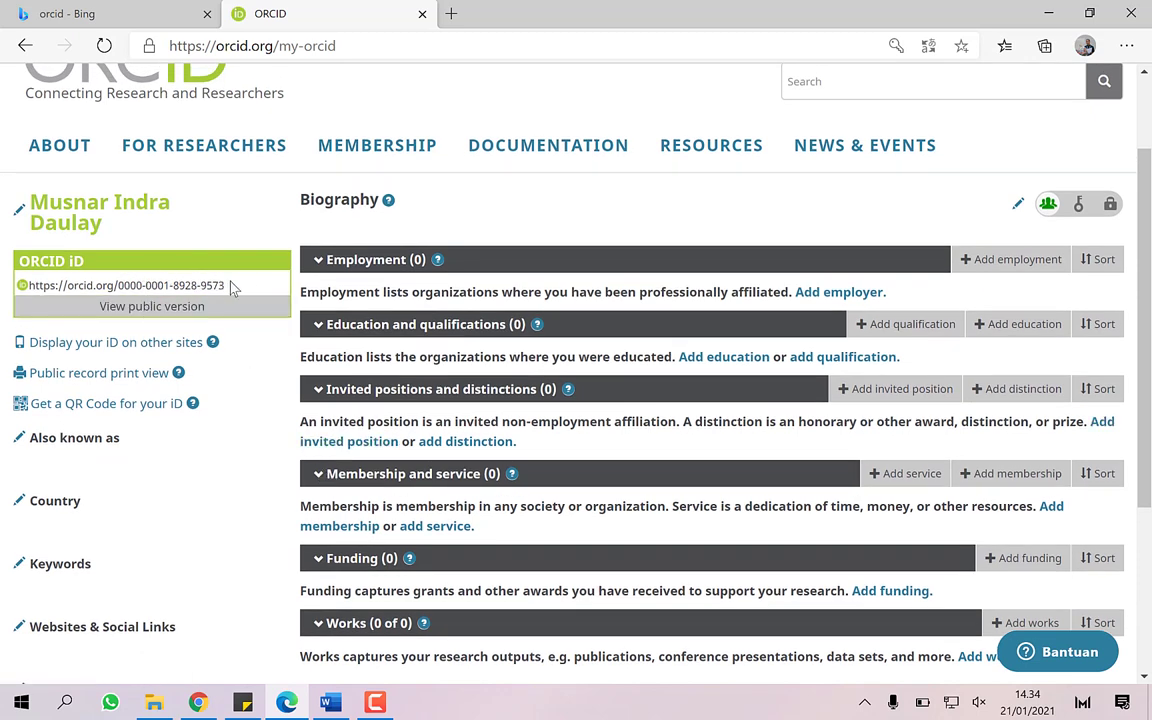
left_click_drag(225, 287, 118, 287)
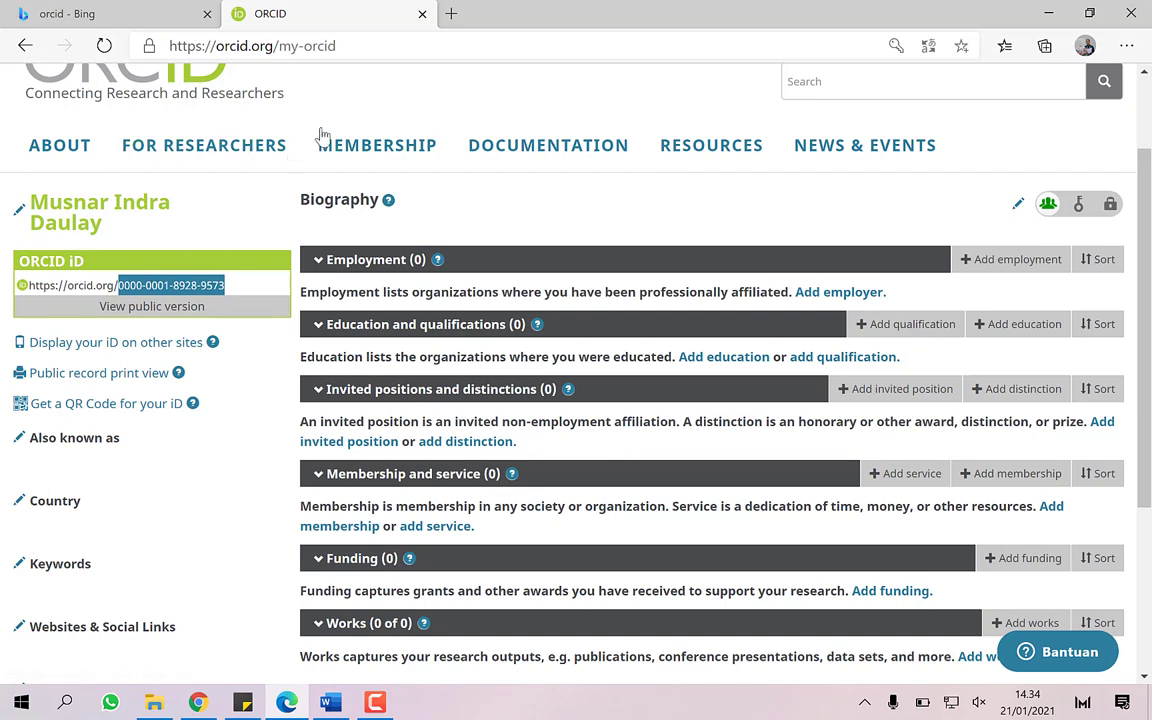
Search Bing for 'publons' in a new tab and open the Publons Sign In page.
left_click(451, 13)
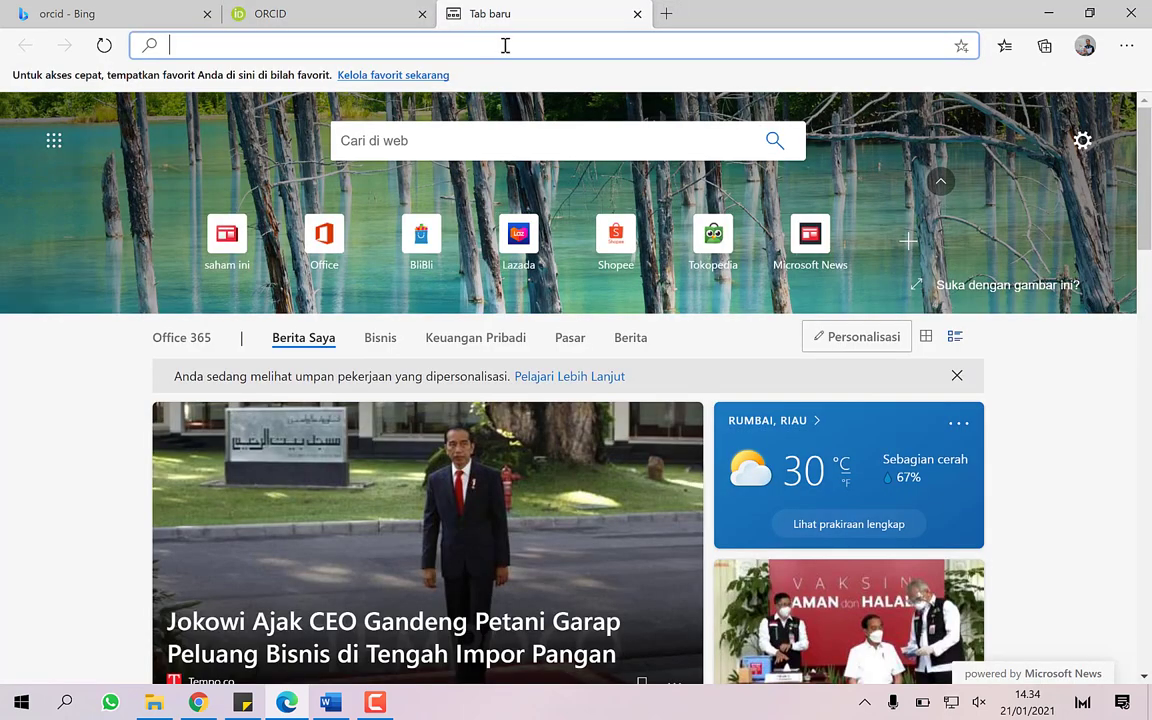
type("publons")
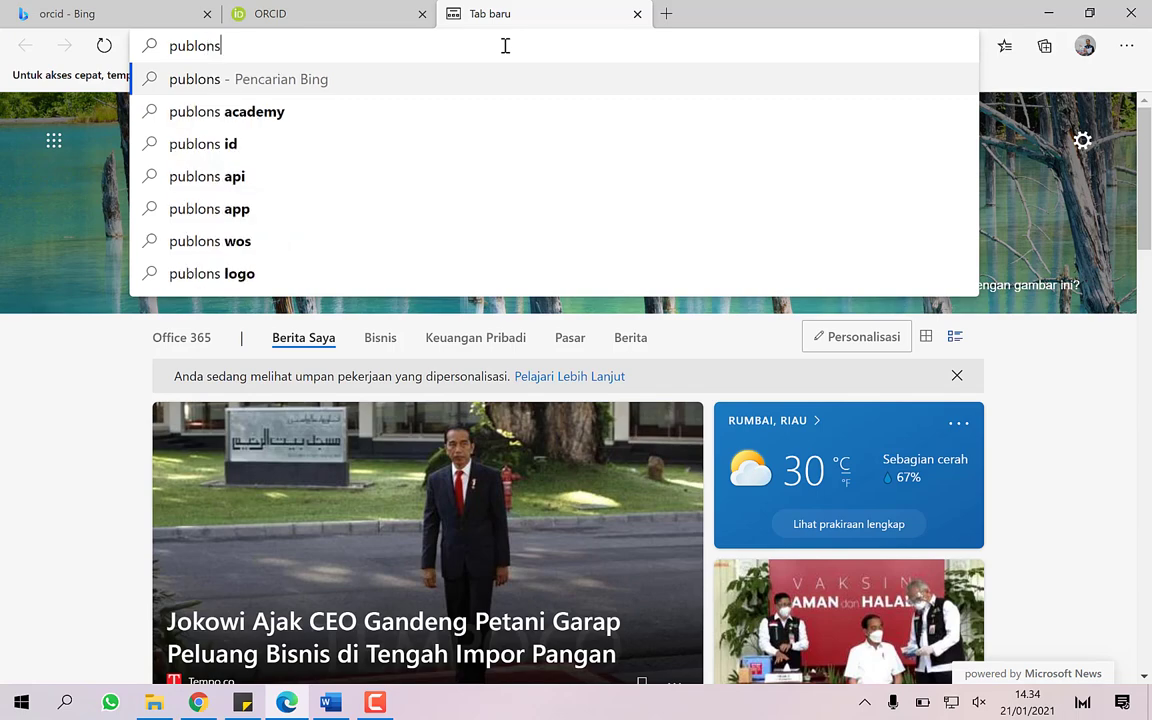
key("Return")
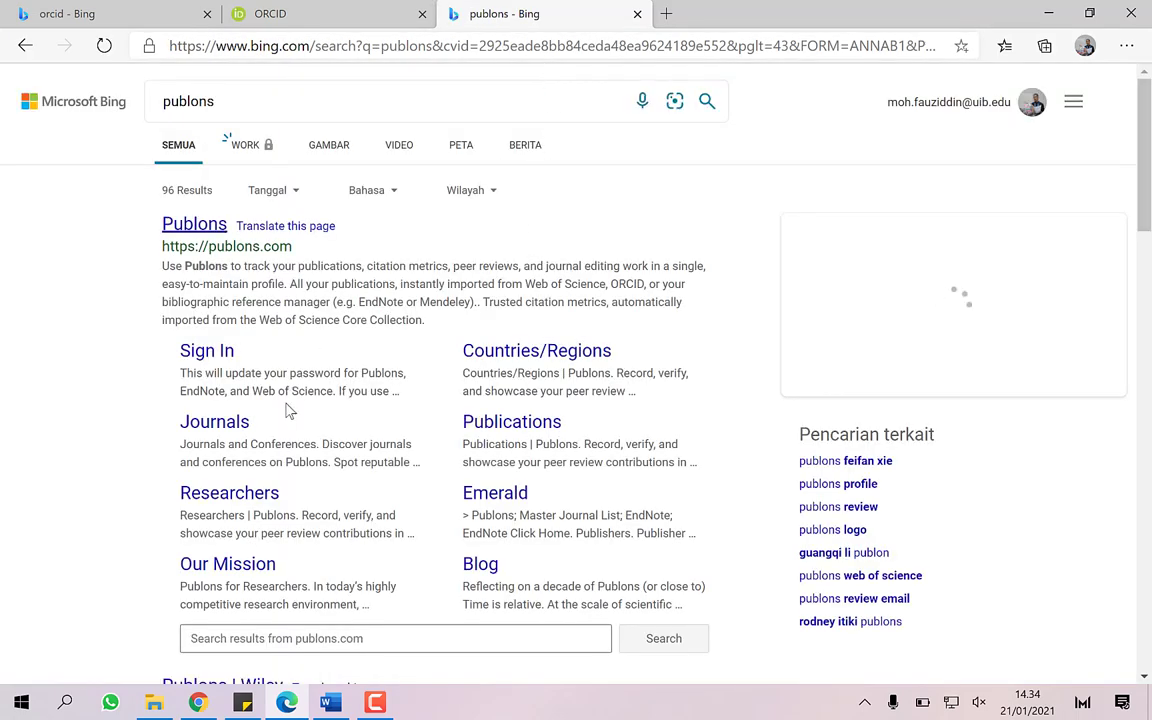
left_click(207, 350)
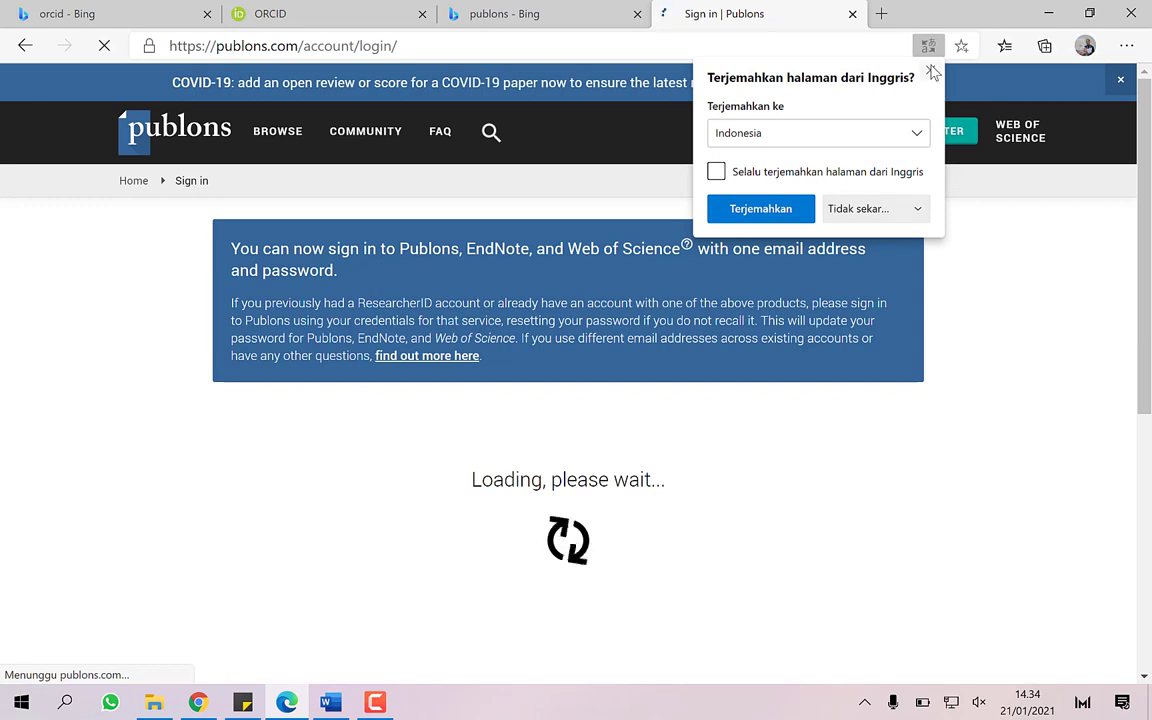
Dismiss Edge's translate offer and try signing in to Publons with the account e-mail and password.
left_click(932, 73)
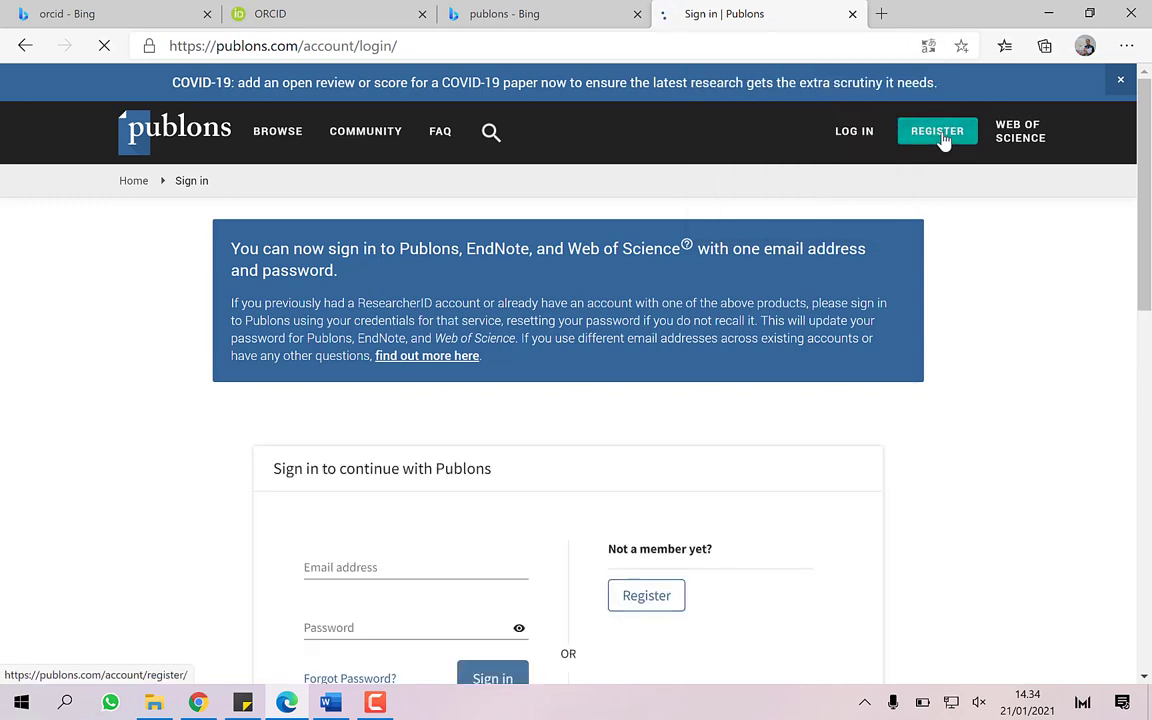
scroll(440, 500, "down", 1)
left_click(388, 474)
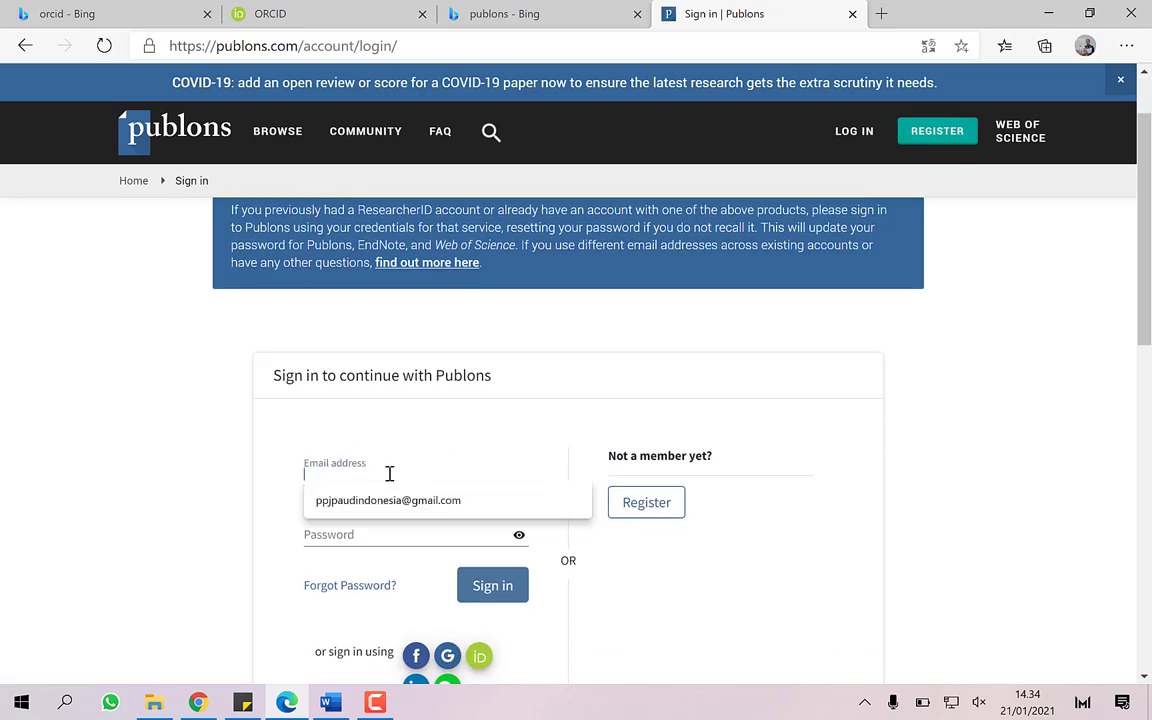
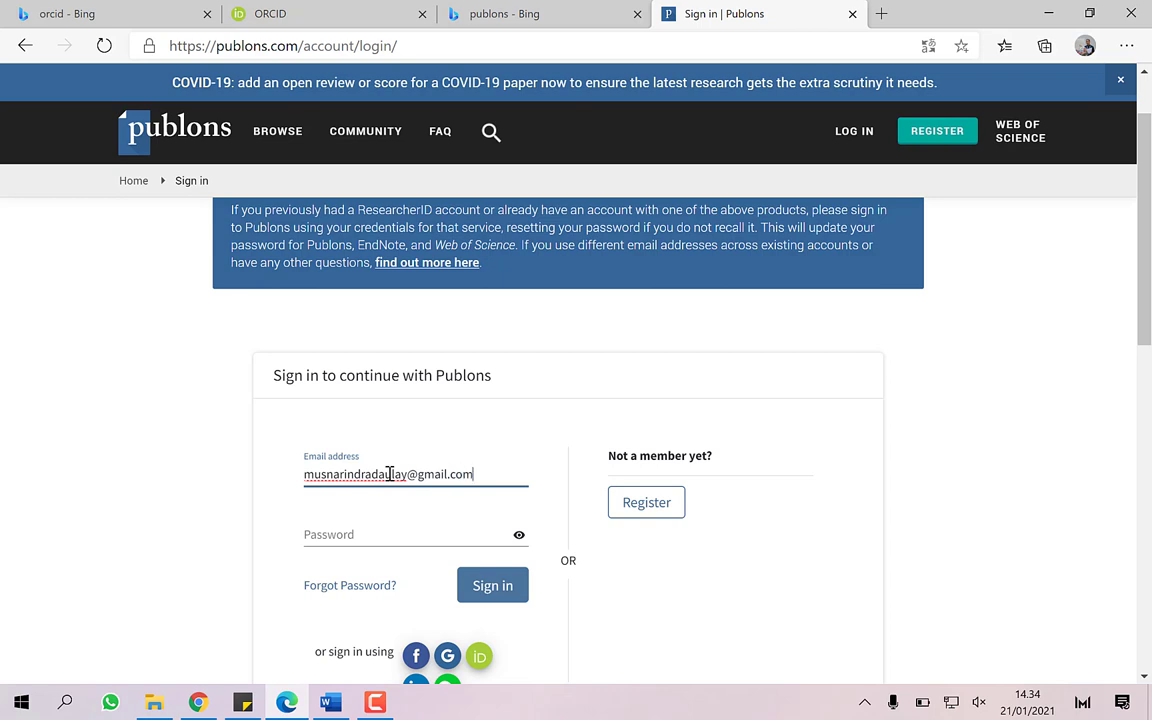
key("Tab")
type("•••")
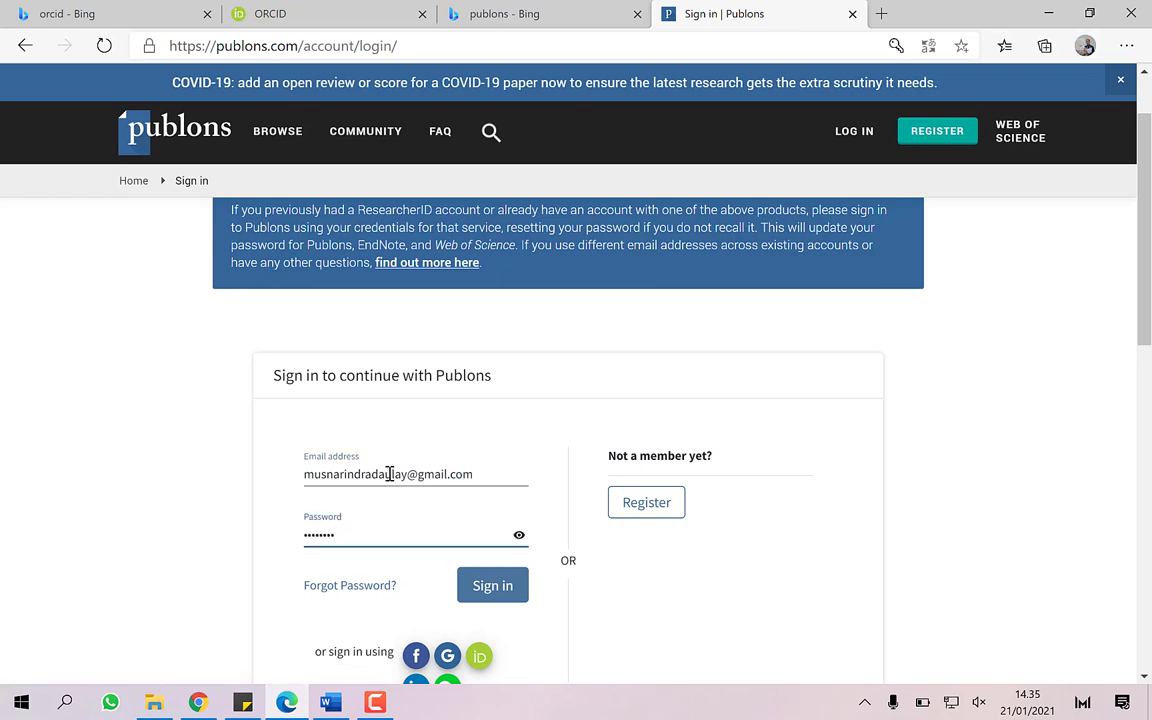
left_click(490, 490)
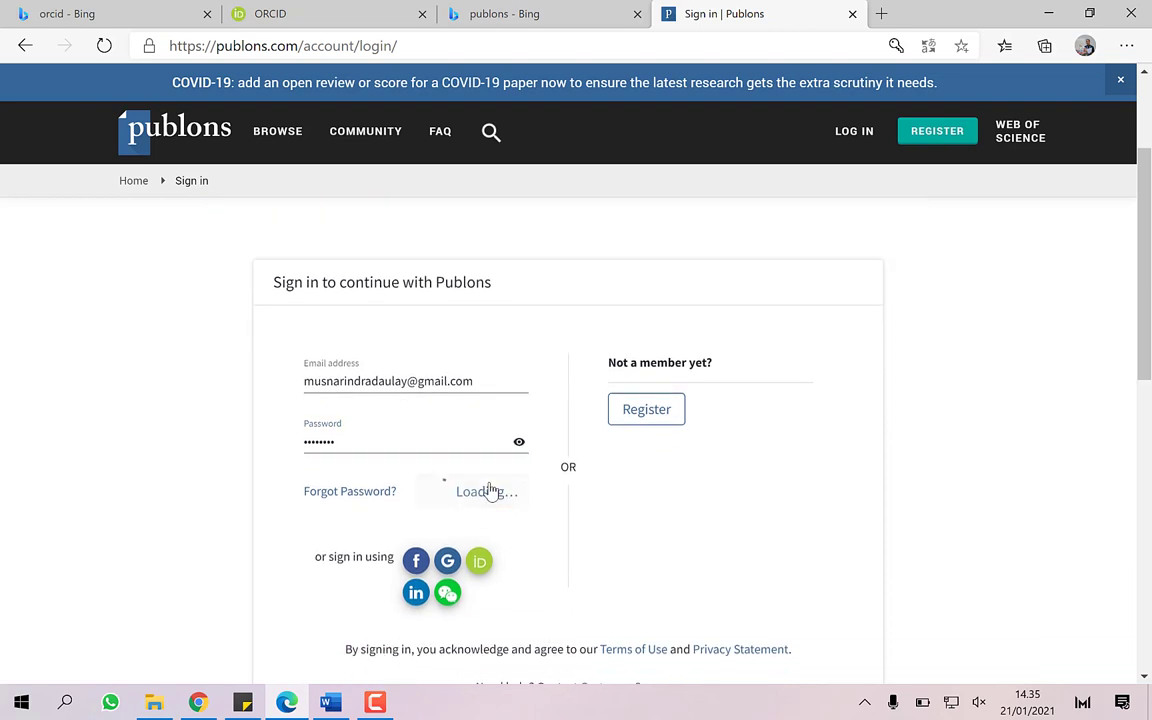
Start a Publons registration and fill in a password, its confirmation and the user's first and last name.
left_click(658, 412)
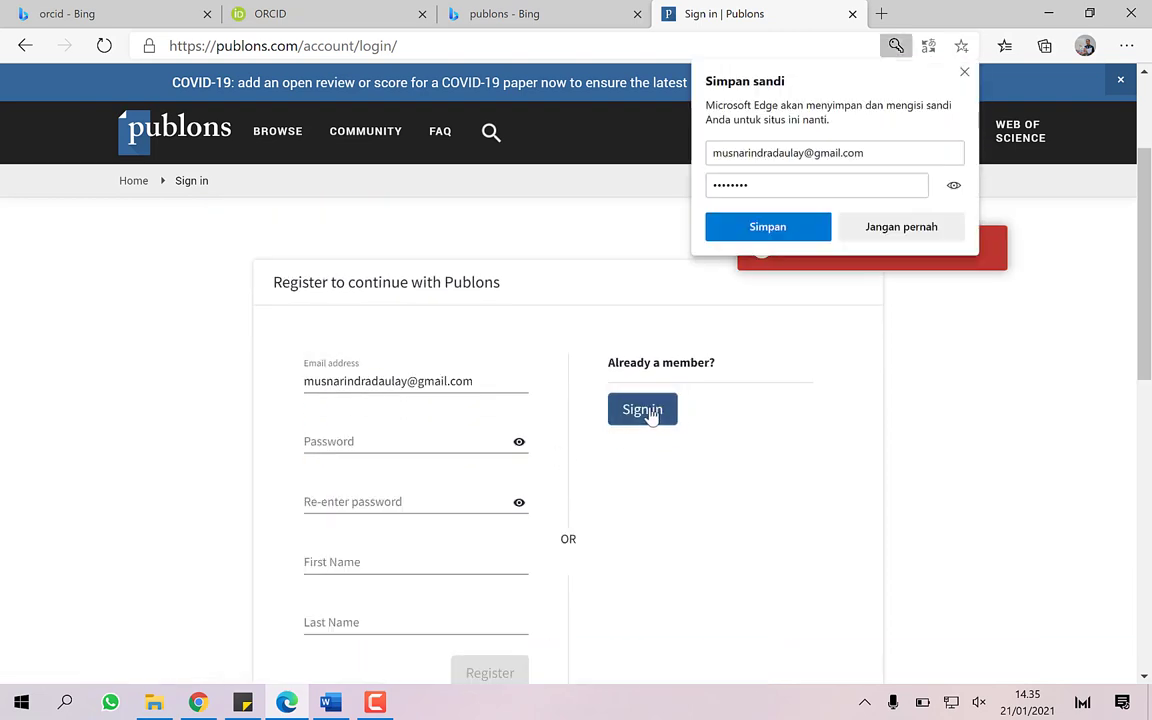
left_click(380, 440)
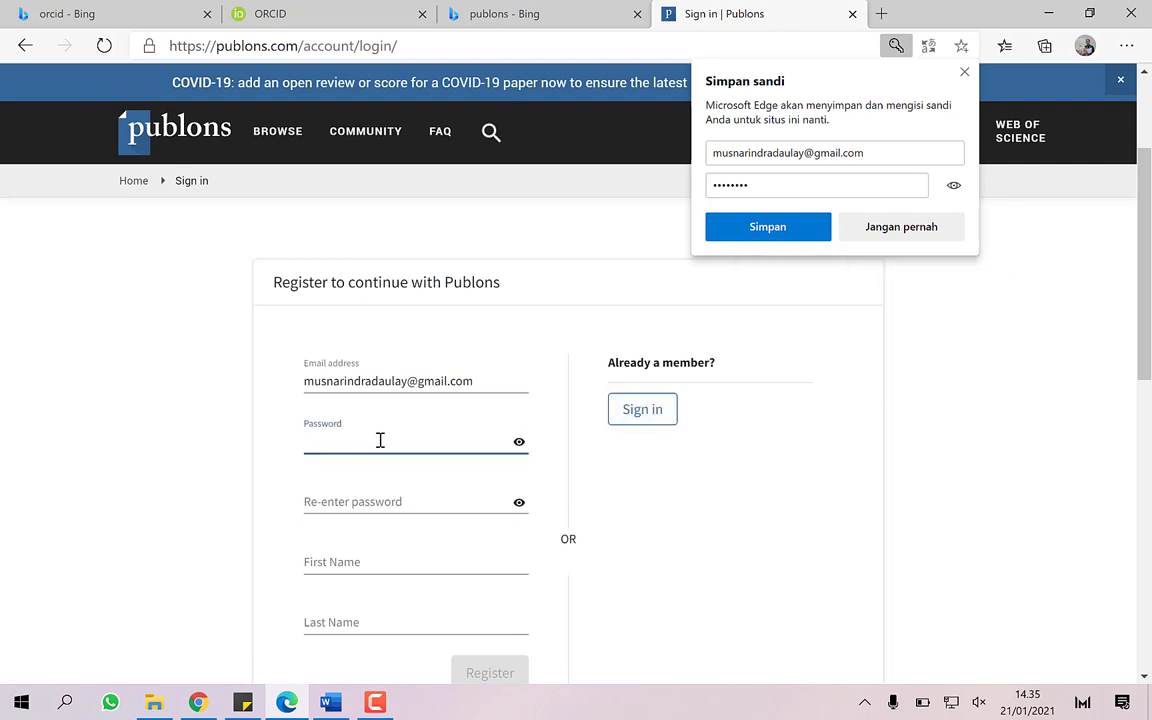
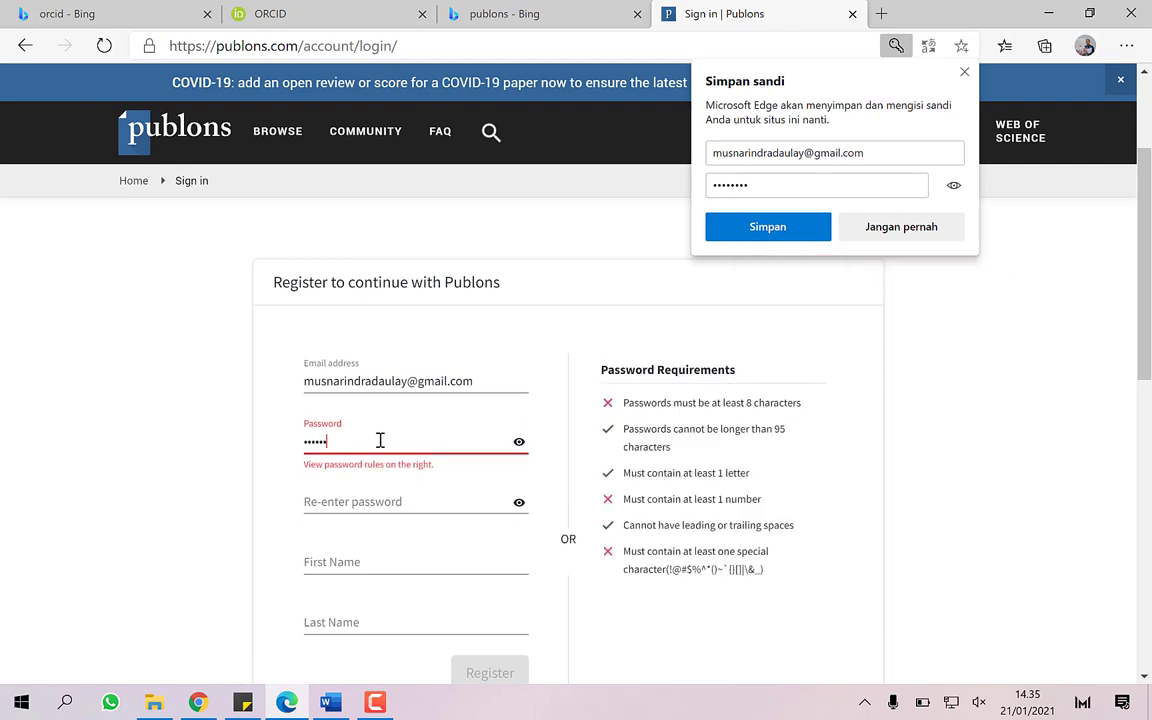
key("Tab")
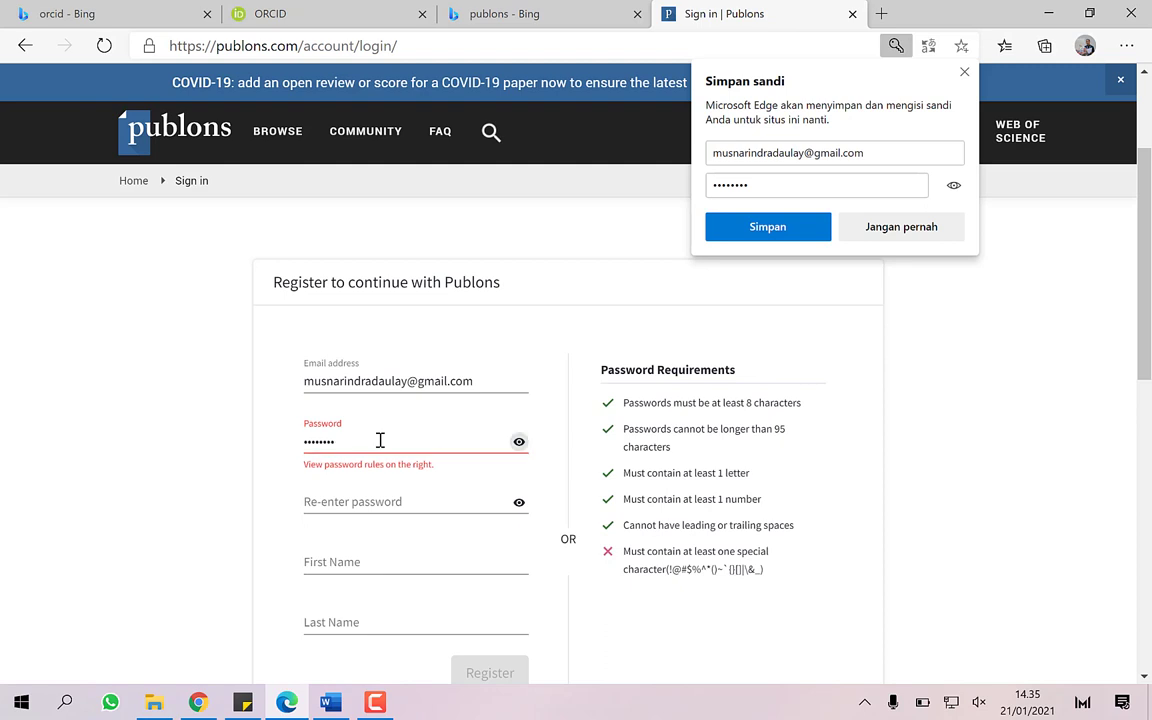
key("Tab")
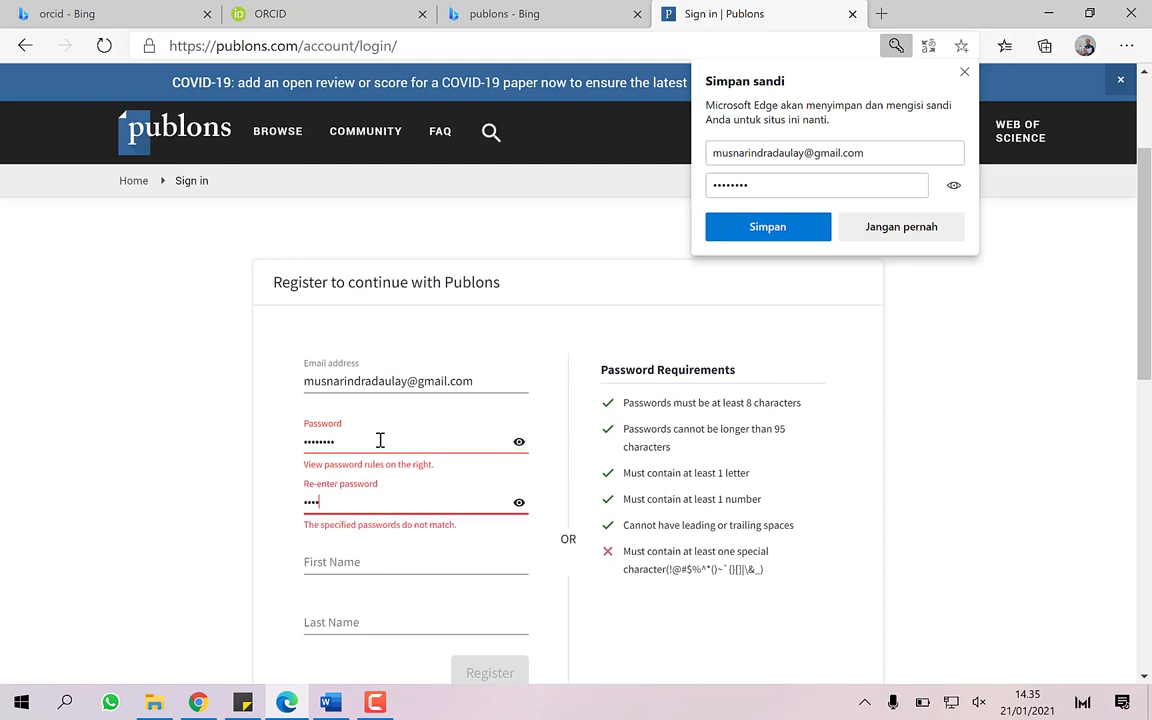
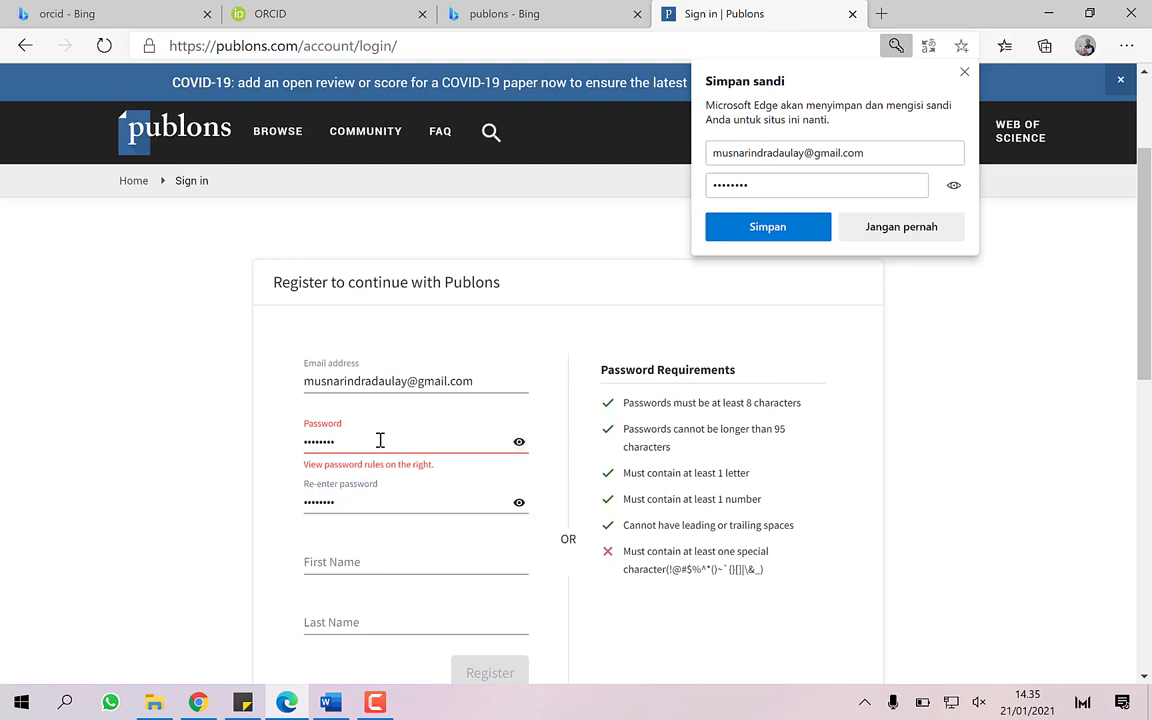
key("Tab")
key("Tab")
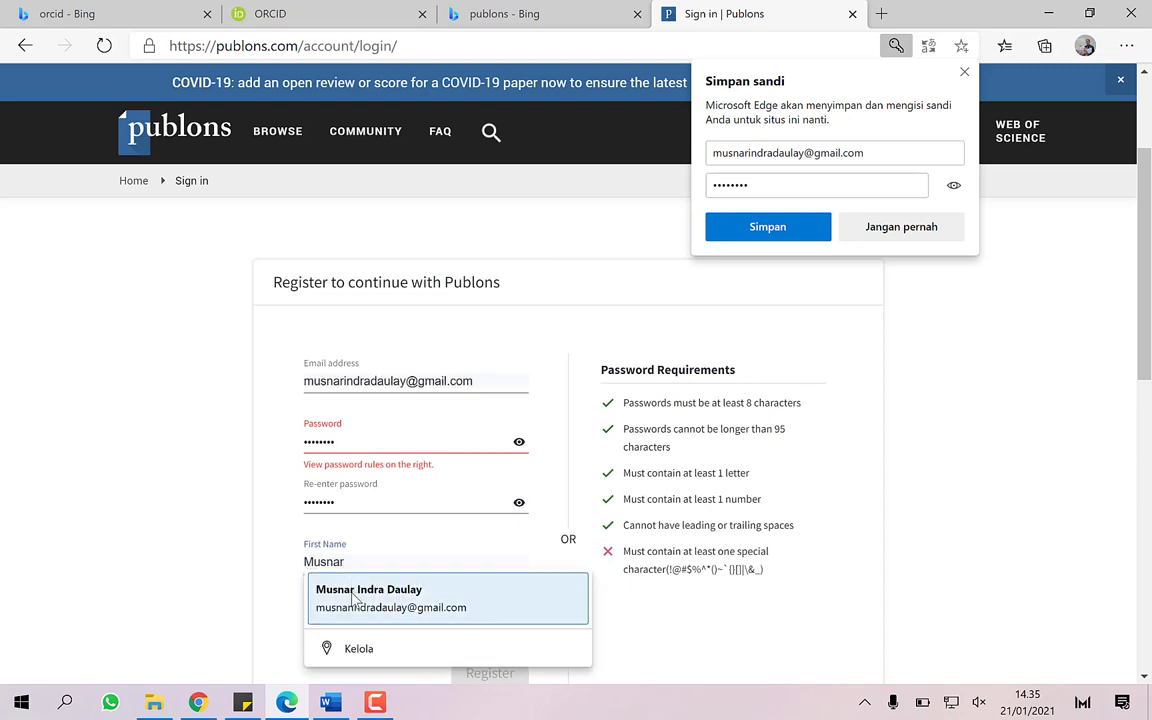
left_click(320, 597)
scroll(240, 595, "down", 2)
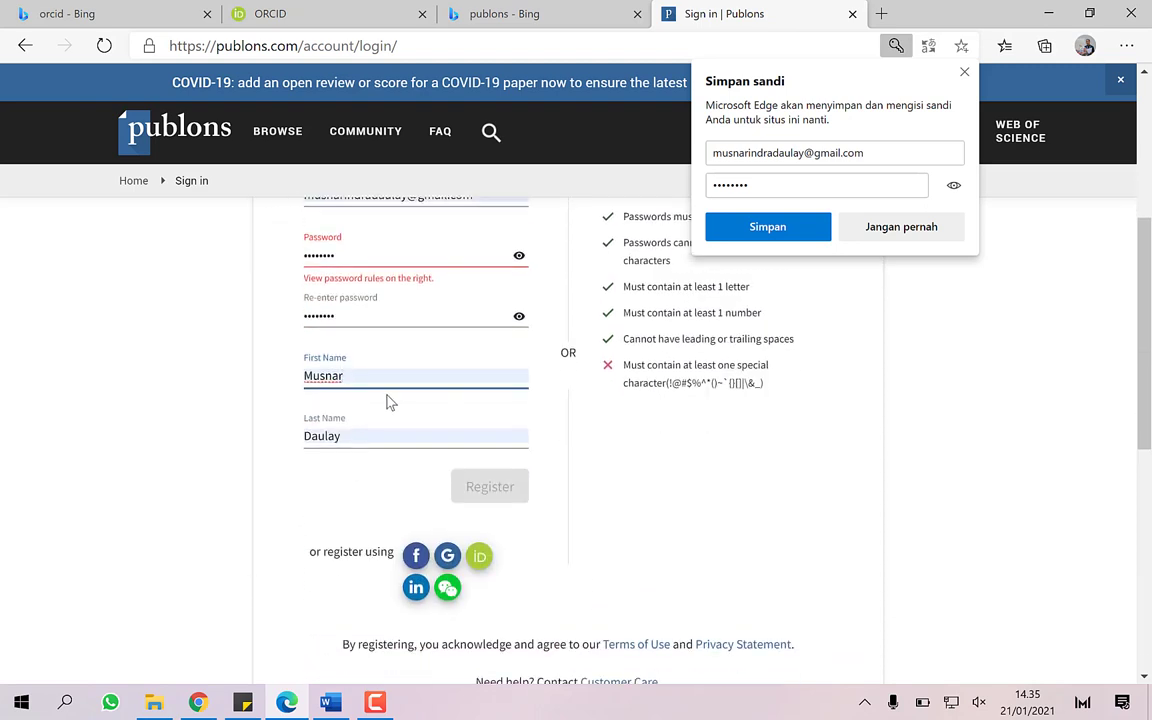
type("Indra")
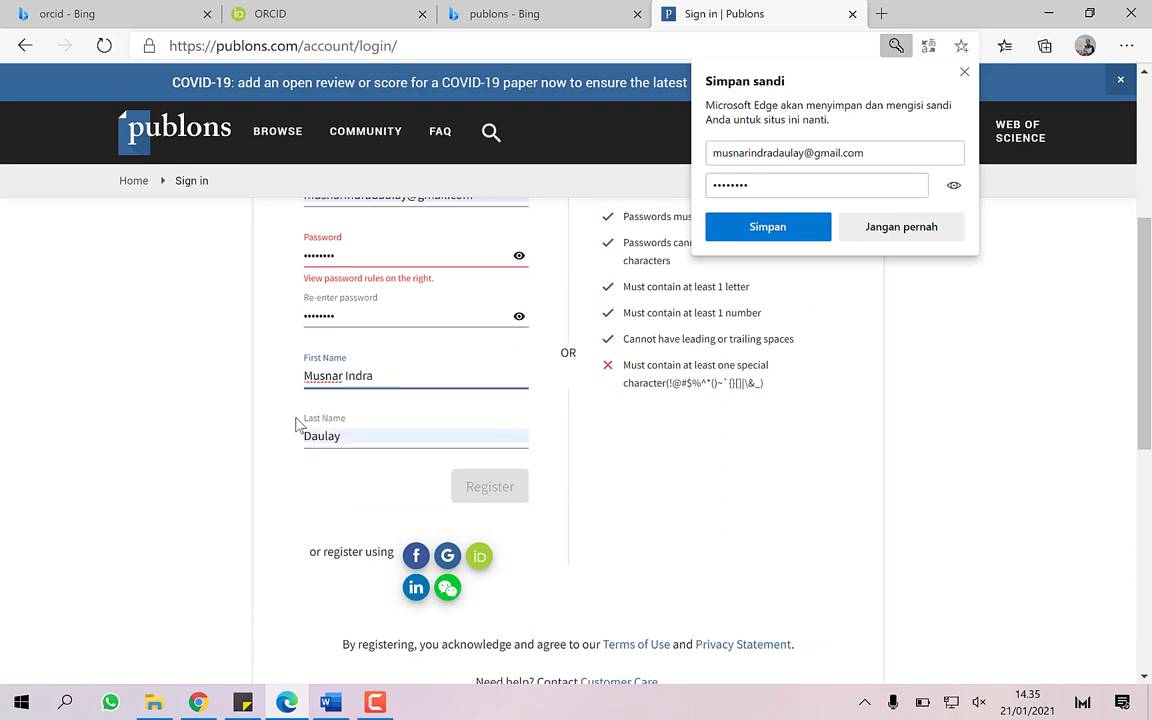
left_click(255, 440)
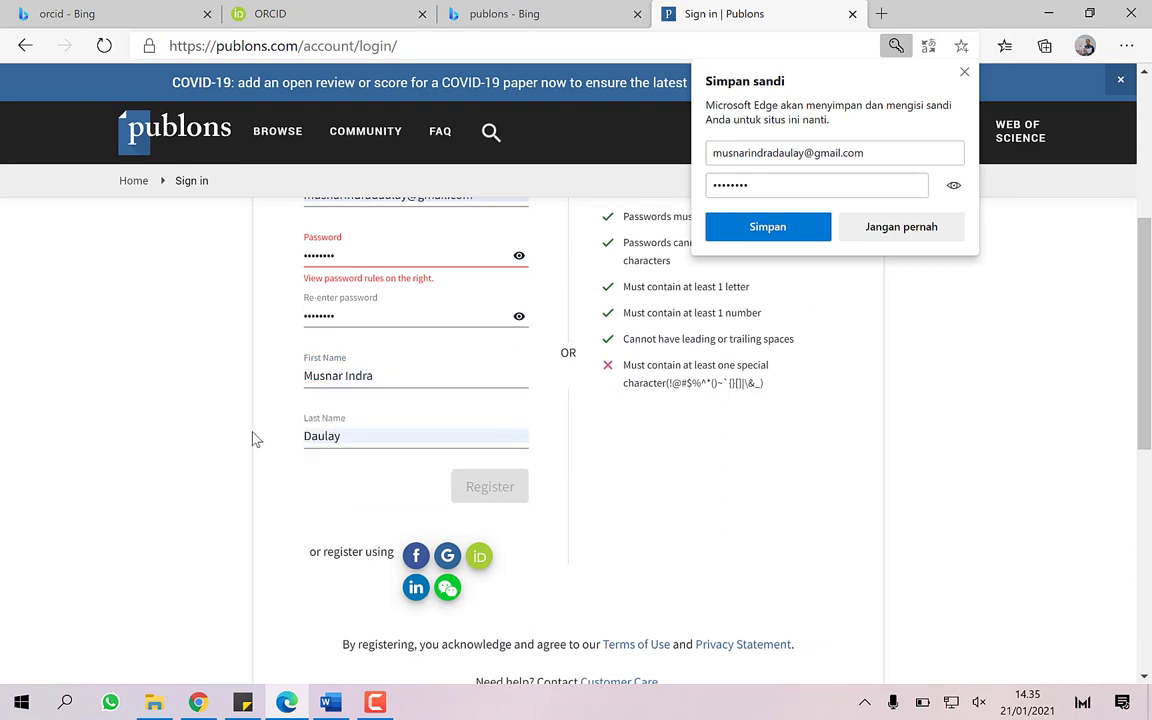
scroll(380, 342, "up", 1)
Replace the password and confirmation with ones meeting the requirements, then submit the registration.
left_click(384, 349)
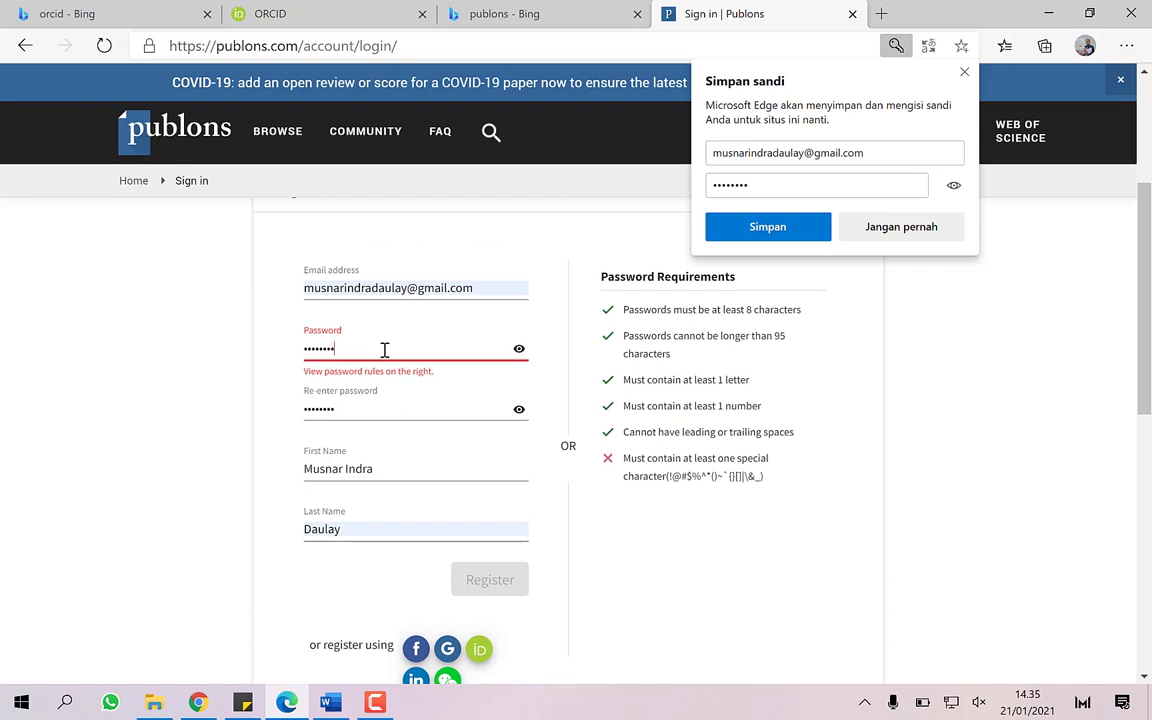
key("BackSpace")
key("BackSpace")
key("BackSpace")
key("BackSpace")
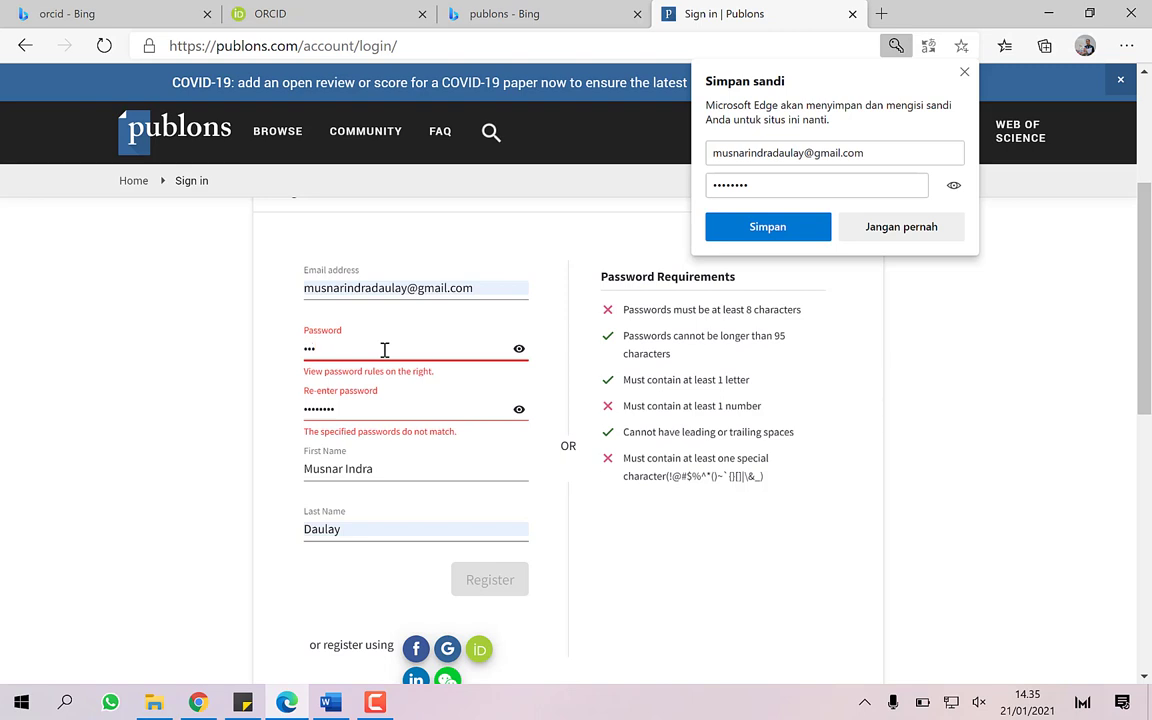
key("BackSpace")
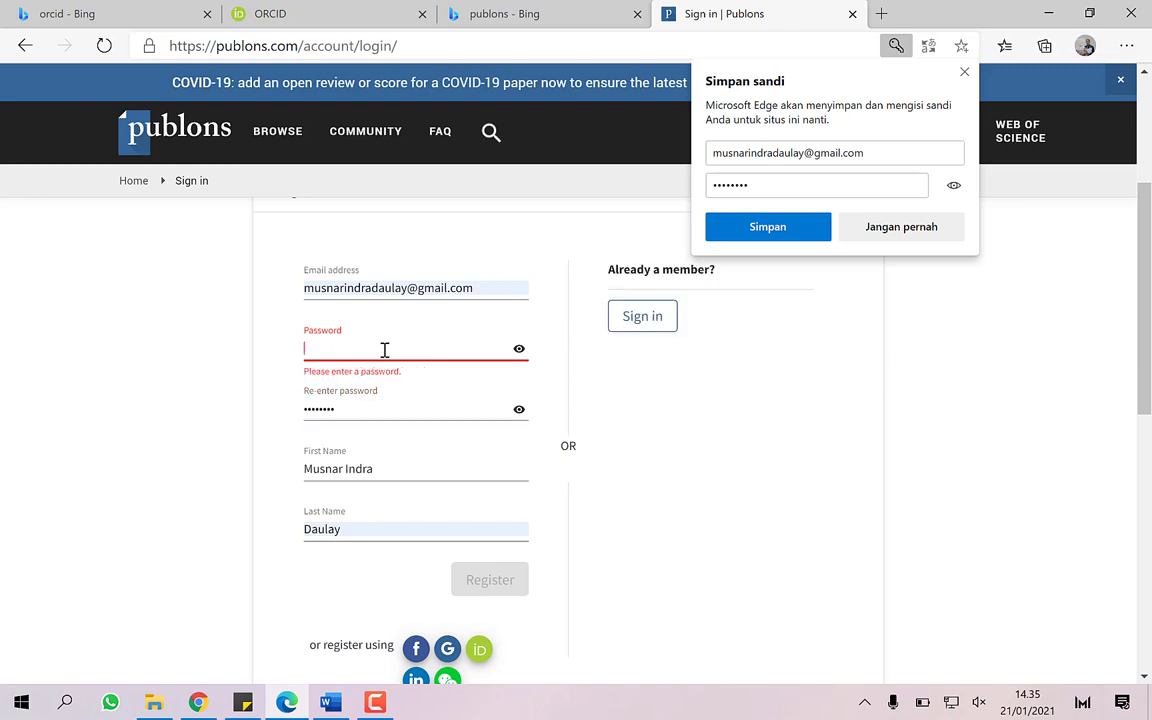
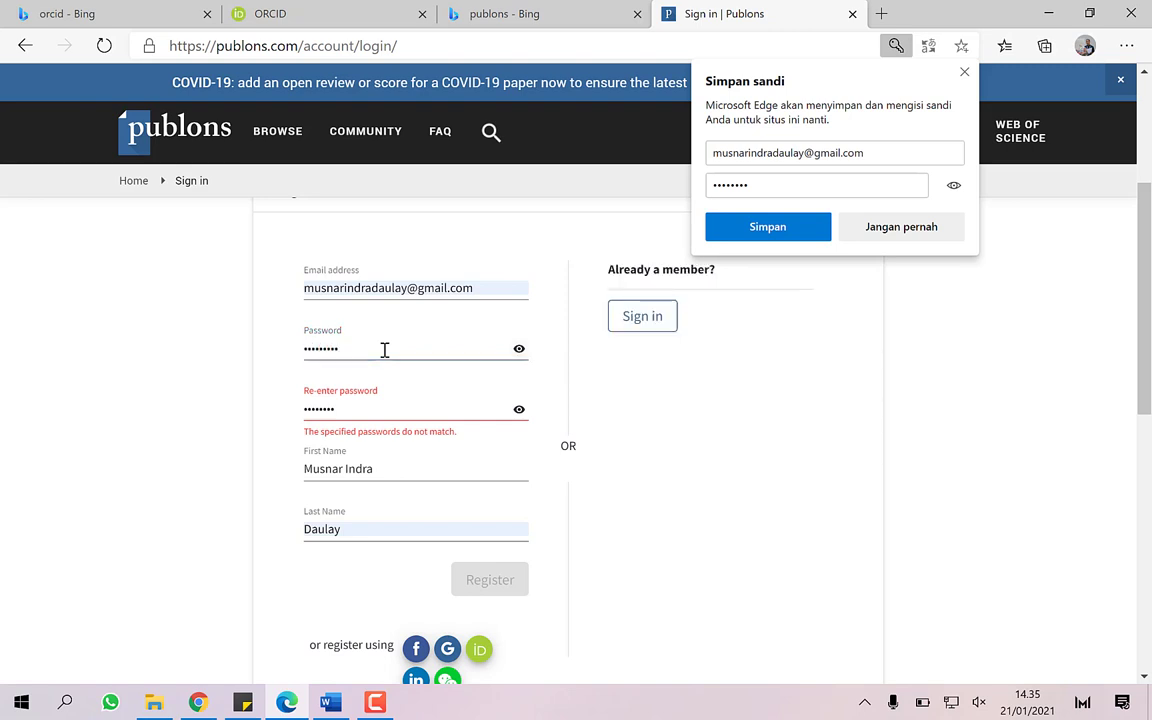
key("Tab")
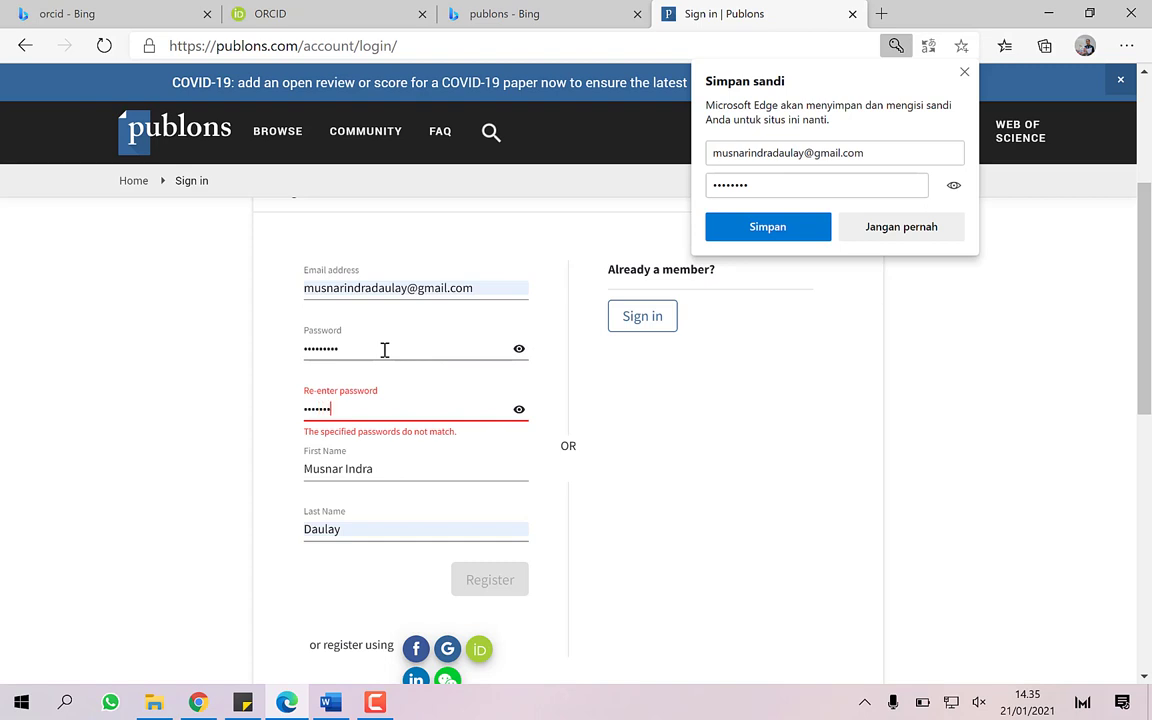
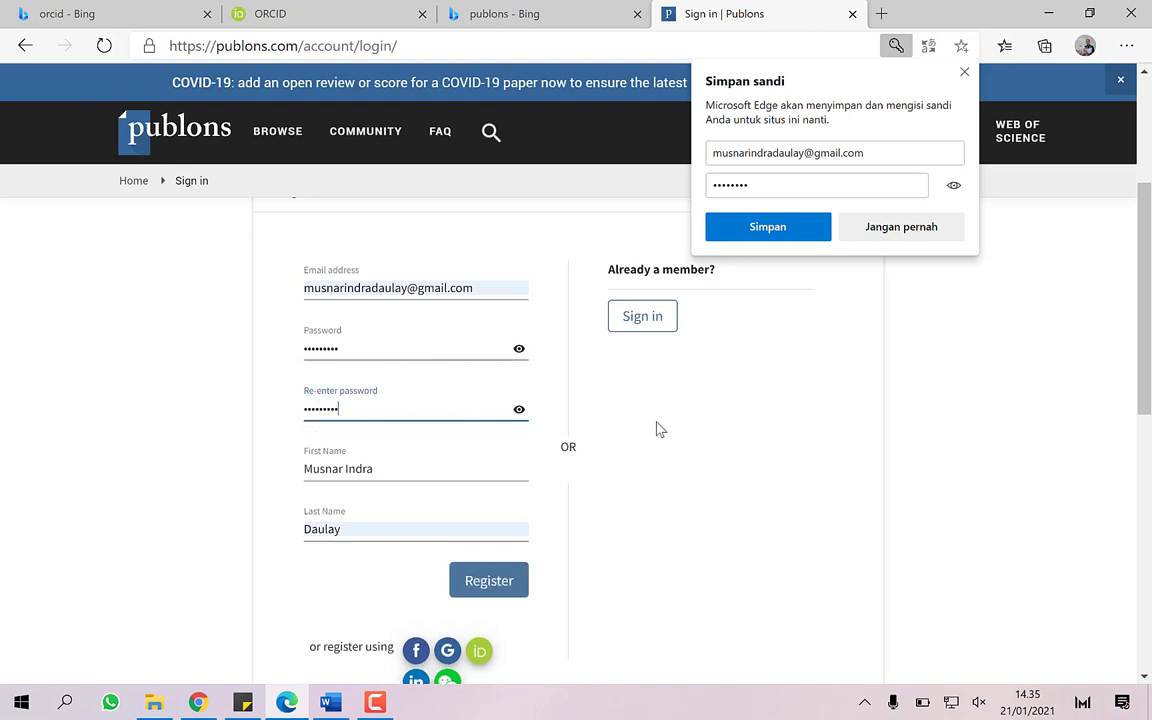
left_click(484, 585)
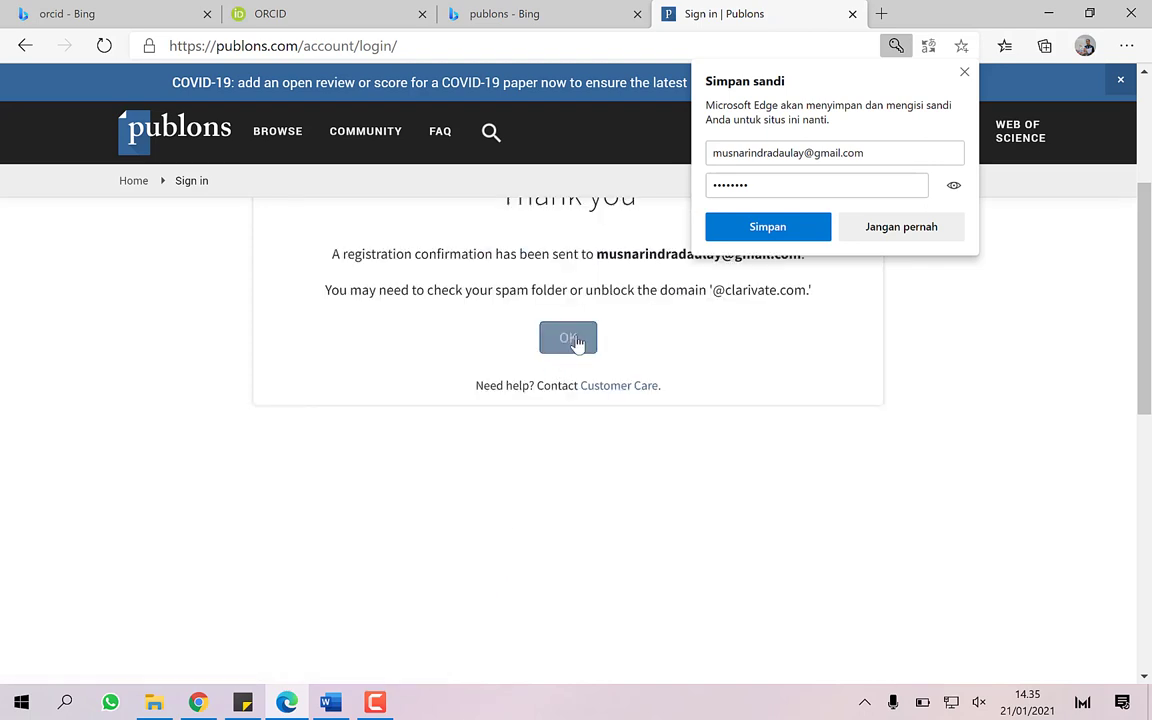
Try signing in with the newly registered e-mail, return to the blank form and decline saving the password.
left_click(568, 338)
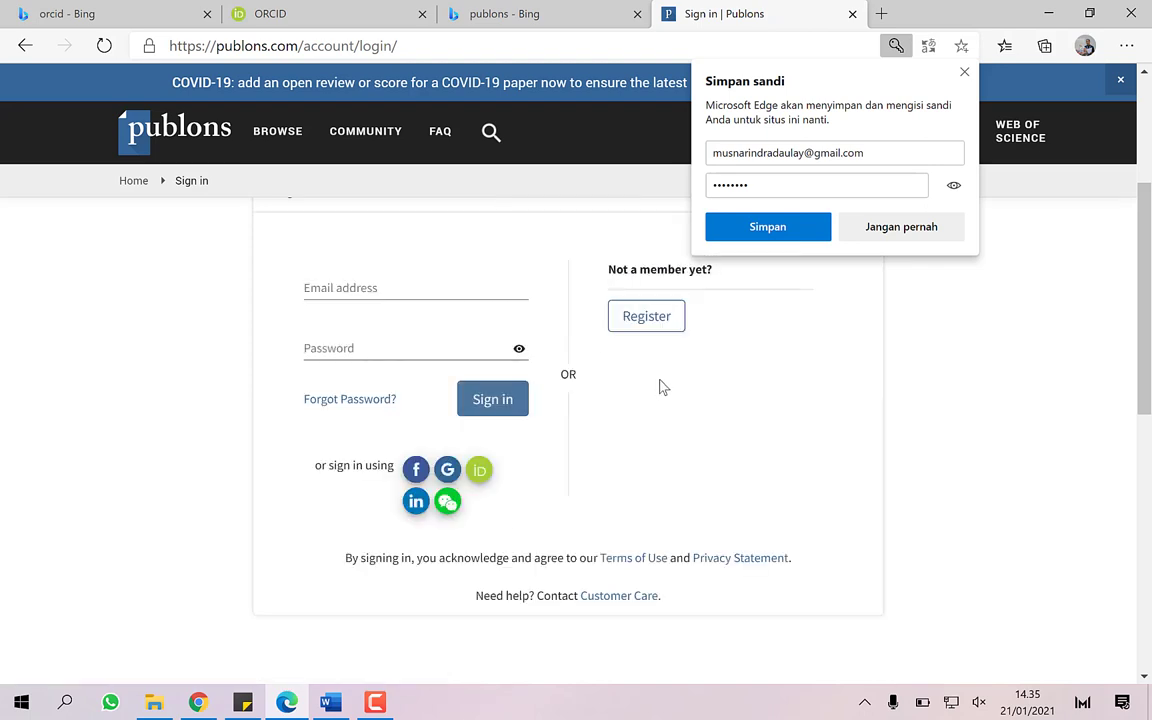
left_click(437, 285)
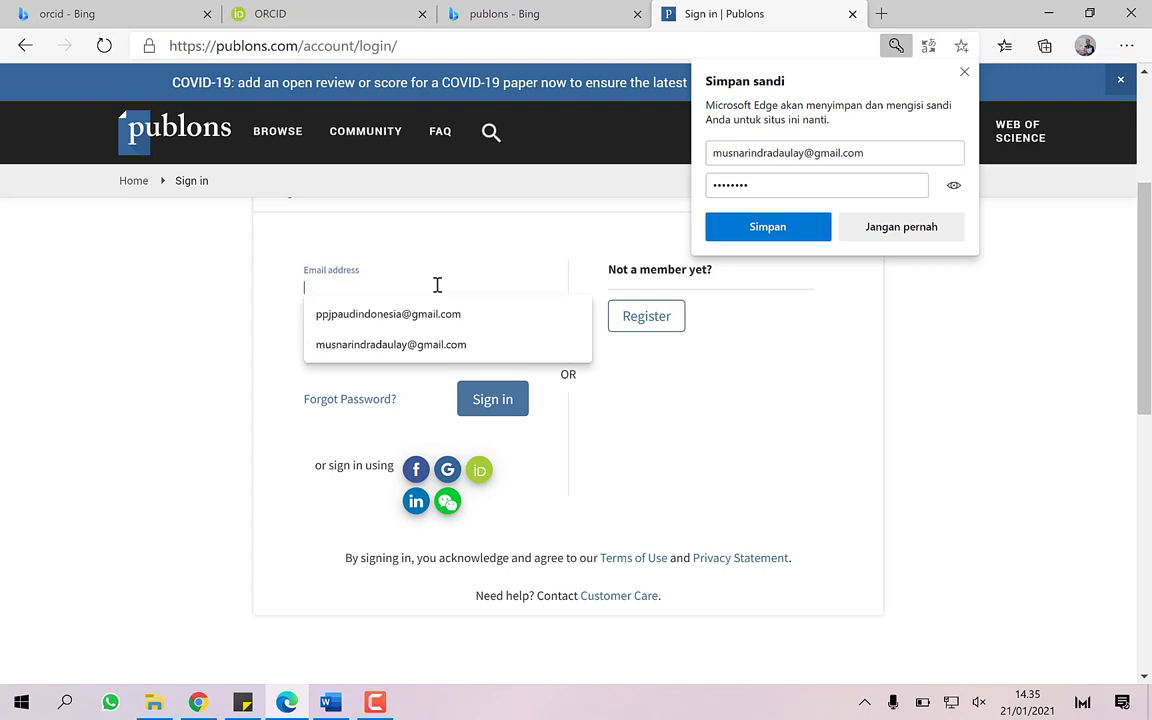
left_click(431, 344)
left_click(427, 351)
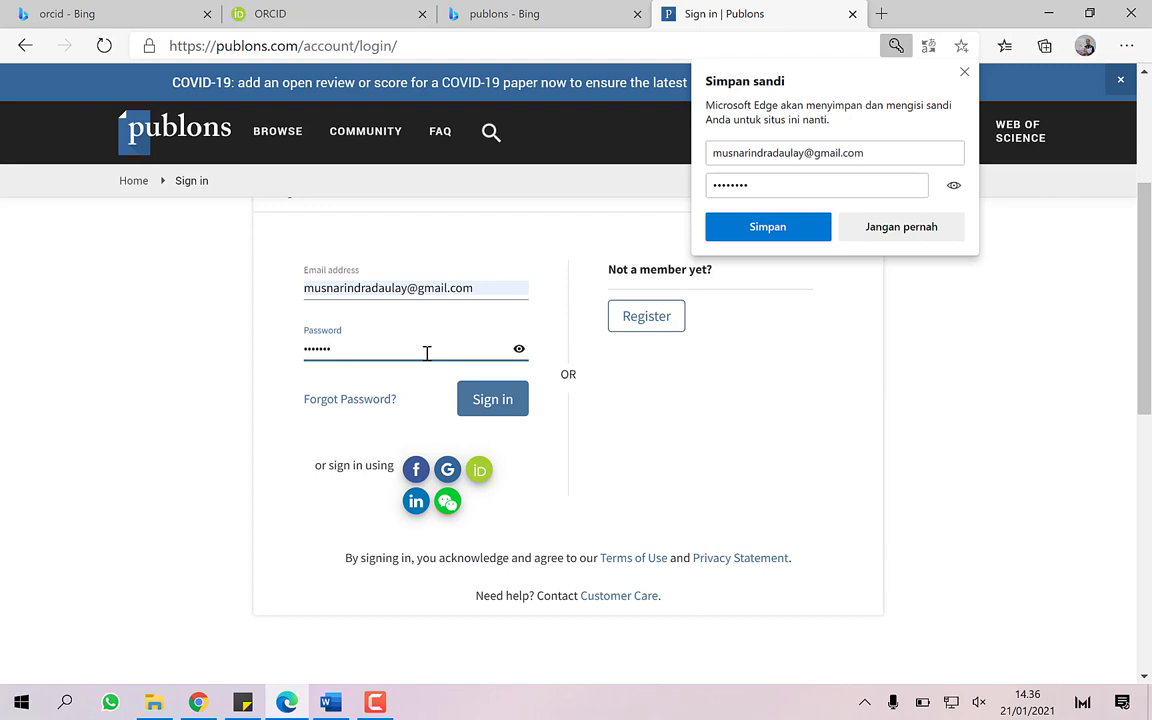
left_click(490, 402)
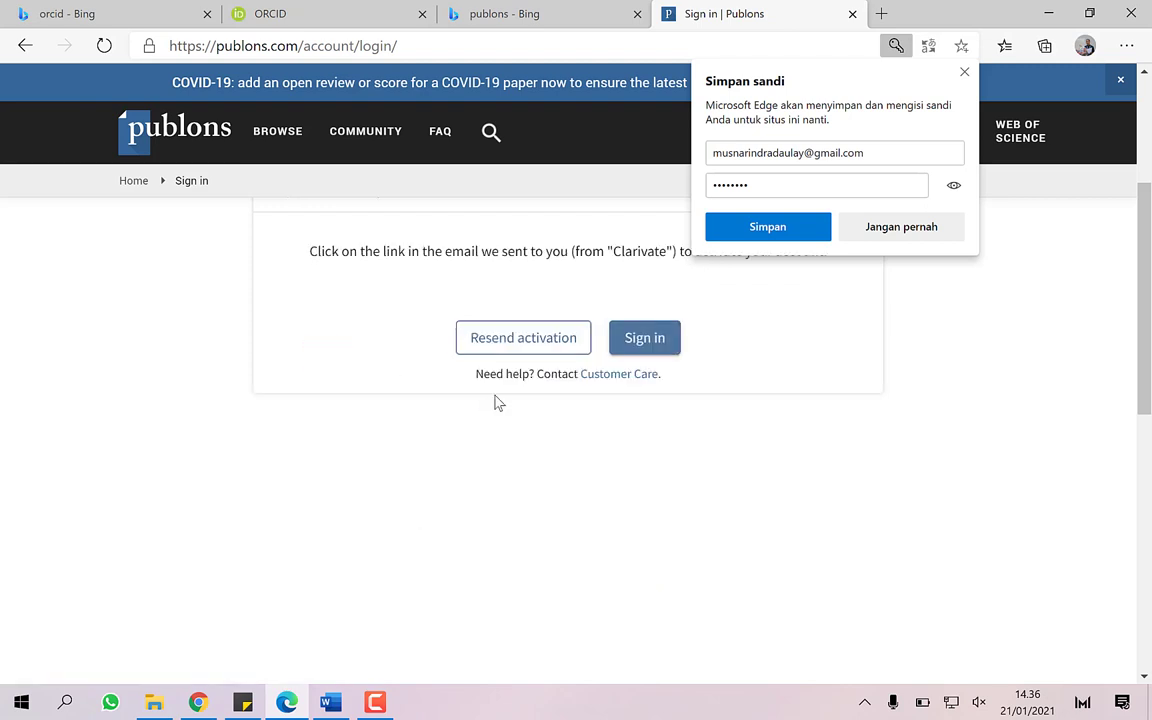
left_click(659, 343)
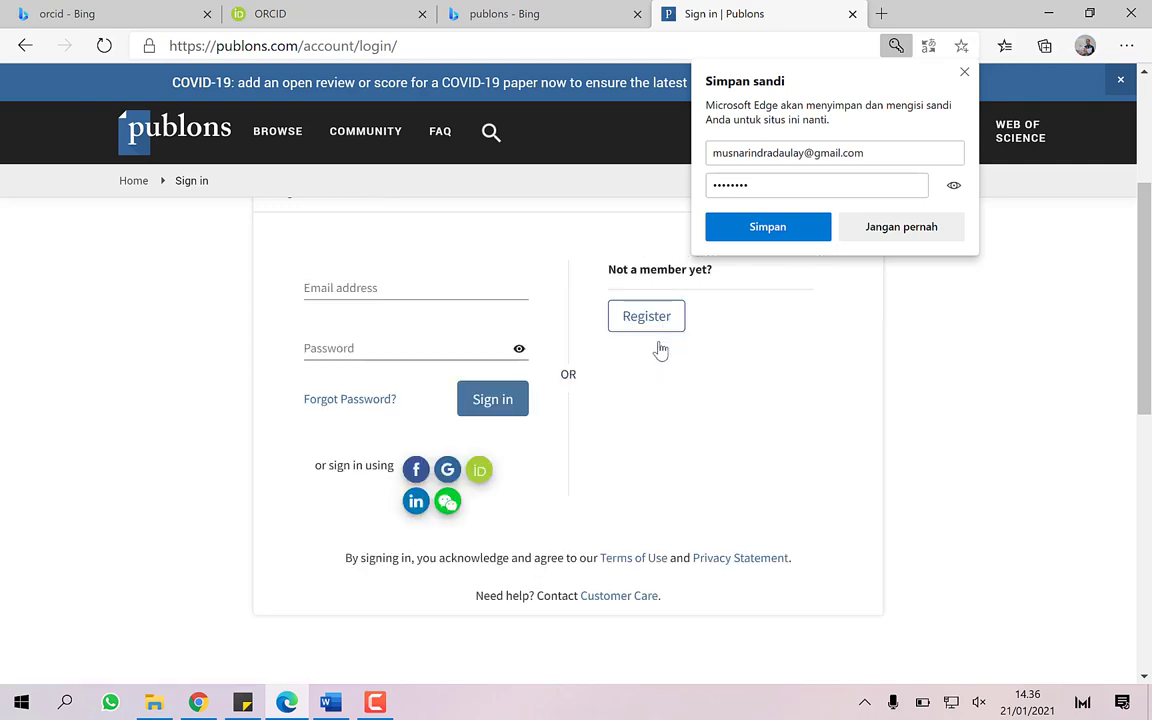
left_click(964, 71)
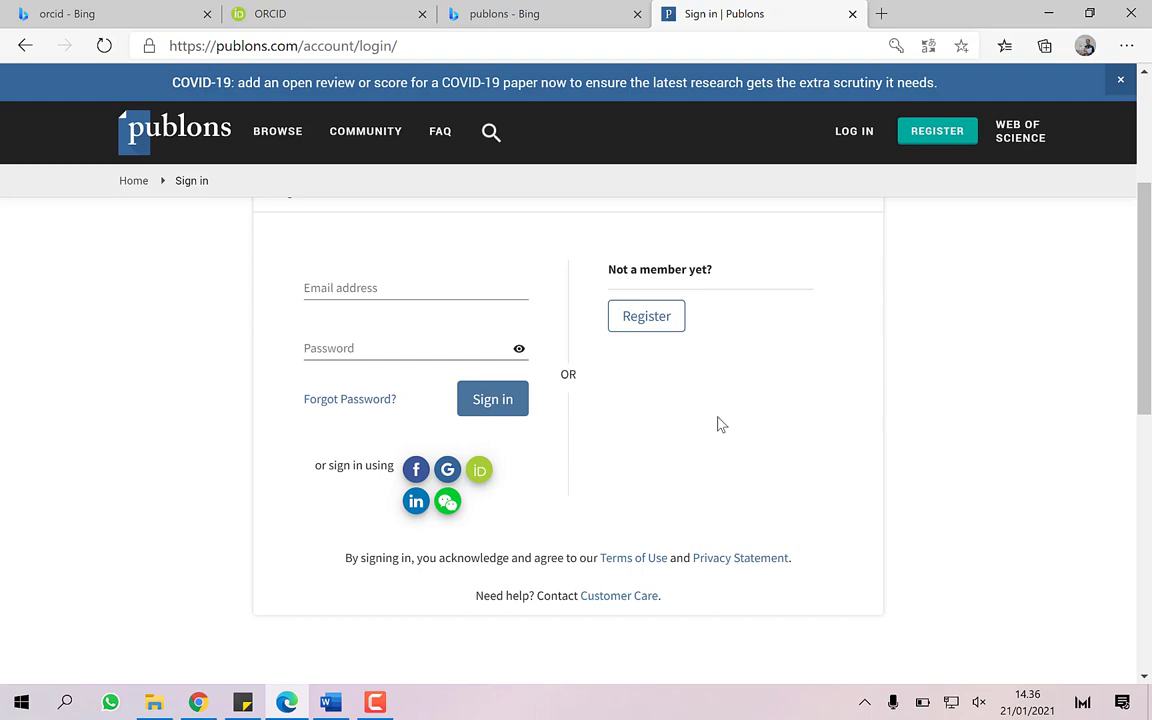
In a new tab, Bing-search 'garuda ristekdikti' and open the Garuda - Garba Rujukan Digital result.
key("ctrl+t")
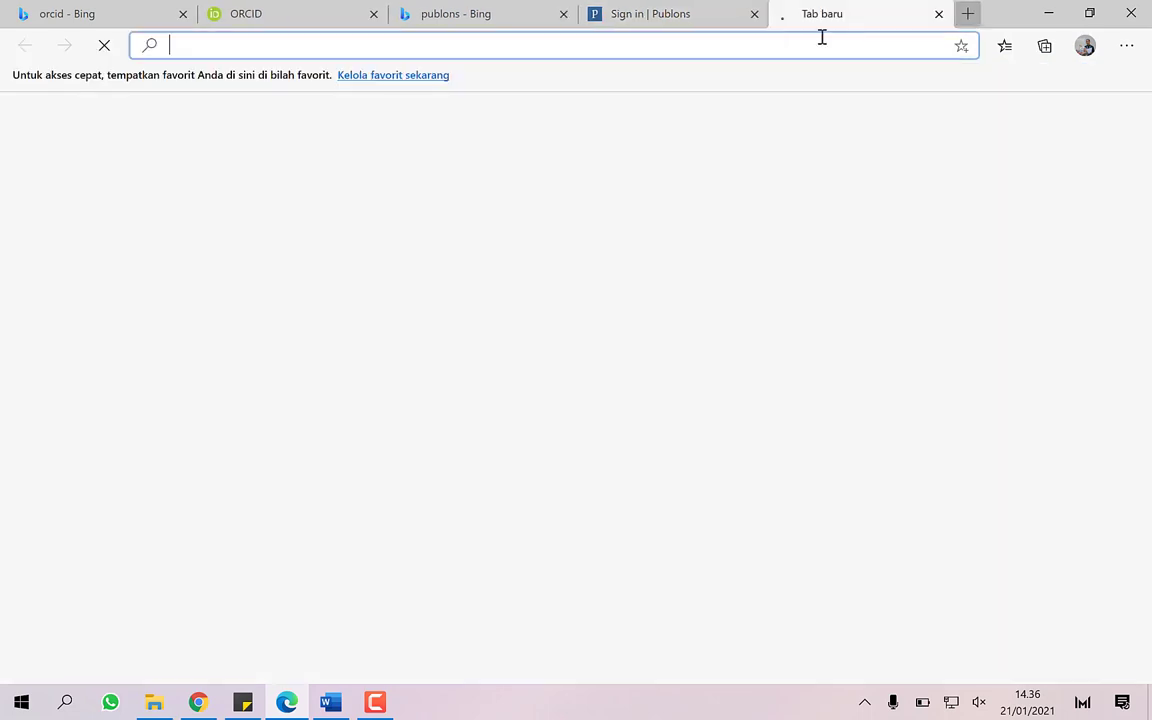
type("ga")
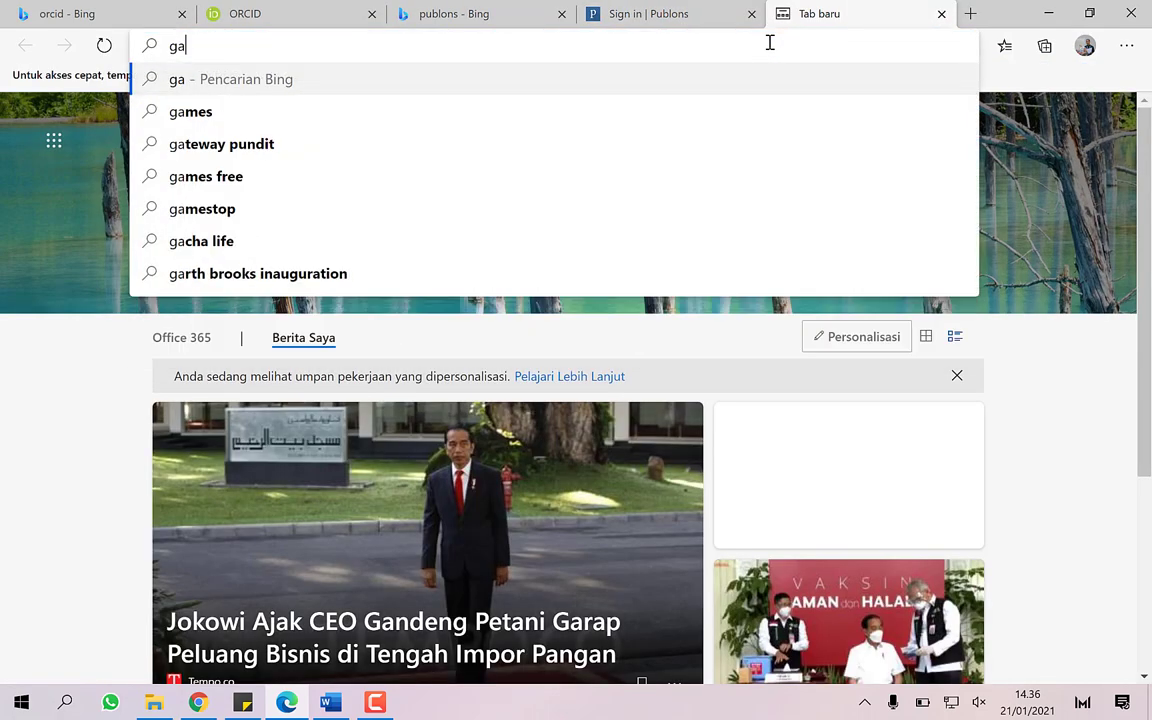
type("ruda")
key("Return")
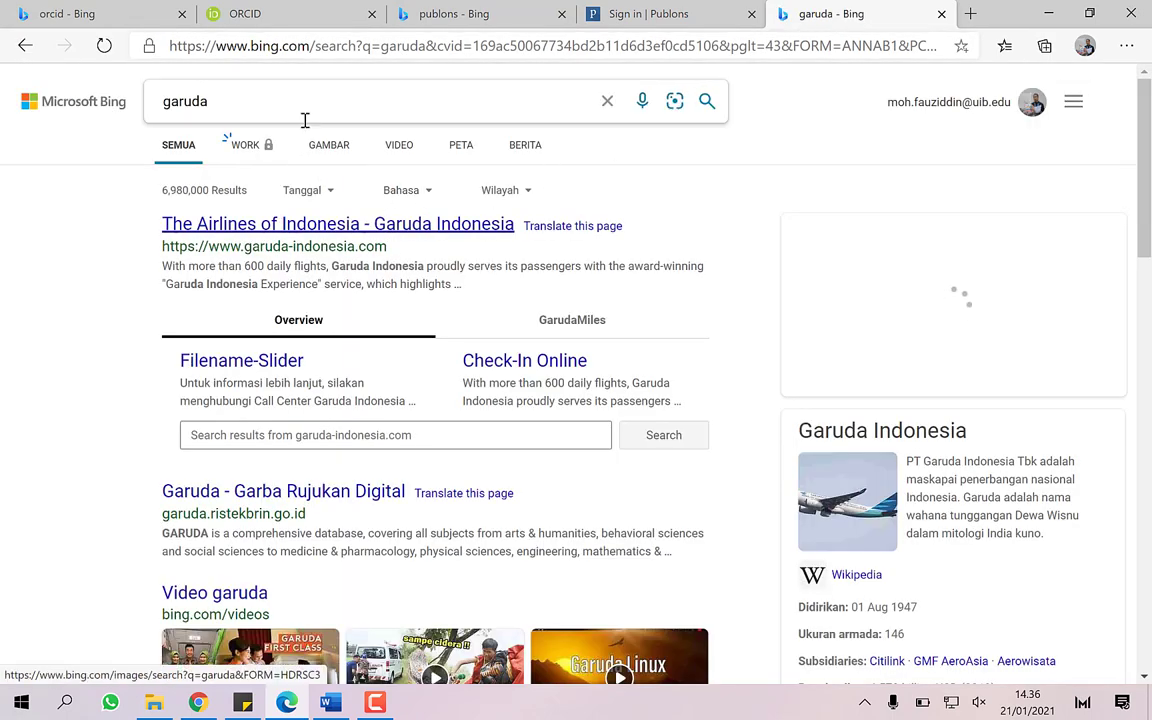
left_click(304, 111)
type("riste")
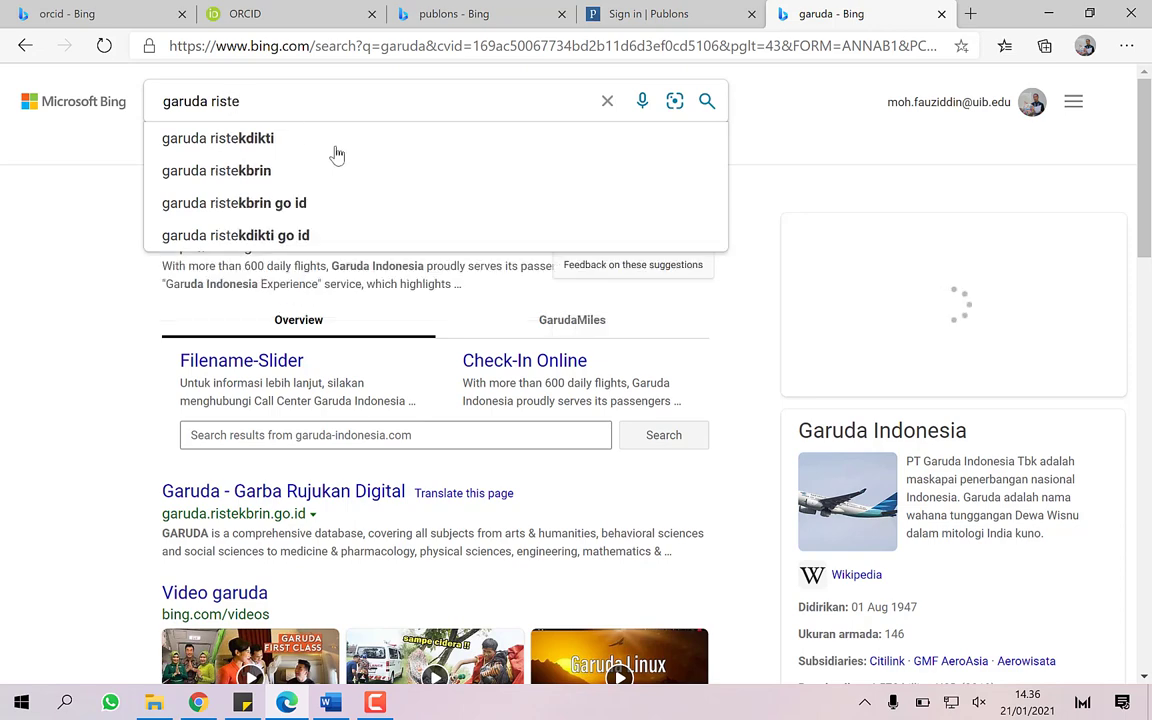
left_click(315, 135)
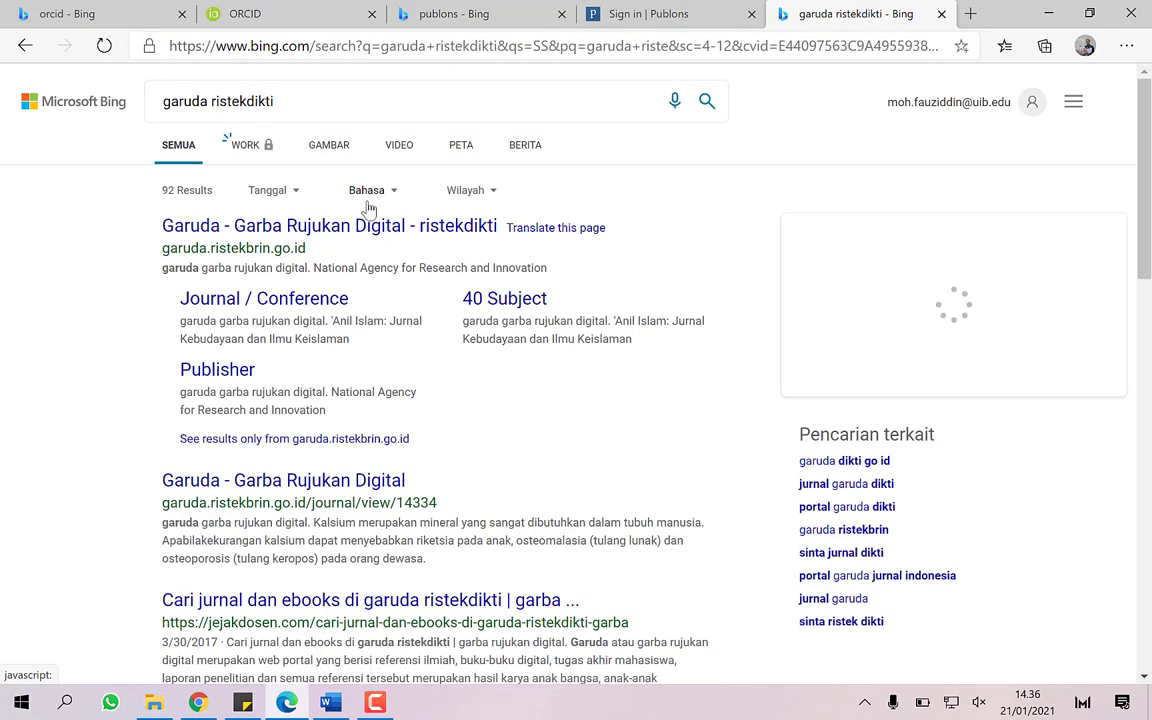
left_click(289, 228)
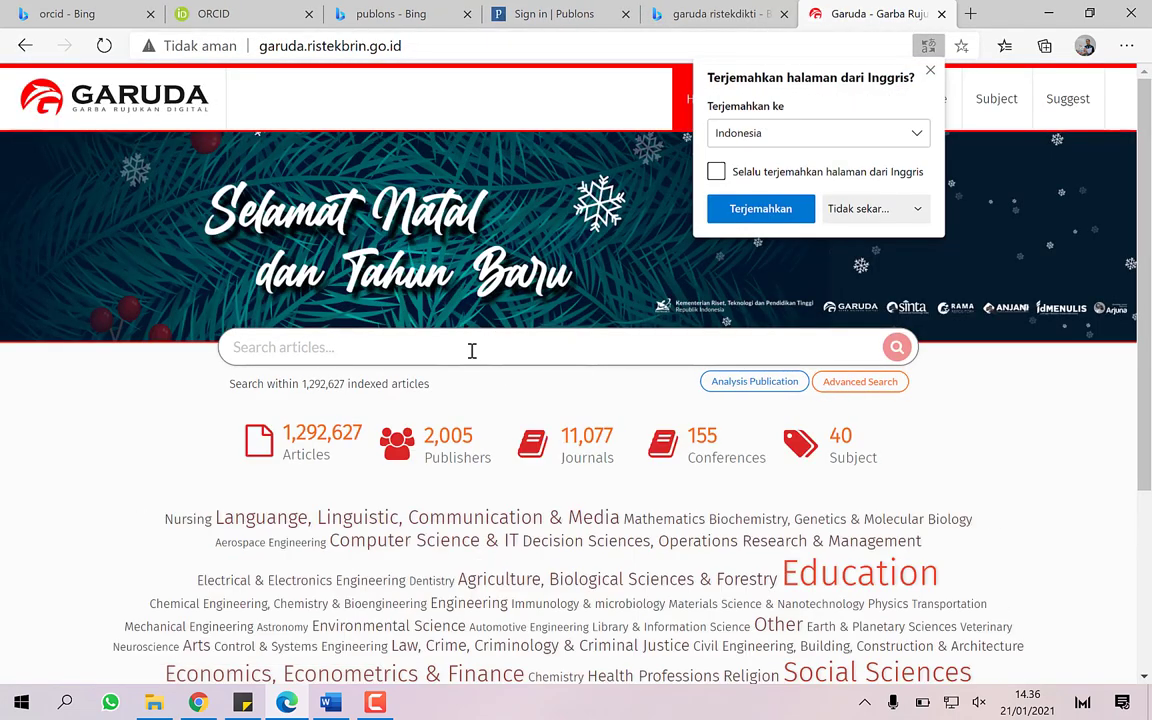
Run a Garuda Advanced Search on Authors for the user's name and tick the first of three matches.
left_click(472, 350)
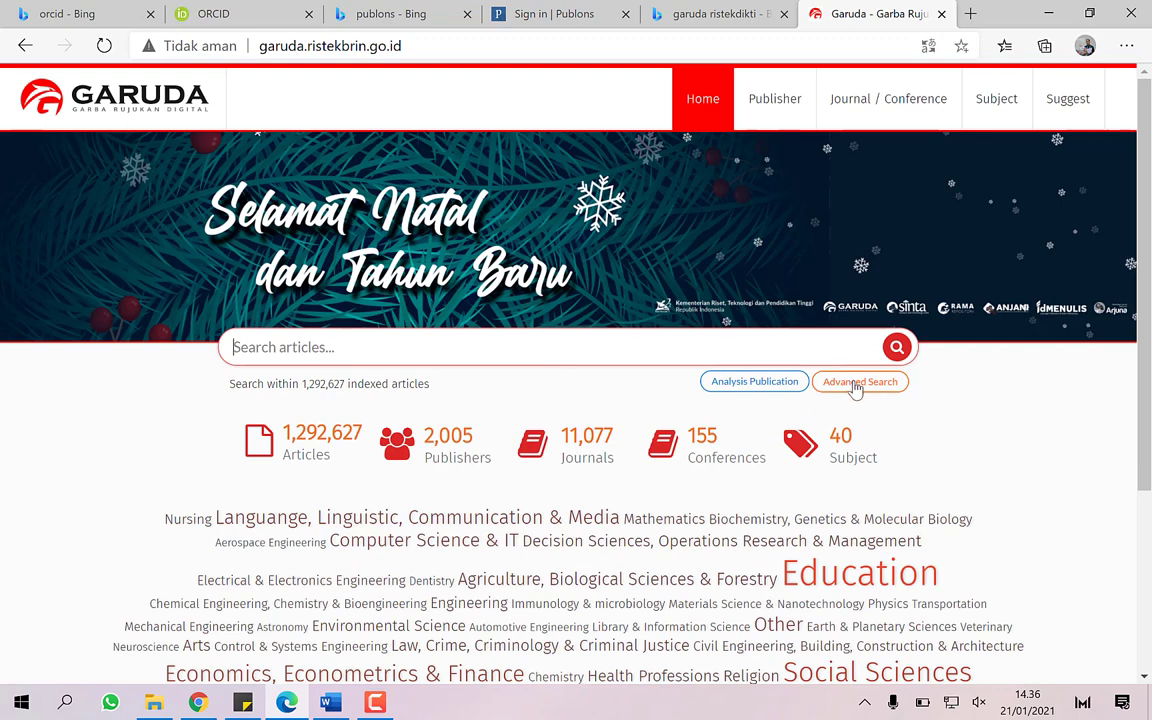
left_click(856, 386)
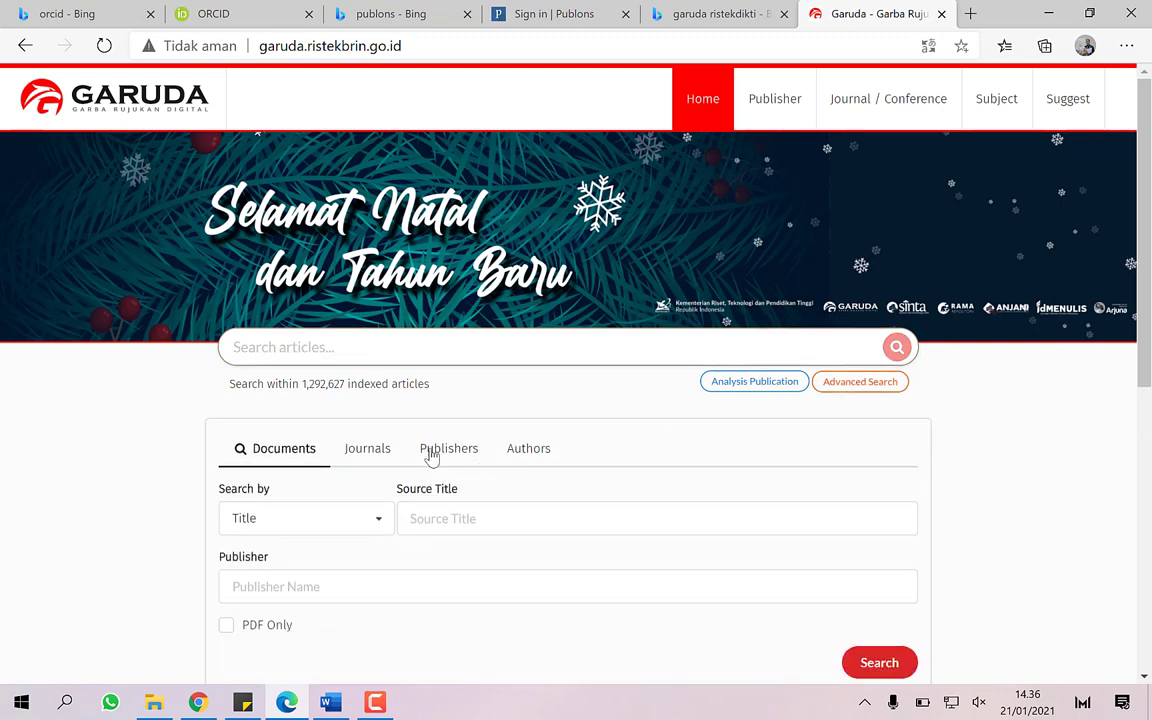
left_click(517, 456)
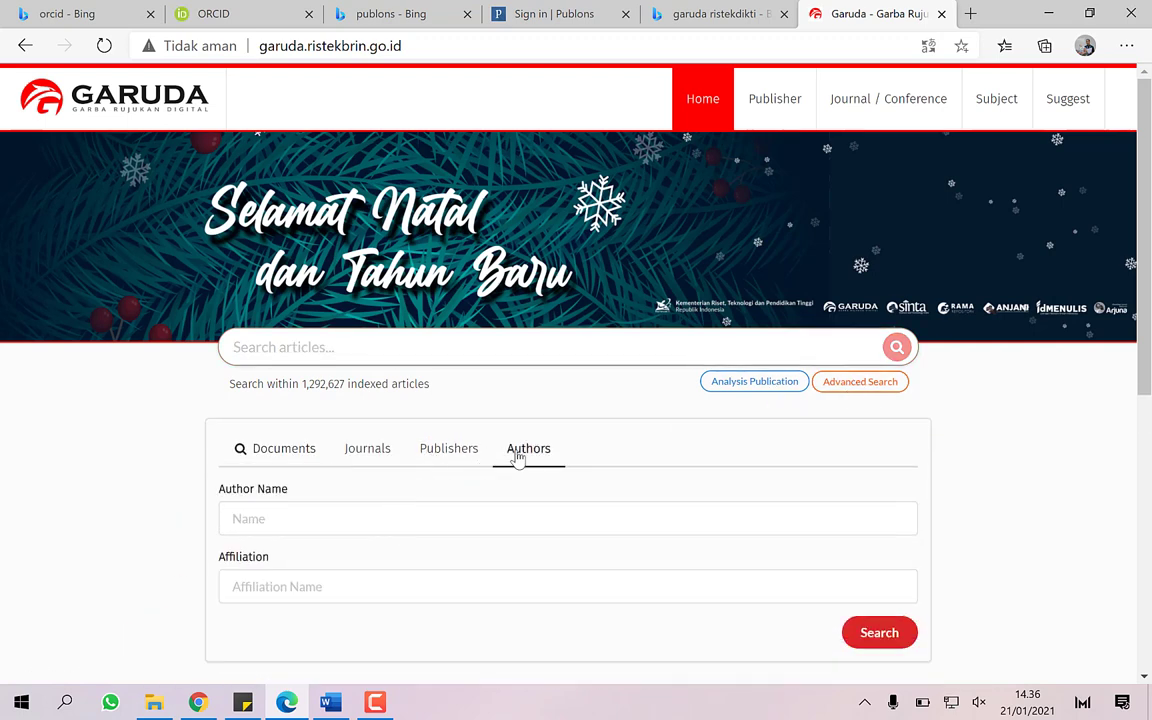
left_click(368, 512)
type("Musna")
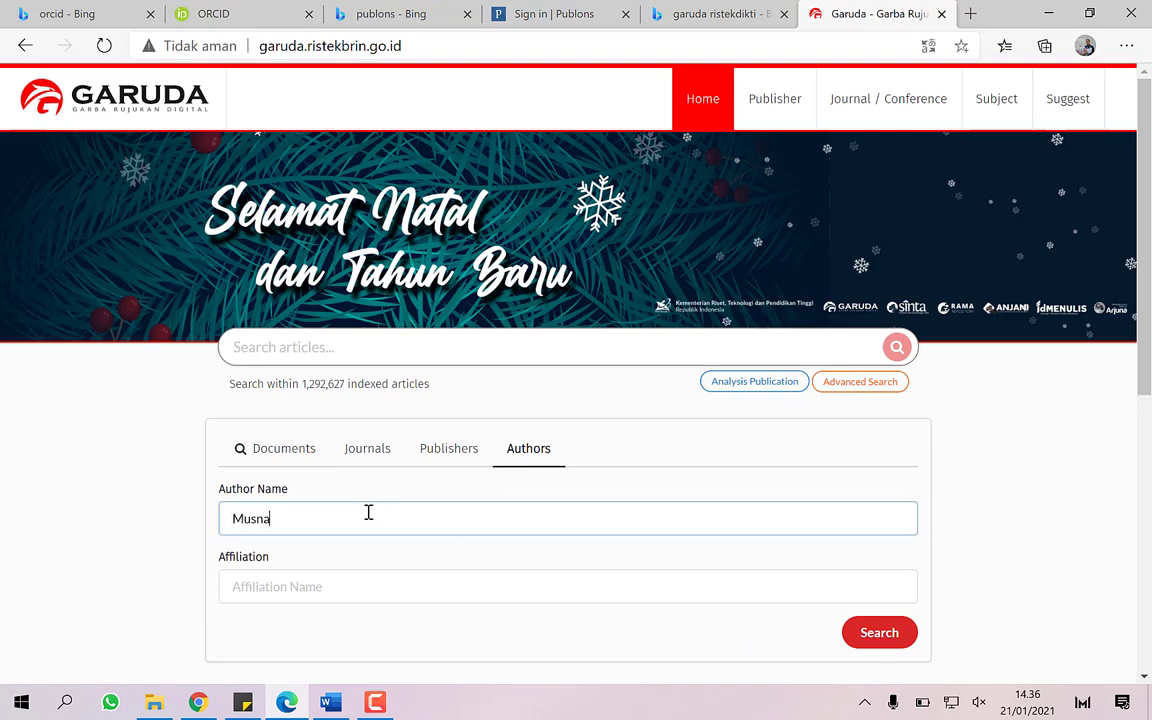
type("r")
scroll(700, 535, "down", 1)
left_click(860, 540)
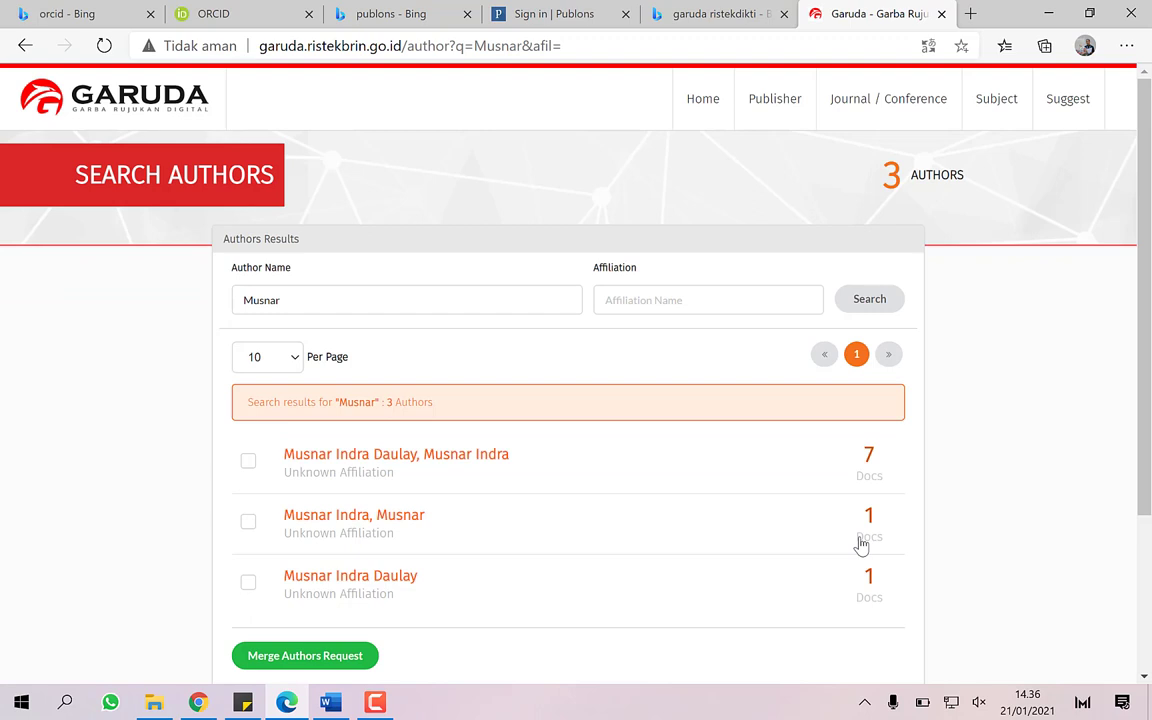
scroll(860, 543, "down", 1)
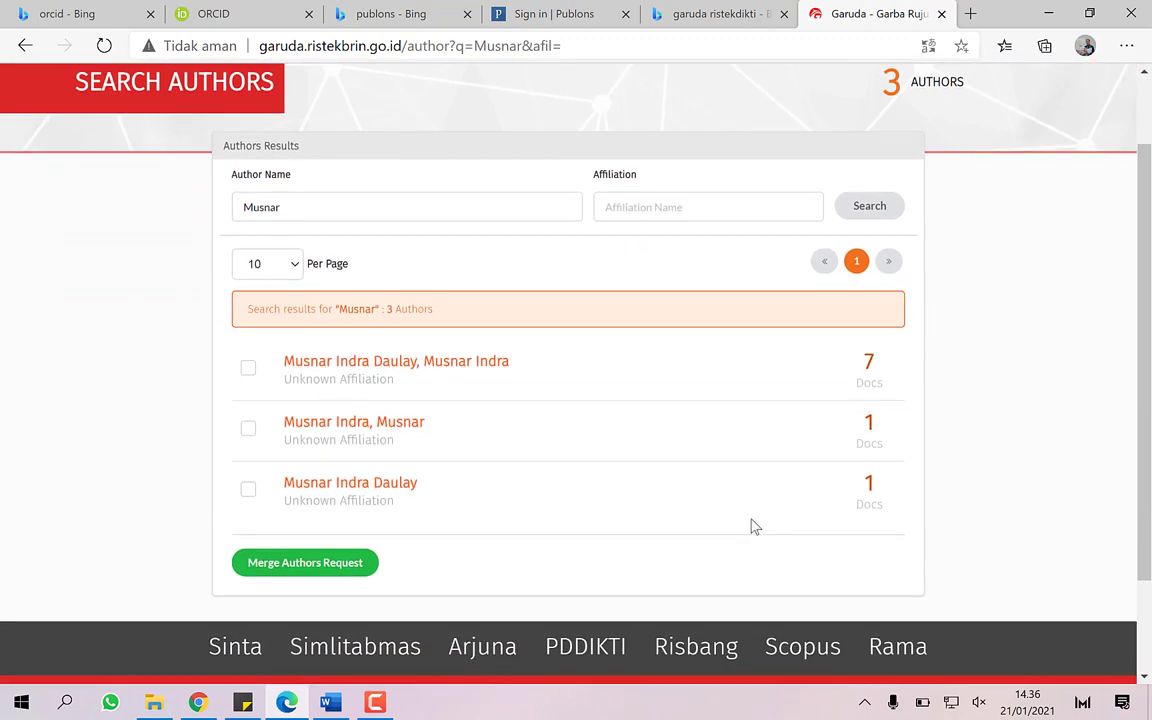
left_click(249, 370)
Tick the second author entry, start a merge request and choose Fakultas Ilmu Pendidikan UNP as affiliation.
left_click(248, 429)
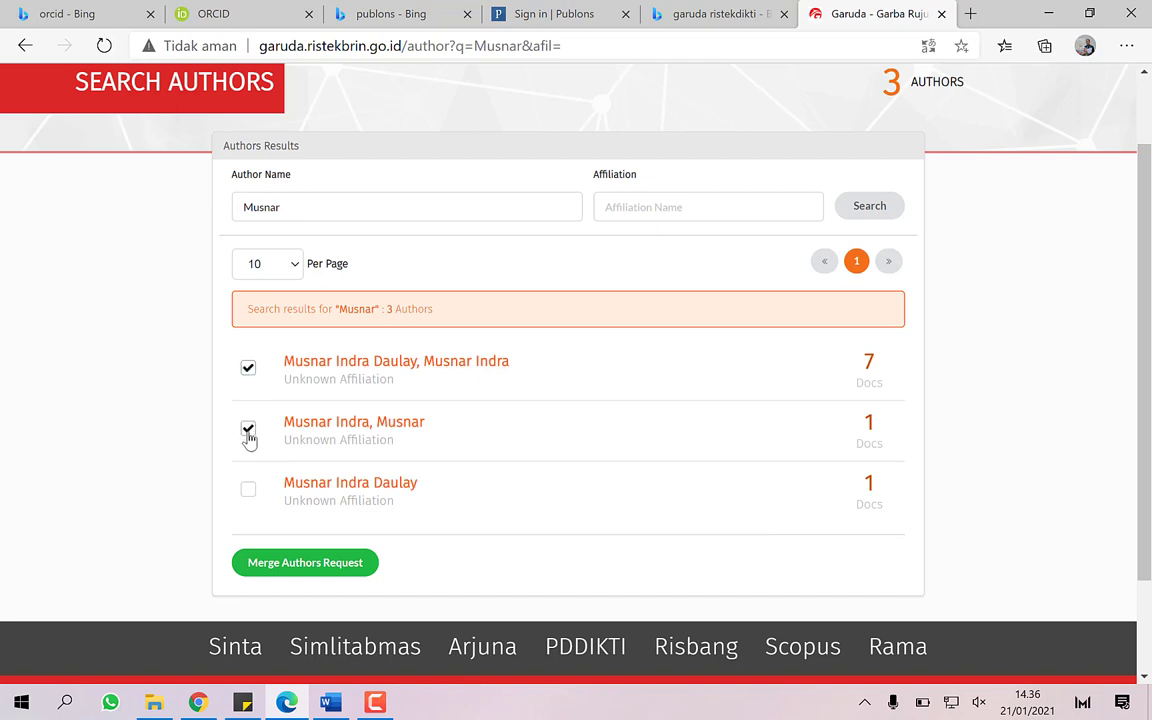
left_click(285, 564)
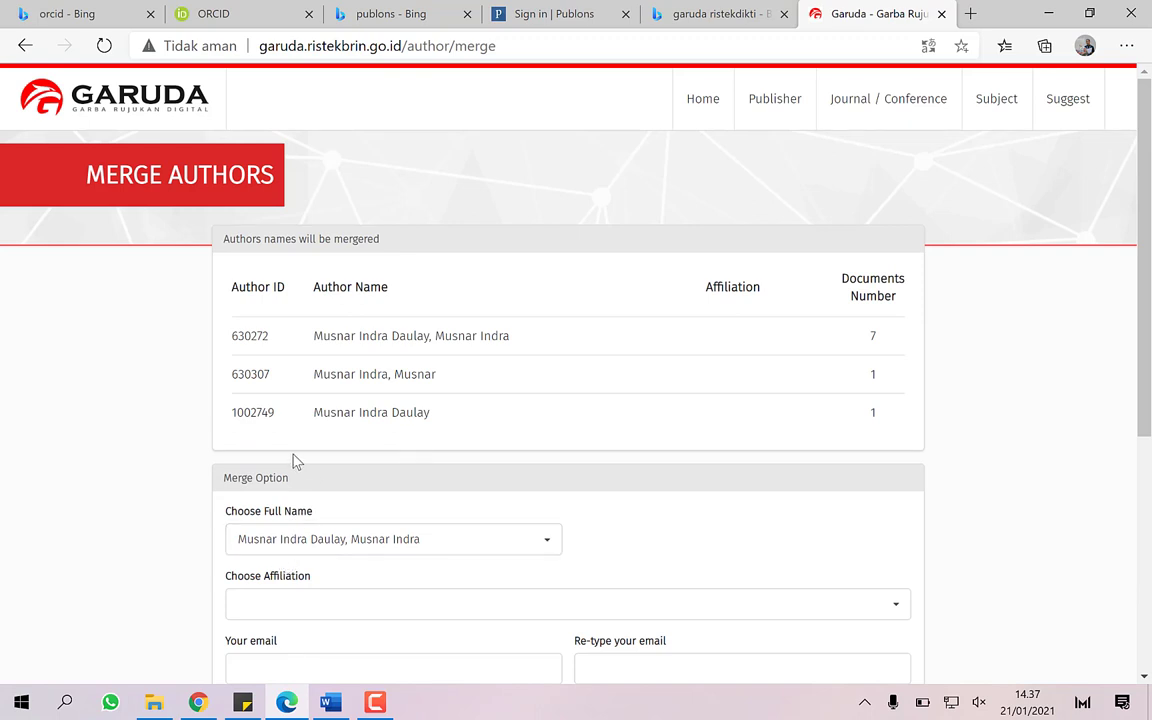
scroll(309, 448, "down", 1)
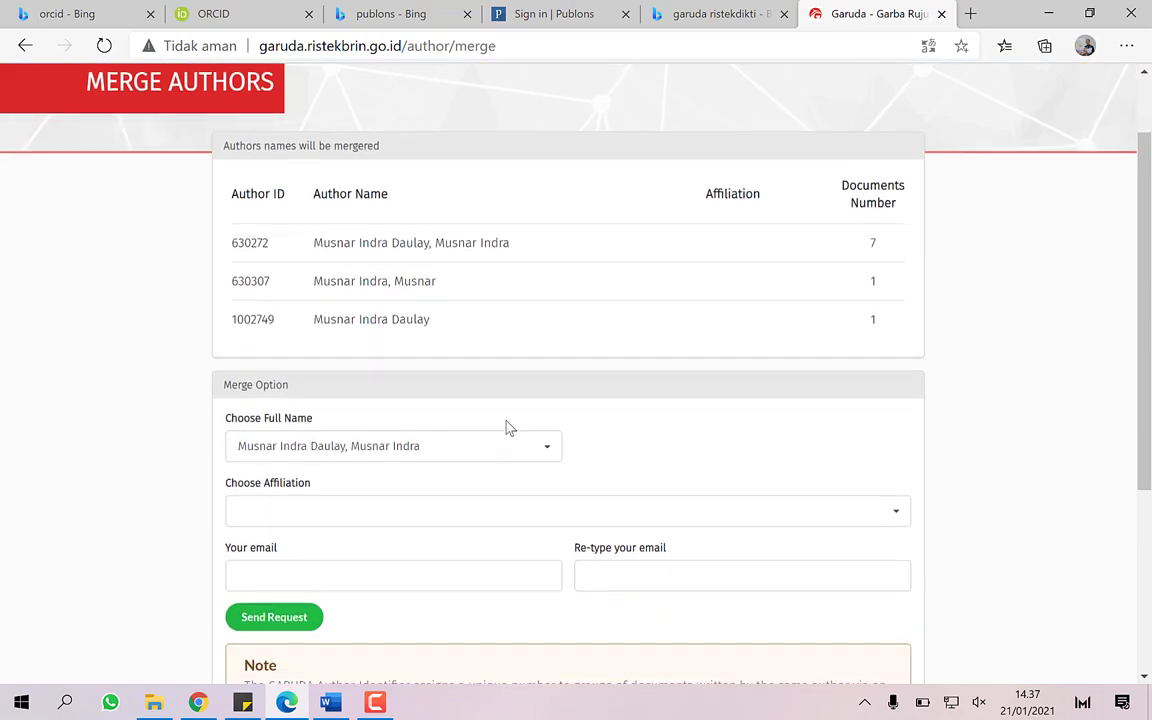
scroll(507, 427, "down", 1)
scroll(507, 427, "down", 1)
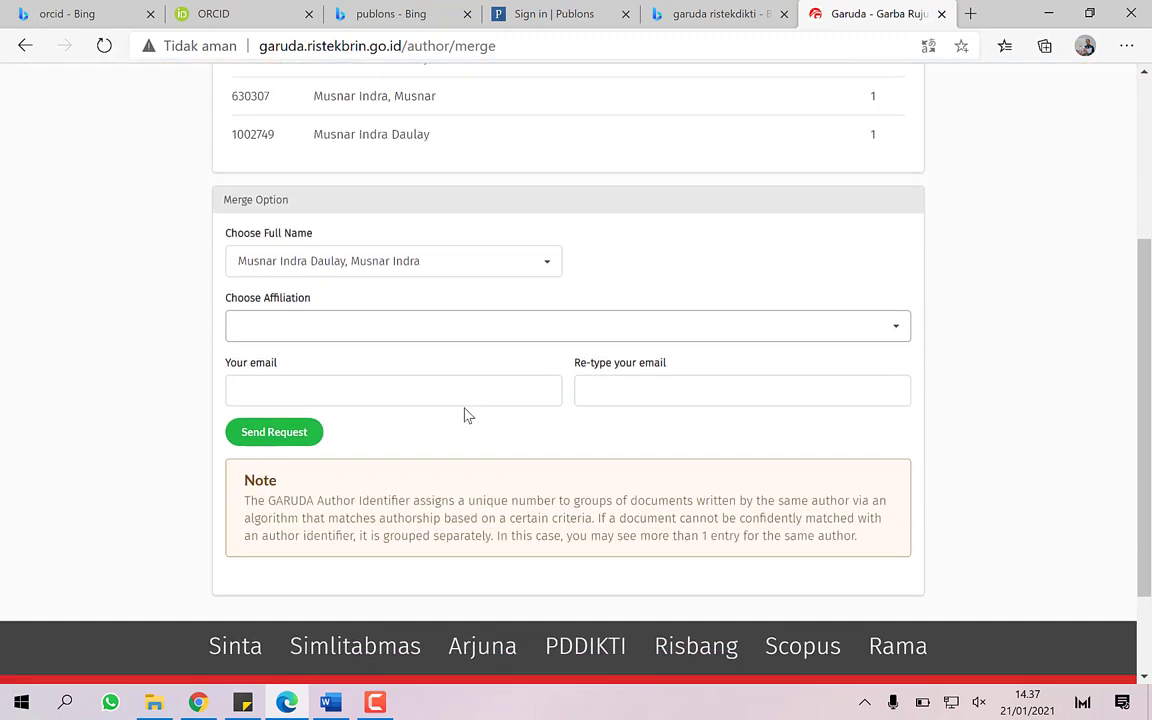
left_click(368, 330)
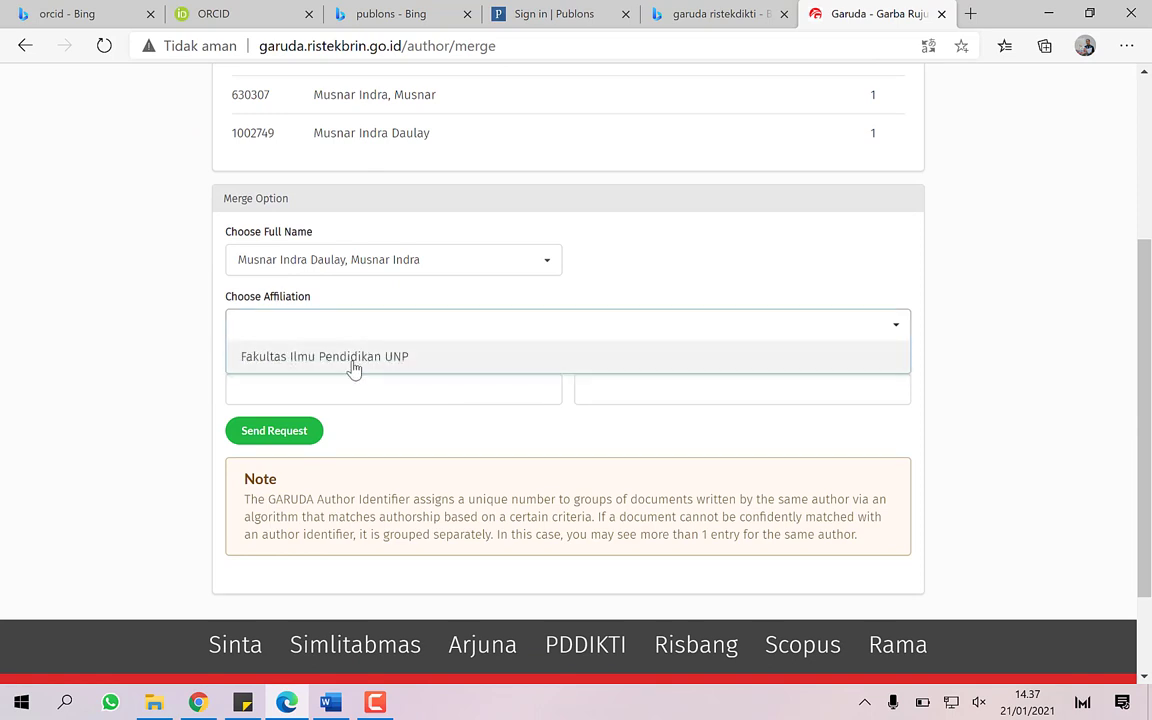
left_click(353, 369)
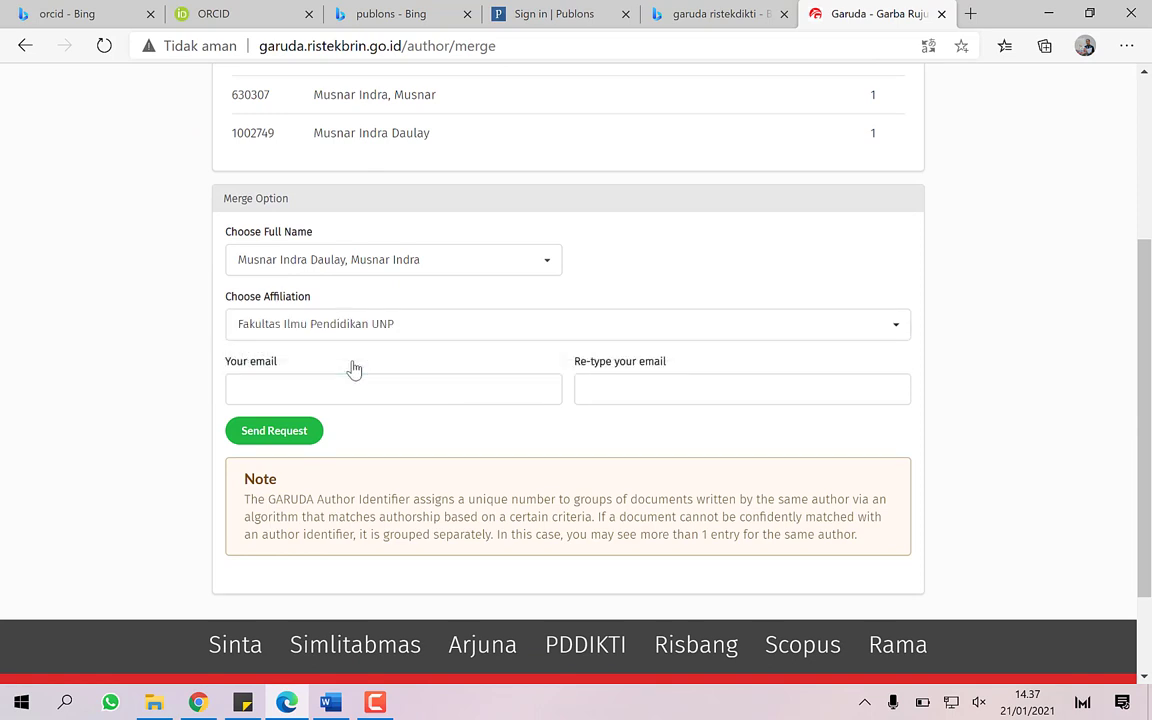
left_click(372, 336)
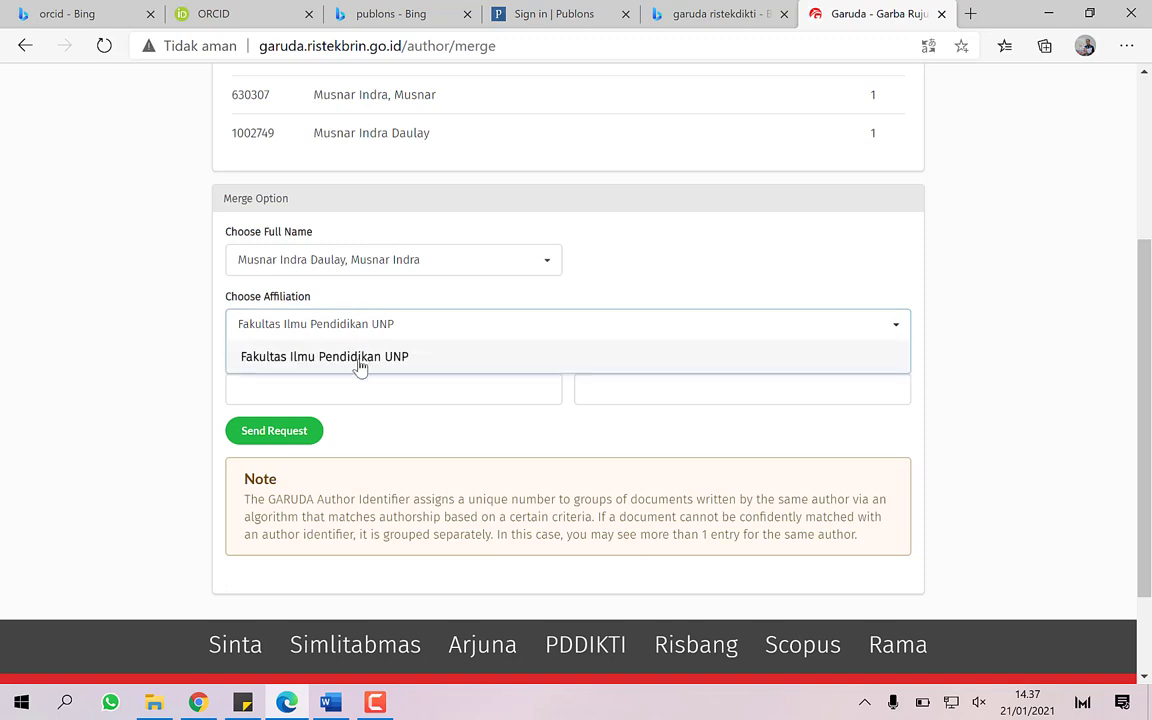
left_click(360, 366)
Autofill both e-mail fields with the saved address, keep the affiliation, and send the merge request.
scroll(380, 355, "up", 1)
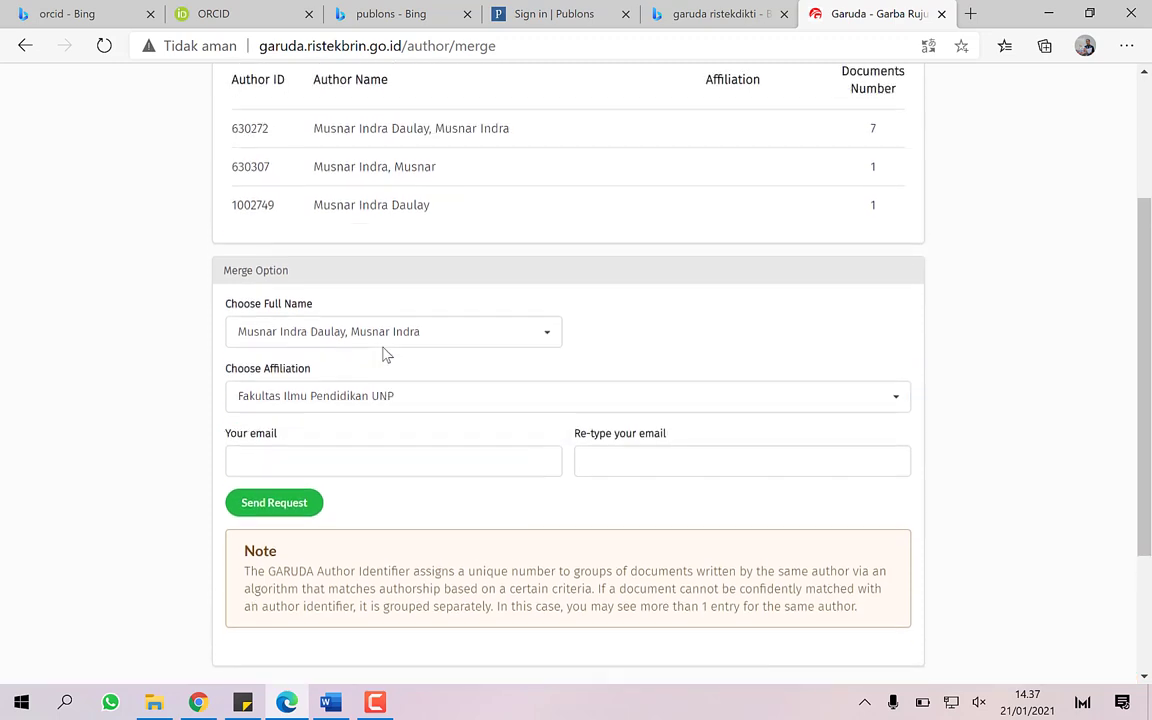
left_click(317, 483)
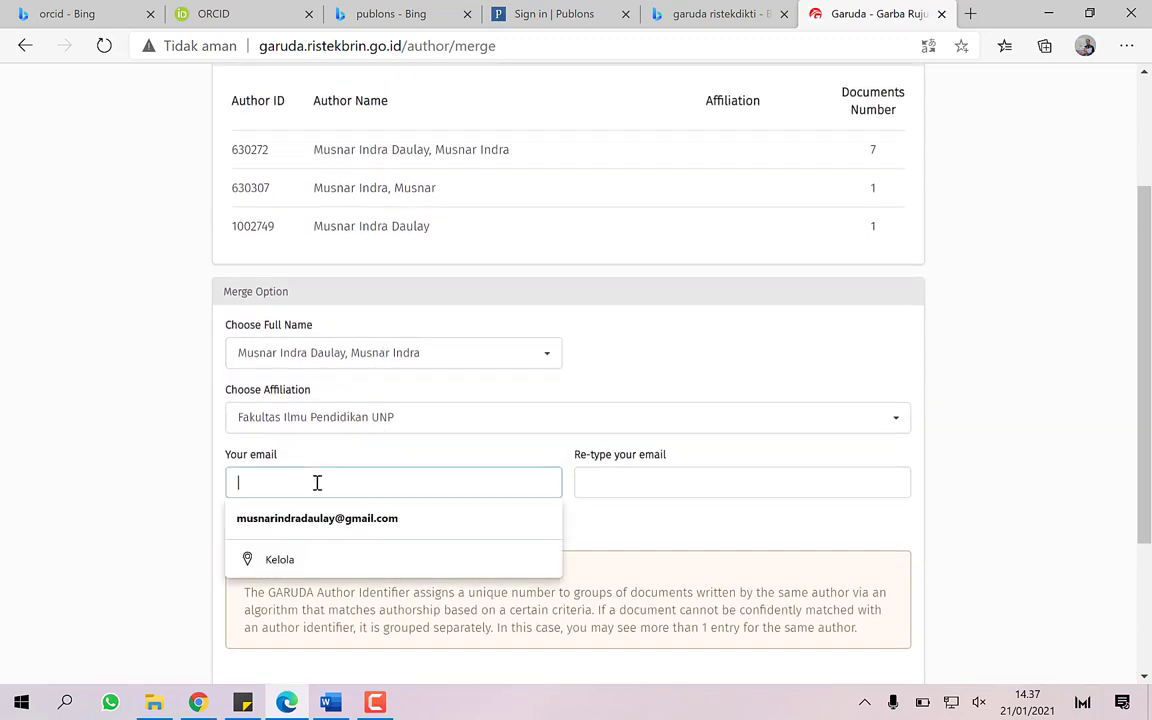
left_click(314, 517)
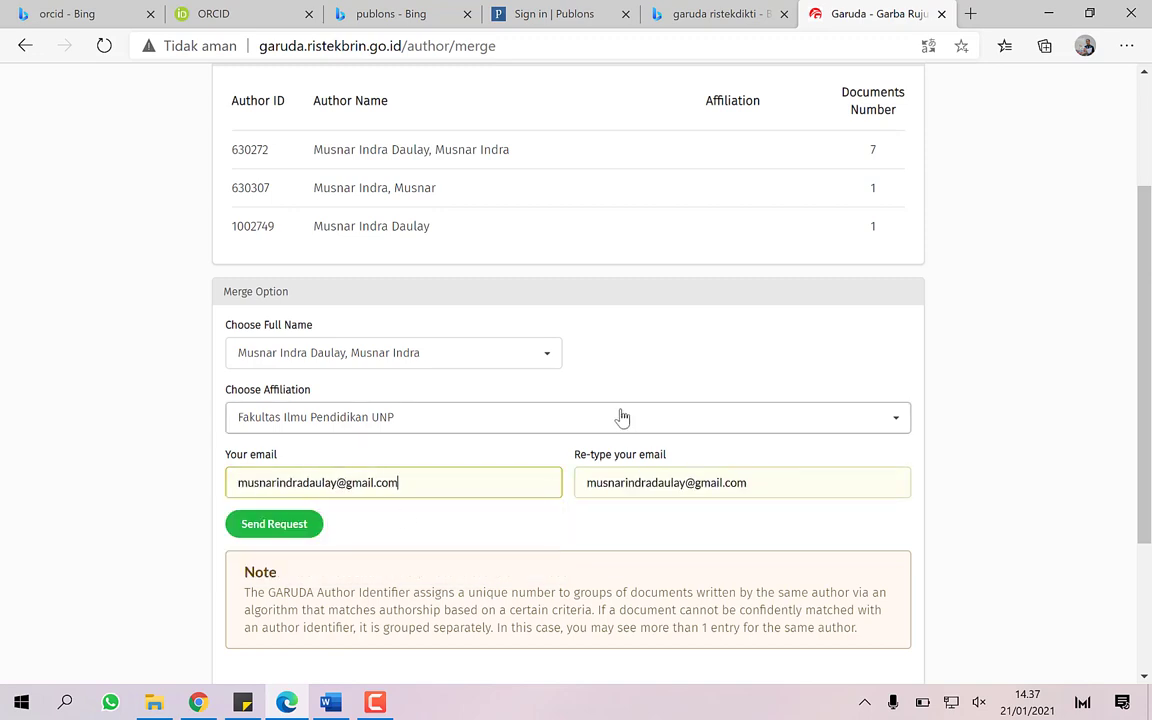
left_click(425, 420)
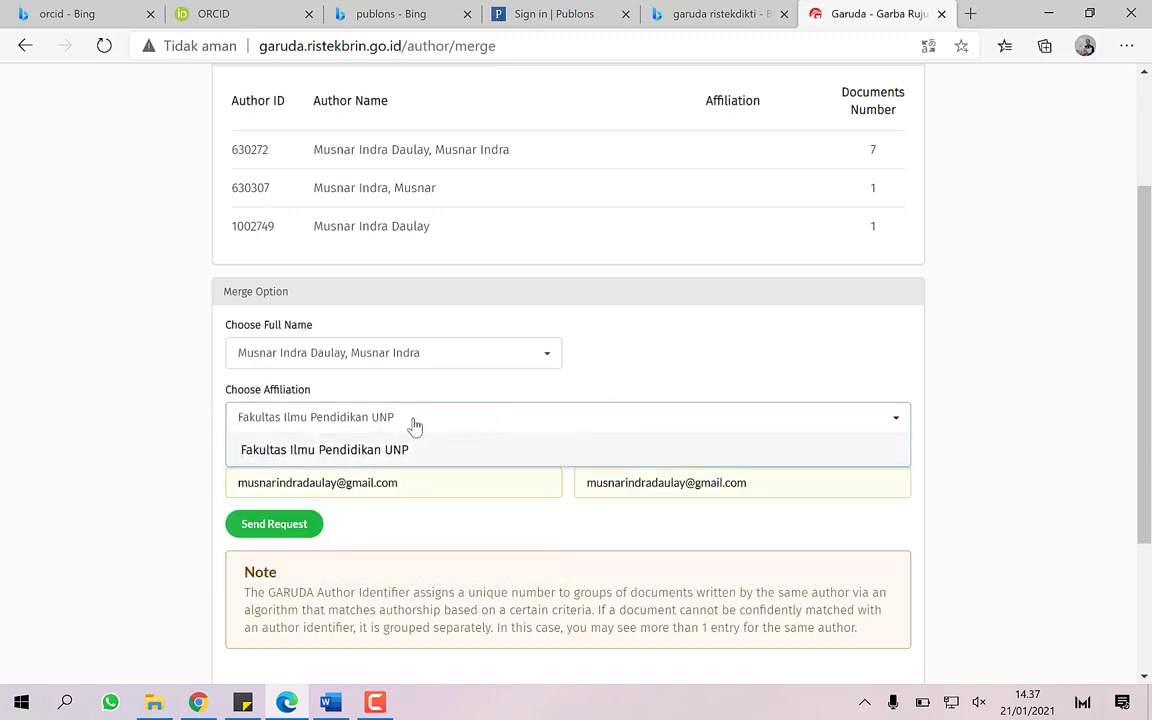
scroll(458, 200, "up", 1)
scroll(458, 200, "up", 1)
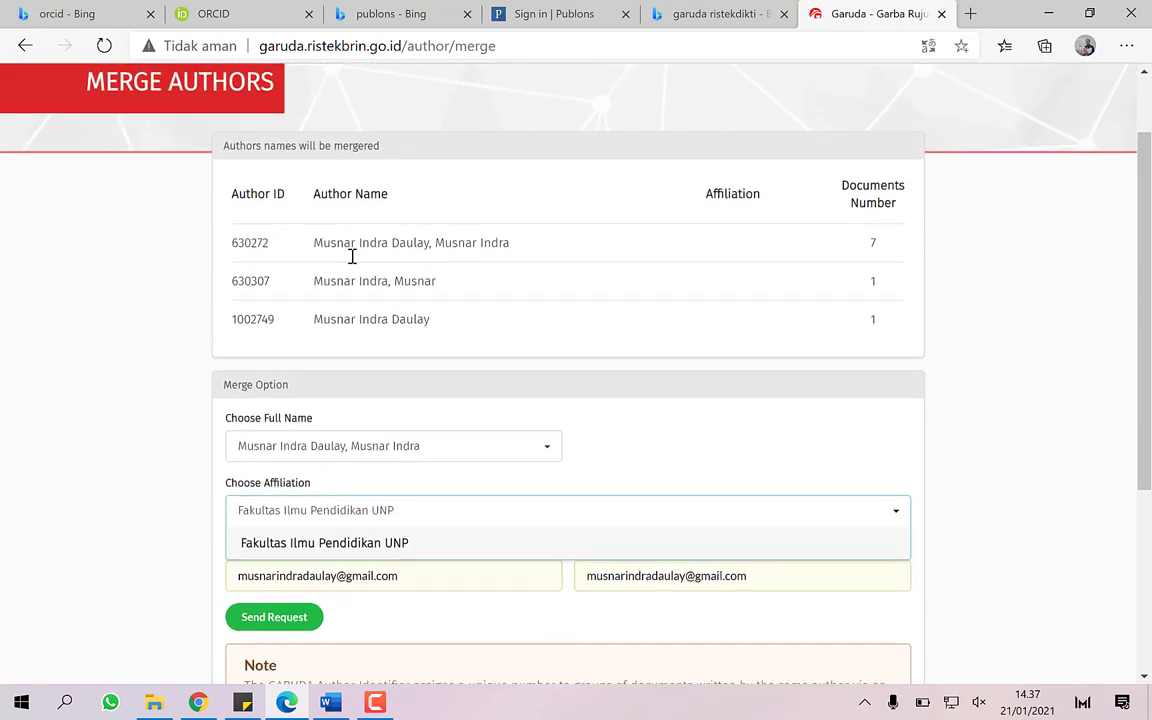
left_click(665, 441)
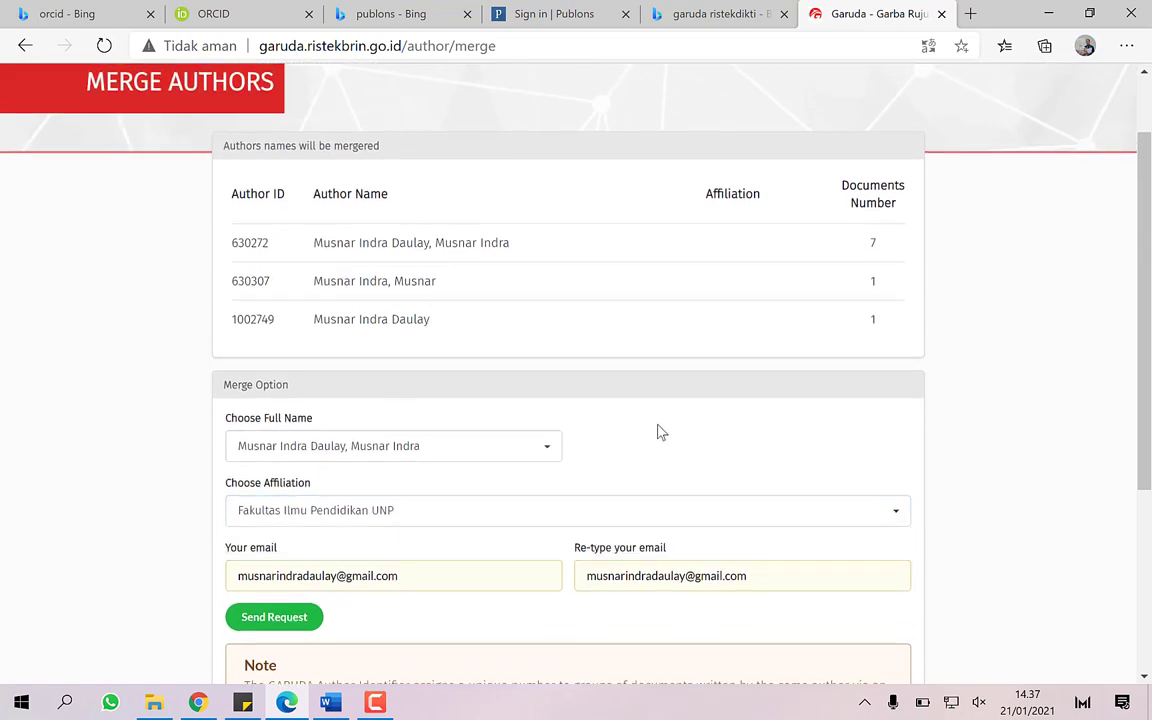
left_click(560, 519)
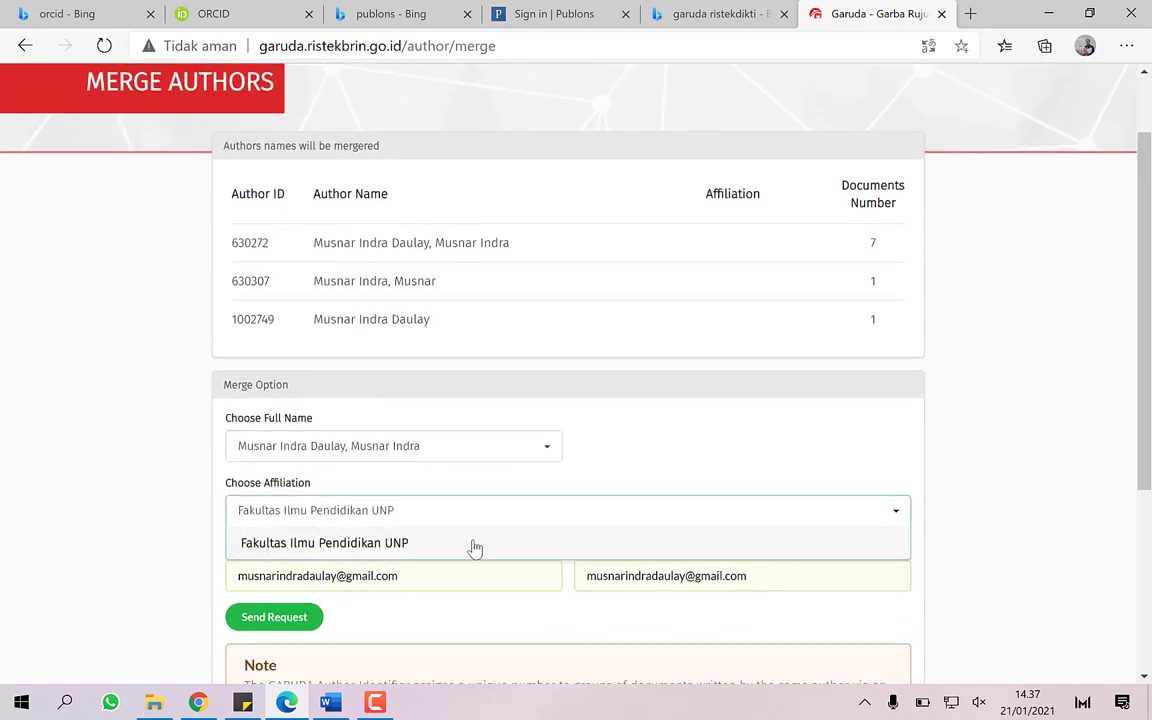
left_click(515, 513)
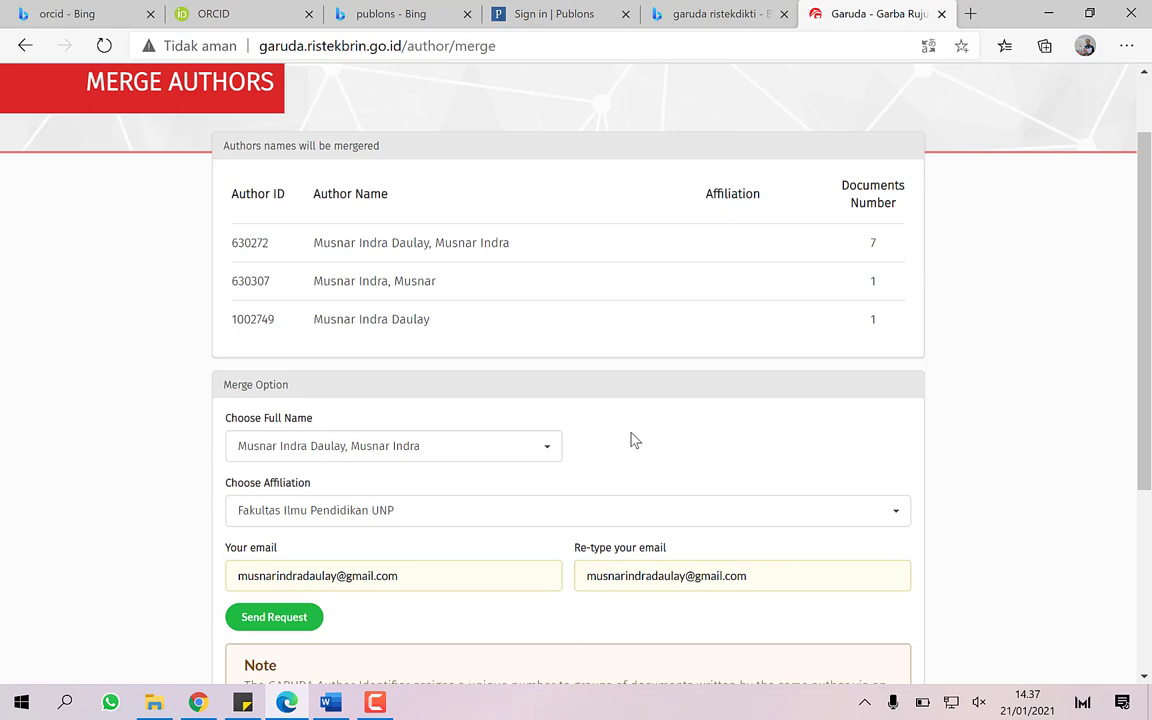
scroll(632, 440, "down", 1)
left_click(276, 526)
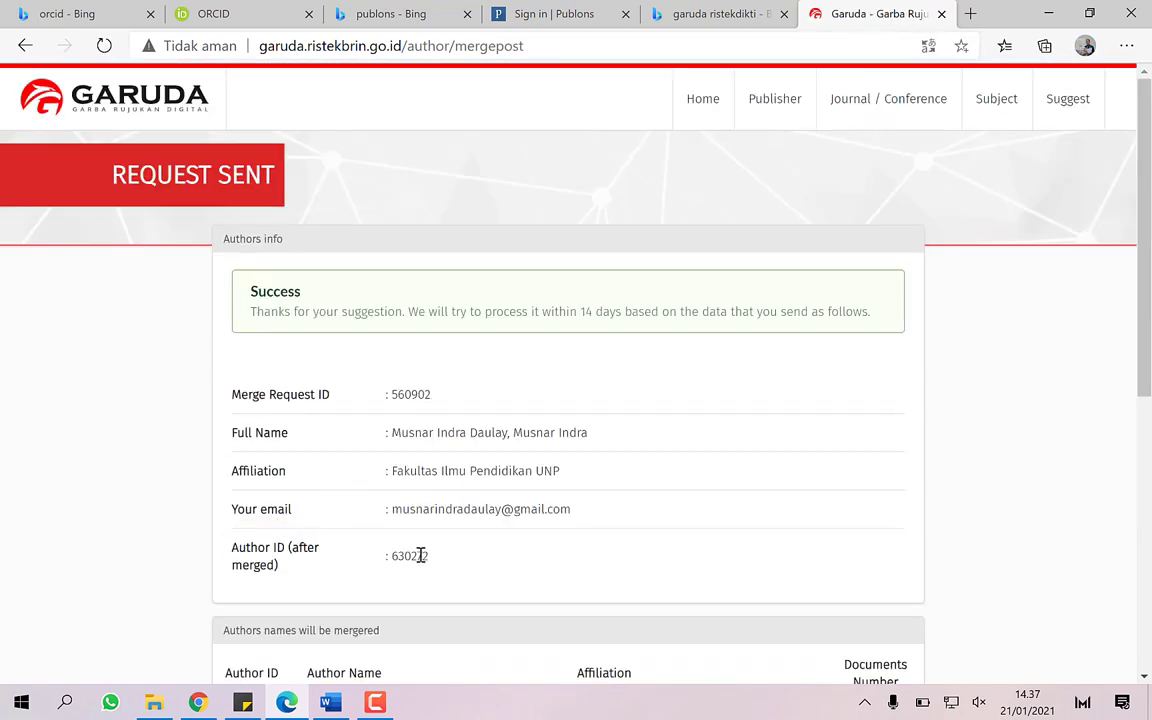
Copy the merged author ID and load it in place of 'mergepost' in the Garuda web address.
double_click(405, 559)
key("ctrl+c")
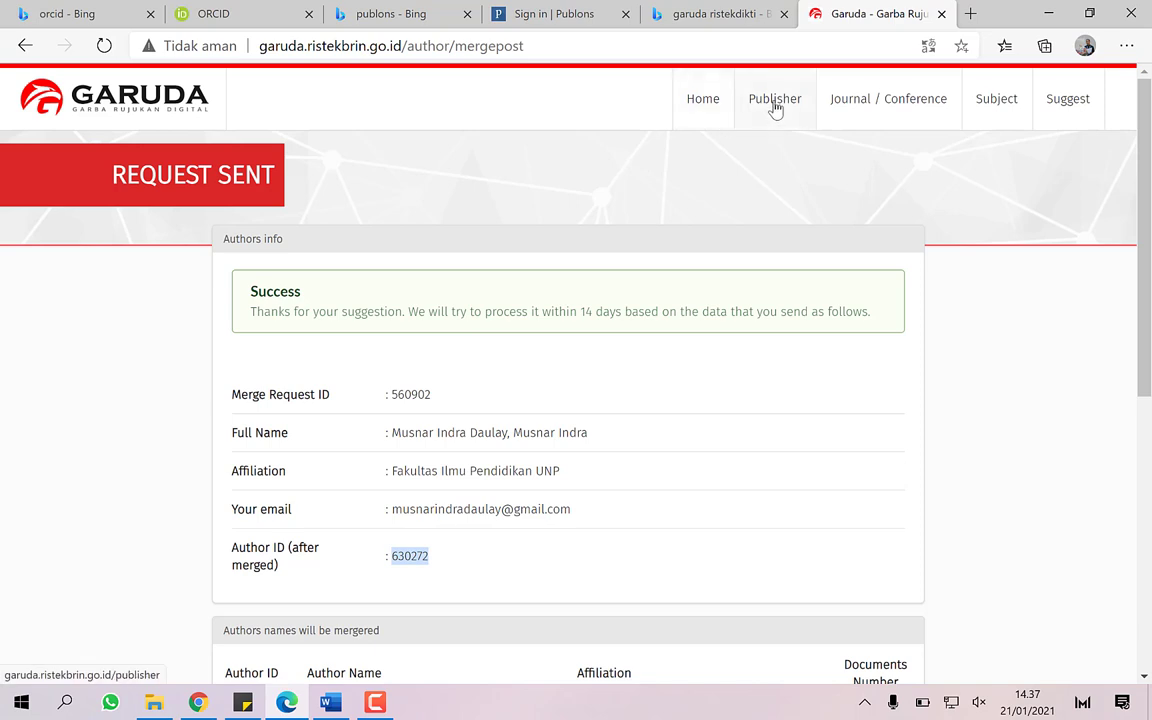
double_click(481, 46)
key("ctrl+v")
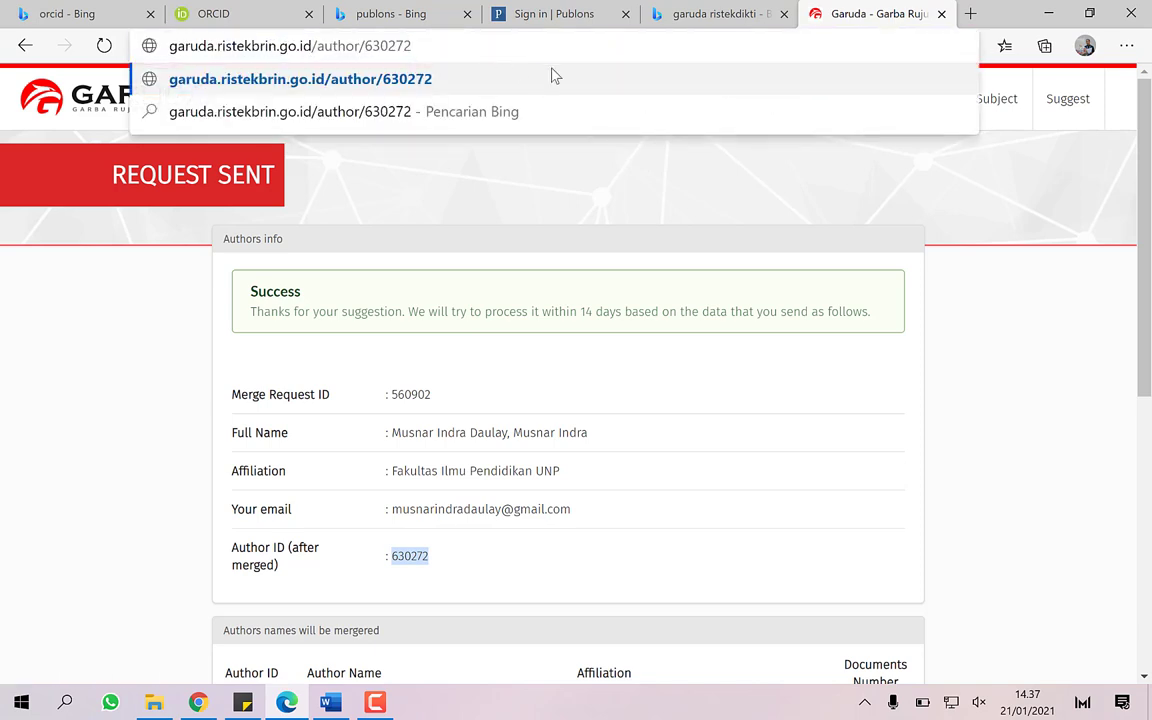
type("/")
key("BackSpace")
key("Return")
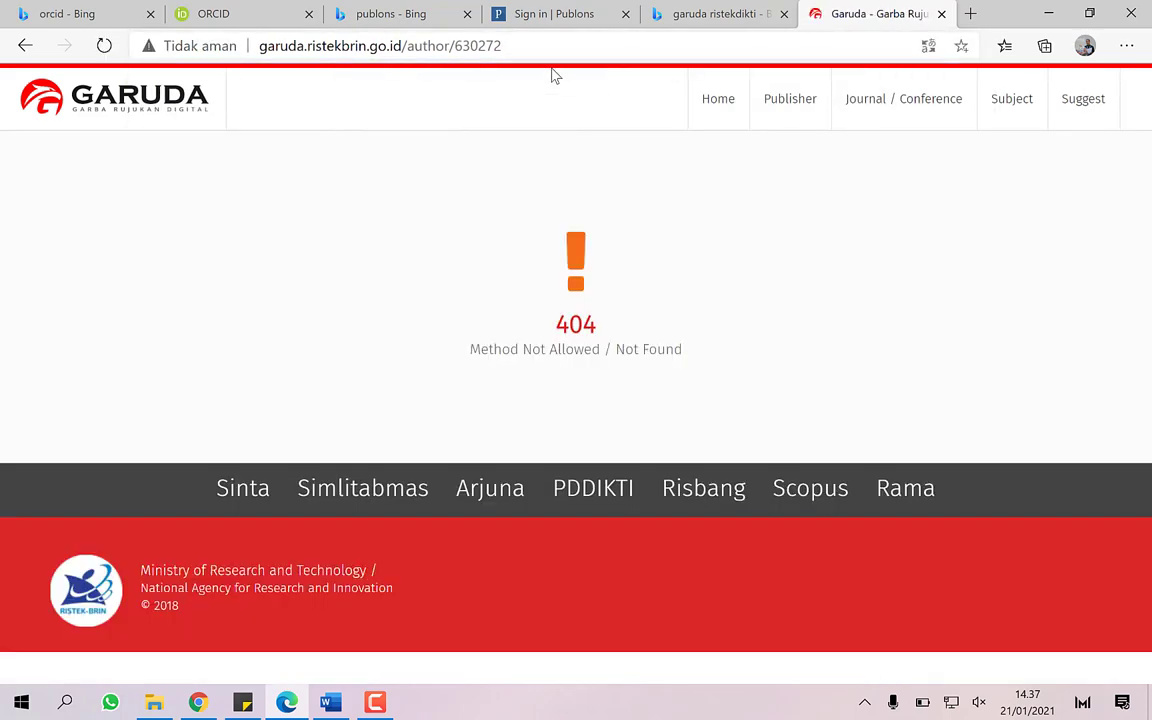
From Garuda Home, search articles for the user's name with Search By set to Author.
left_click(718, 106)
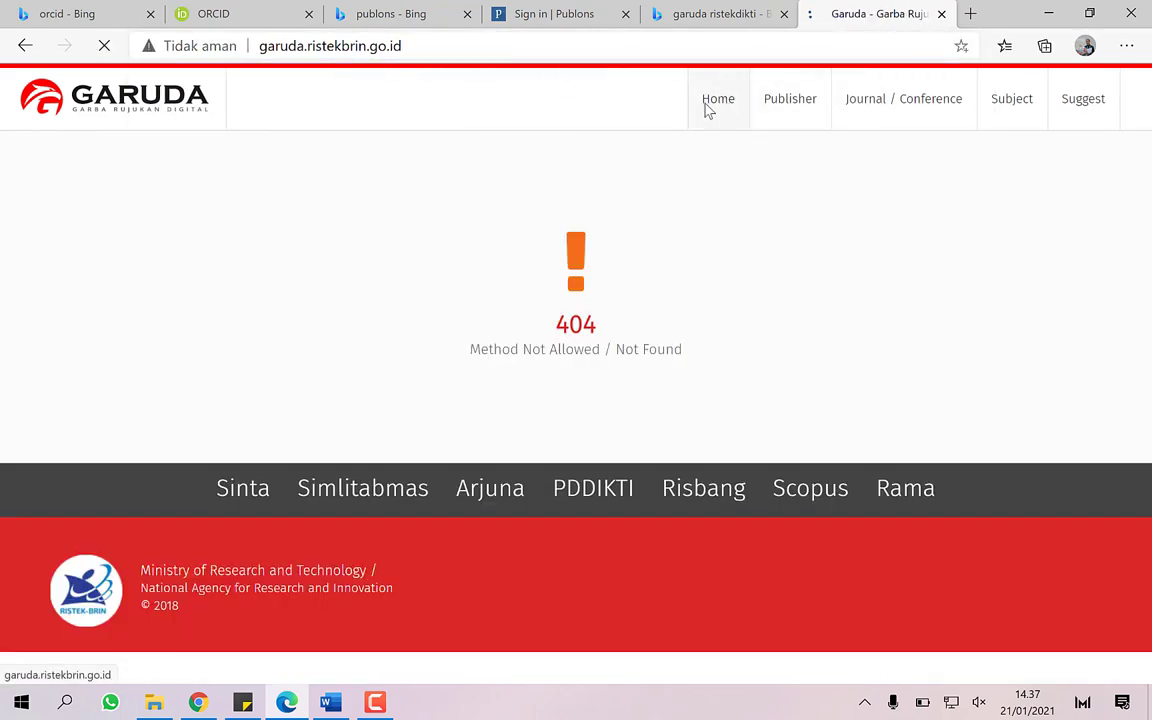
left_click(355, 352)
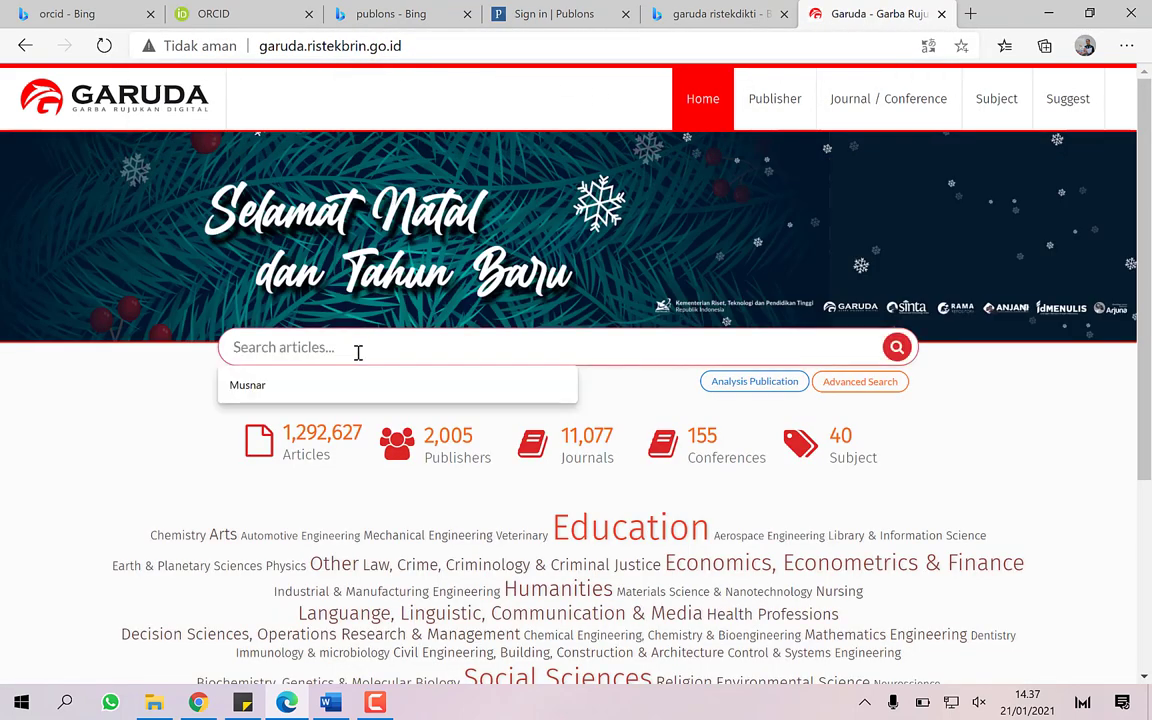
type("fauz")
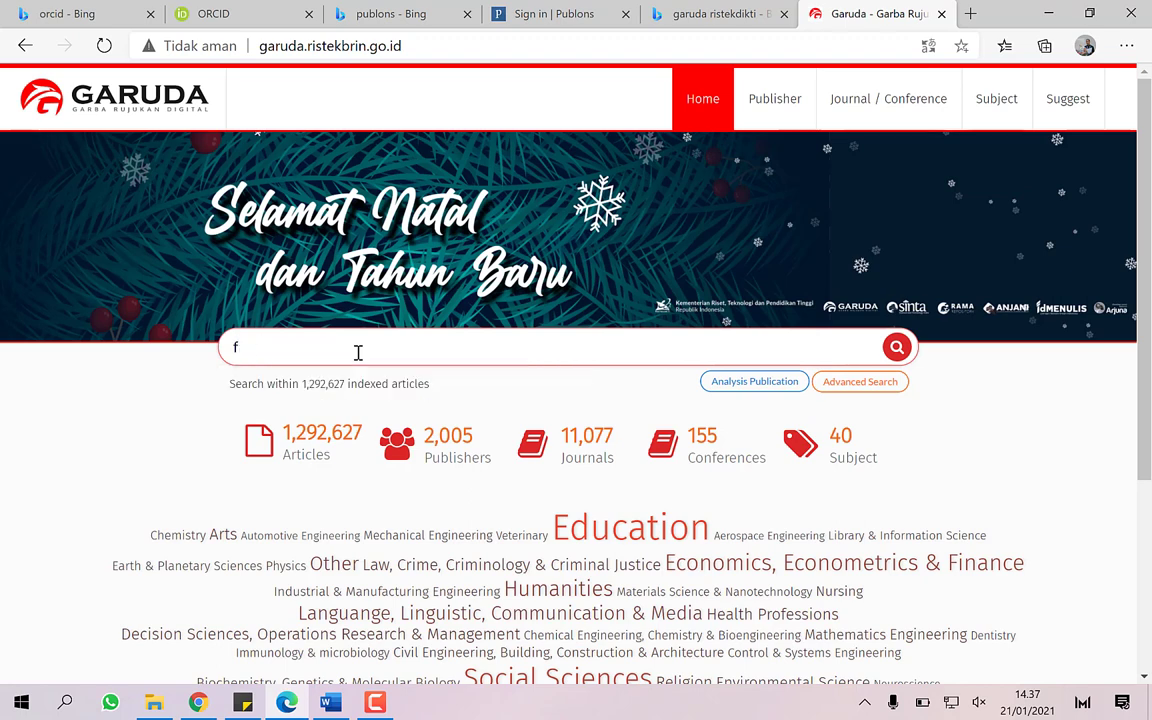
key("BackSpace")
type("musnar")
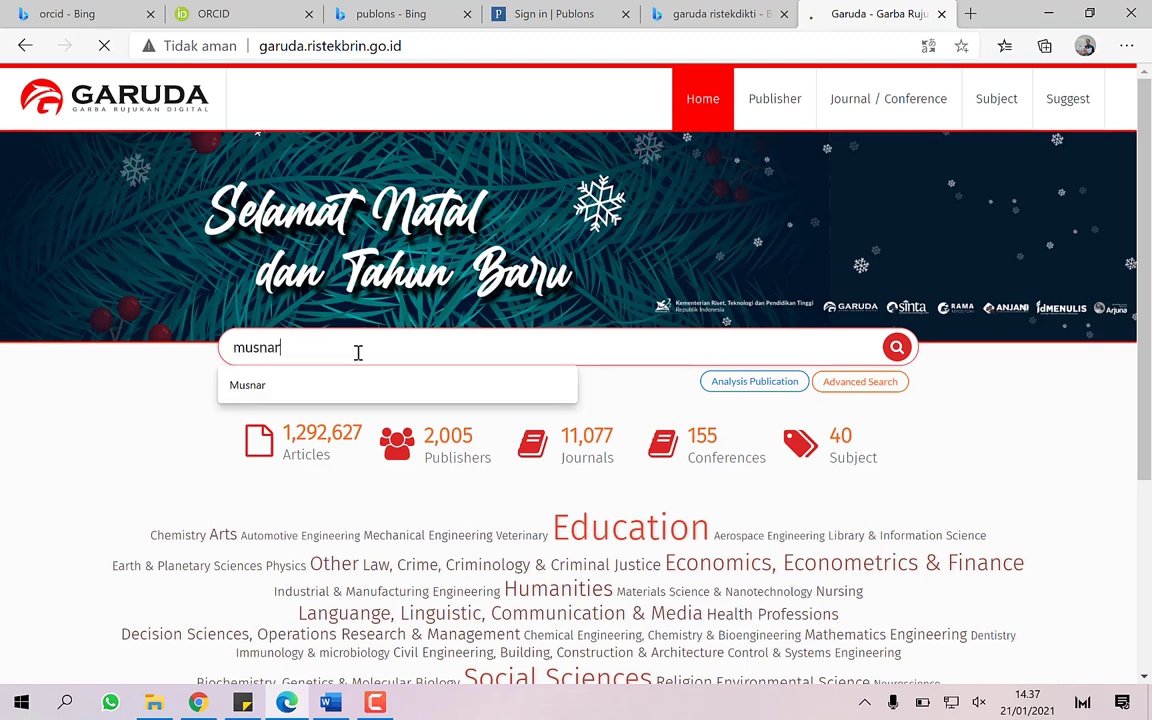
key("Return")
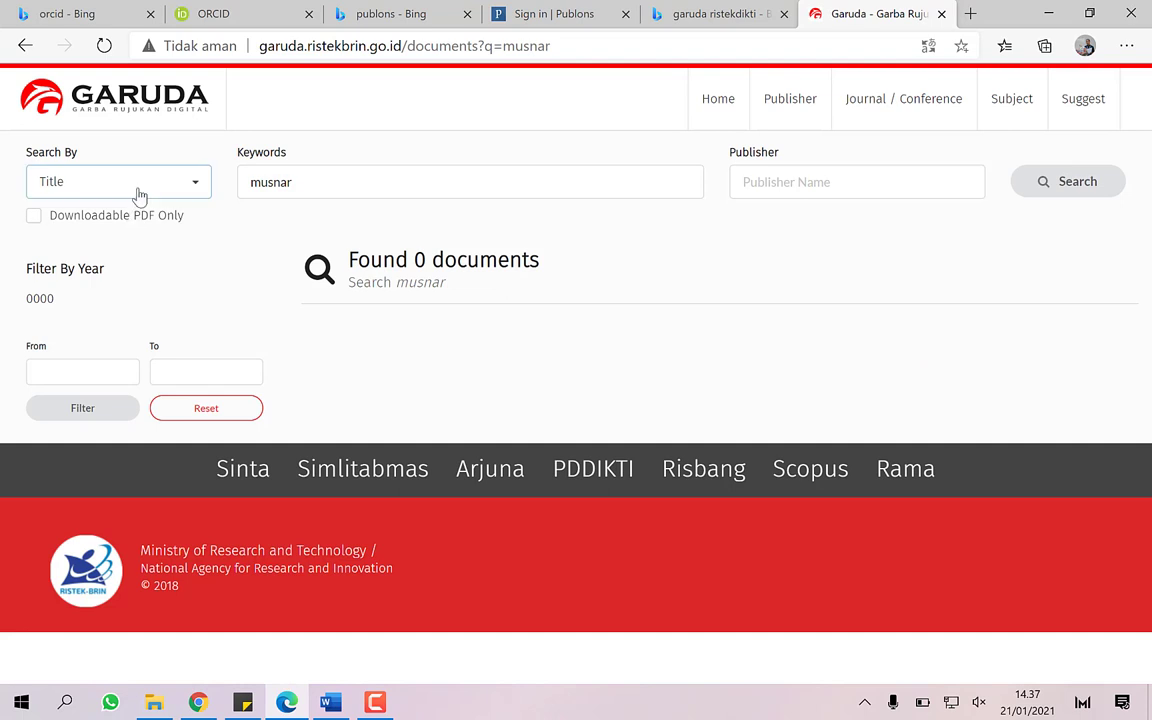
left_click(136, 190)
left_click(121, 285)
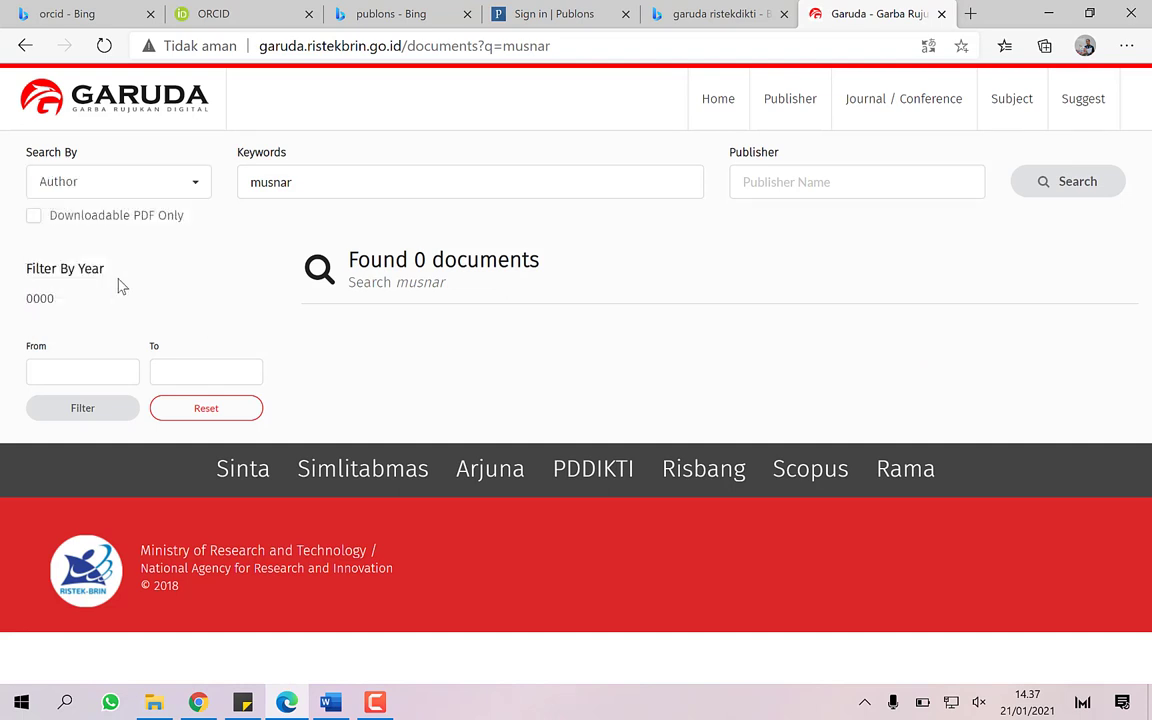
left_click(1064, 183)
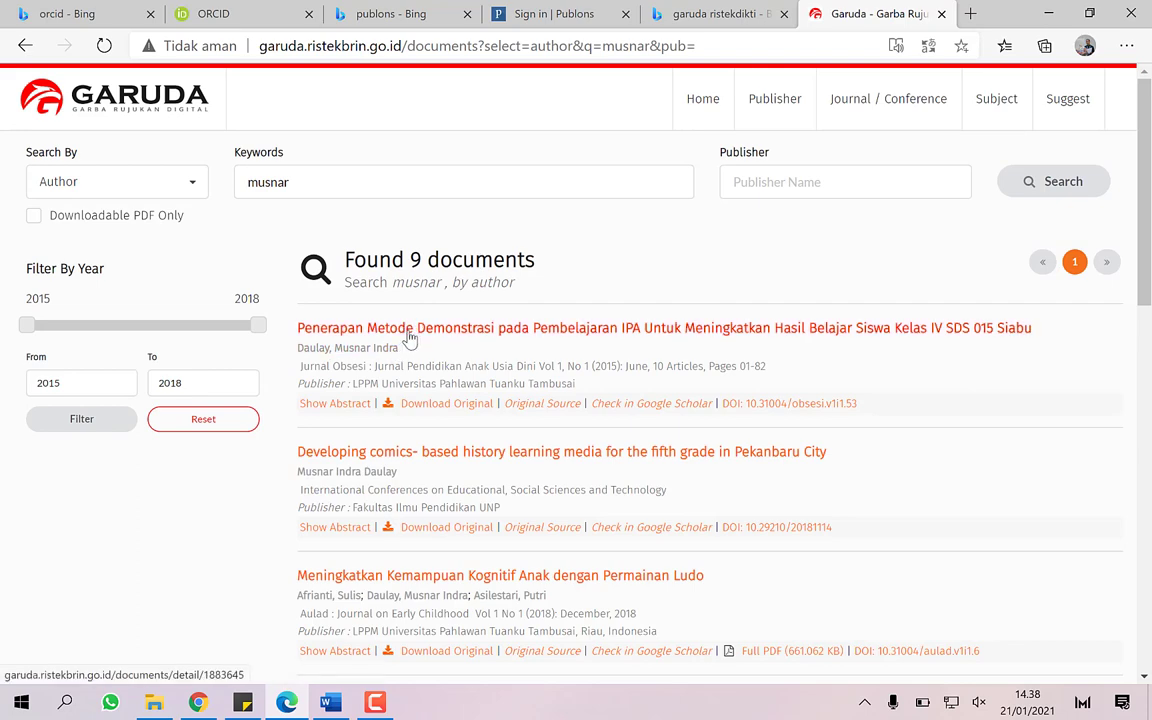
Open the first result's author profile, reload it by author ID, then go to the Publons tab.
left_click(409, 330)
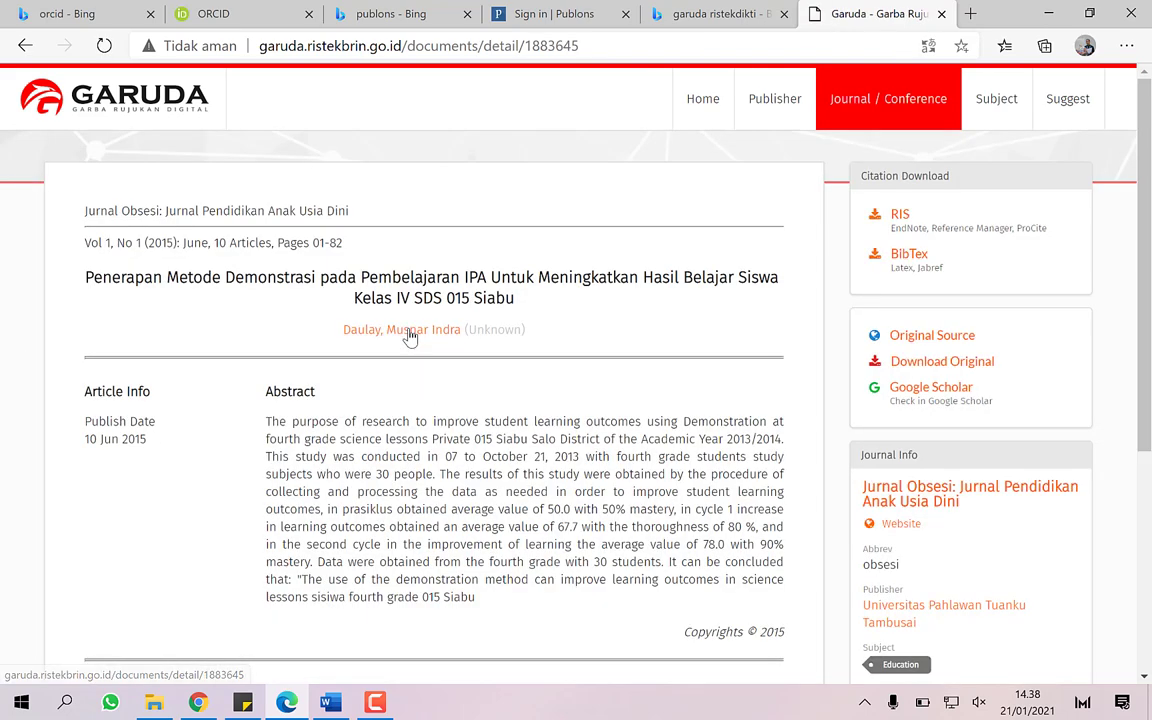
left_click(400, 335)
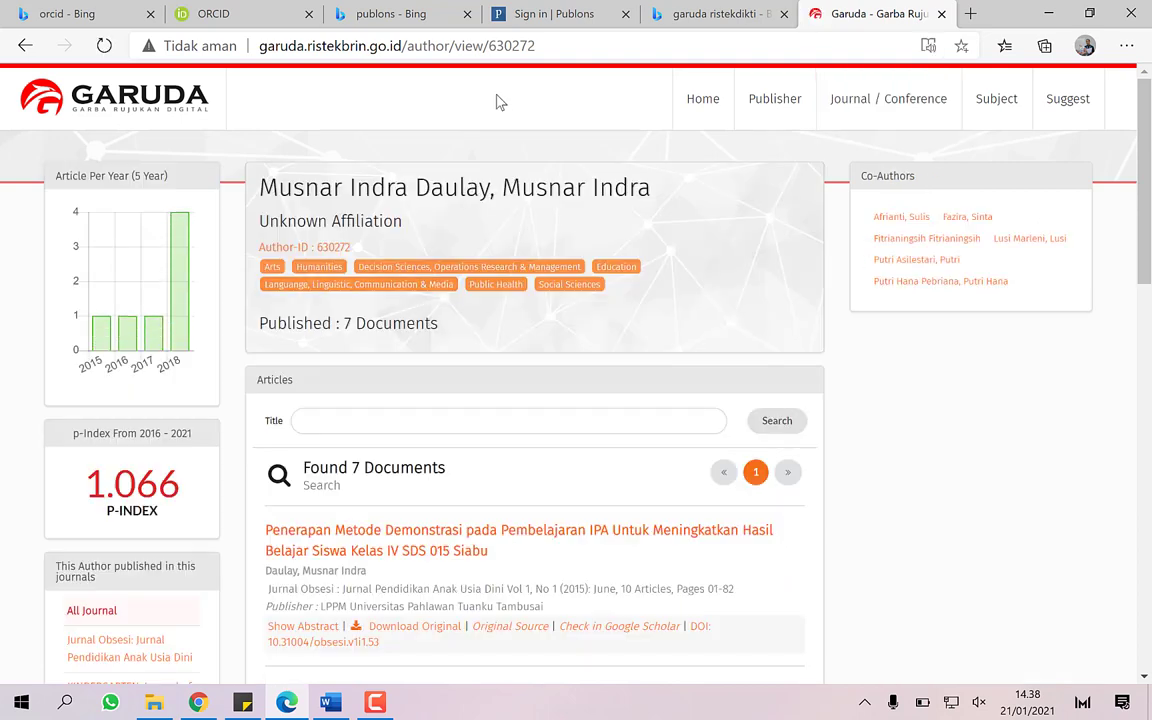
double_click(514, 47)
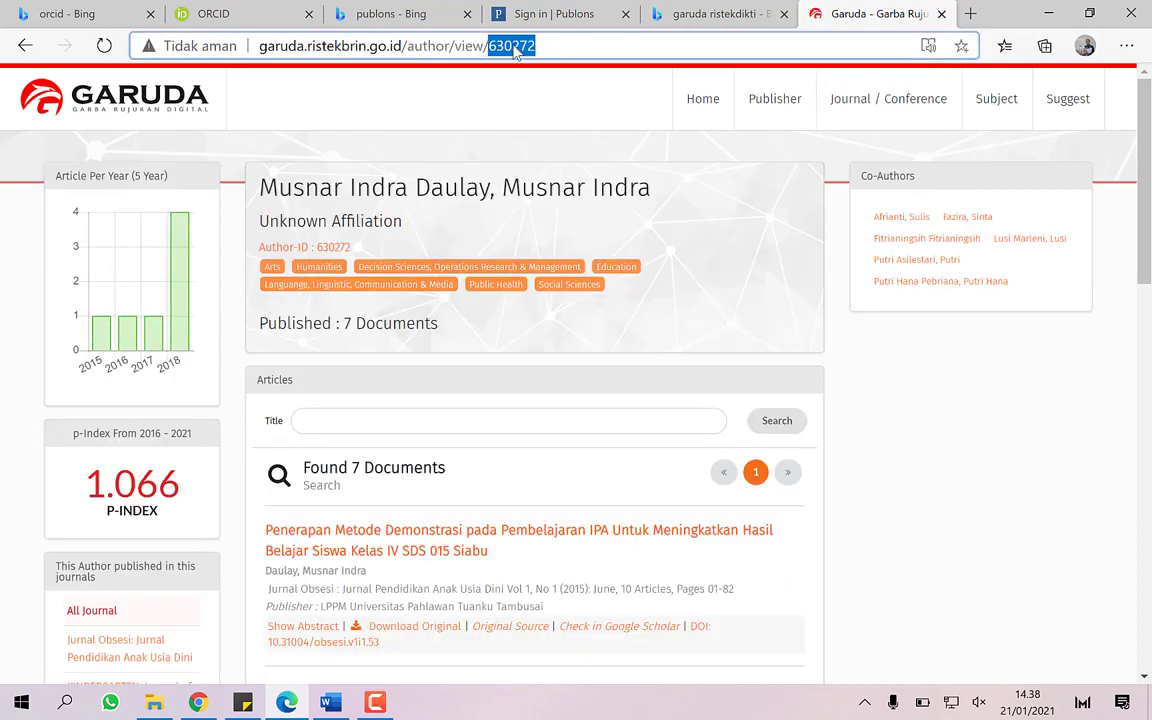
type("630272")
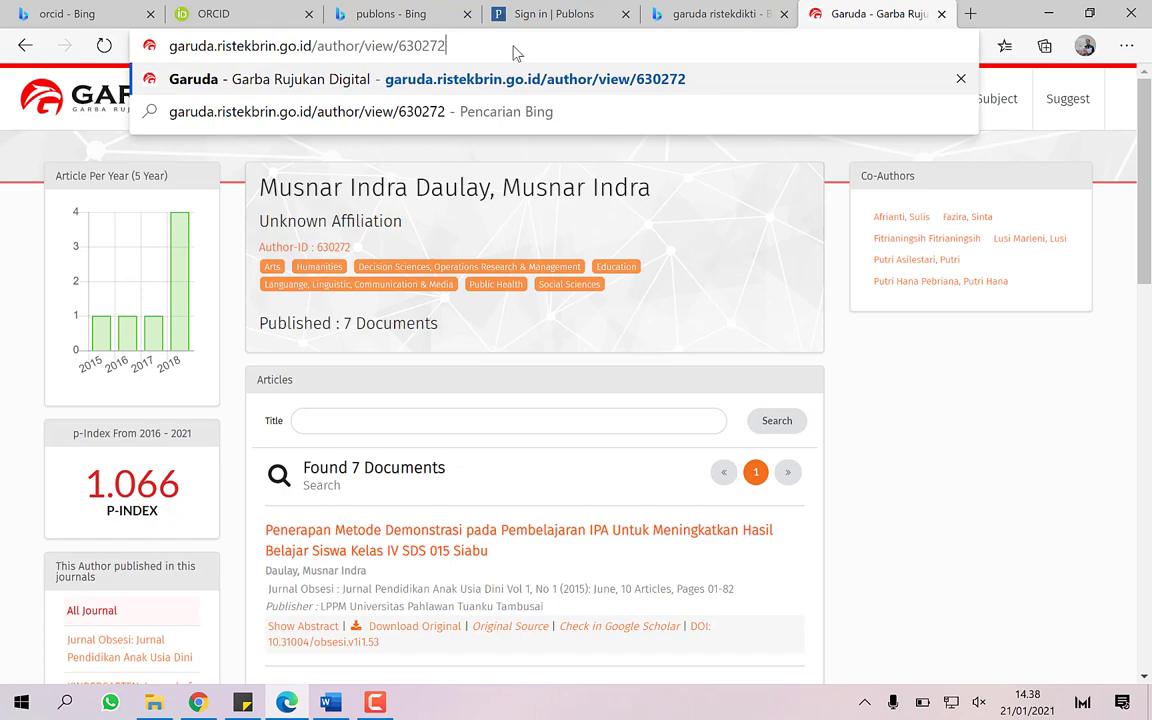
key("Return")
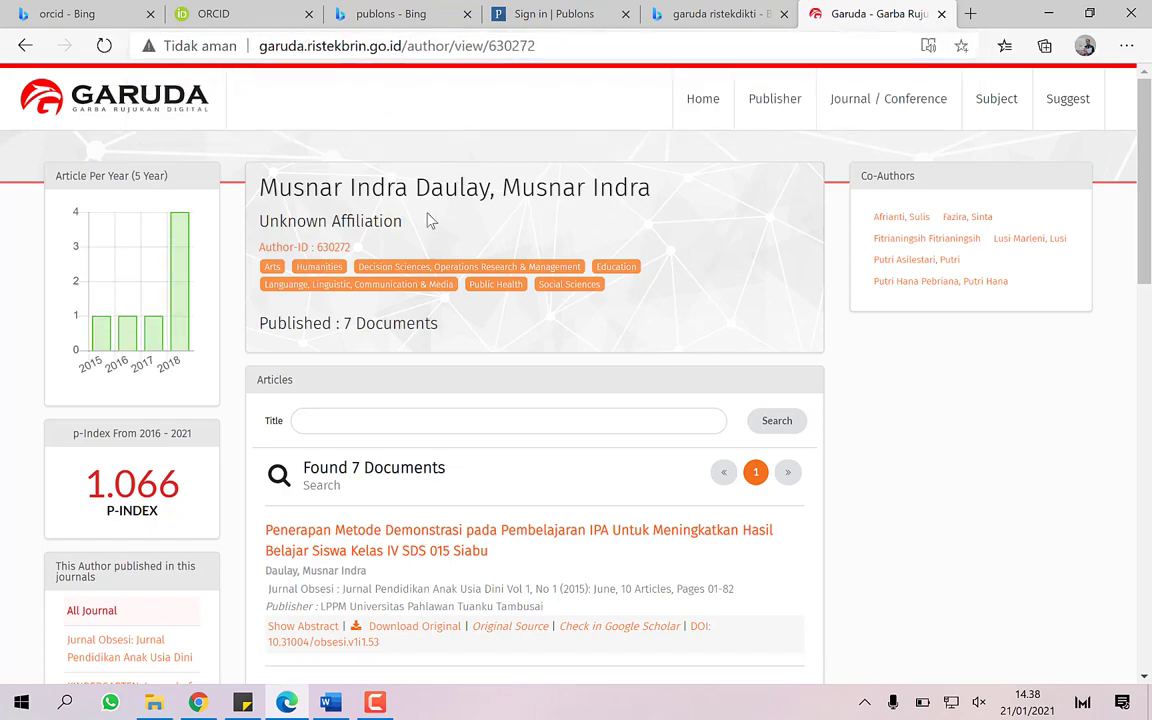
scroll(257, 368, "down", 8)
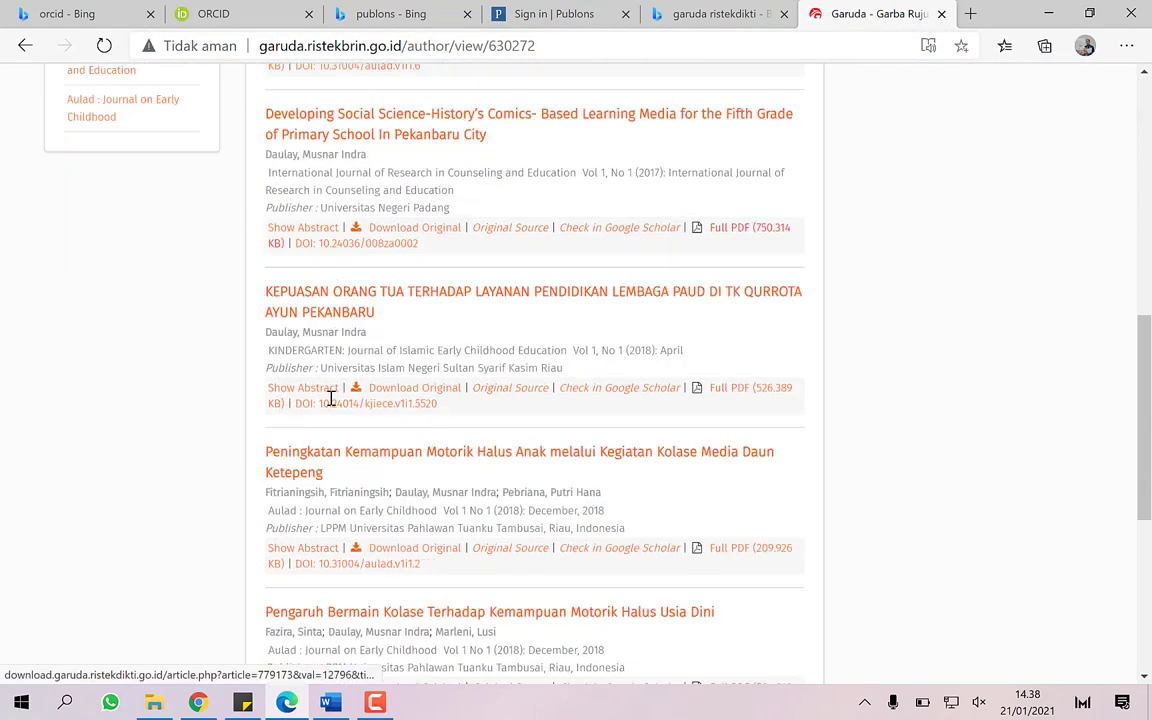
scroll(453, 386, "up", 8)
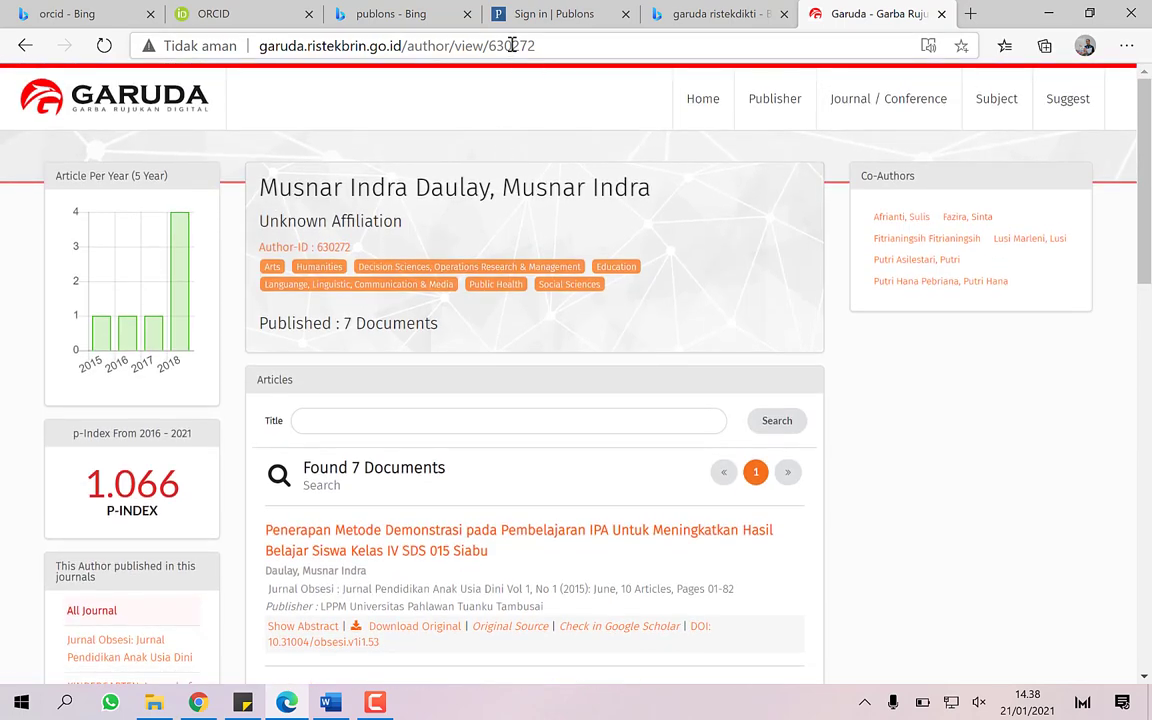
double_click(512, 45)
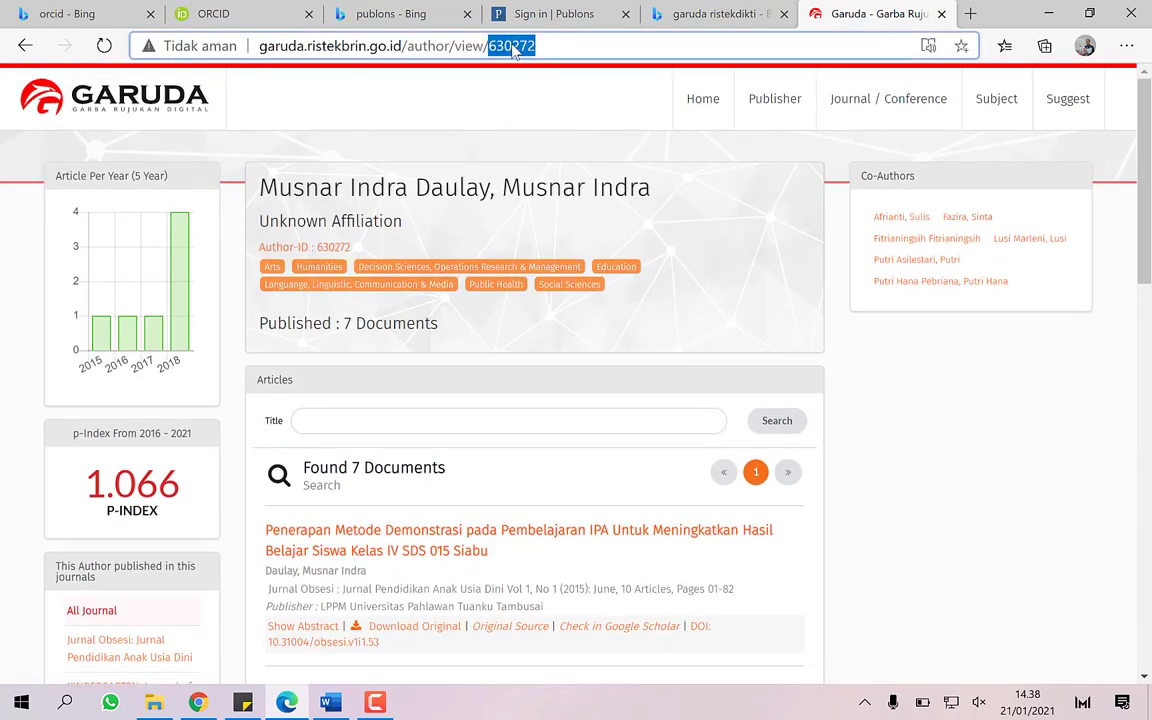
left_click(543, 15)
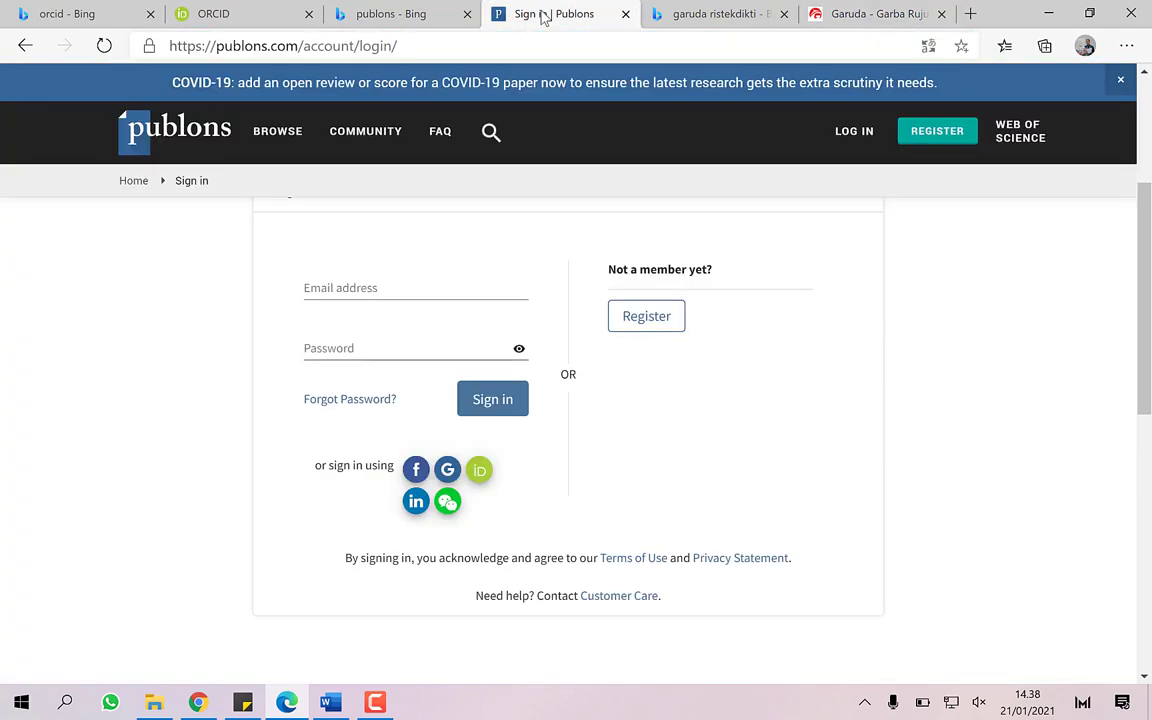
Select and deselect text in the Publons address bar, then switch via the Bing tab to the Garuda profile.
left_click(320, 48)
left_click(322, 48)
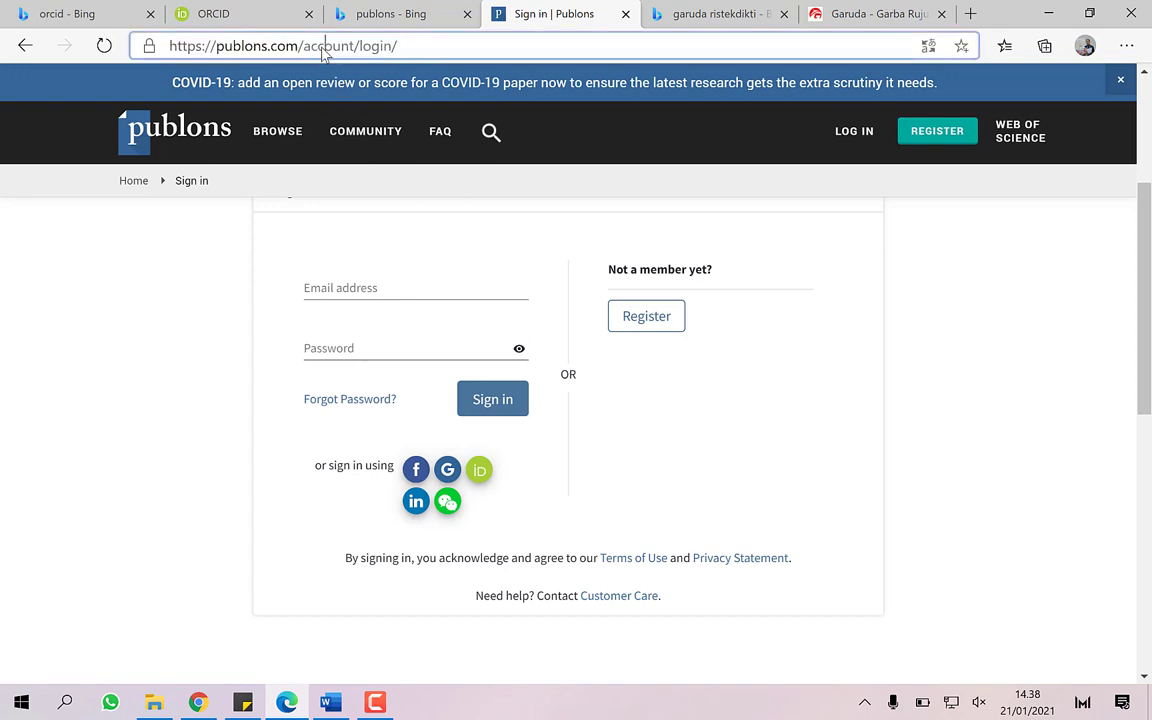
double_click(324, 50)
left_click(415, 44)
left_click(720, 14)
left_click(858, 14)
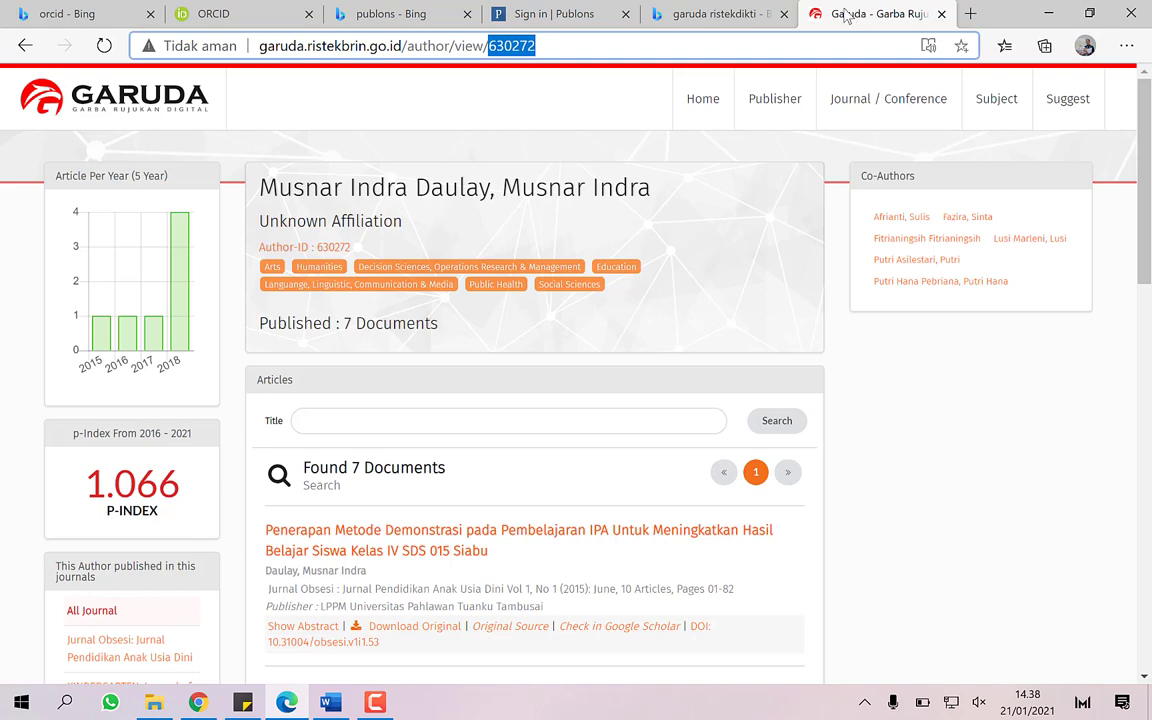
Select the full Garuda author page address, then open a new tab and enter 'sinta ristek'.
left_click(506, 46)
double_click(506, 46)
left_click(382, 46)
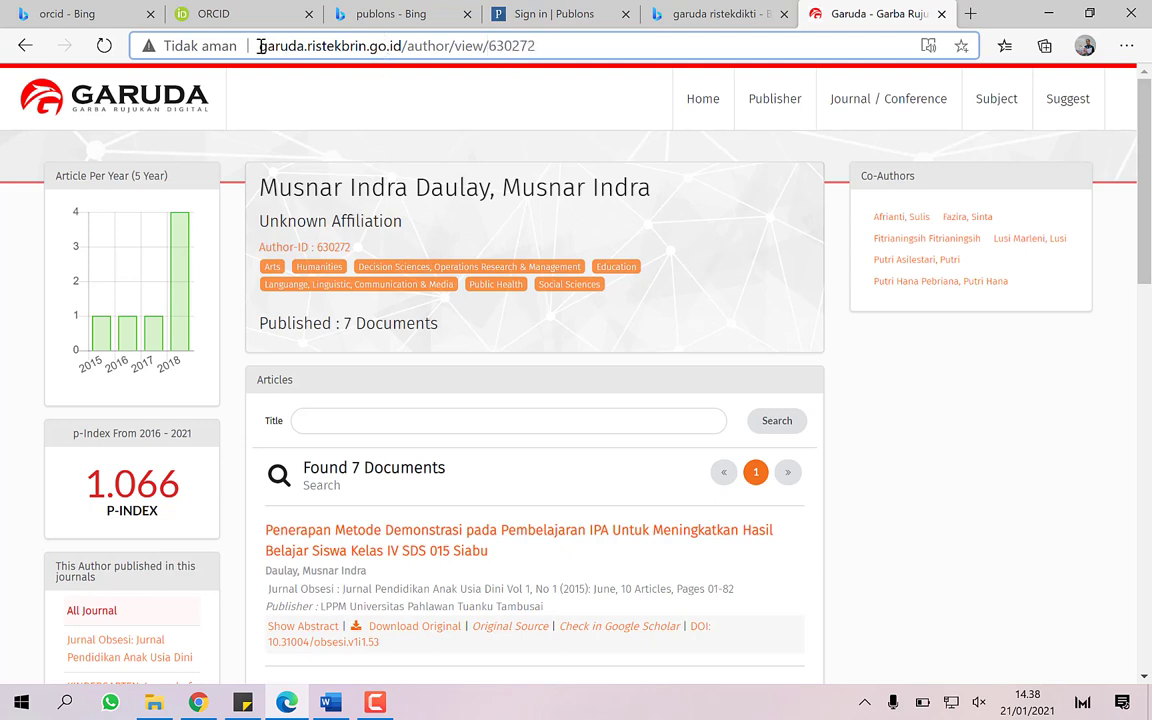
left_click_drag(260, 46, 569, 41)
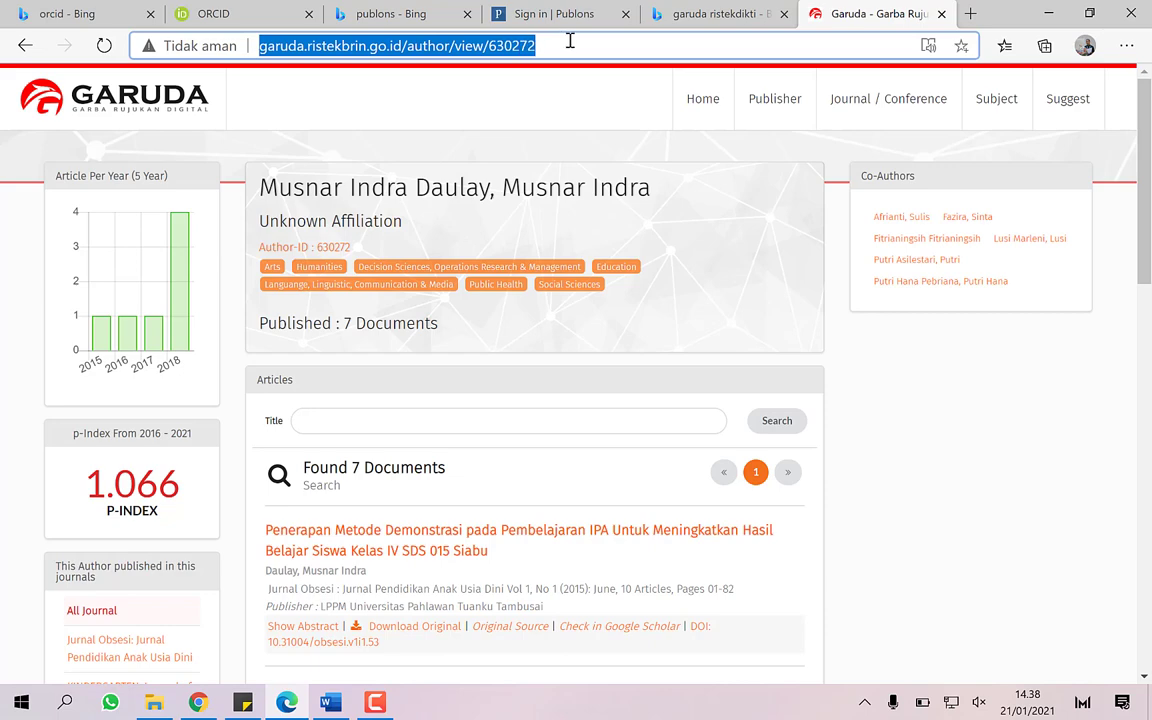
left_click(970, 14)
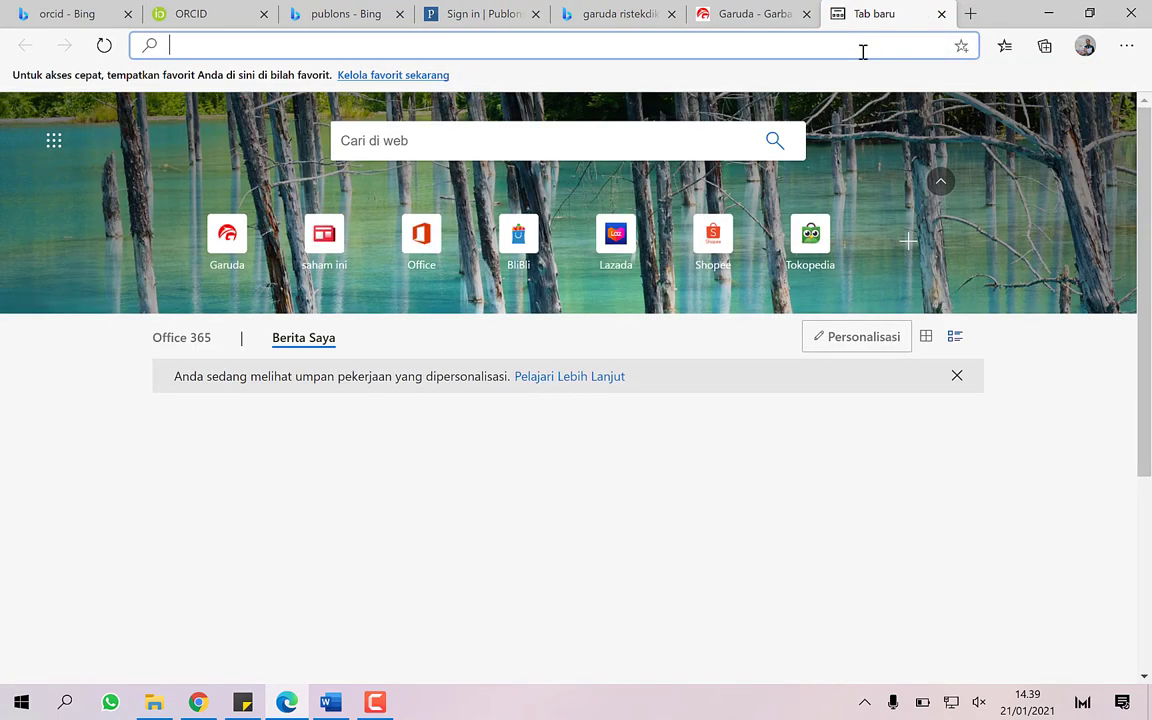
type("sinta")
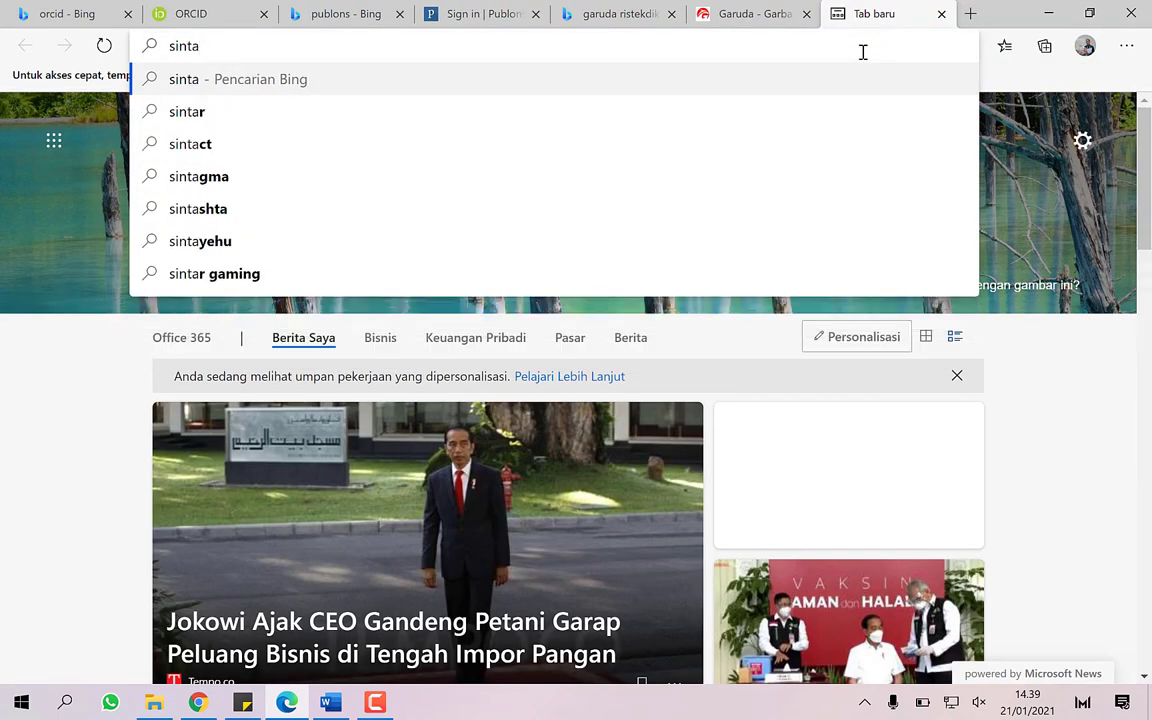
type(" ristek")
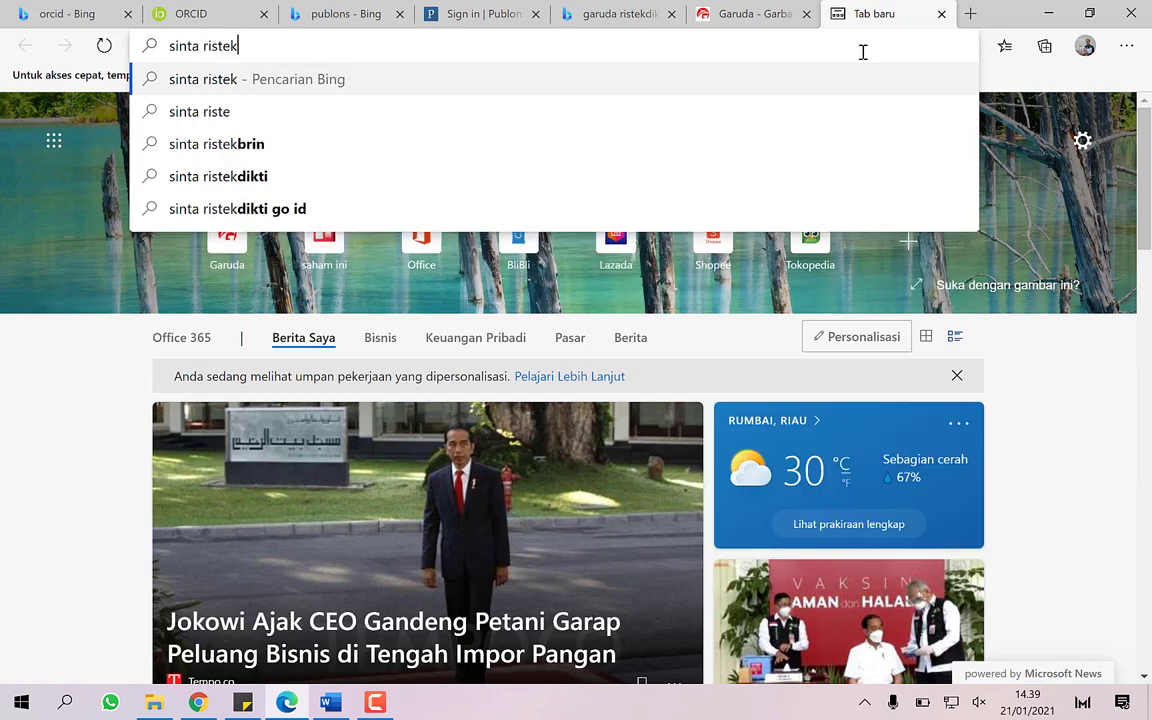
Search Bing for 'sinta ristek' and open the 'SINTA - Science and Technology Index' result.
key("Return")
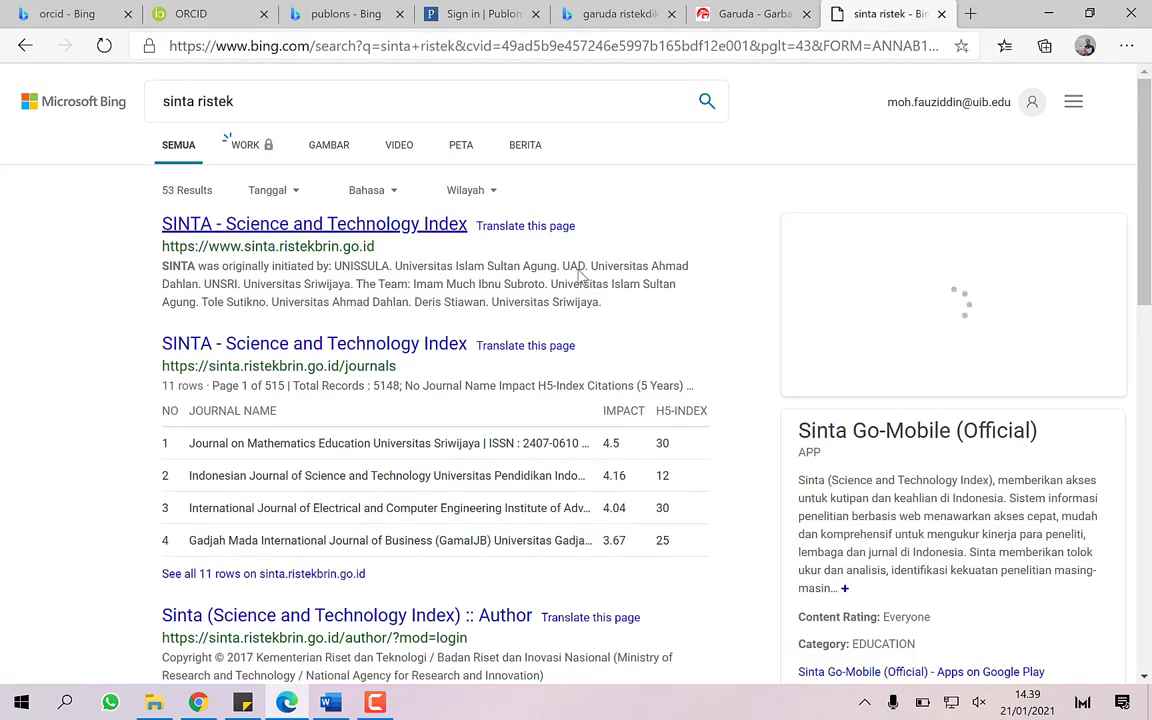
left_click(372, 234)
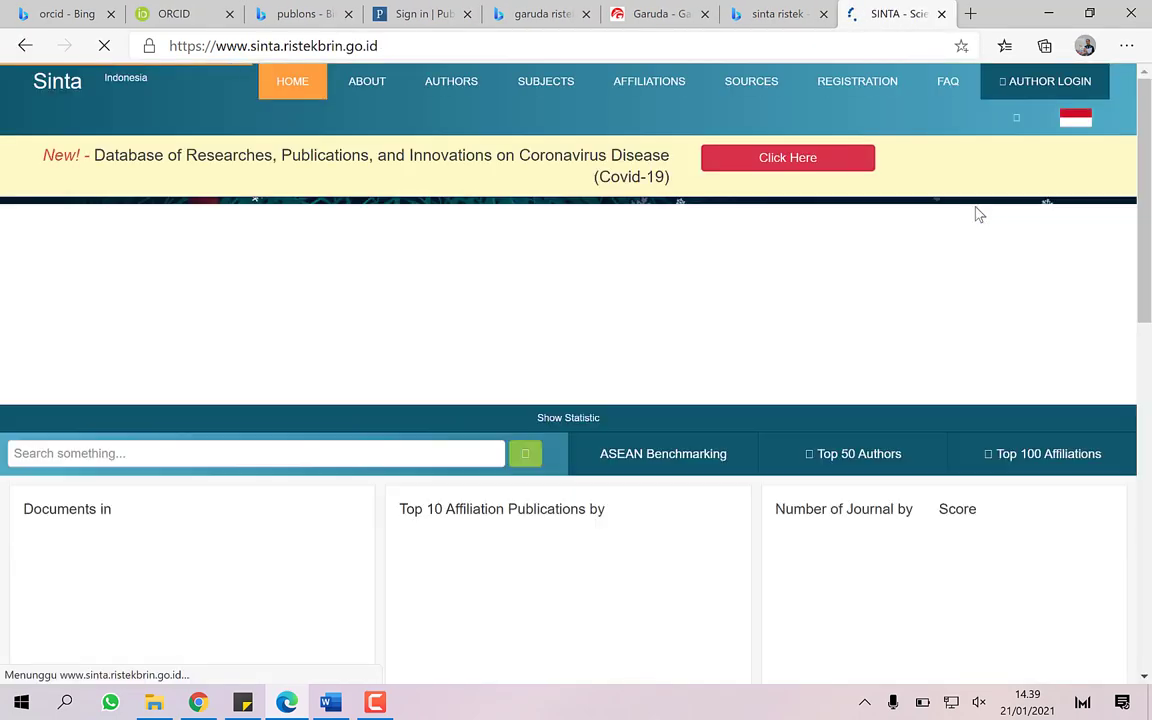
Log in to SINTA with the saved e-mail and account password, then open Update Profile.
left_click(1005, 97)
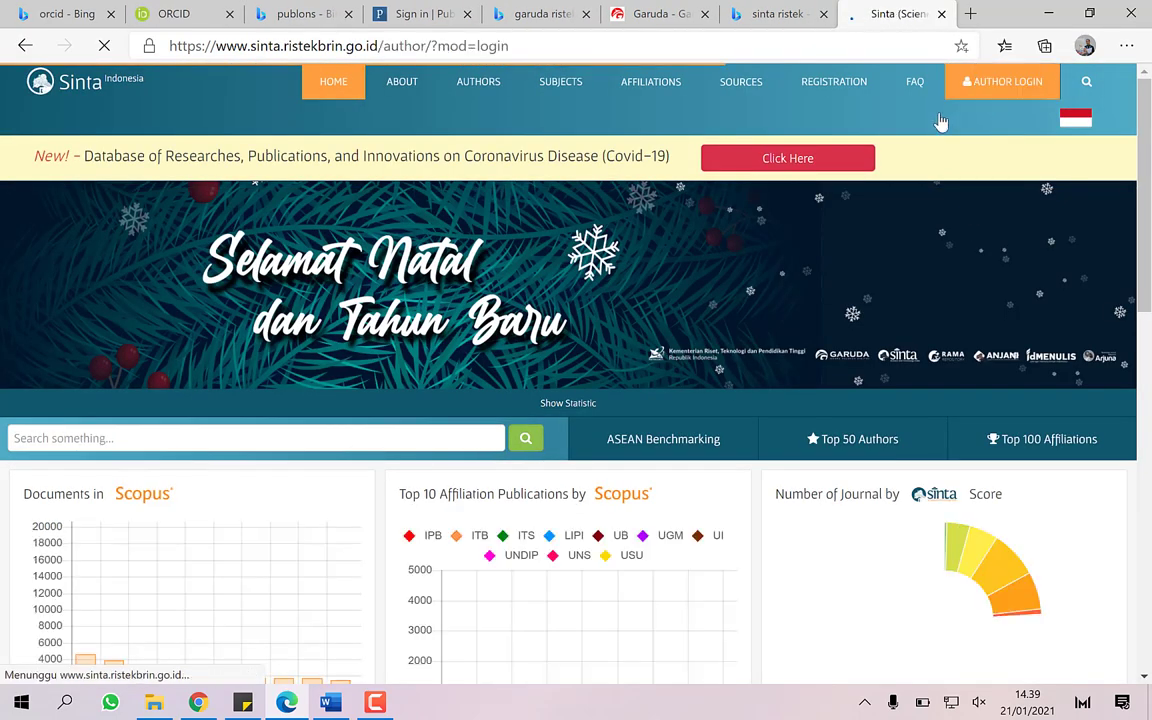
left_click(492, 270)
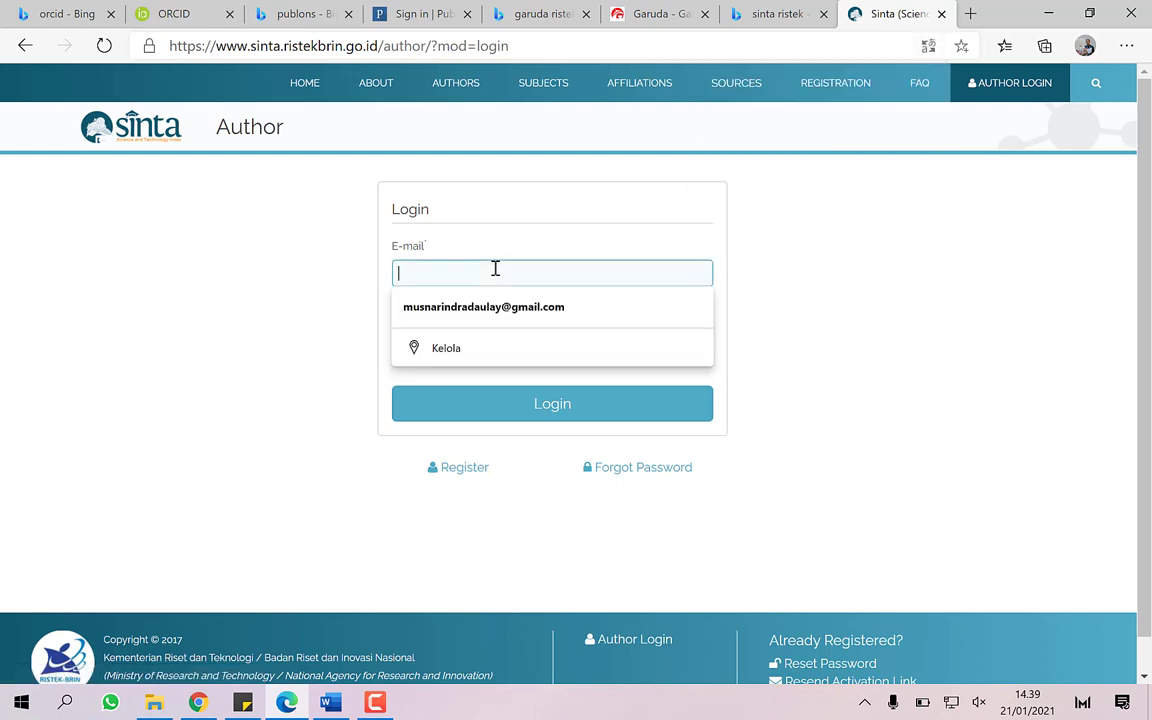
left_click(458, 306)
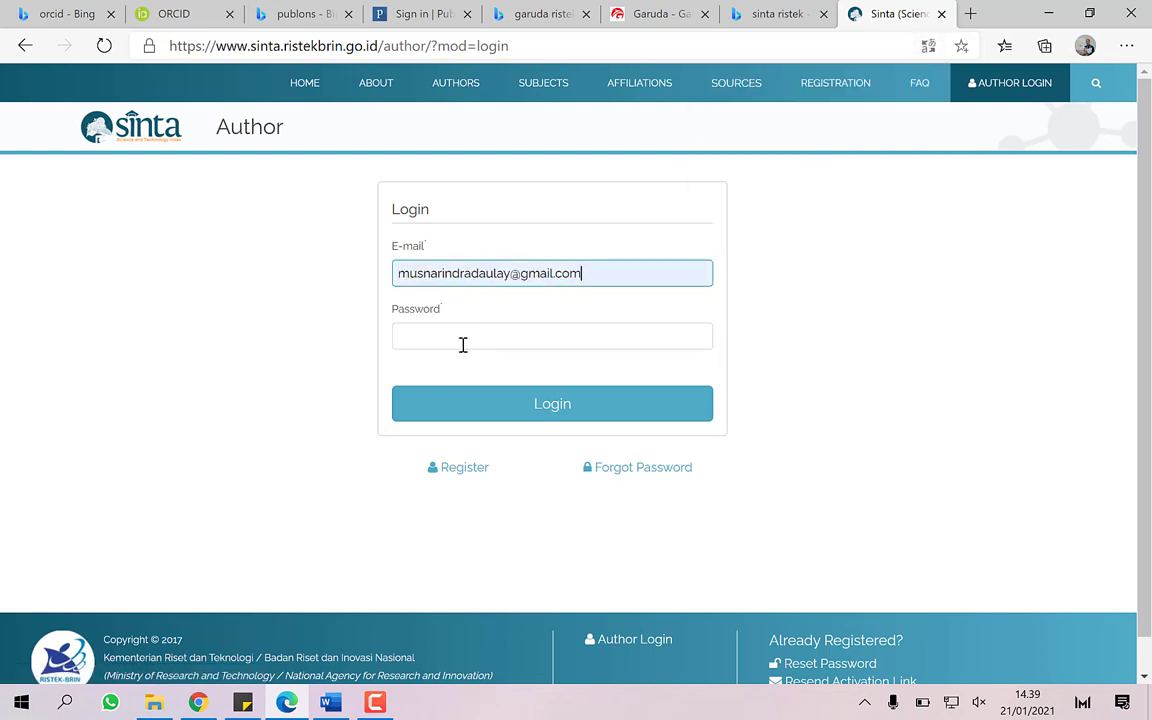
left_click(463, 343)
type("••")
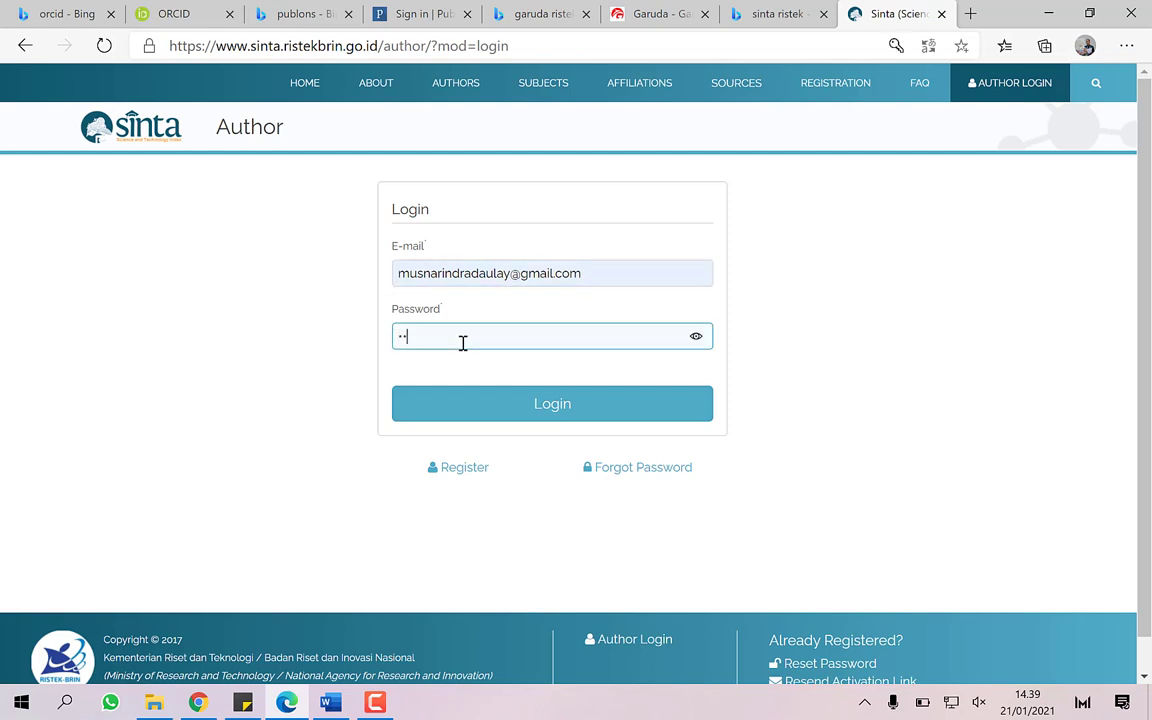
type("••••••••")
left_click(477, 407)
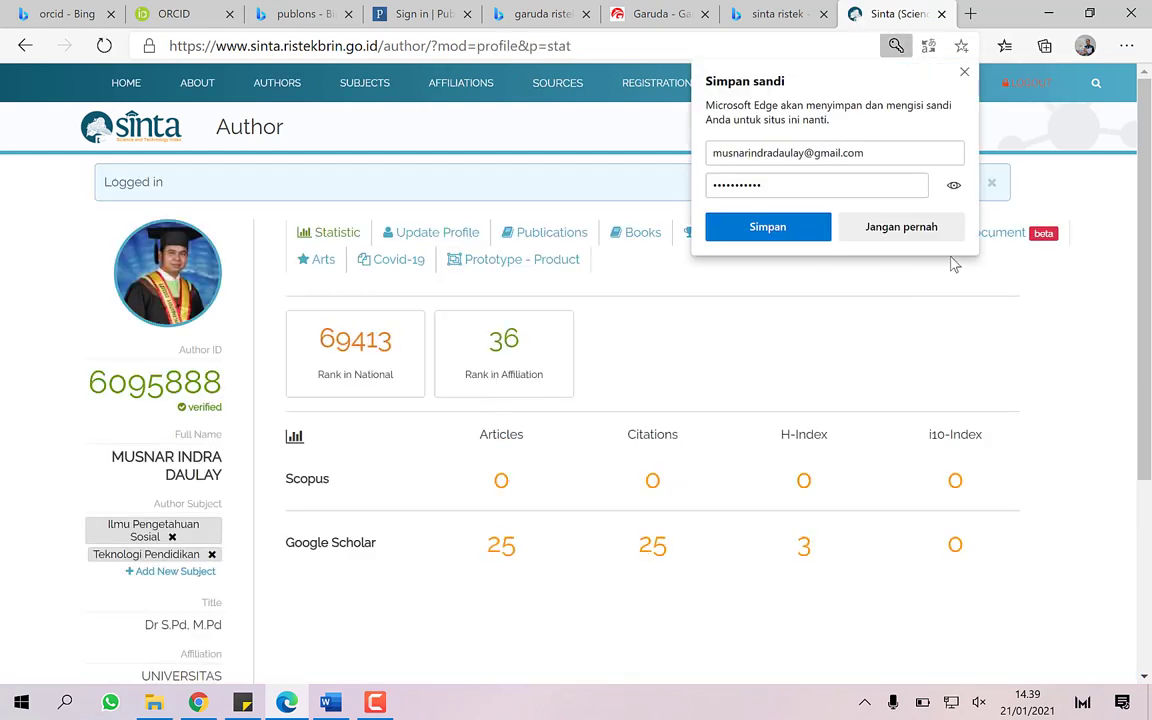
left_click(953, 227)
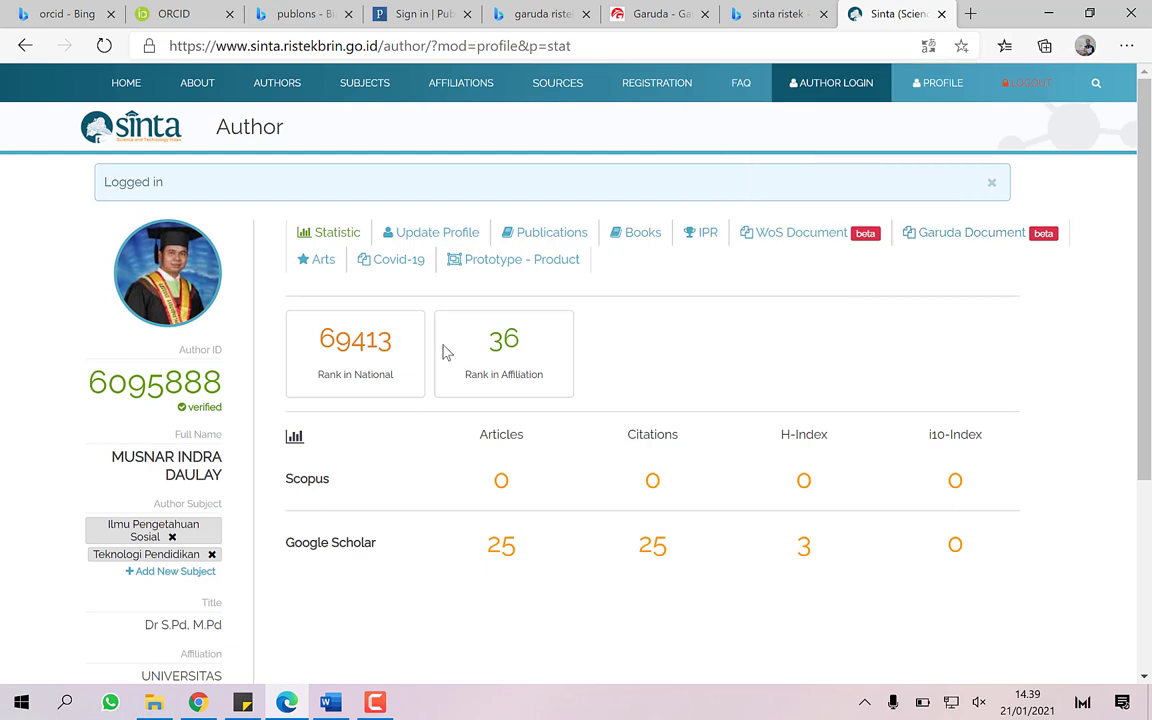
left_click(447, 244)
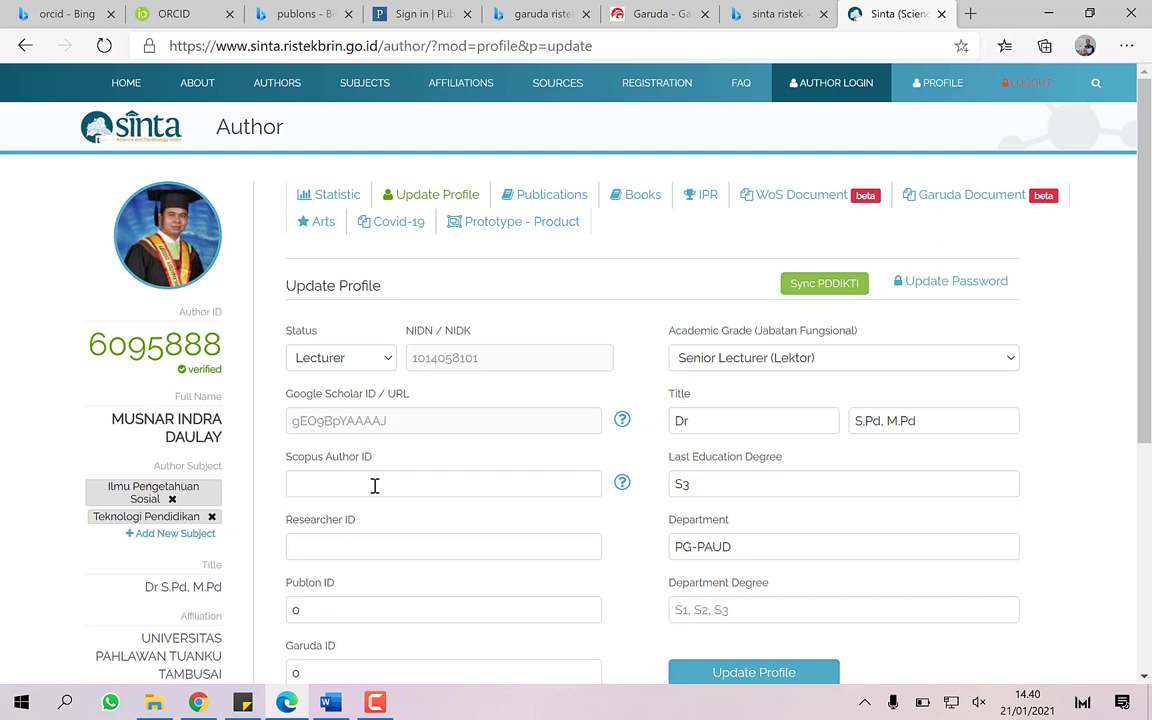
Copy Garuda author ID 630272 from the Garuda page URL into SINTA's Garuda ID field.
scroll(363, 547, "down", 1)
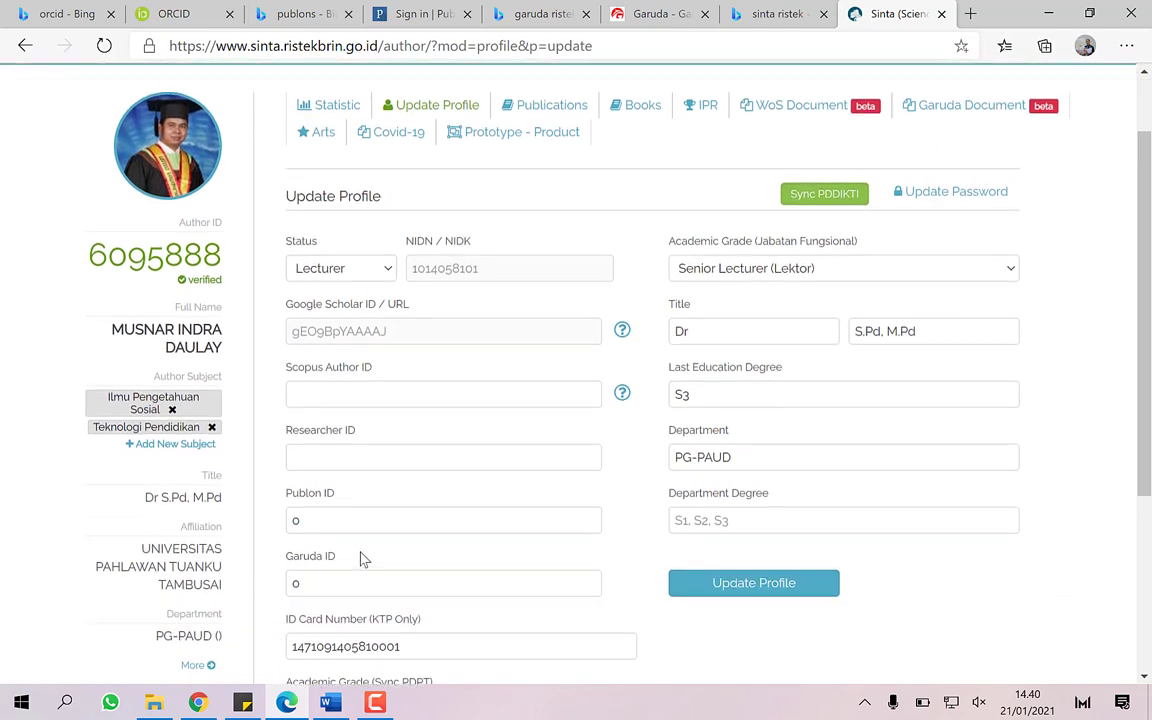
left_click(345, 581)
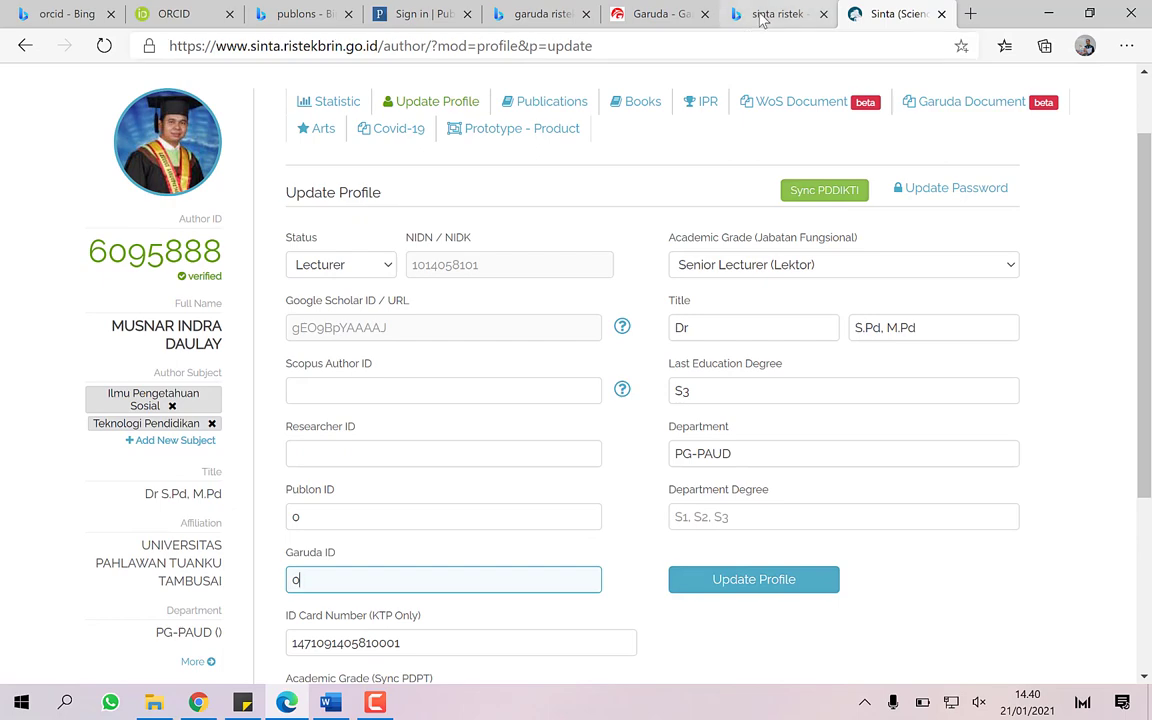
left_click(658, 14)
left_click(508, 46)
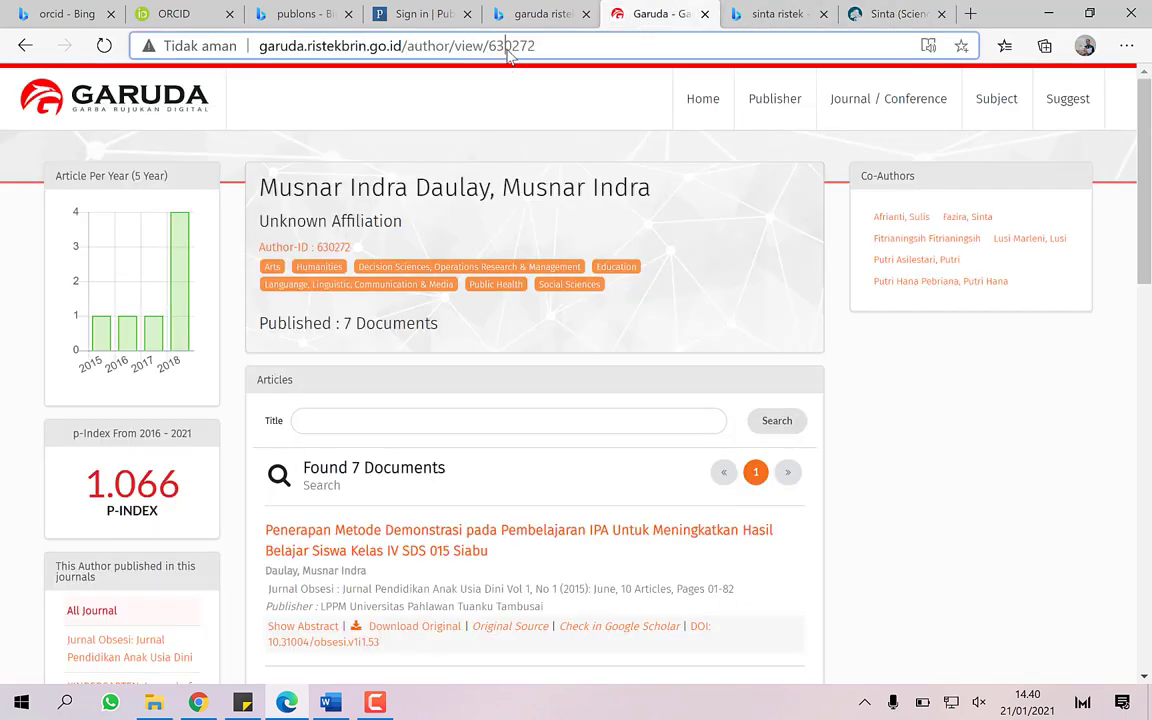
double_click(510, 46)
right_click(508, 48)
left_click(555, 198)
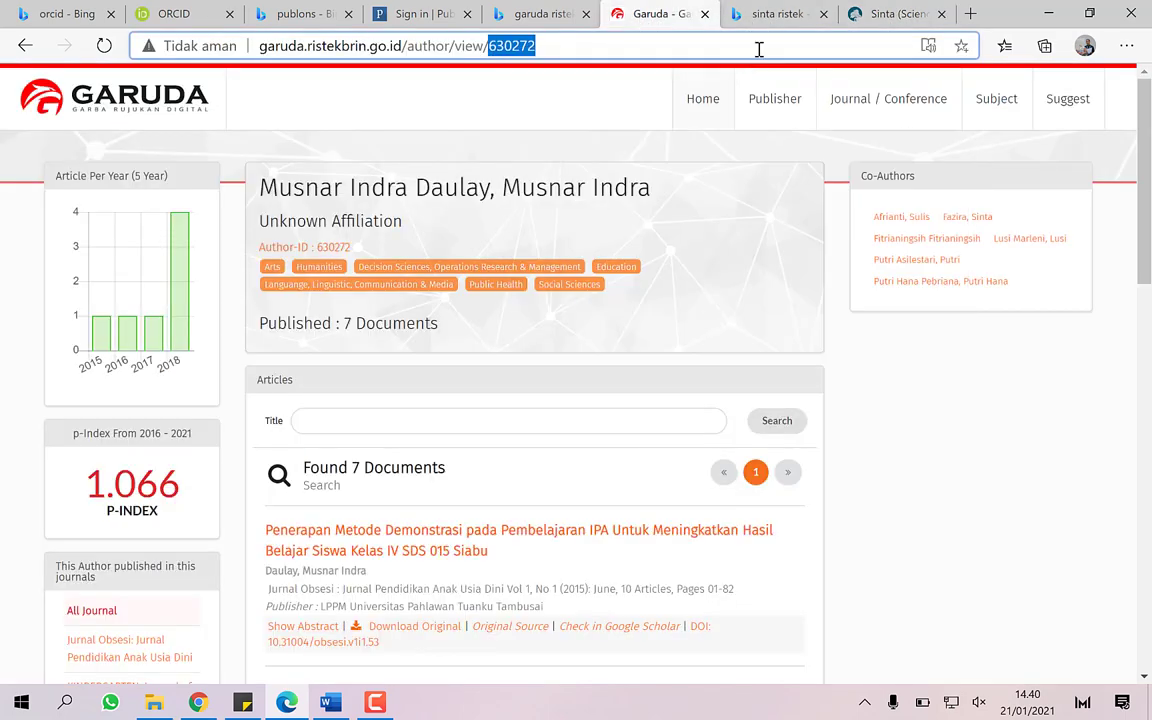
left_click(895, 14)
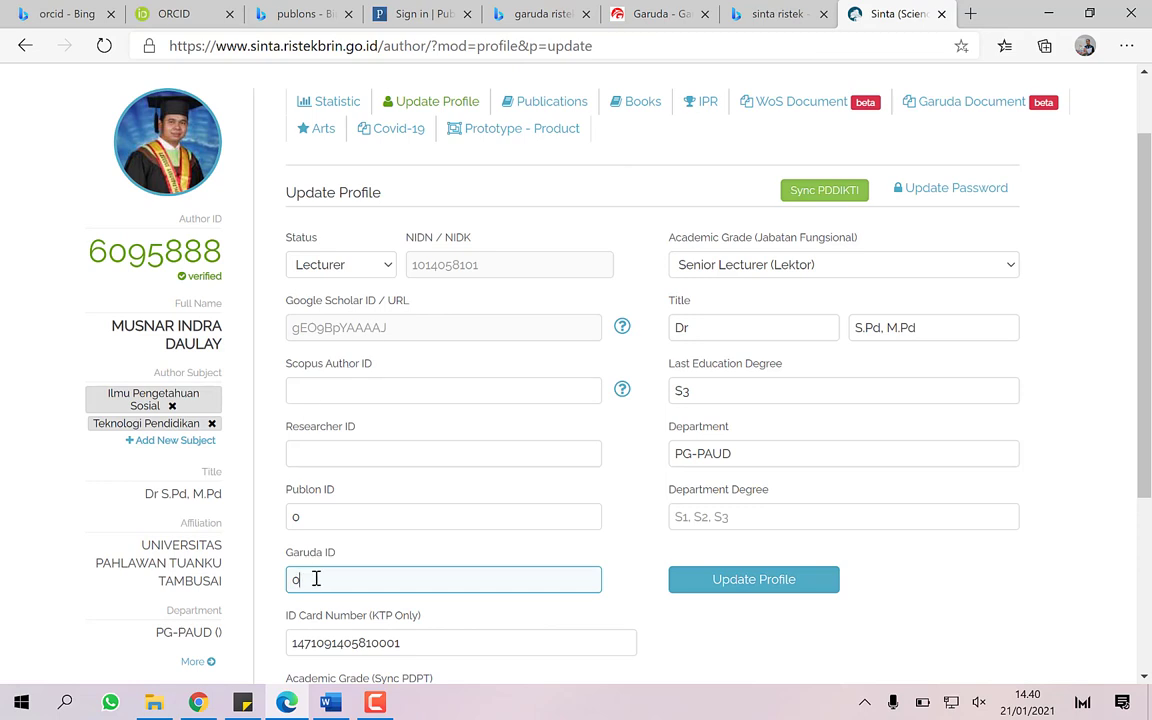
key("ctrl+v")
Save the updated profile, getting the 'Update success' confirmation.
left_click(374, 553)
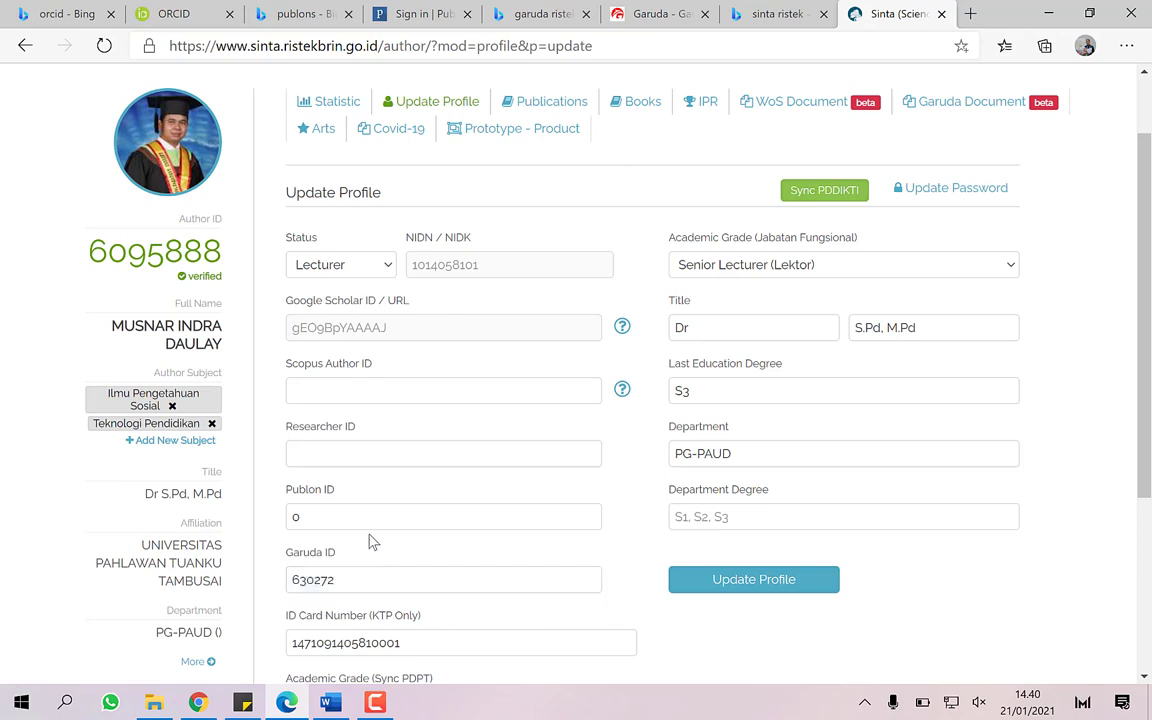
scroll(373, 540, "down", 2)
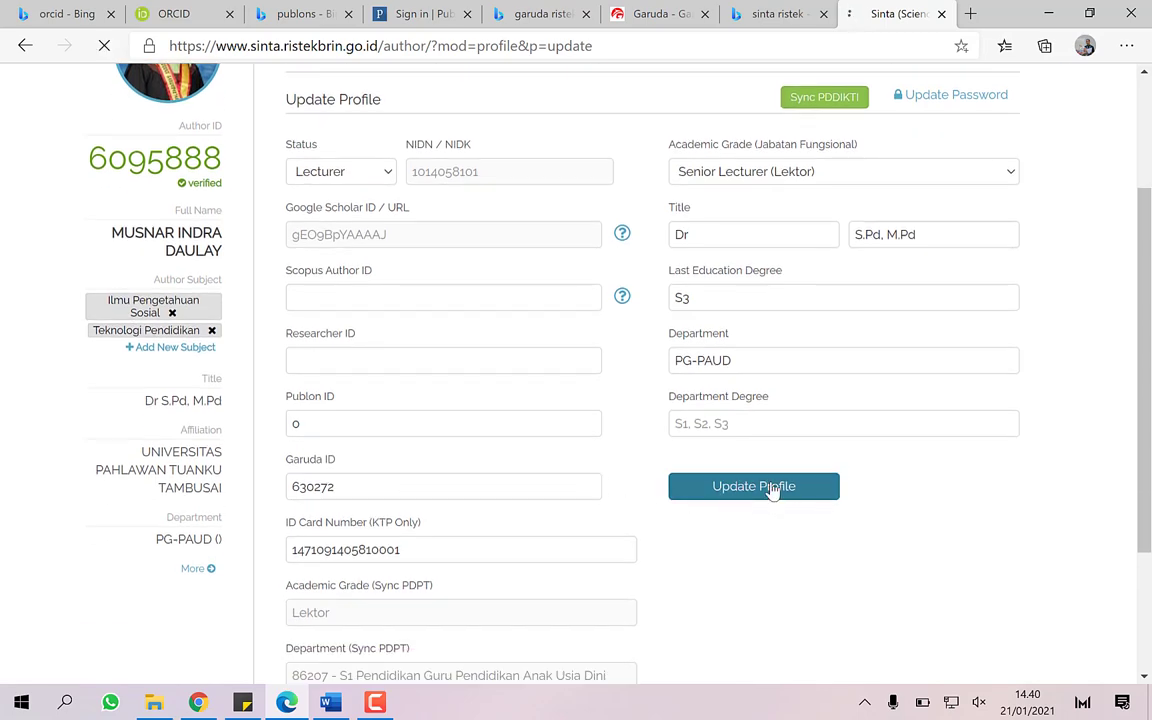
left_click(772, 489)
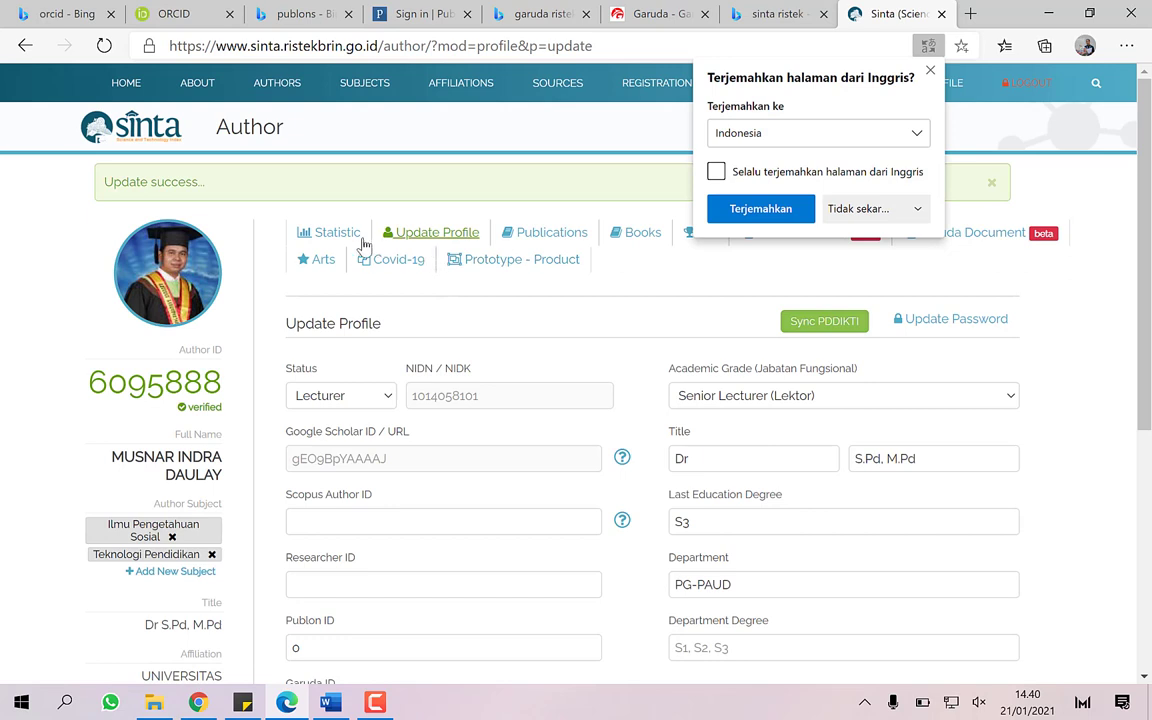
left_click(930, 77)
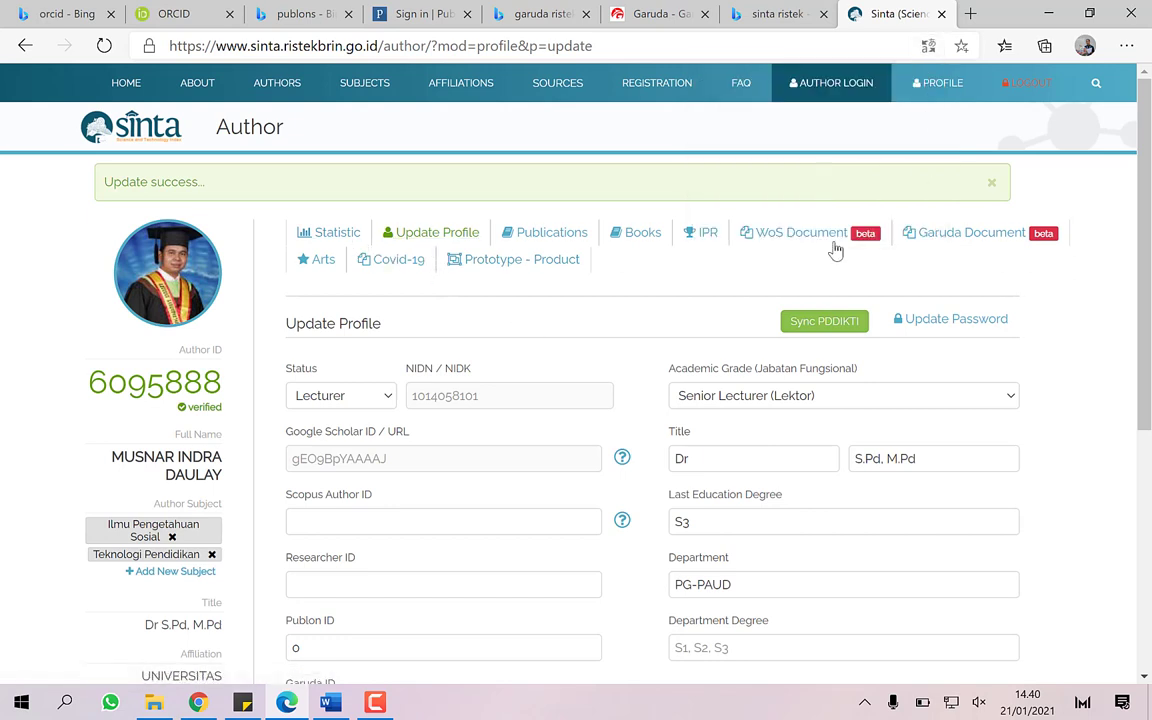
On the Garuda Document tab, request a Garuda sync and confirm with YES, SYNC.
left_click(949, 236)
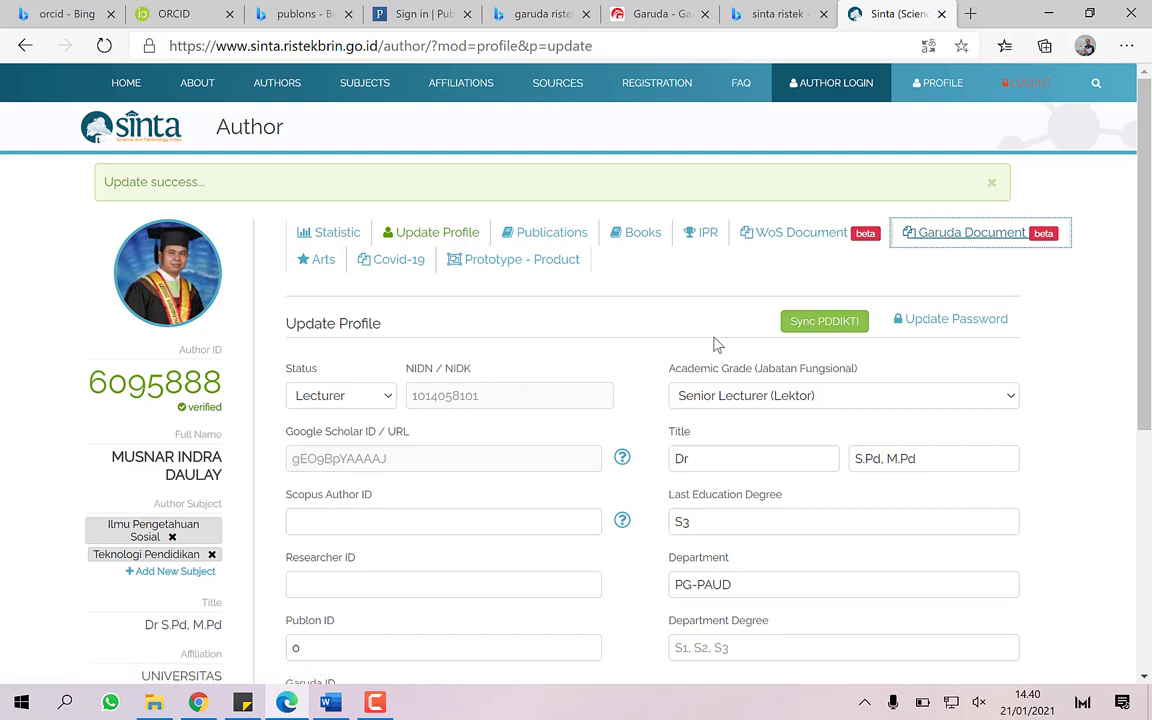
left_click(936, 239)
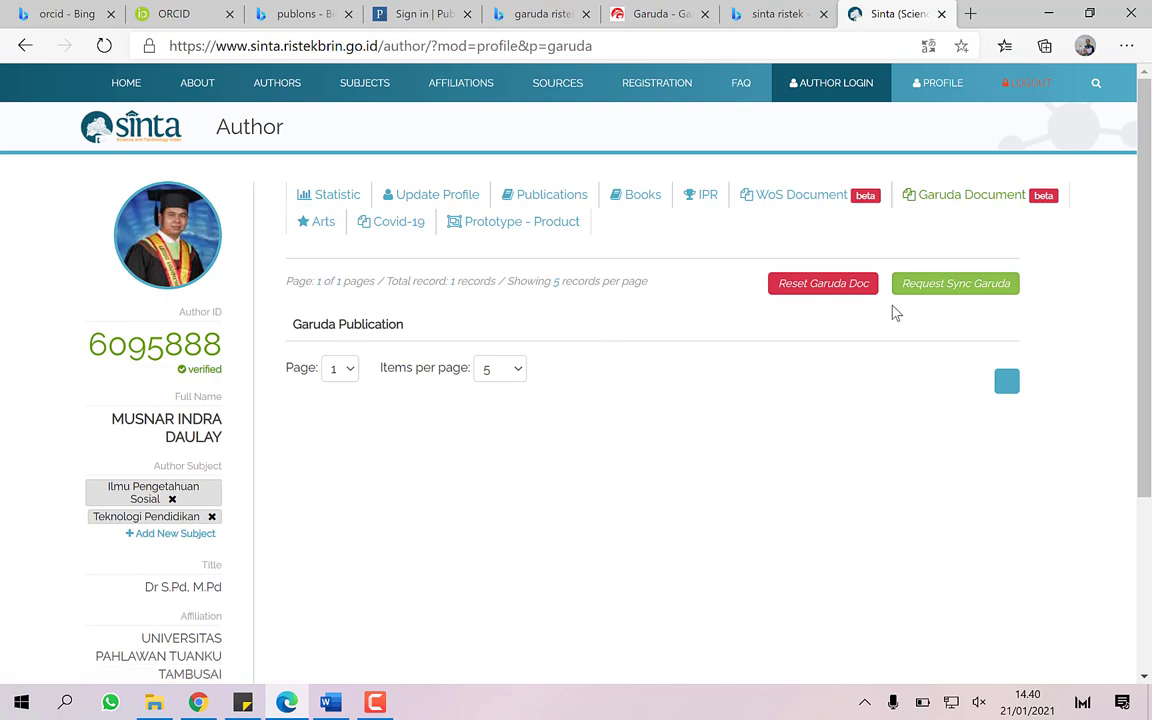
left_click(965, 285)
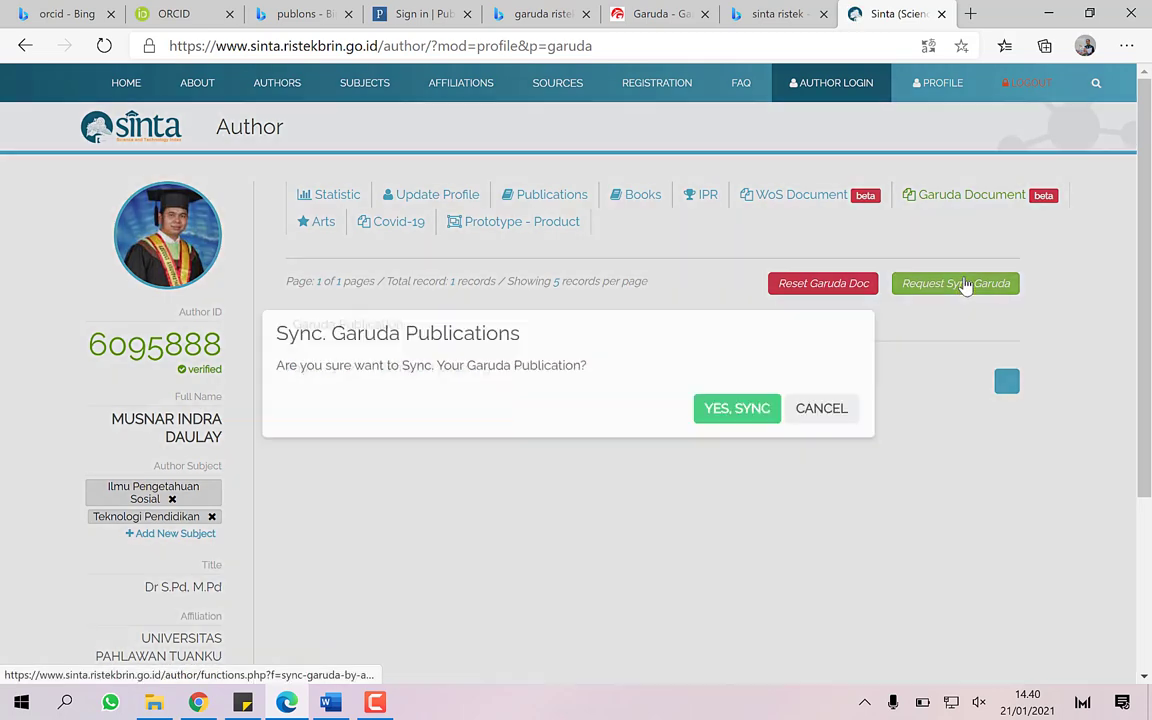
left_click(720, 407)
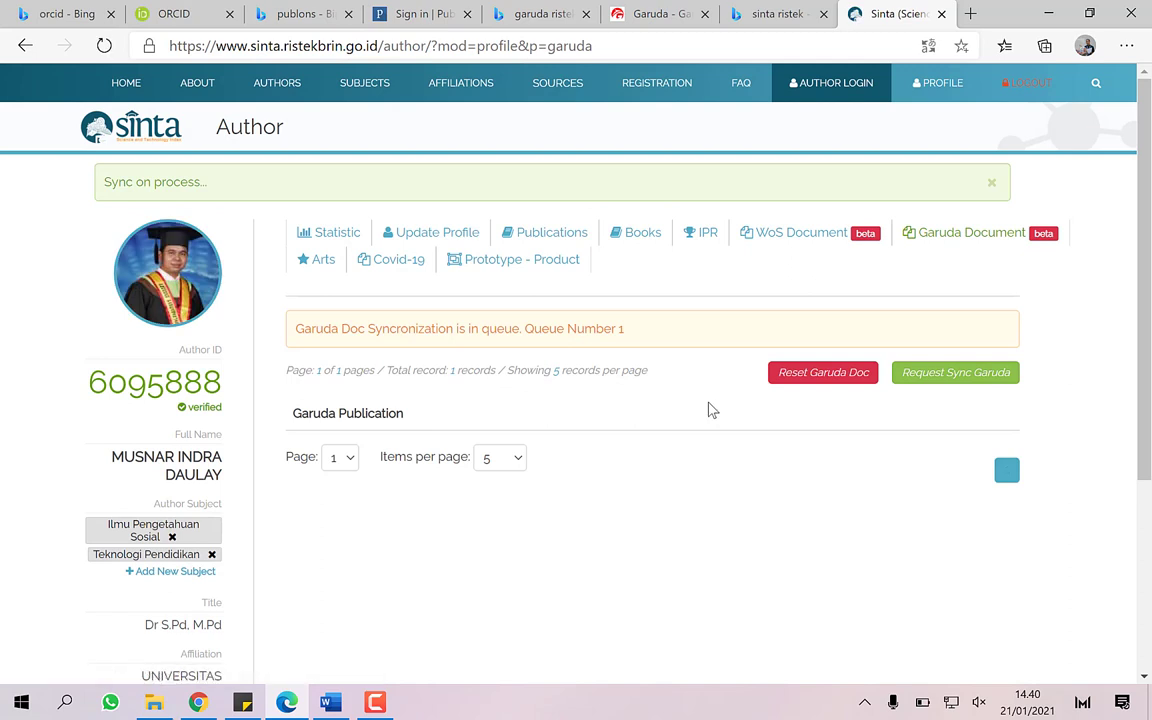
Dismiss the translation offer and reload the Garuda Document list to show its 7 records.
scroll(540, 465, "down", 1)
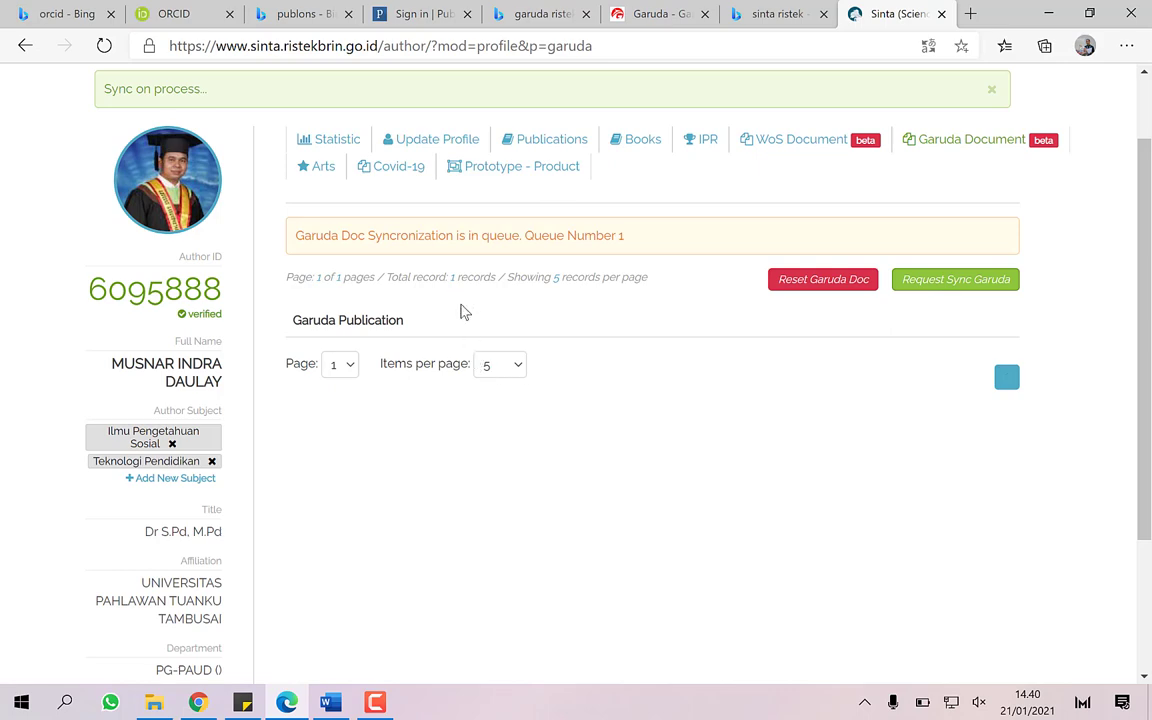
scroll(458, 352, "down", 3)
scroll(312, 185, "up", 4)
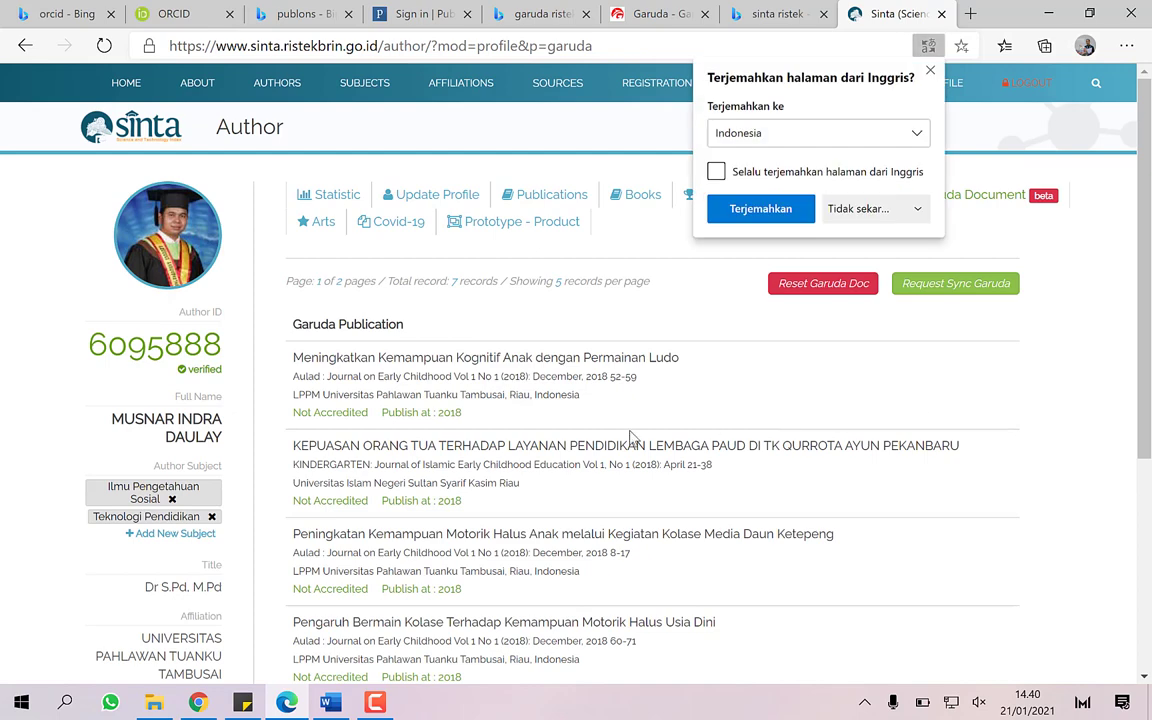
scroll(519, 418, "down", 1)
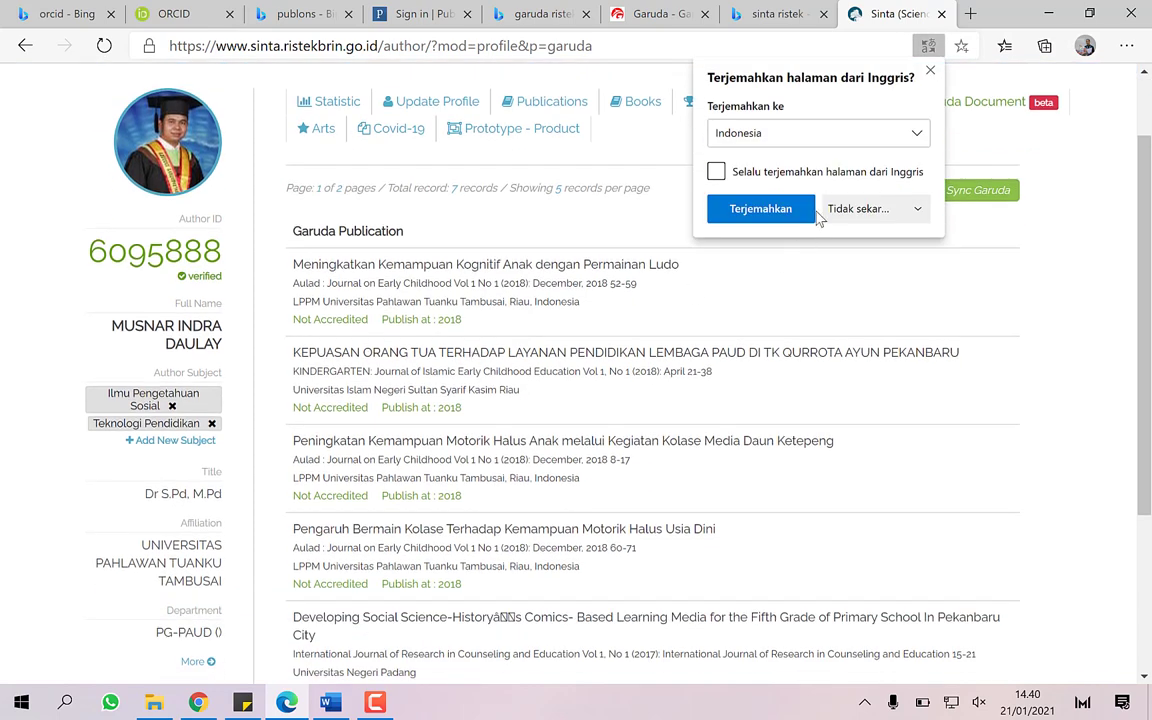
left_click(832, 210)
left_click(930, 73)
left_click(930, 73)
scroll(543, 368, "down", 2)
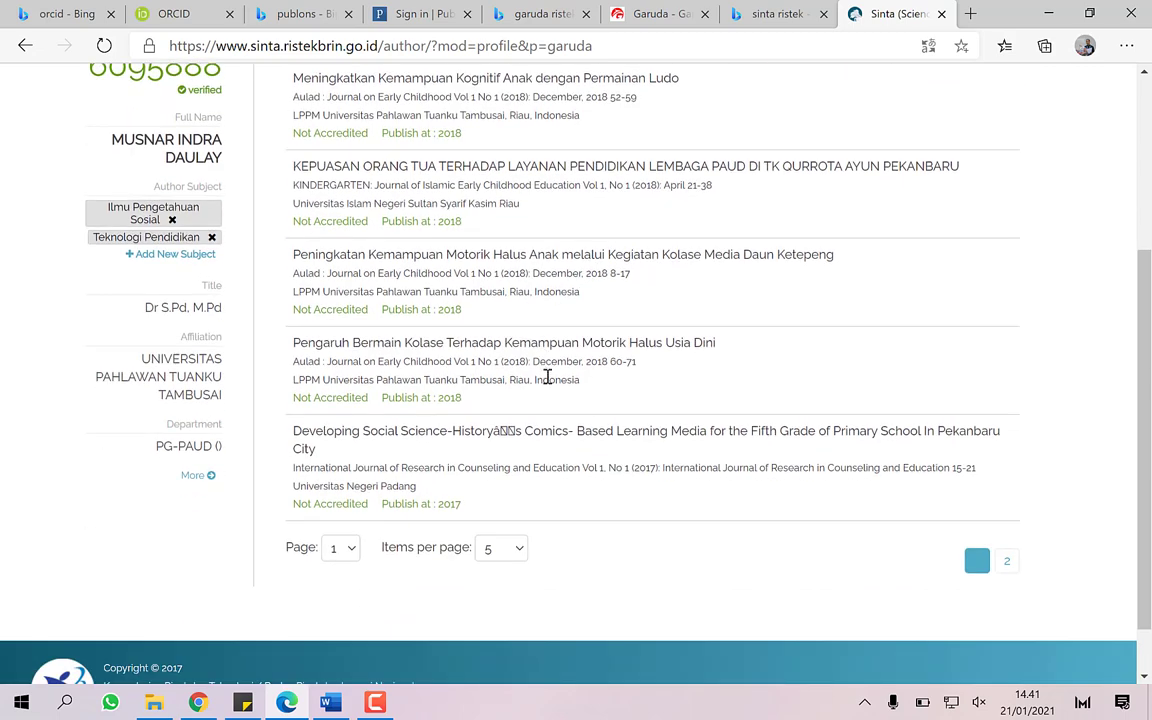
scroll(547, 377, "up", 3)
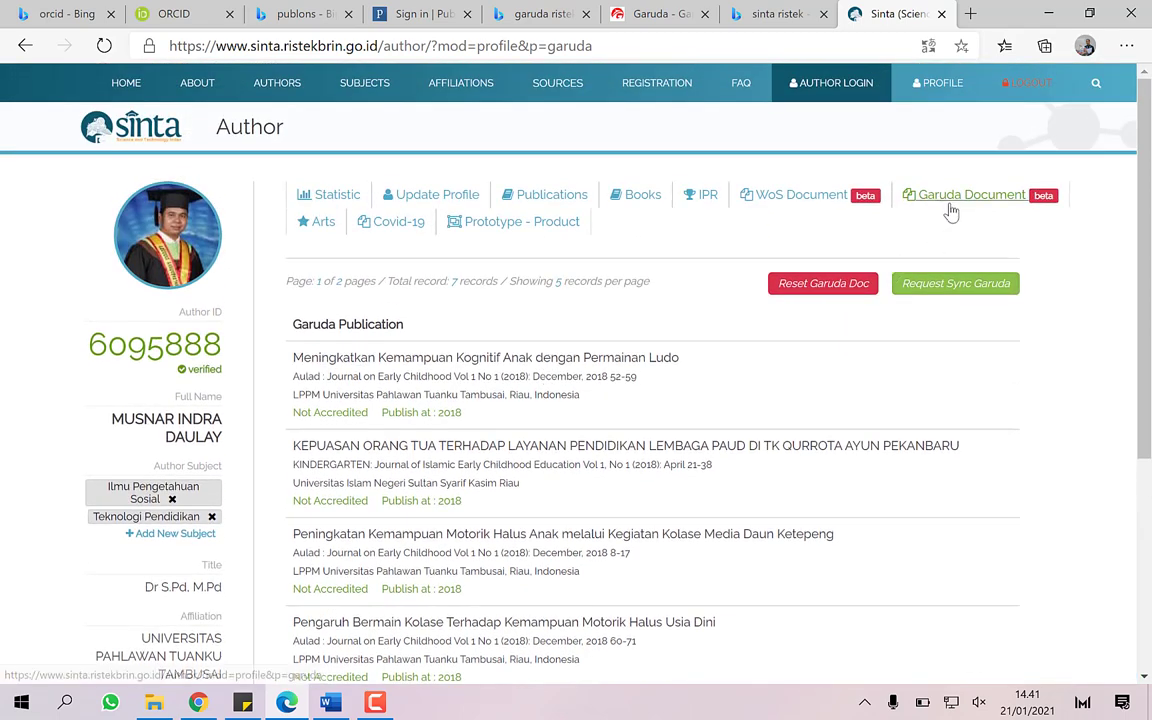
left_click(951, 206)
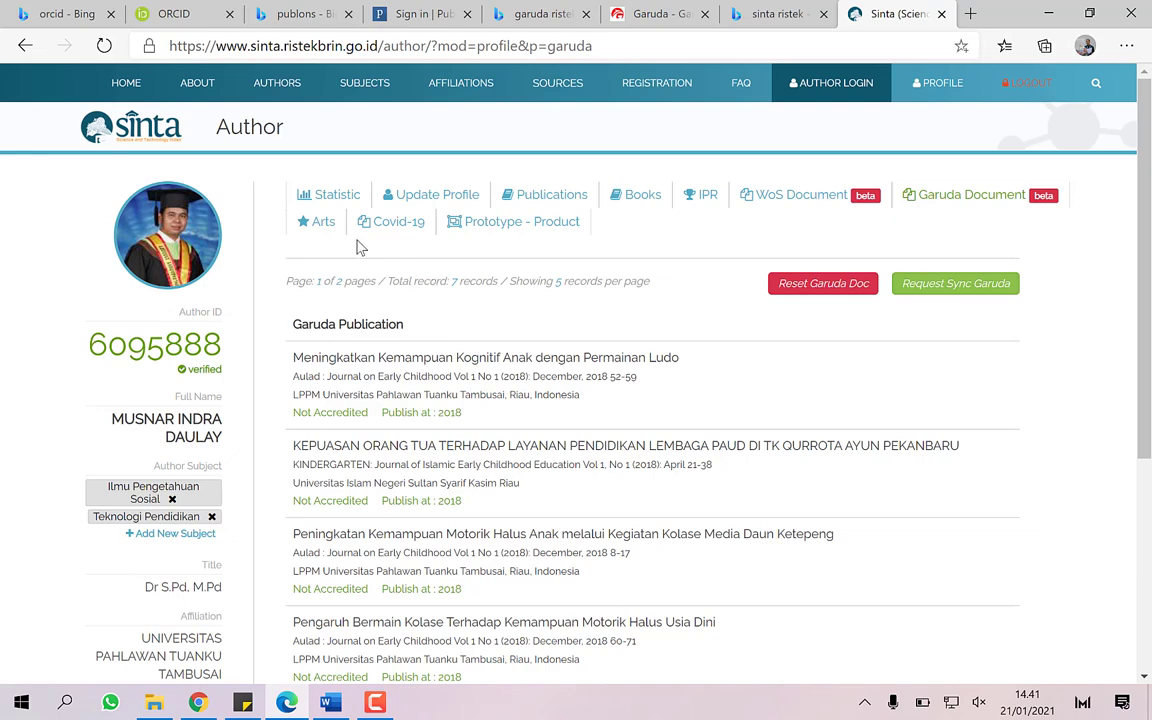
left_click(437, 194)
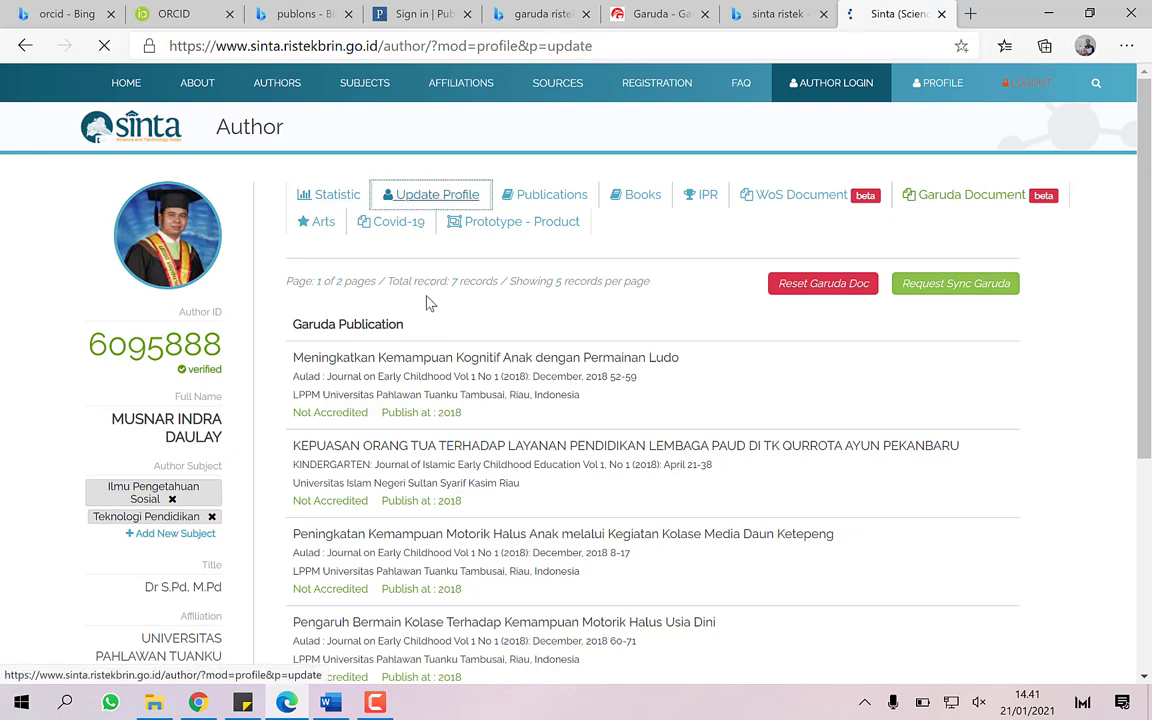
scroll(434, 475, "down", 1)
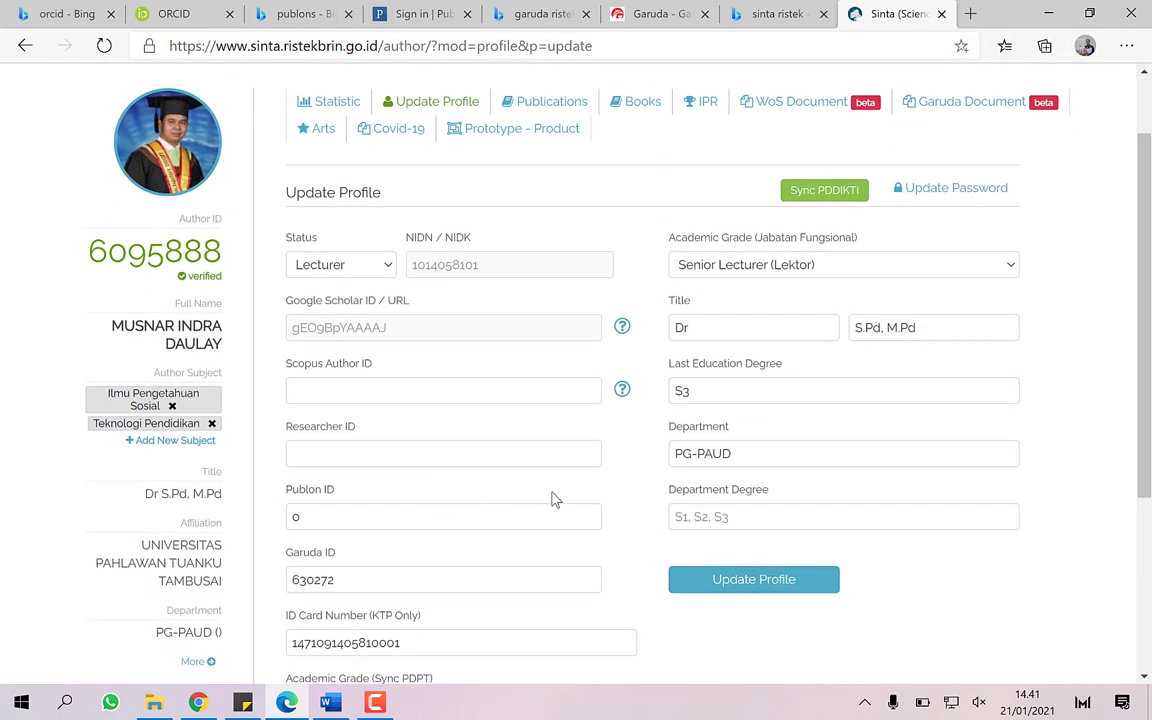
scroll(558, 419, "down", 2)
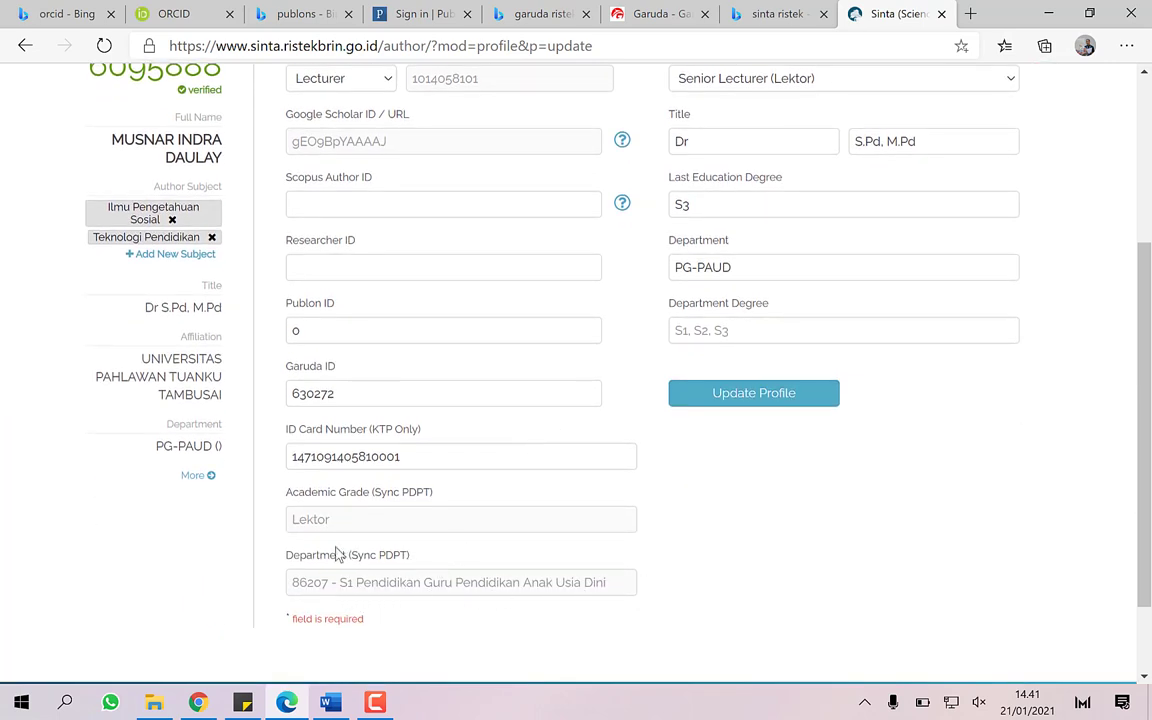
scroll(311, 468, "up", 2)
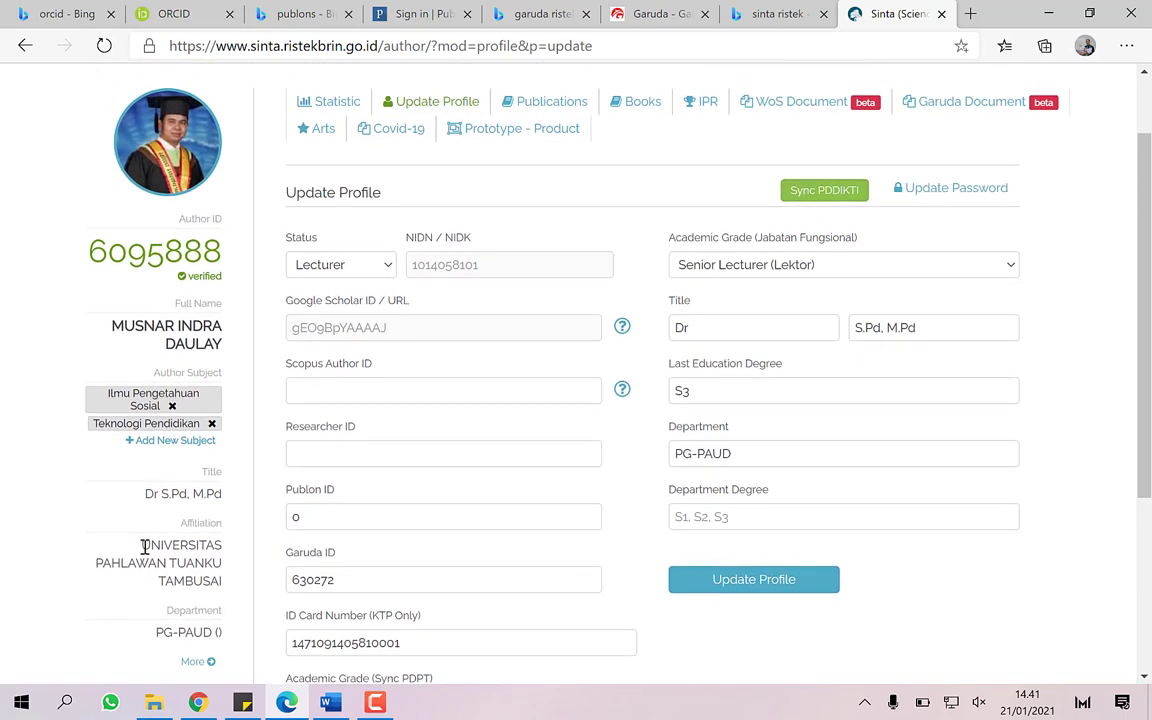
left_click_drag(144, 546, 211, 583)
left_click(231, 527)
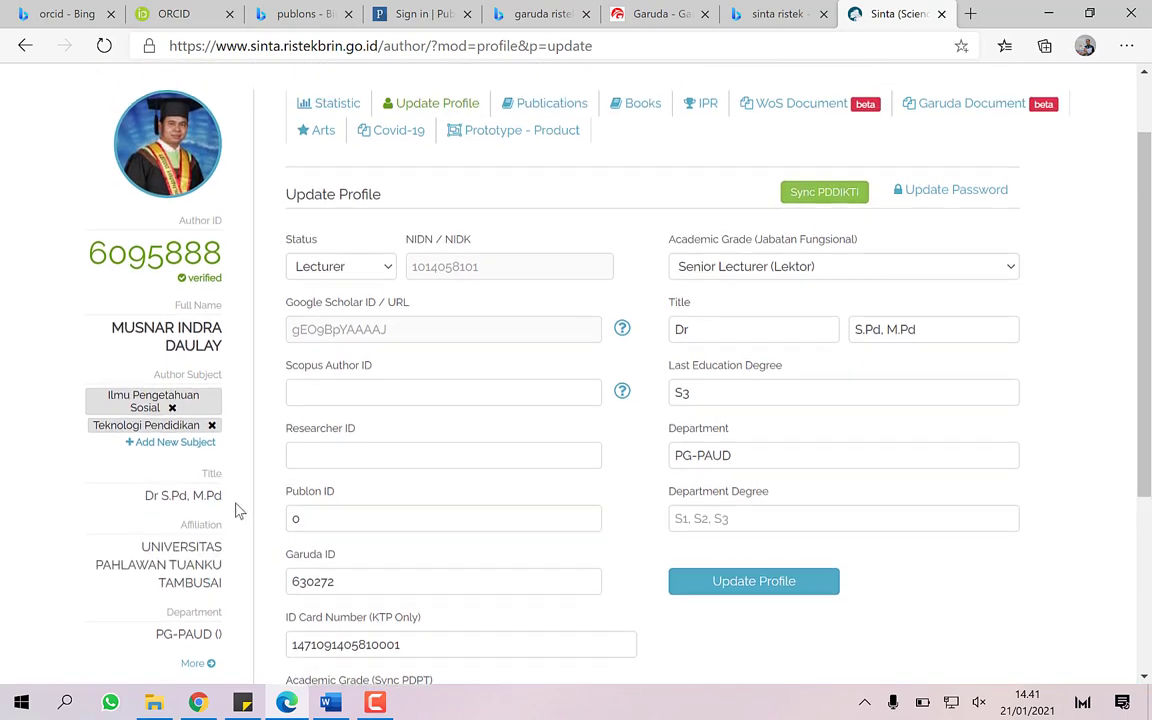
scroll(236, 509, "up", 1)
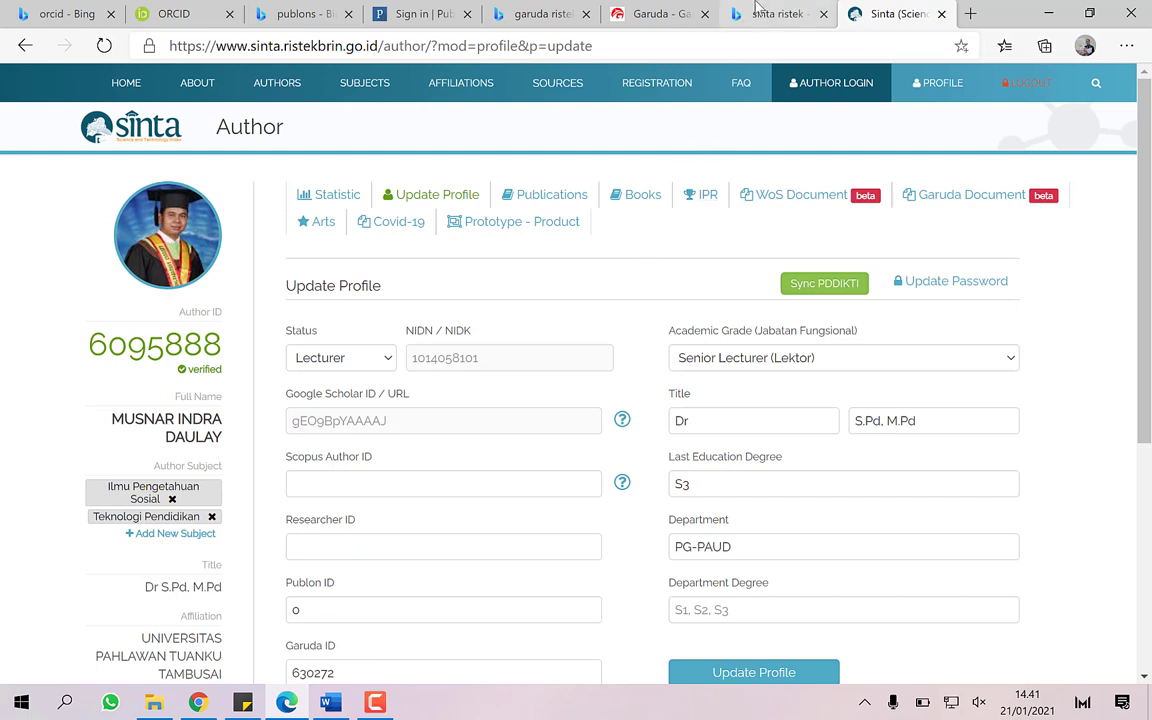
Switch between the SINTA and Publons tabs, ending on the Publons sign-in page.
left_click(440, 18)
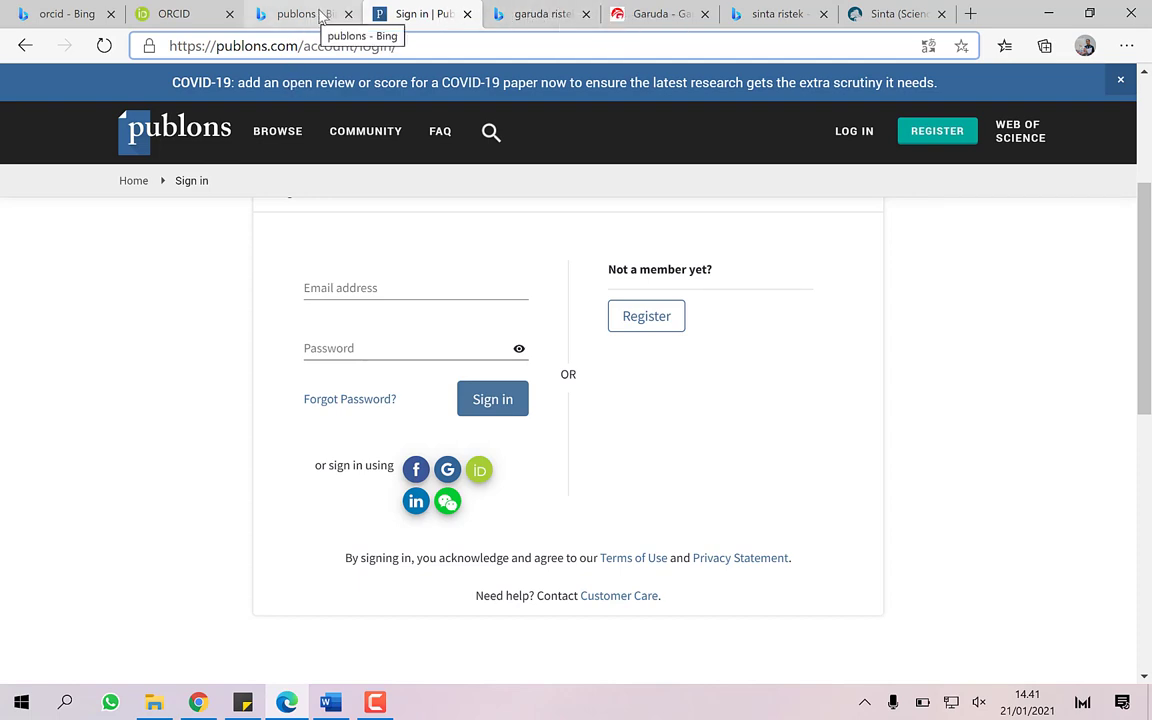
left_click(877, 18)
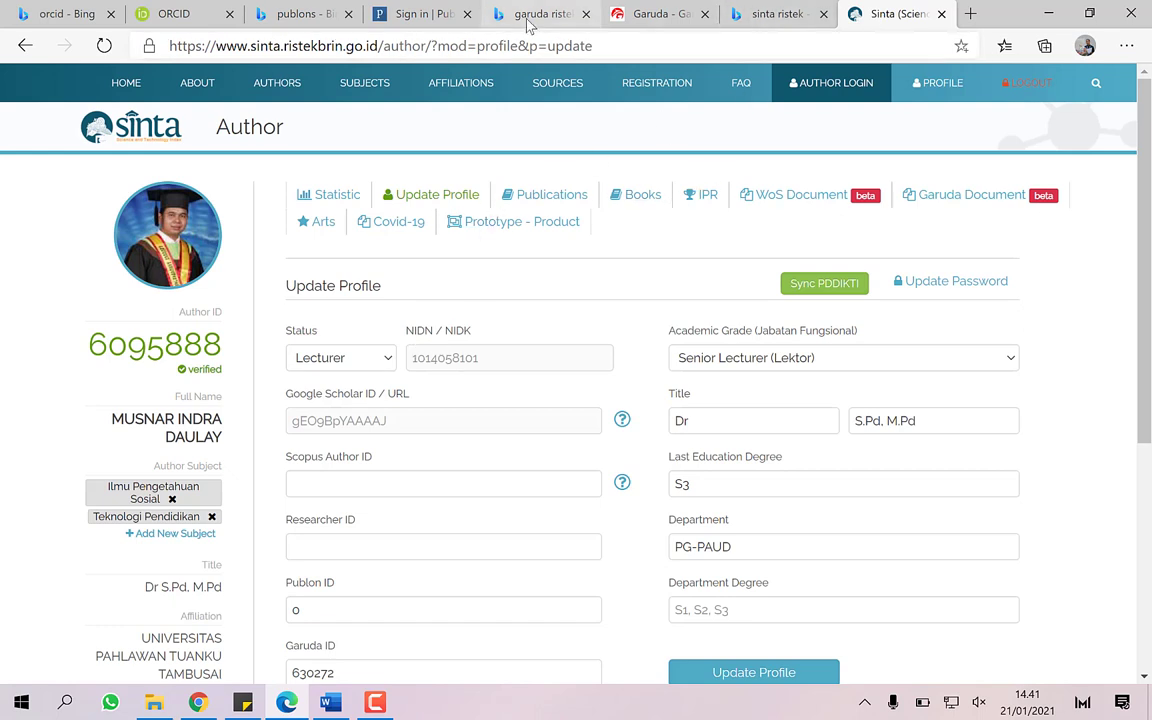
left_click(437, 18)
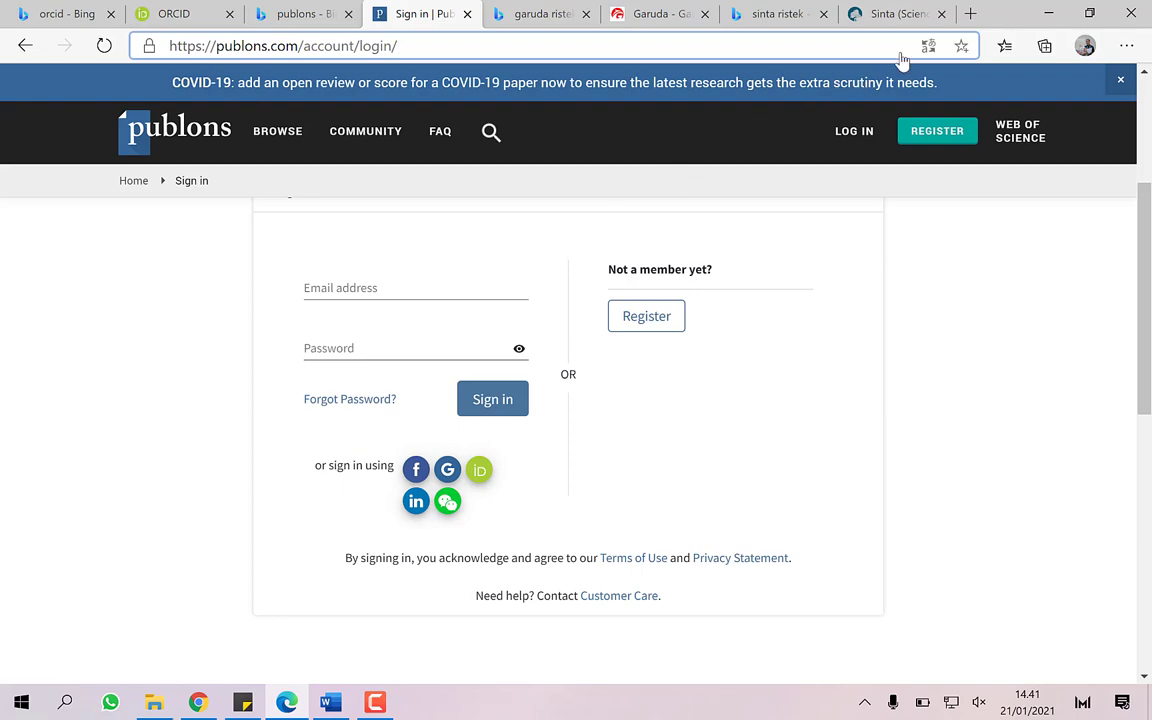
In a new tab, search Bing for 'gmail' and open the Gmail result.
left_click(968, 13)
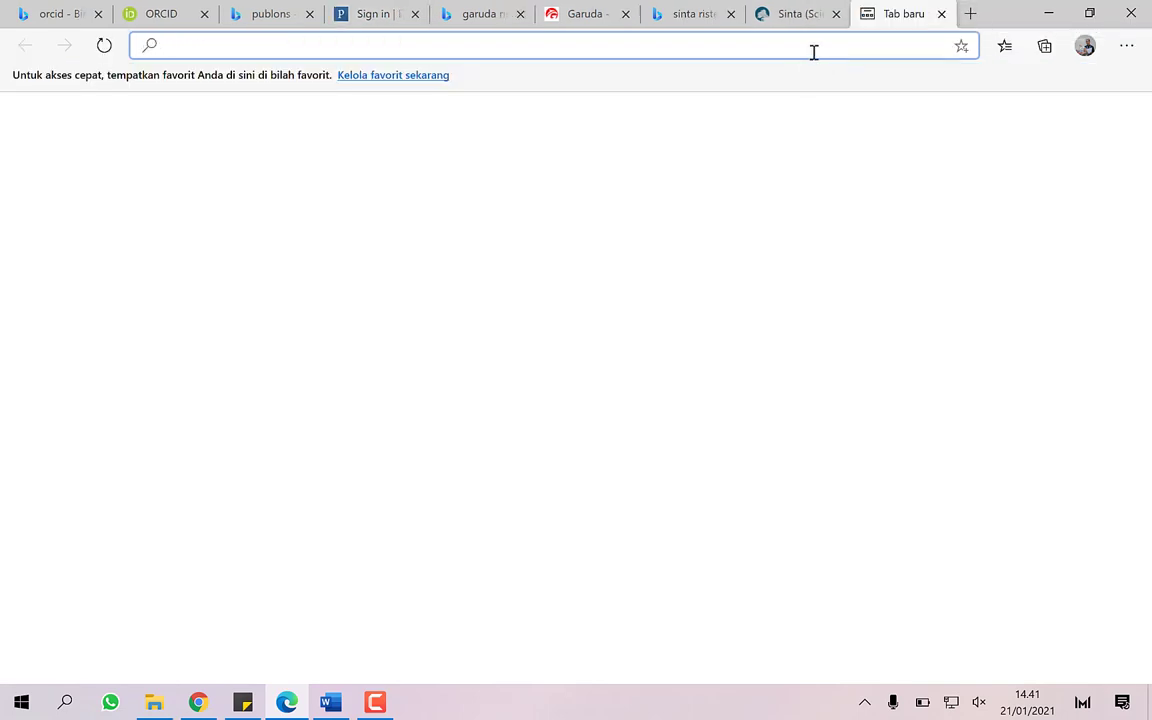
type("gma")
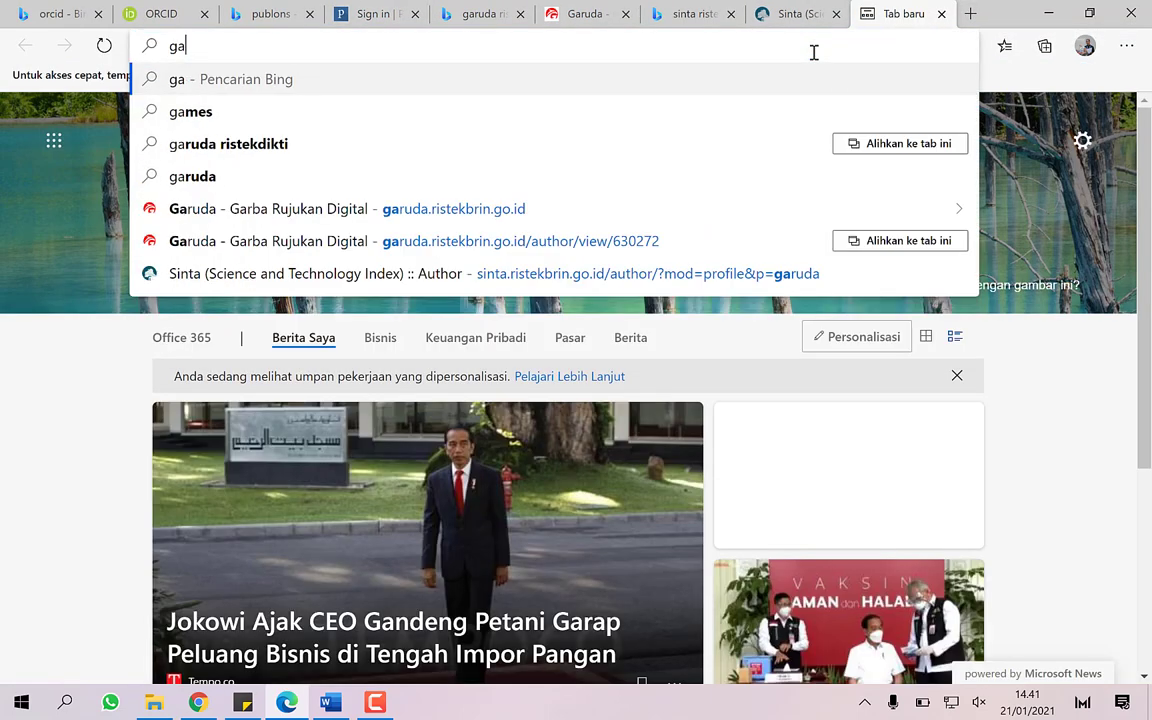
key("BackSpace")
type("mail")
key("Return")
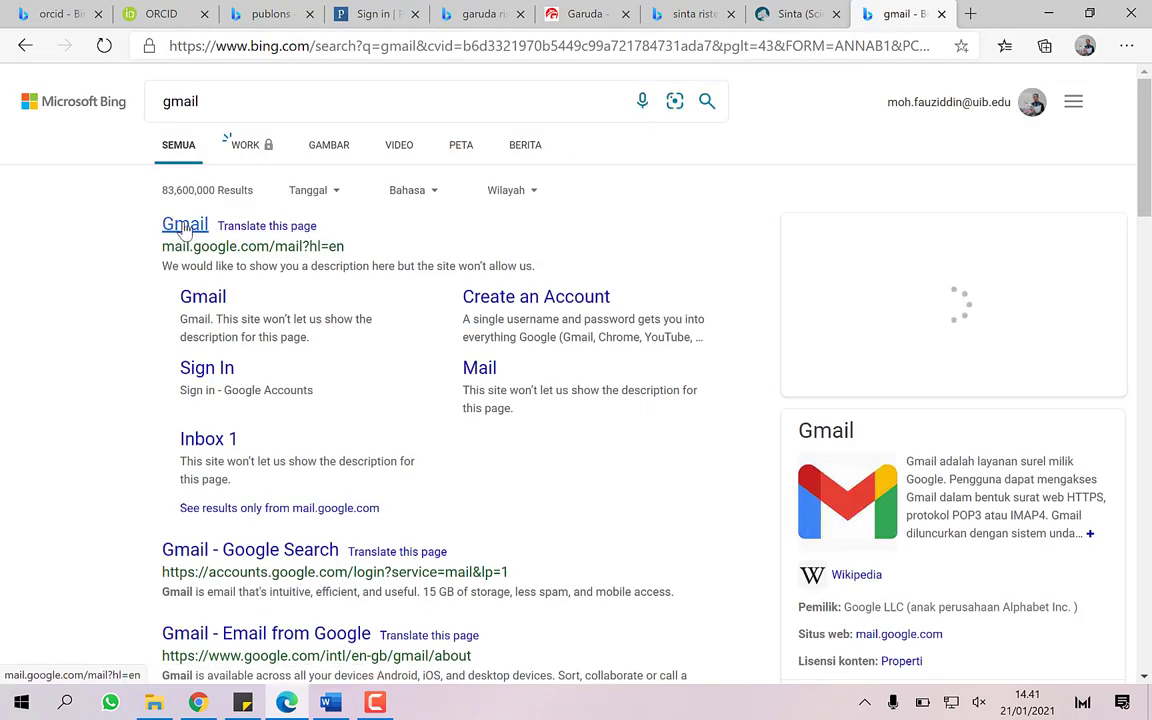
left_click(182, 226)
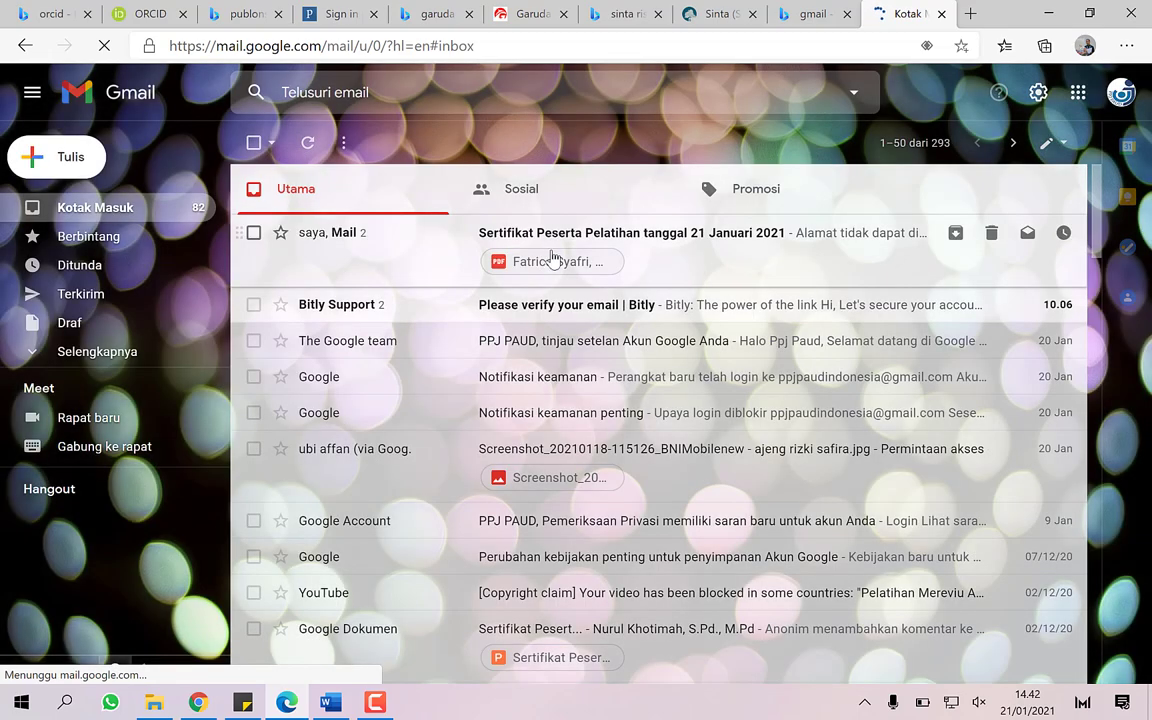
From the Gmail account menu, choose 'Tambahkan akun lainnya' to add another Google account.
left_click(1121, 93)
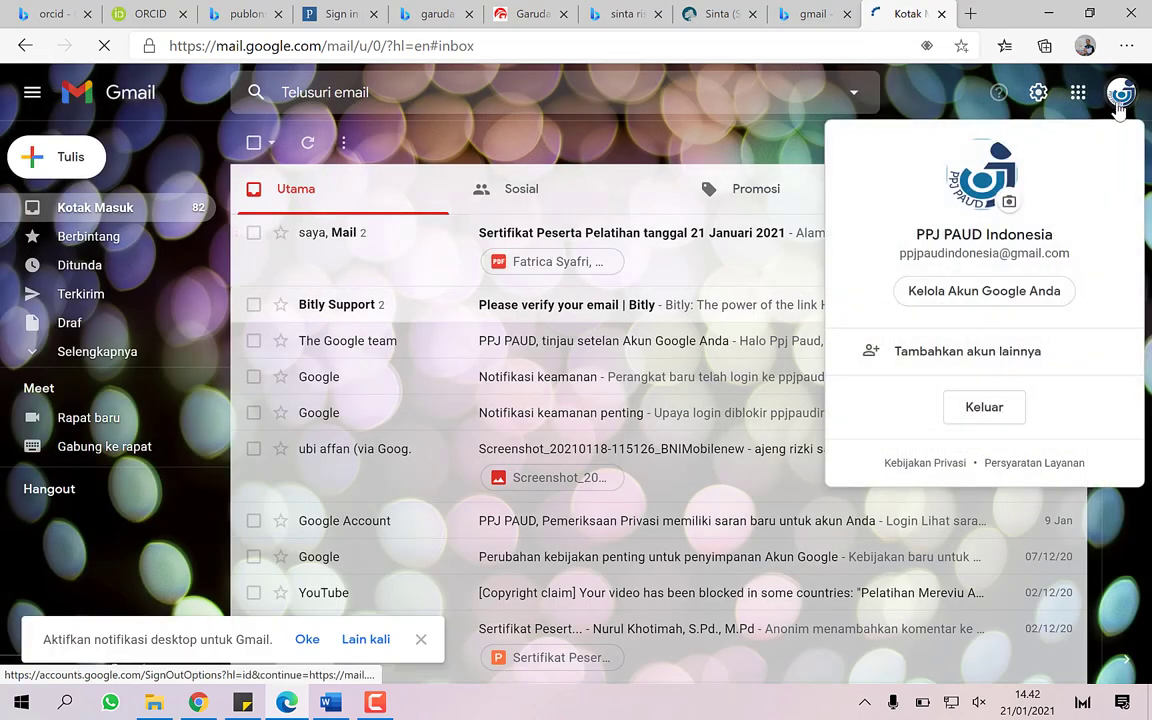
left_click(984, 291)
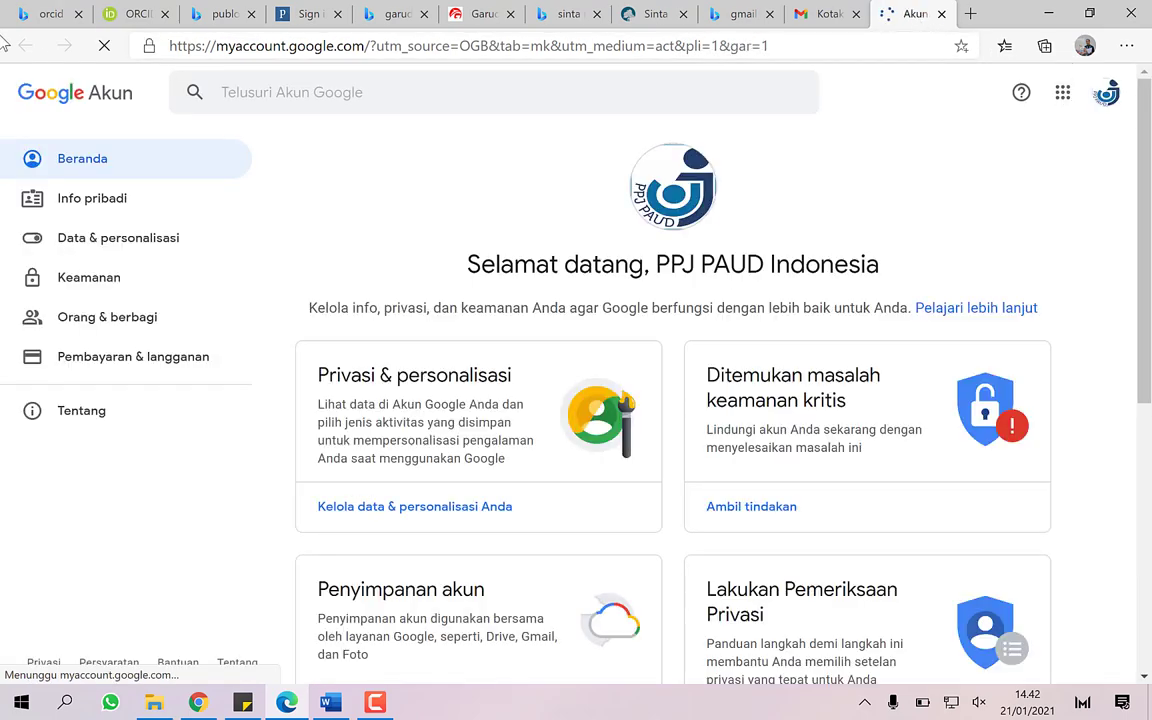
left_click(941, 15)
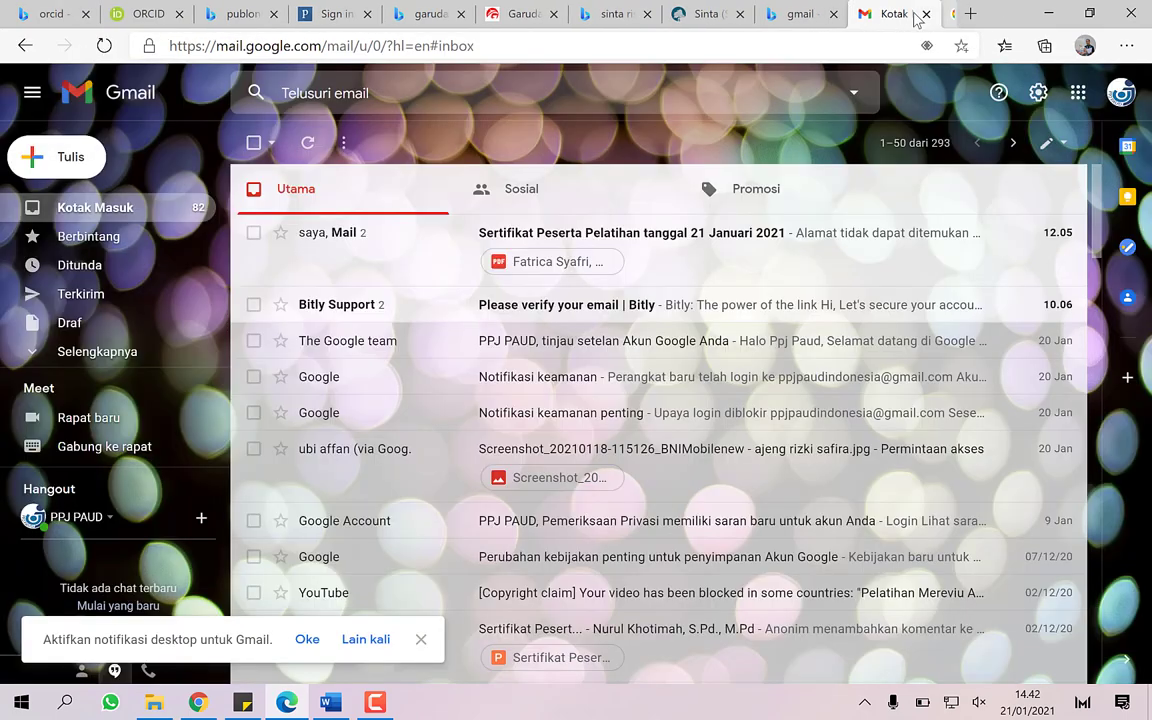
left_click(1121, 98)
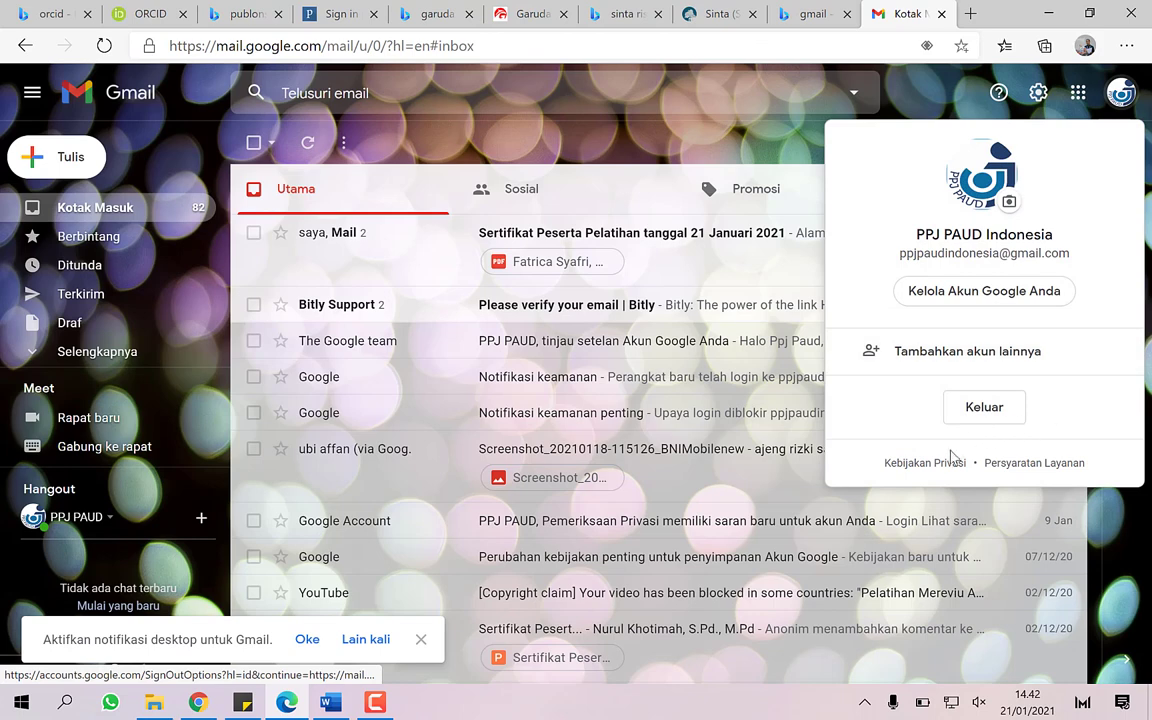
left_click(980, 360)
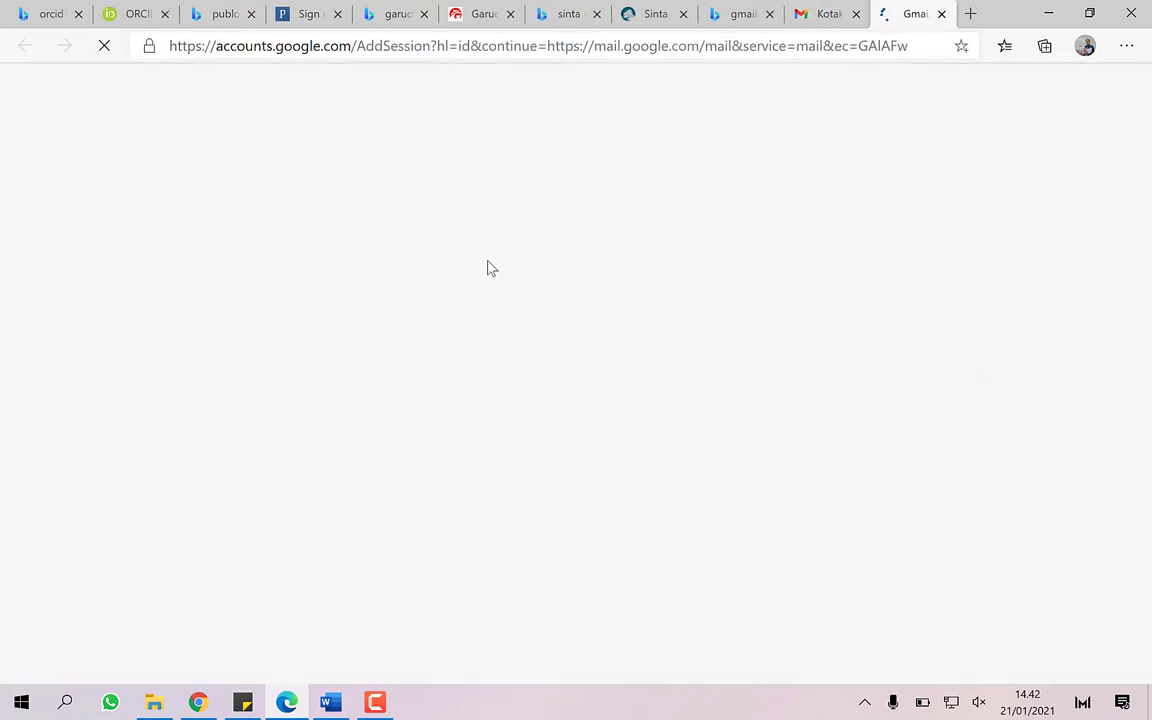
Sign in with the suggested second account address and its password.
double_click(514, 342)
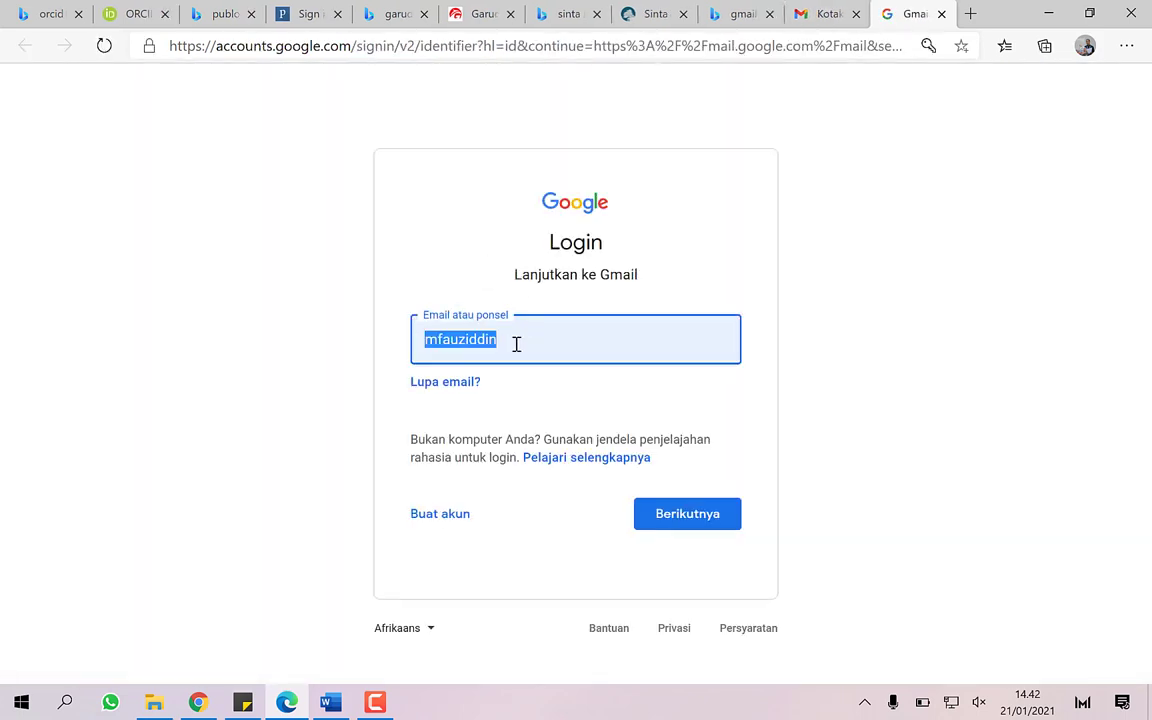
type("mus")
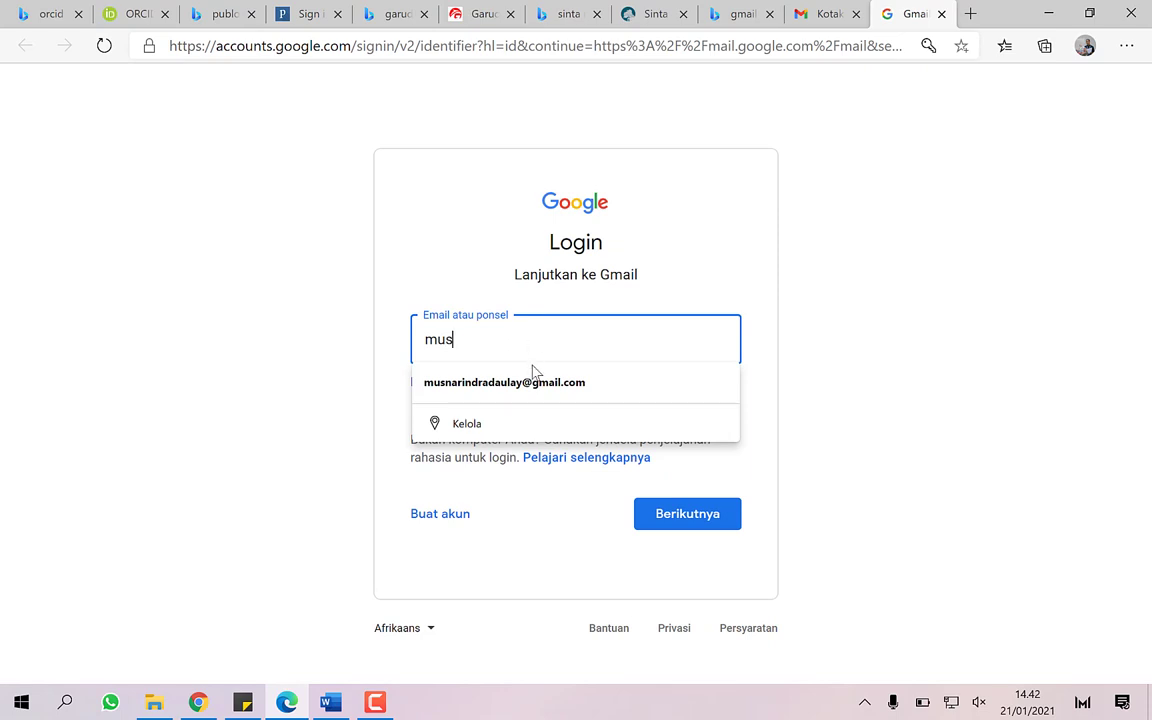
left_click(524, 382)
left_click(675, 525)
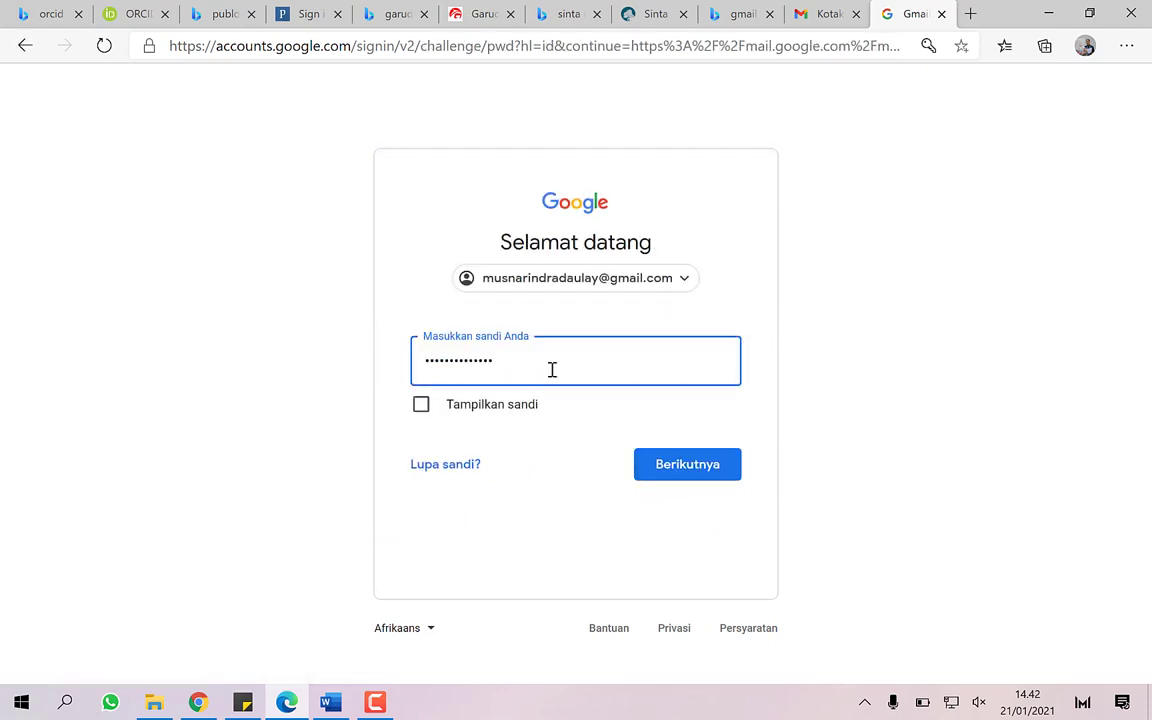
double_click(551, 368)
type("••")
left_click(551, 368)
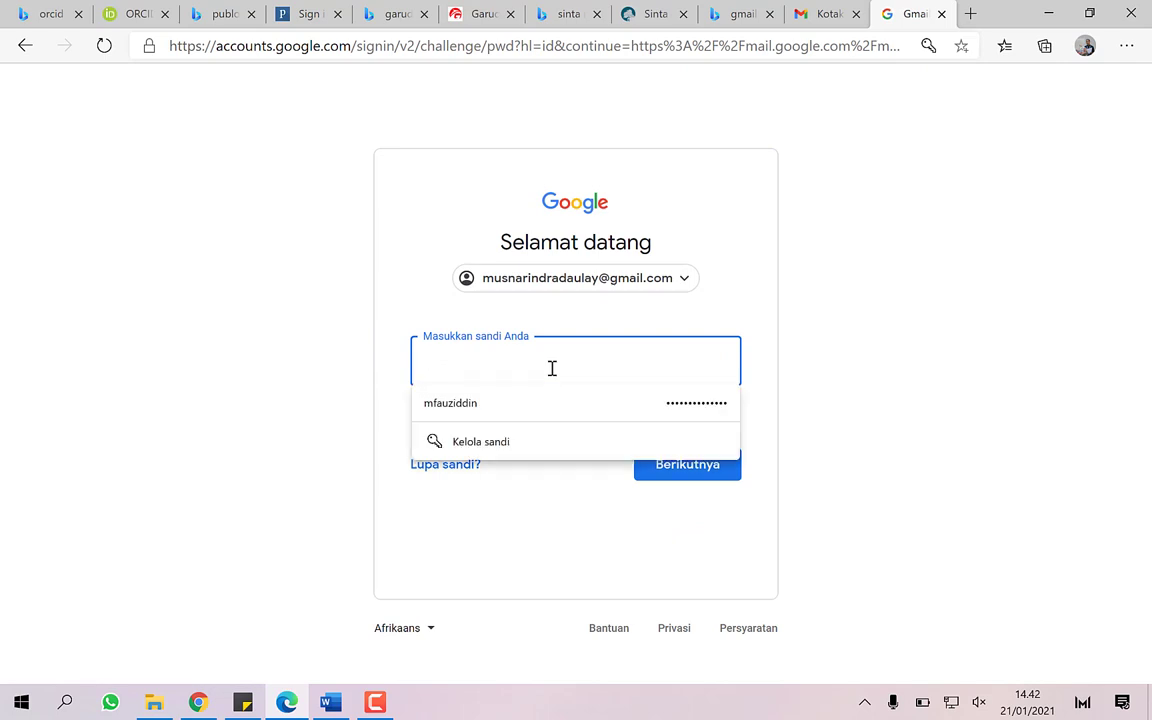
left_click(551, 368)
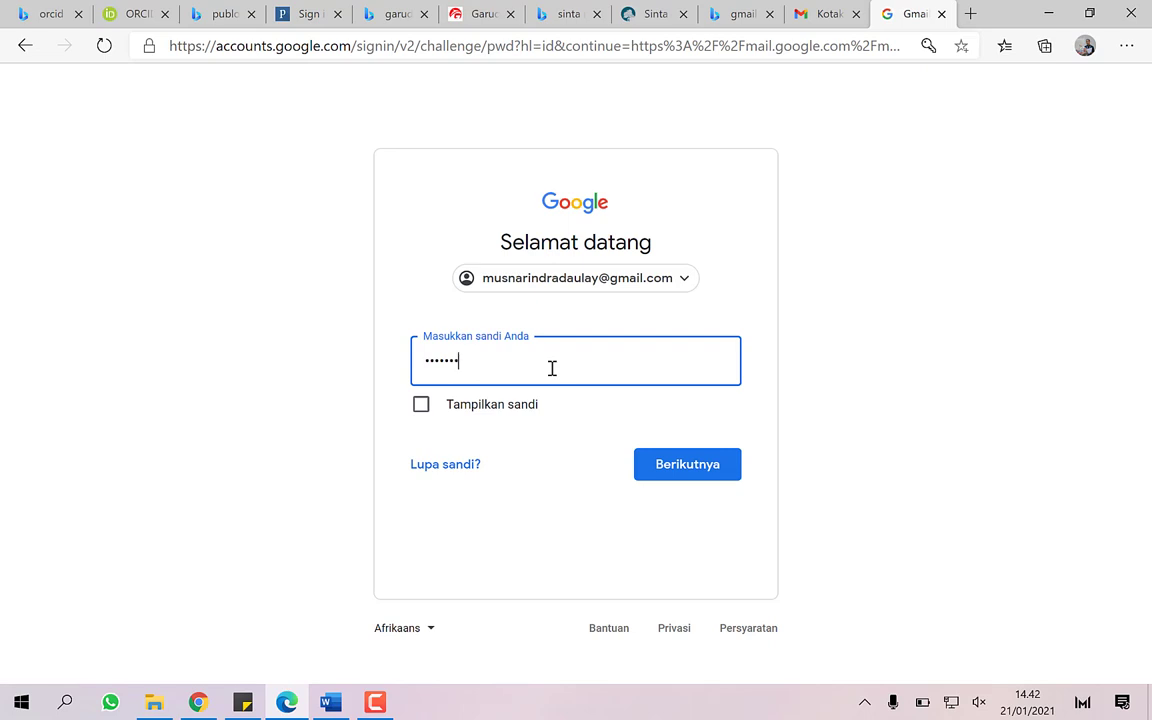
left_click(679, 464)
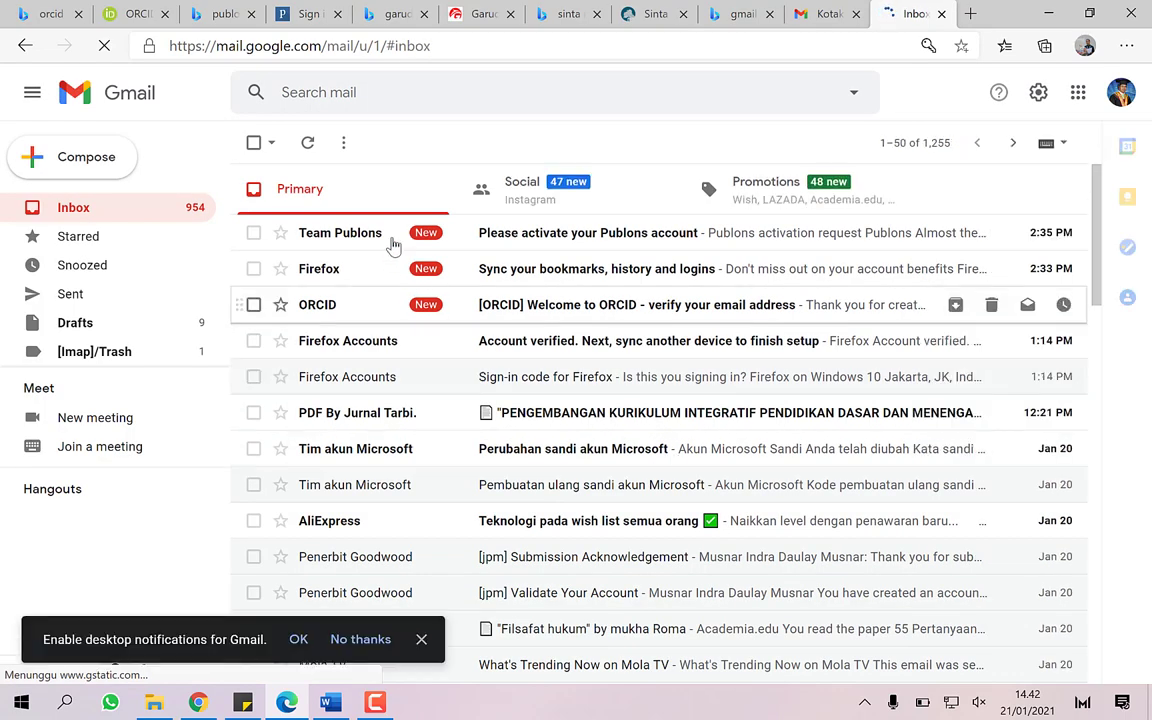
Open the '[ORCID] Welcome to ORCID' email and follow its 'Verify your email address' link.
left_click(365, 308)
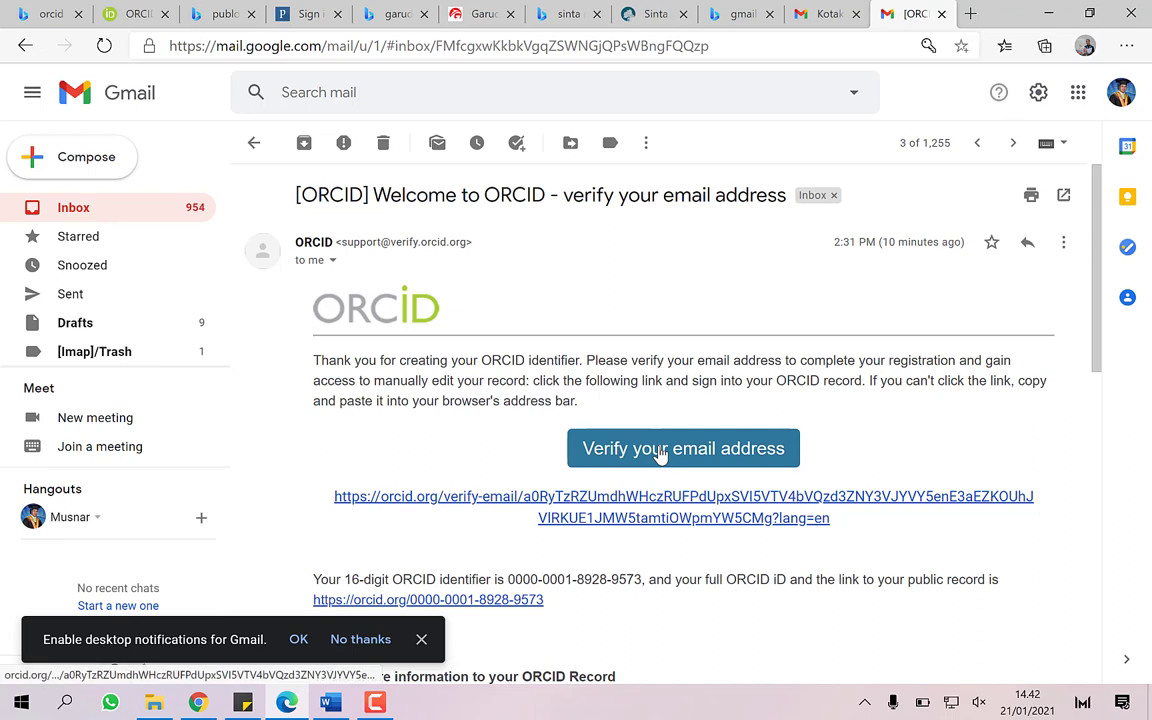
left_click(660, 451)
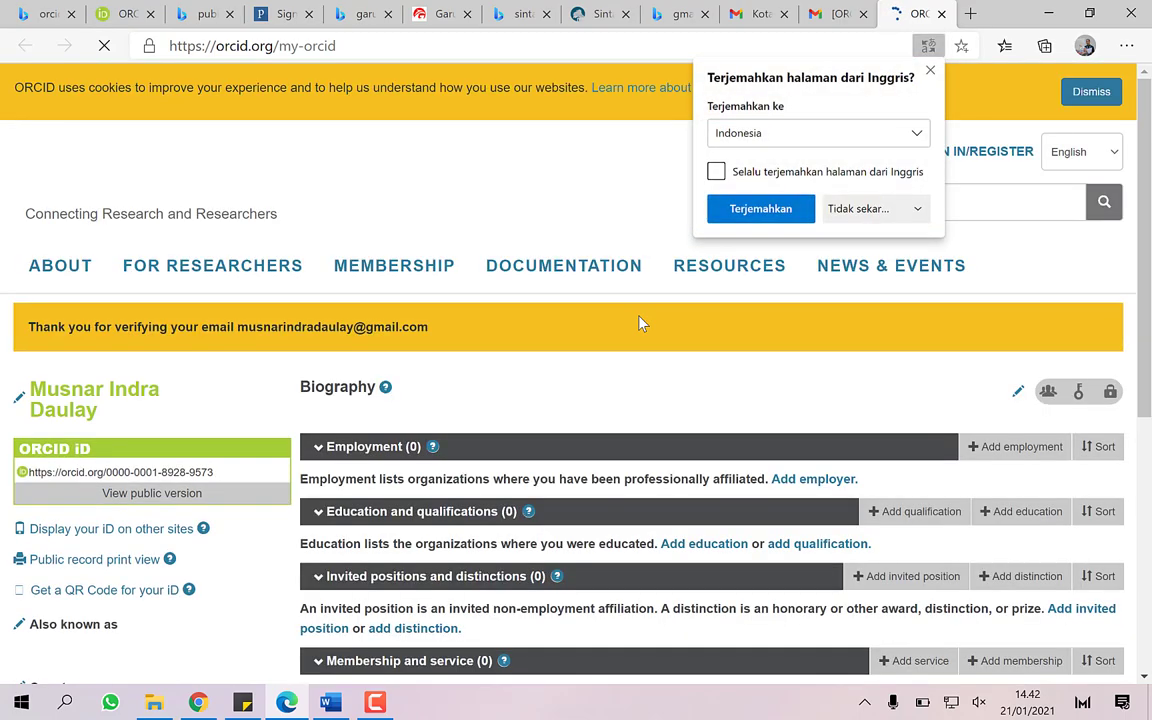
Choose Indonesia in the ORCID Country editor and save the change.
left_click(930, 74)
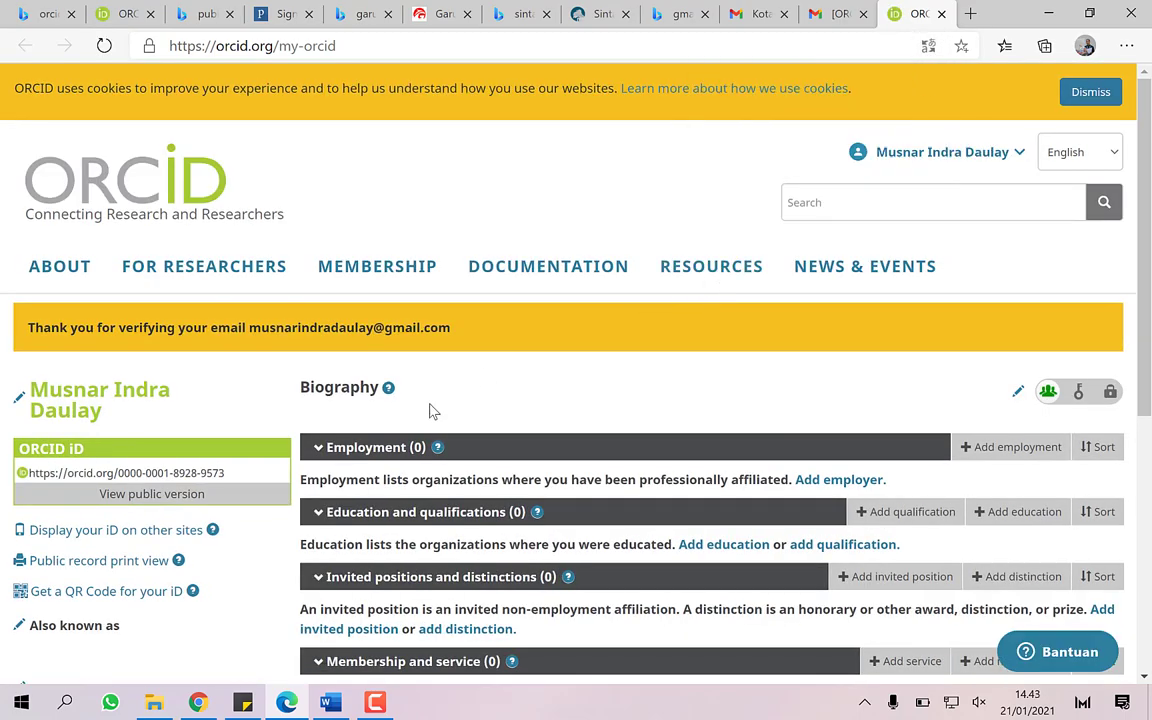
scroll(432, 411, "down", 2)
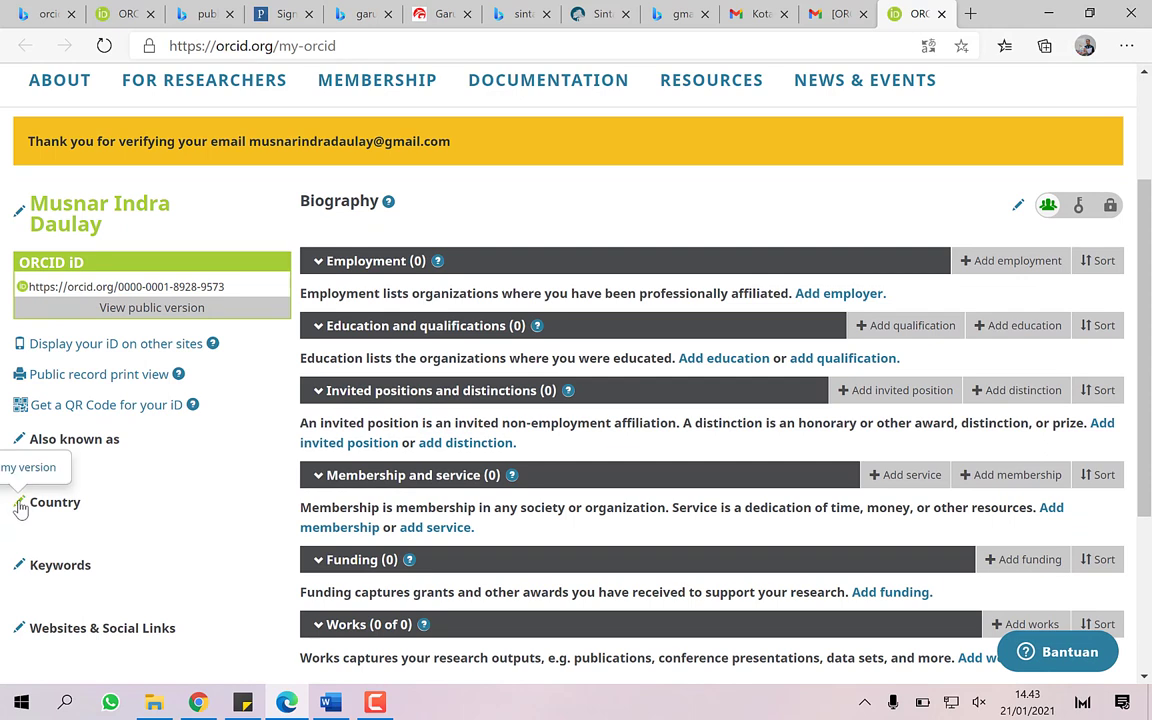
left_click(19, 505)
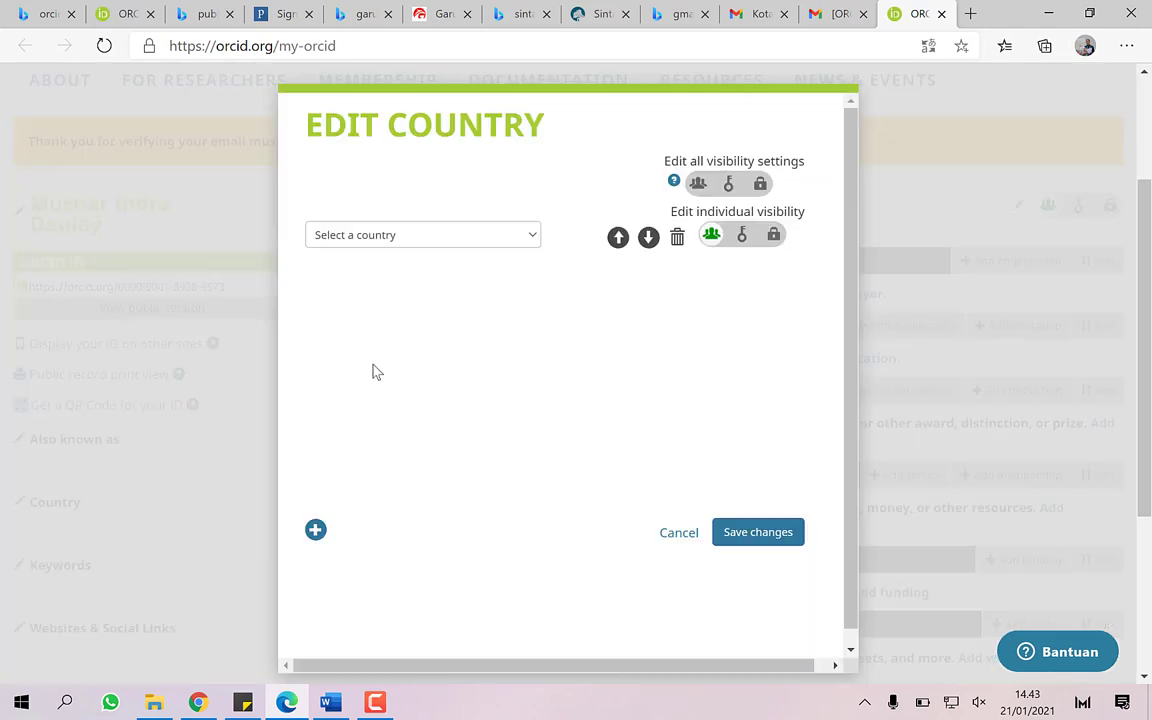
left_click(433, 236)
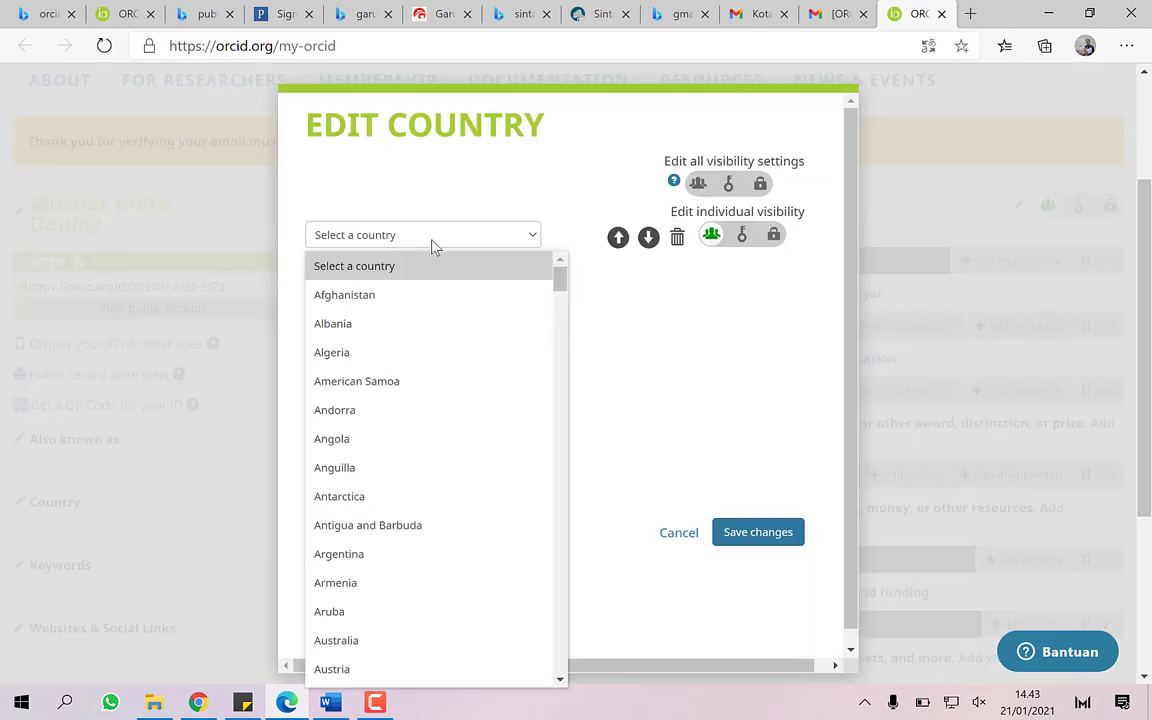
key("i")
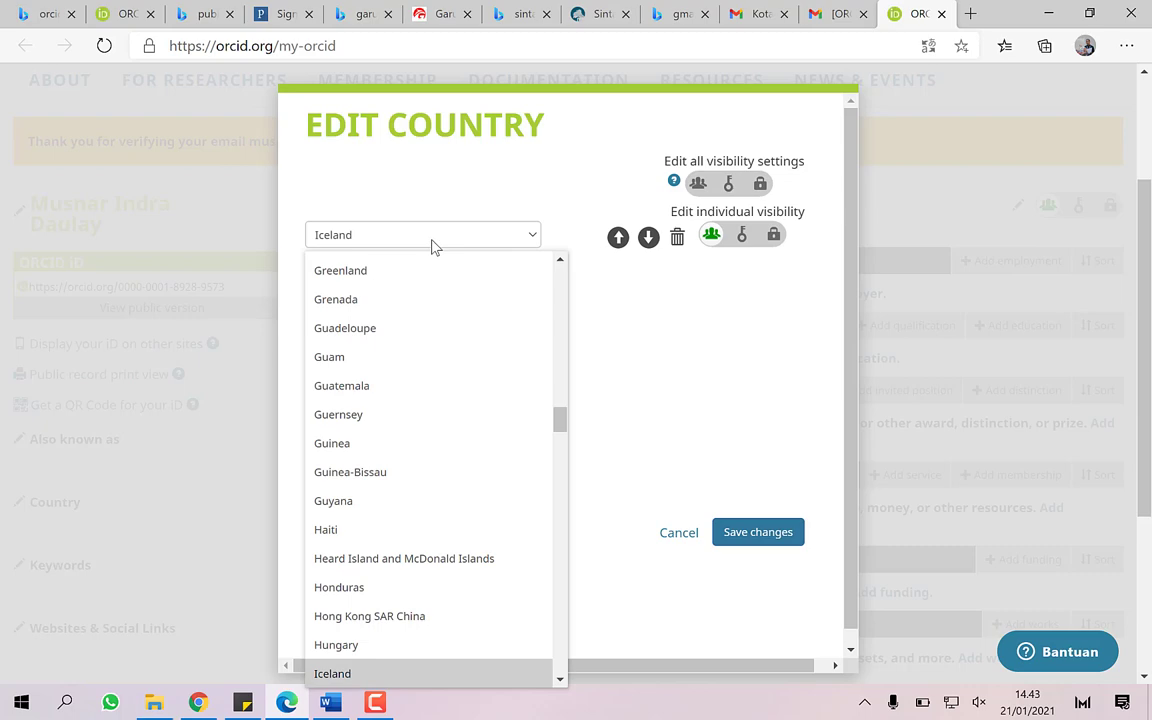
key("Down")
key("Down")
key("Return")
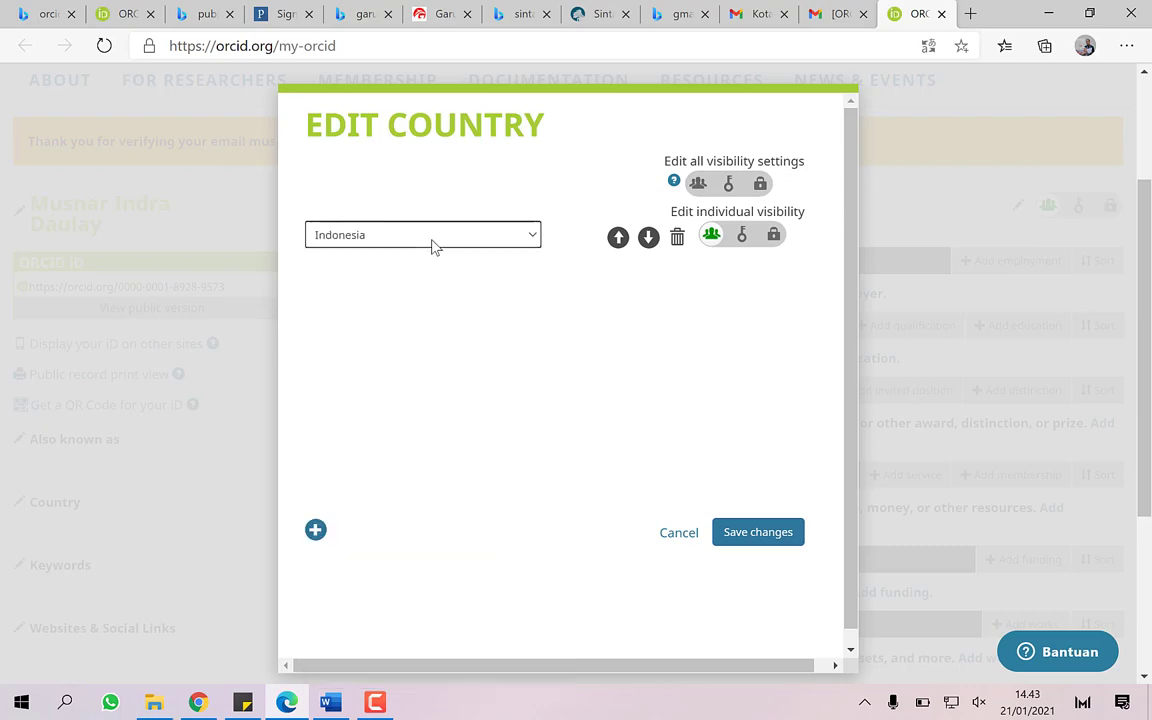
left_click(767, 533)
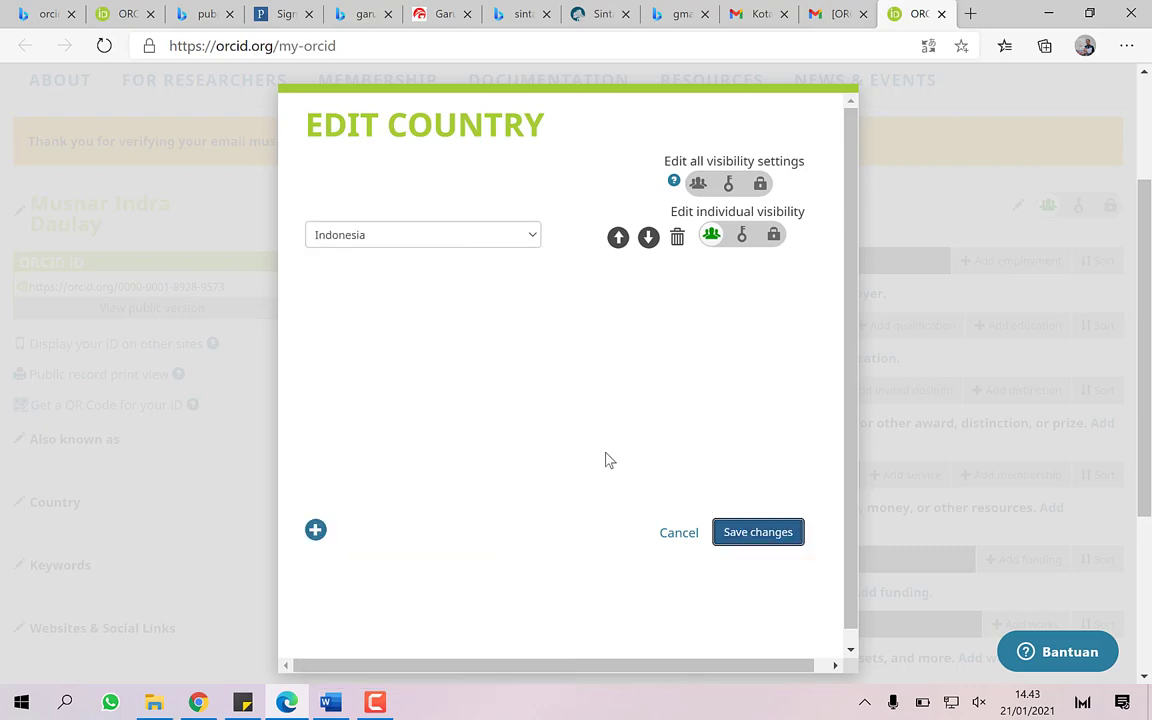
scroll(44, 491, "down", 1)
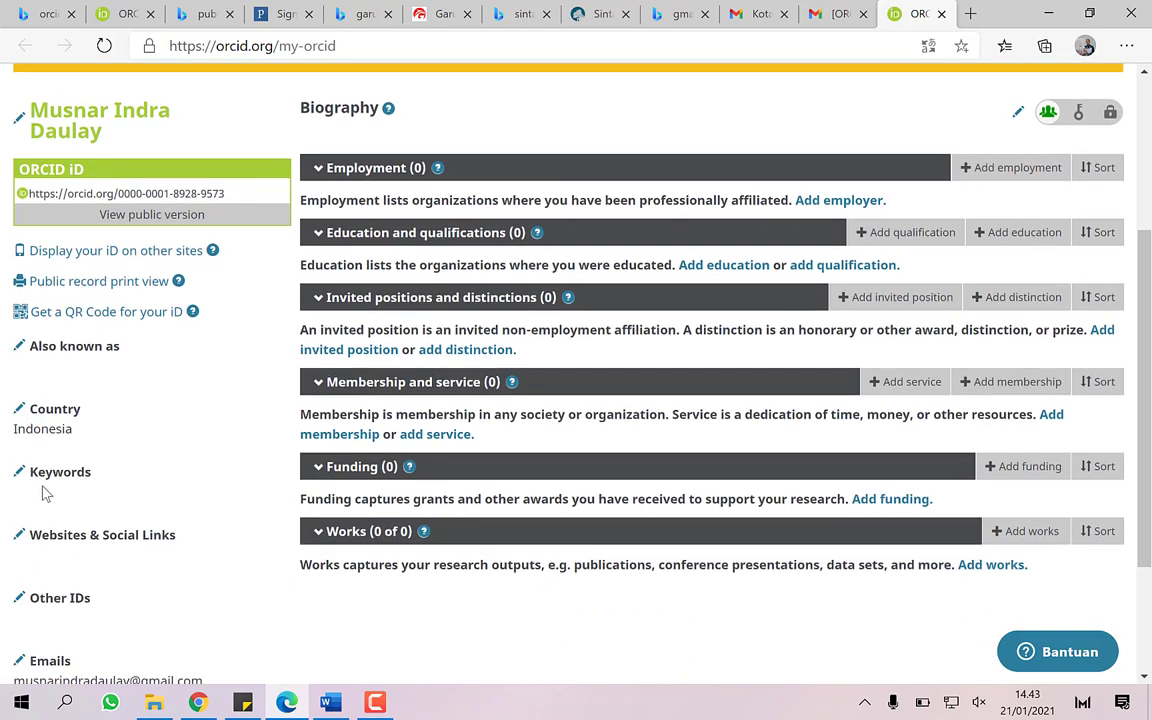
scroll(22, 550, "down", 1)
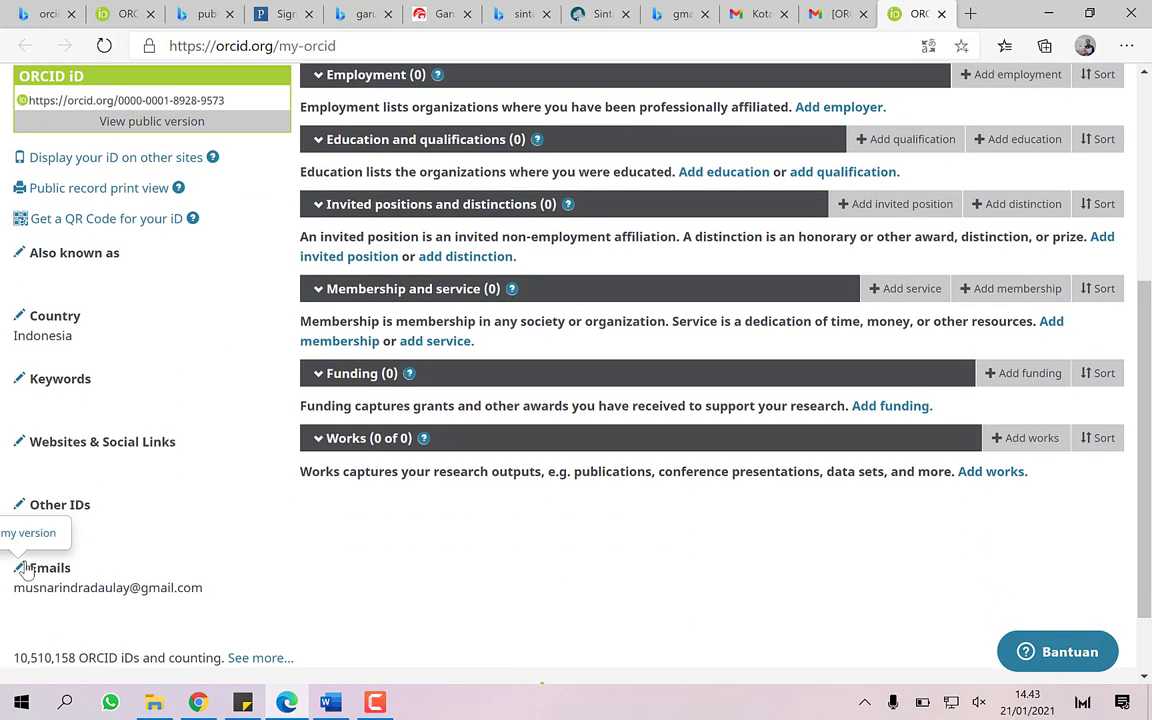
scroll(548, 373, "up", 2)
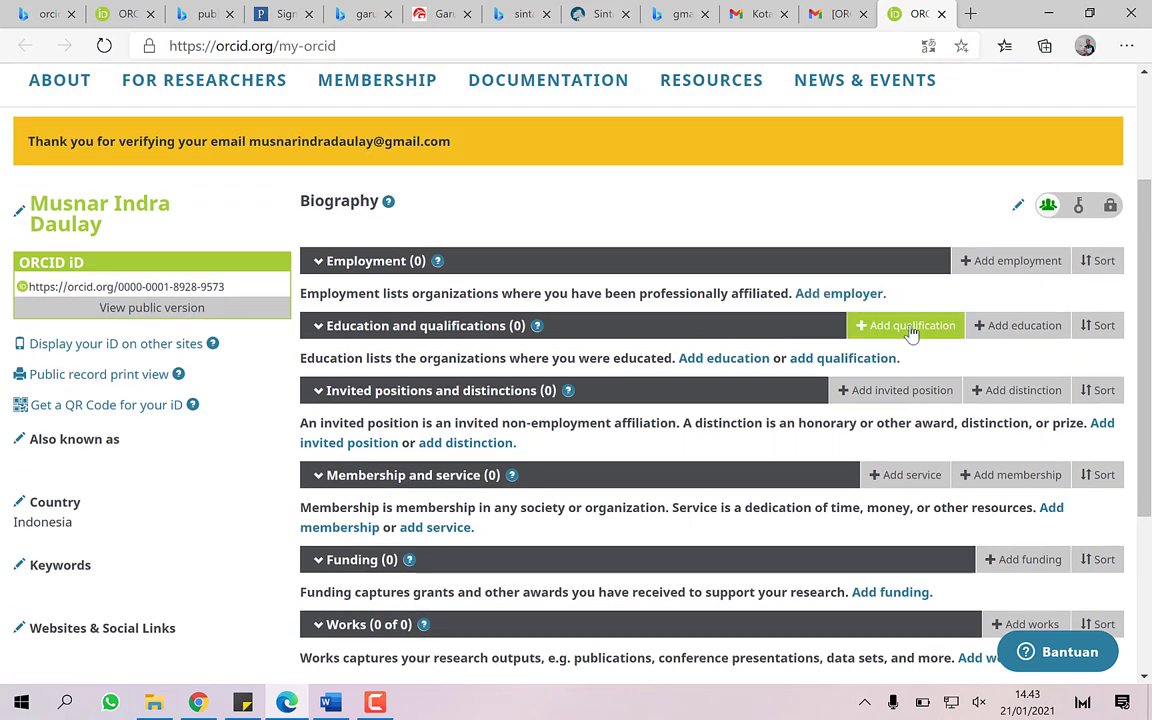
Start a new qualification for Universitas Riau in Pekanbaru, Riau.
left_click(910, 329)
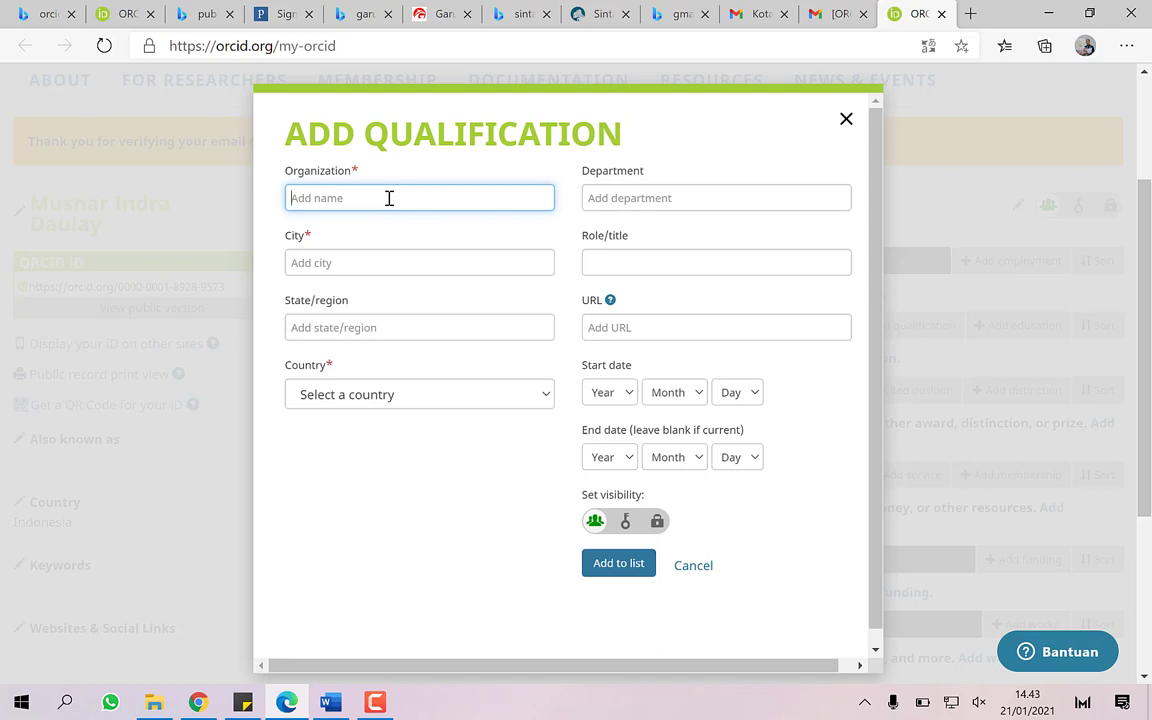
type("Universitas Riau")
key("Tab")
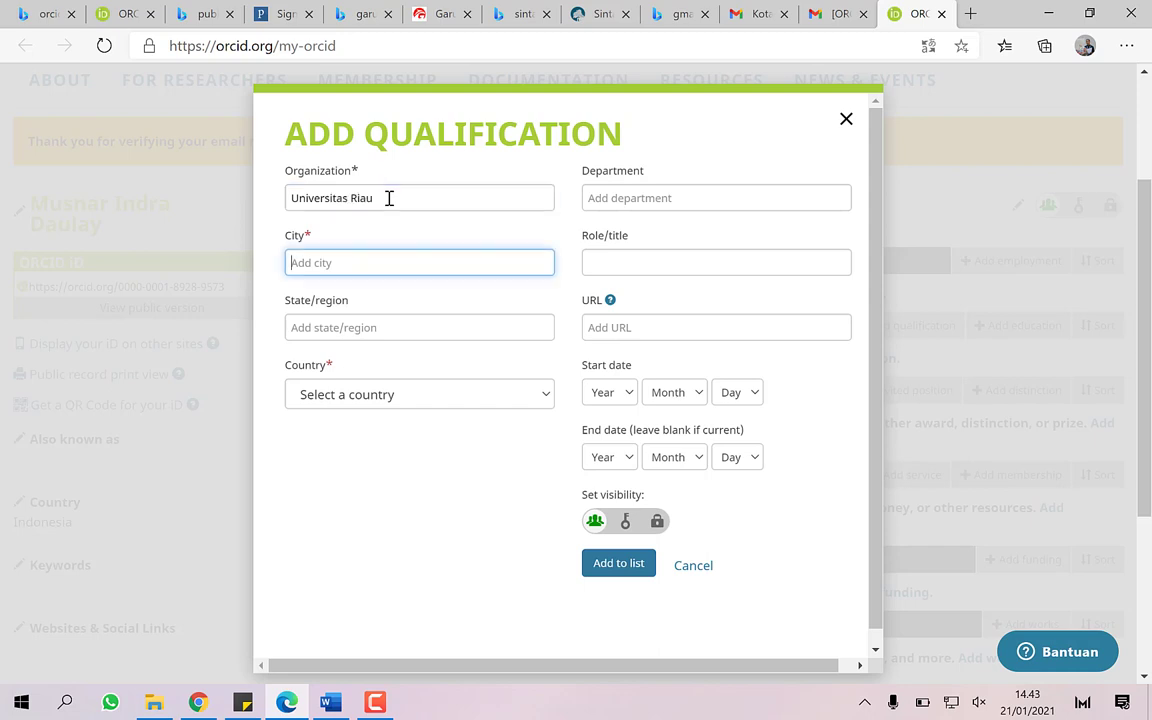
type("Pekanbaru")
key("Tab")
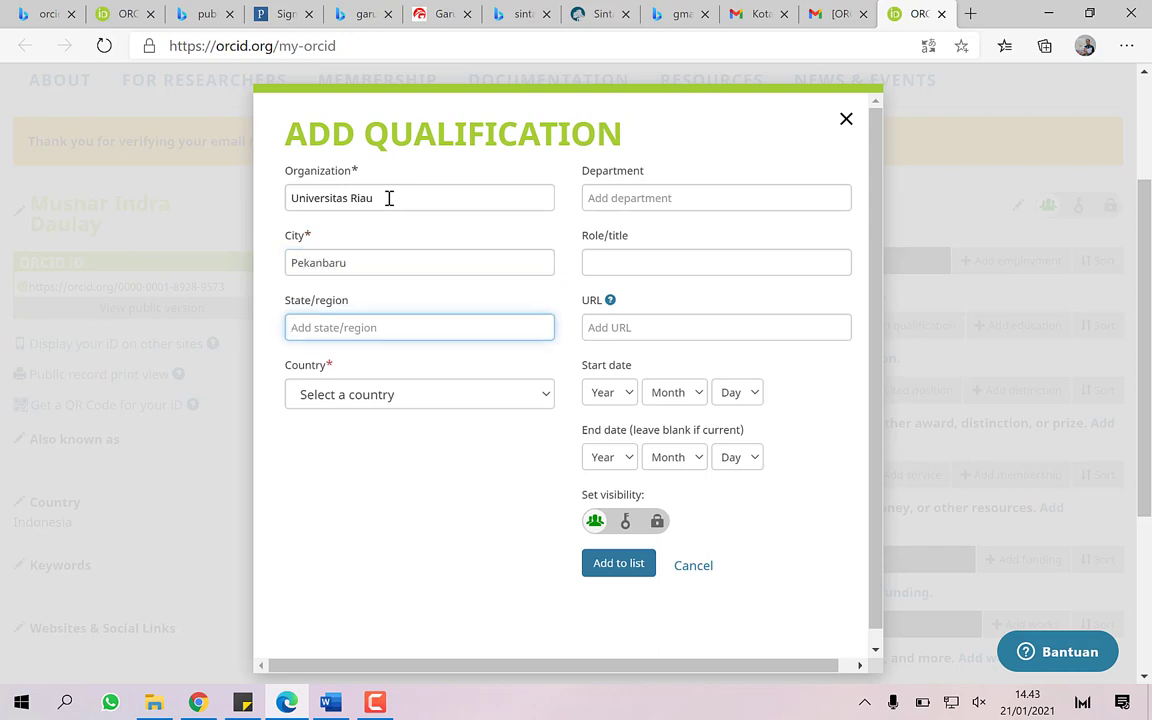
type("Riau")
key("Tab")
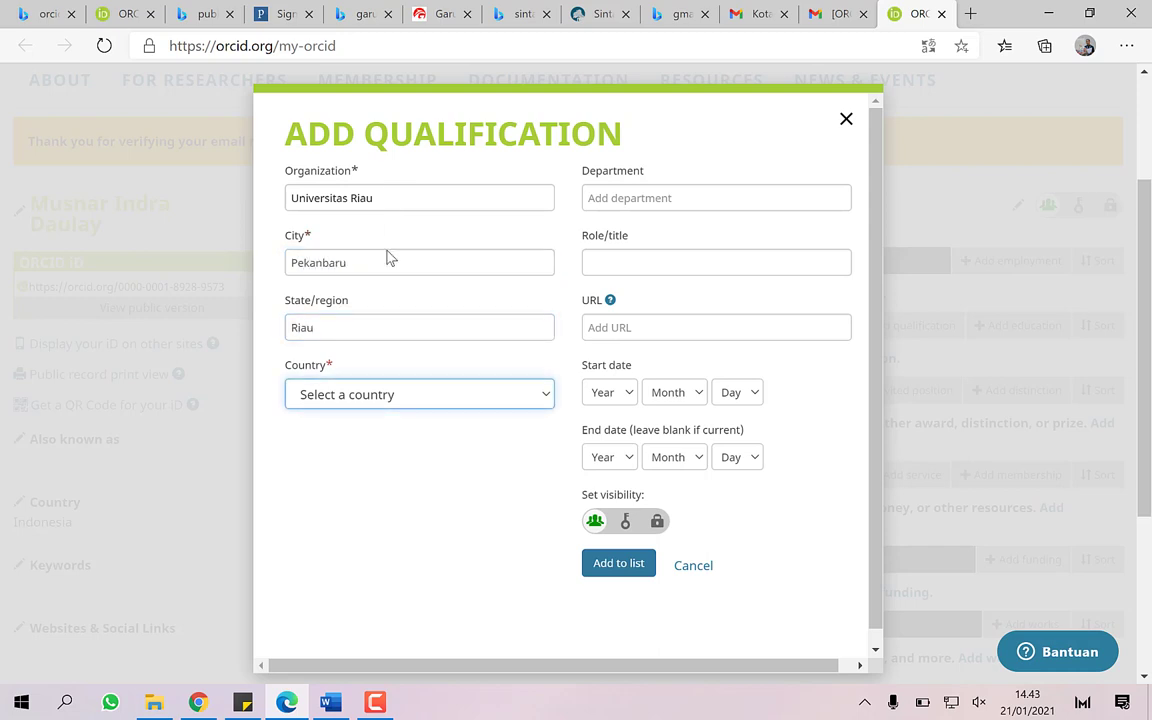
Set the country to Indonesia and the department to Pendidikan Sejarah, with title S.Pd.
left_click(378, 398)
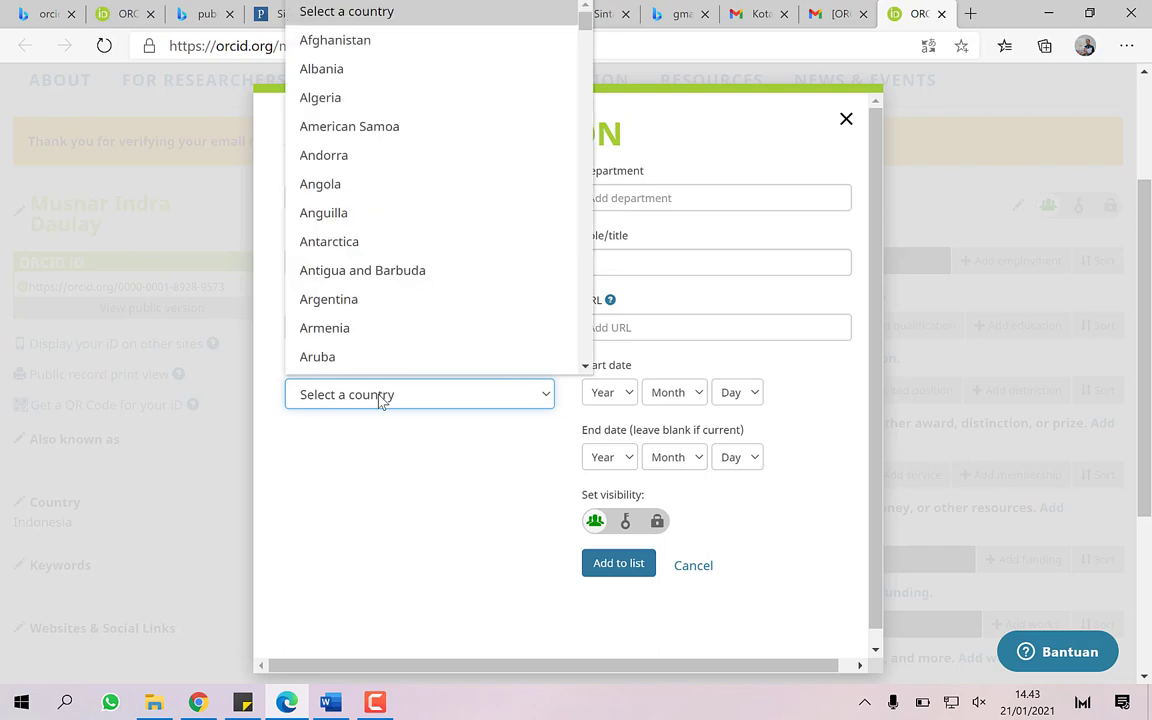
type("Indo")
key("Return")
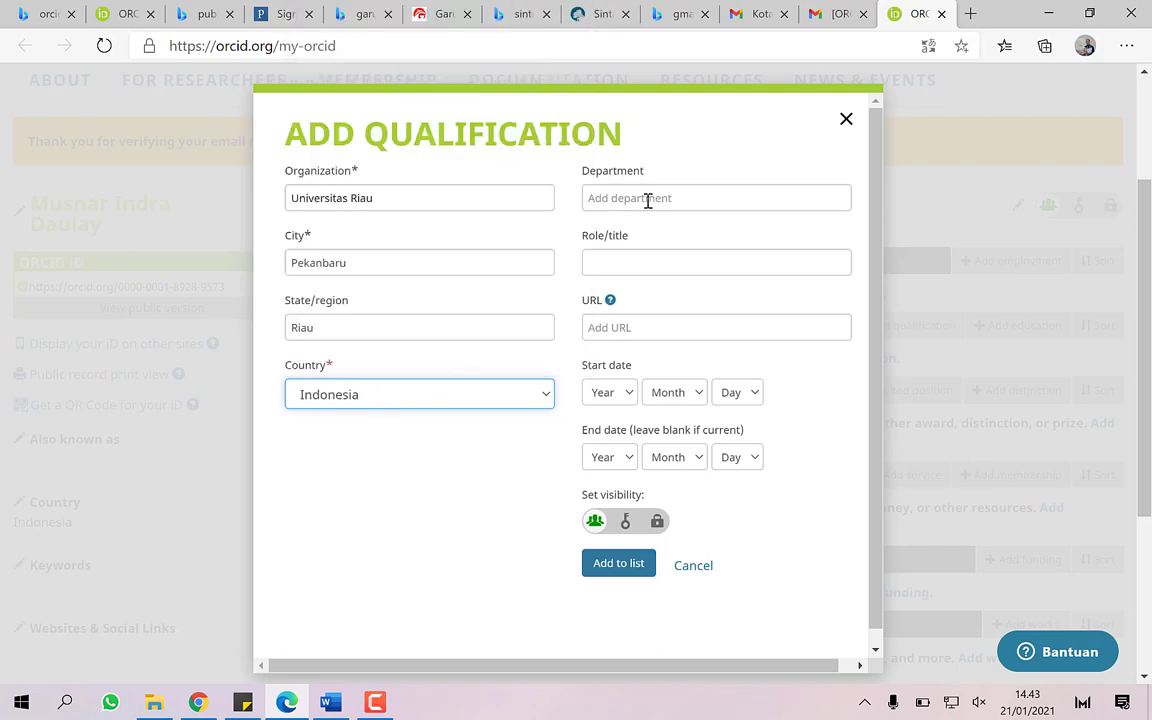
left_click(648, 200)
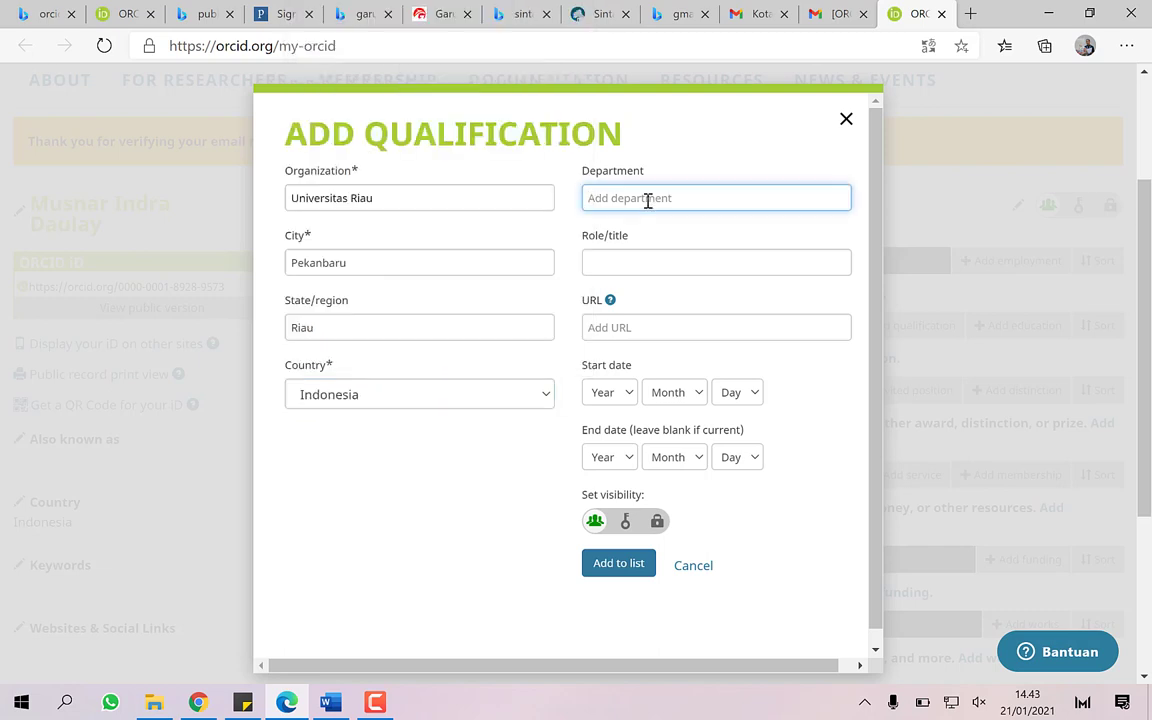
type("Pendidikan Sejarah")
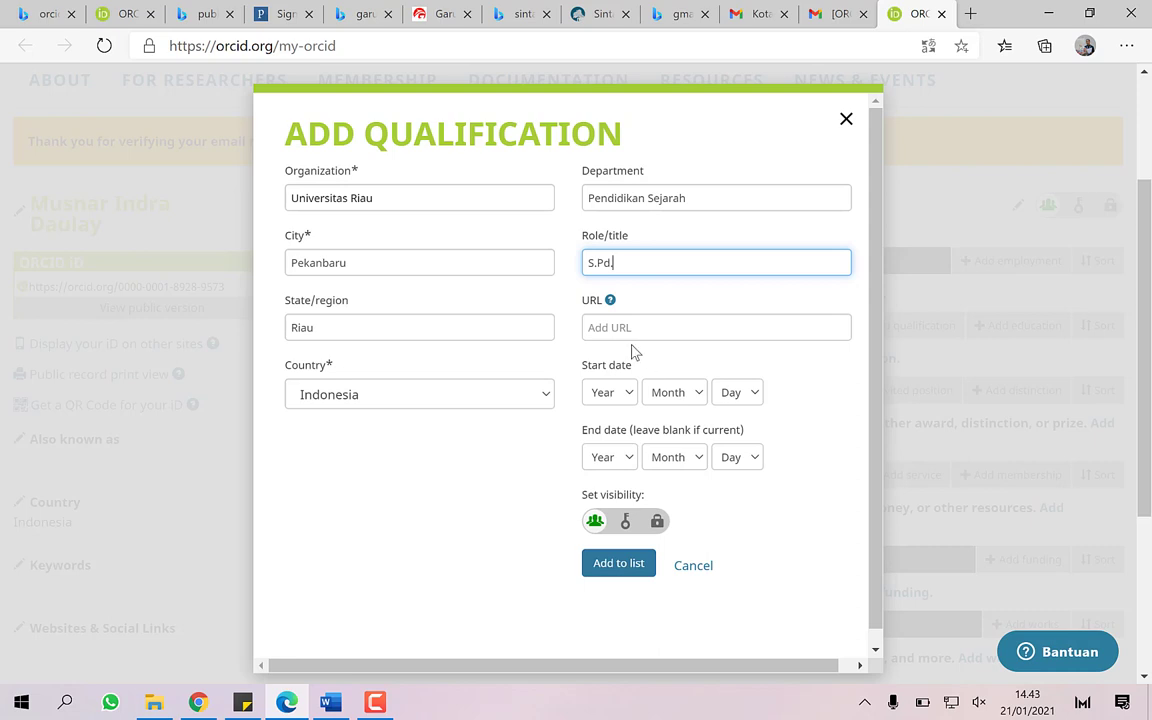
scroll(640, 352, "down", 1)
Set the qualification start date to year 2000, month 06, day 17.
left_click(631, 383)
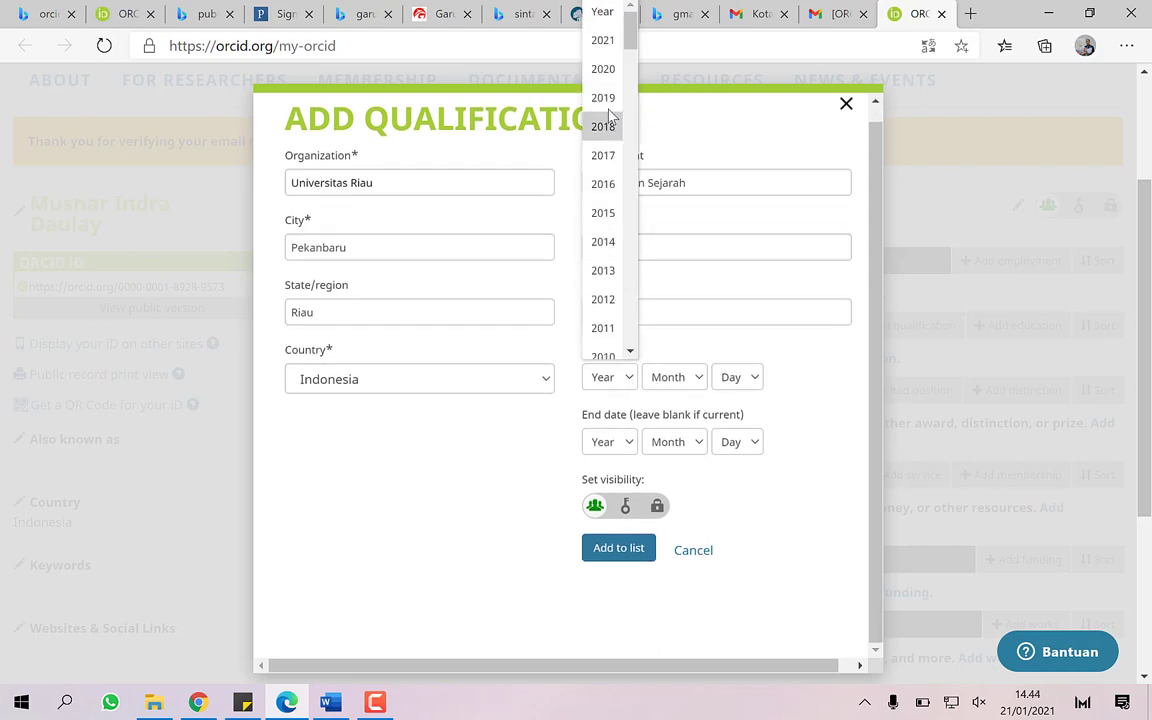
scroll(612, 300, "down", 3)
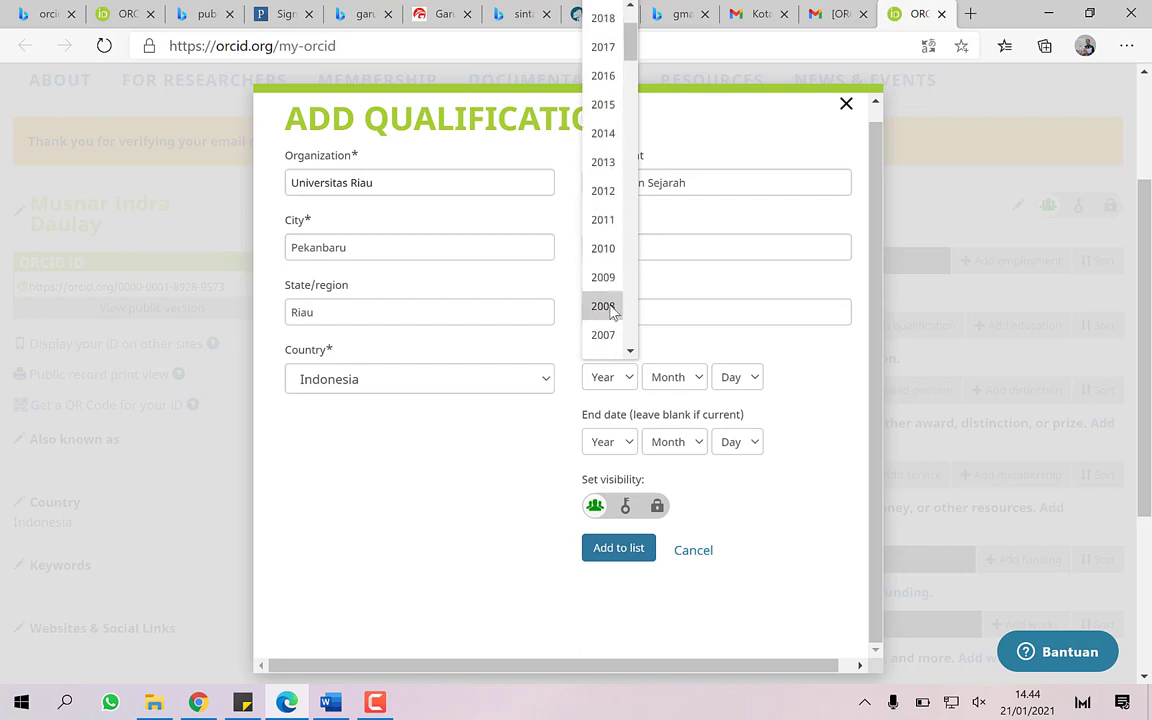
scroll(605, 289, "down", 2)
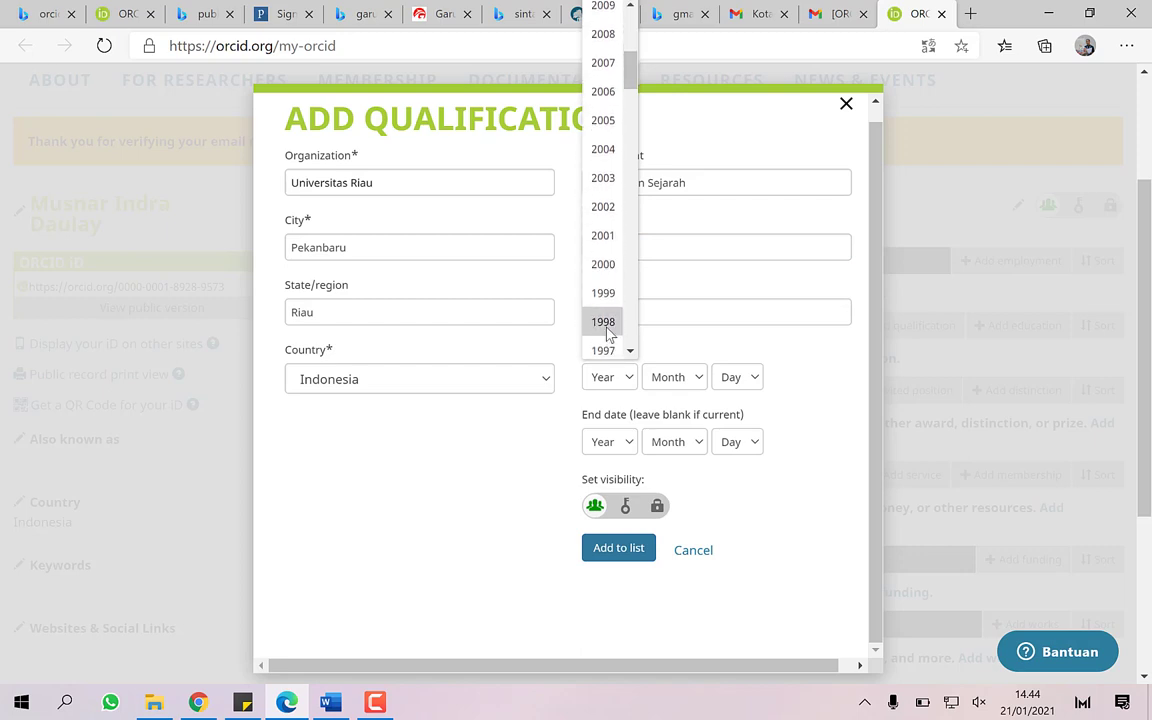
left_click(603, 266)
left_click(689, 379)
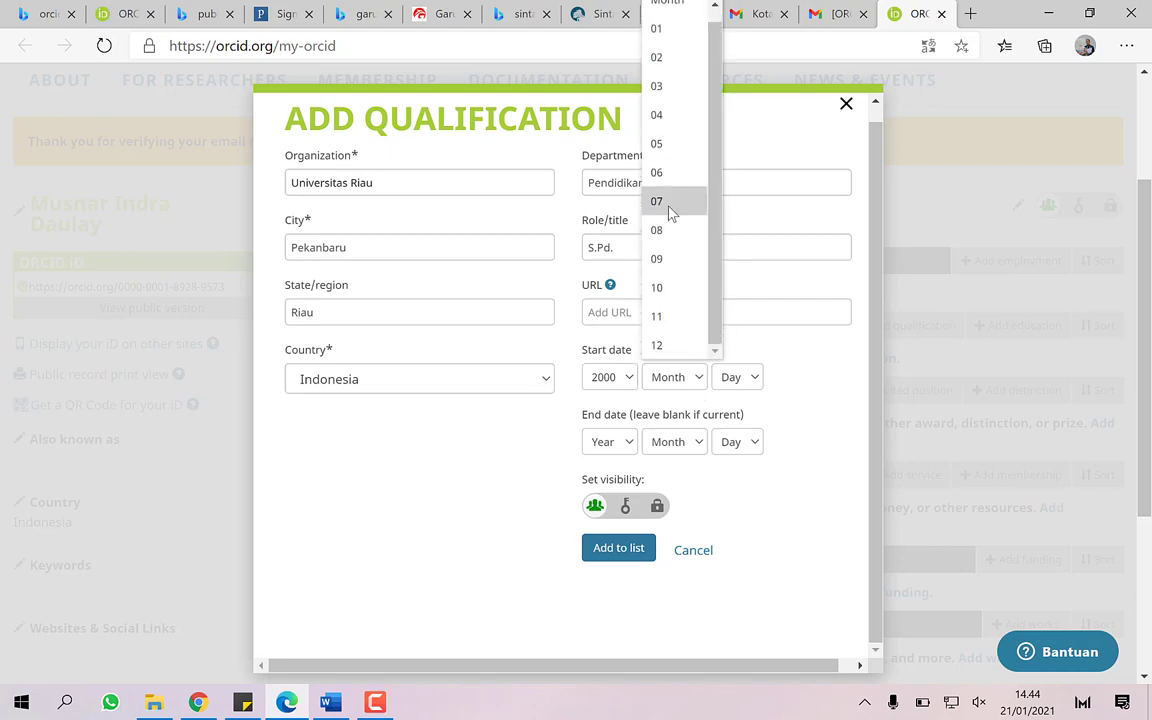
left_click(672, 173)
left_click(748, 380)
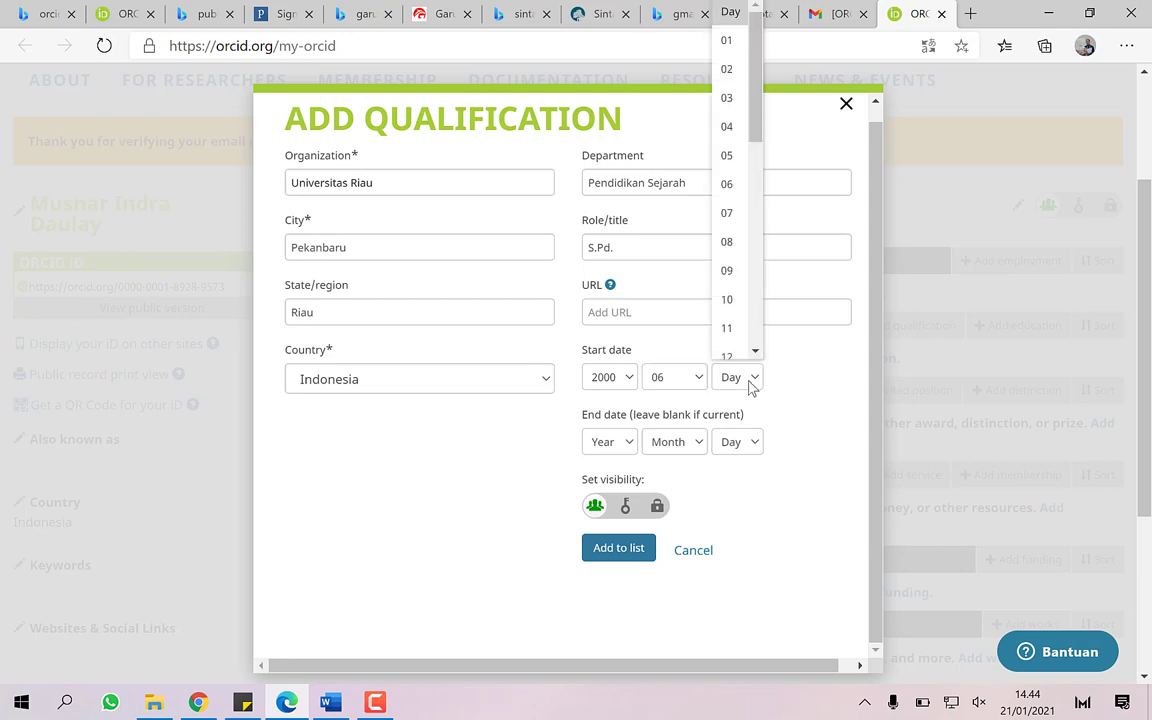
scroll(740, 340, "down", 1)
scroll(731, 320, "down", 1)
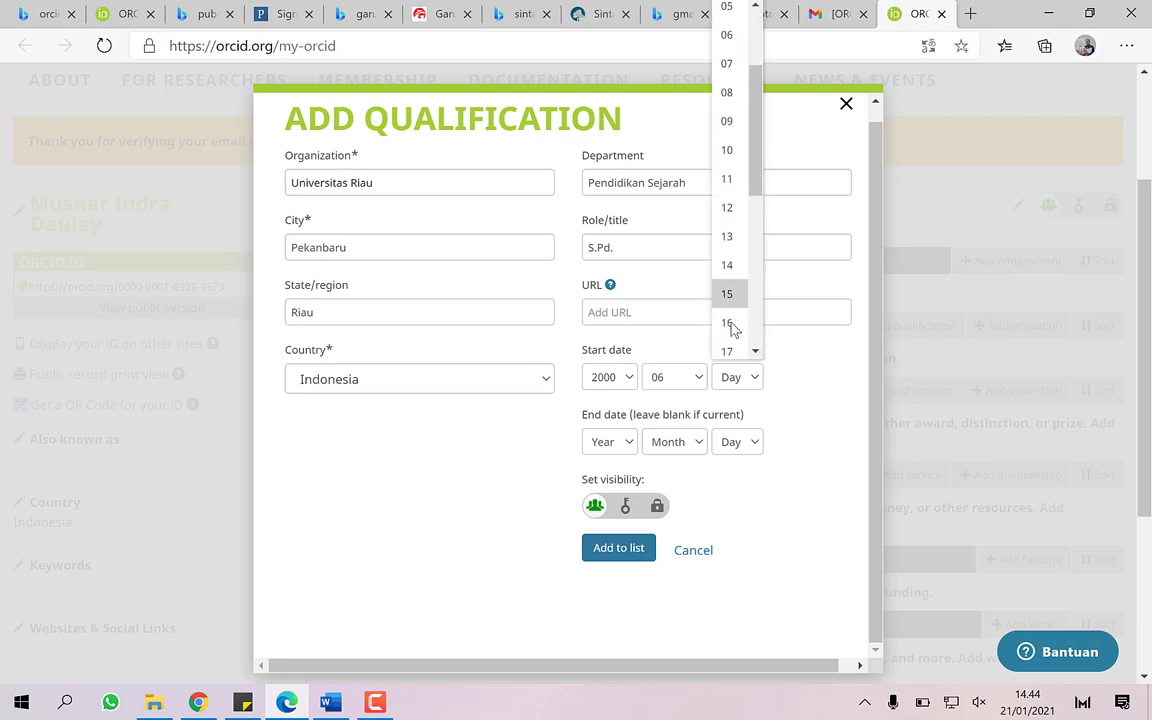
left_click(730, 345)
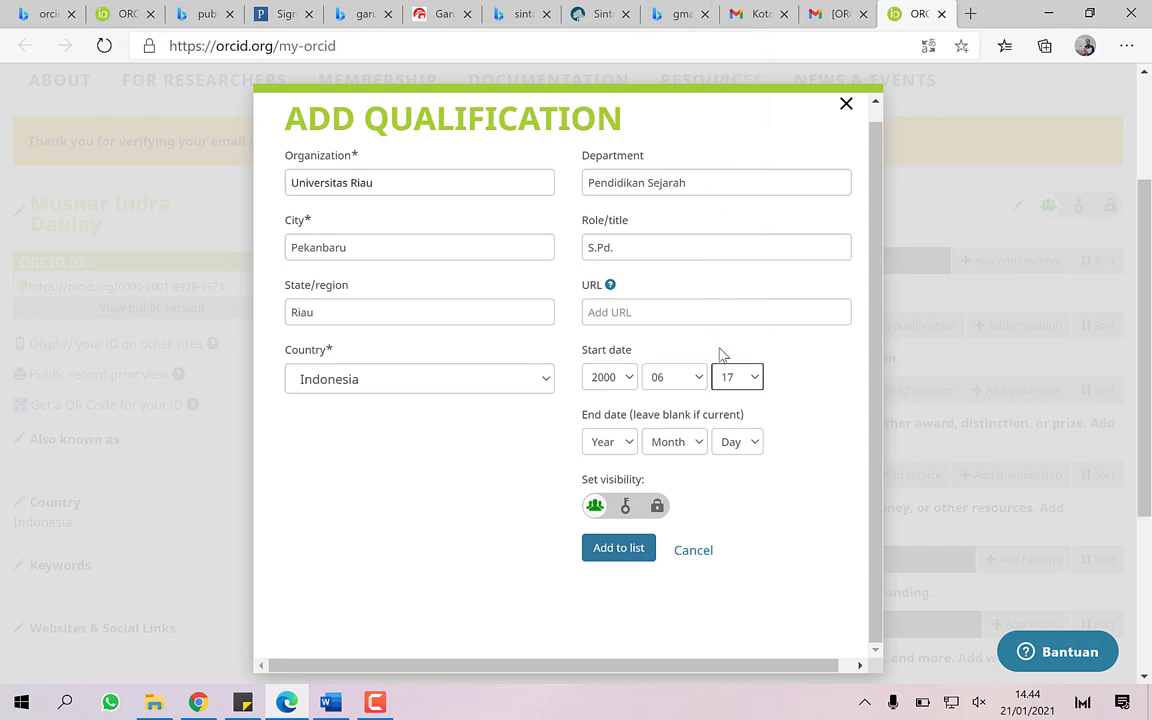
Set the end year to 2004 and the end month to 04.
left_click(609, 442)
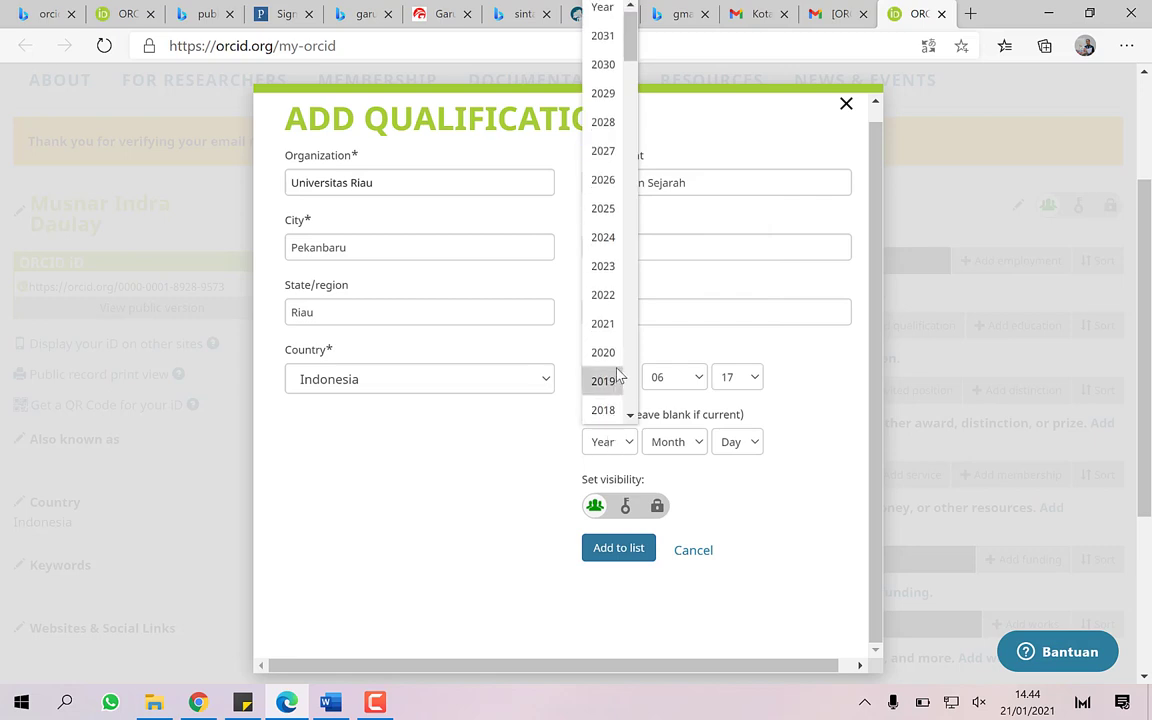
scroll(612, 370, "down", 5)
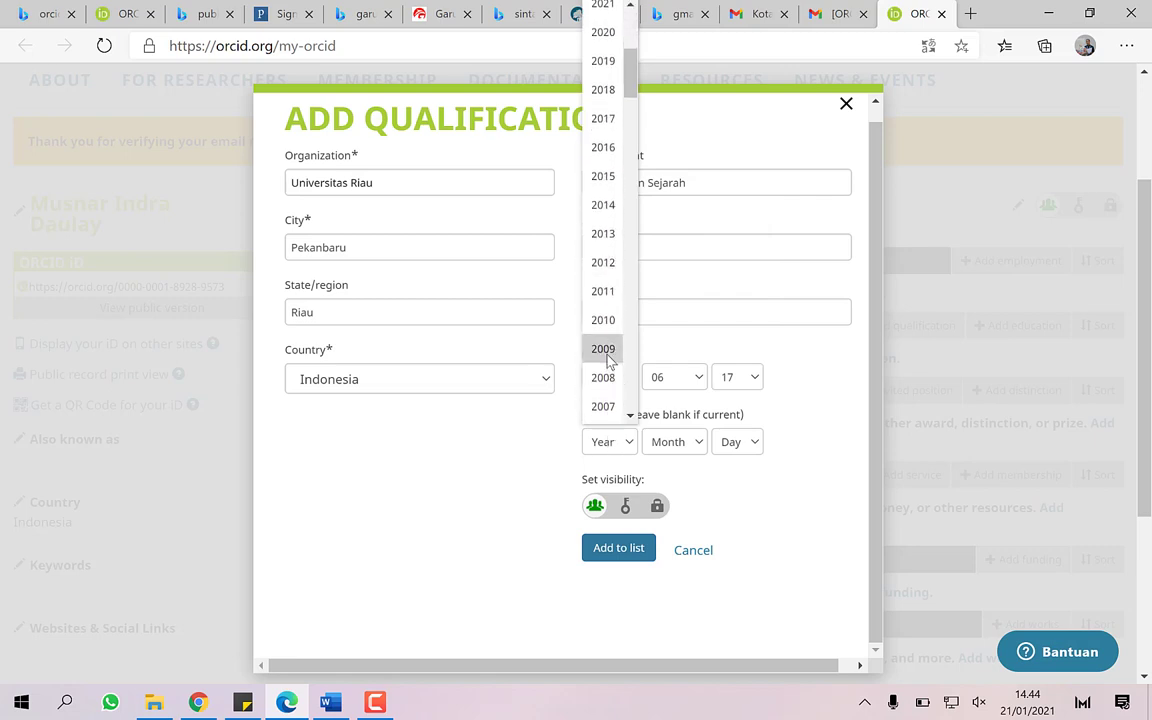
scroll(608, 358, "down", 2)
scroll(606, 330, "down", 2)
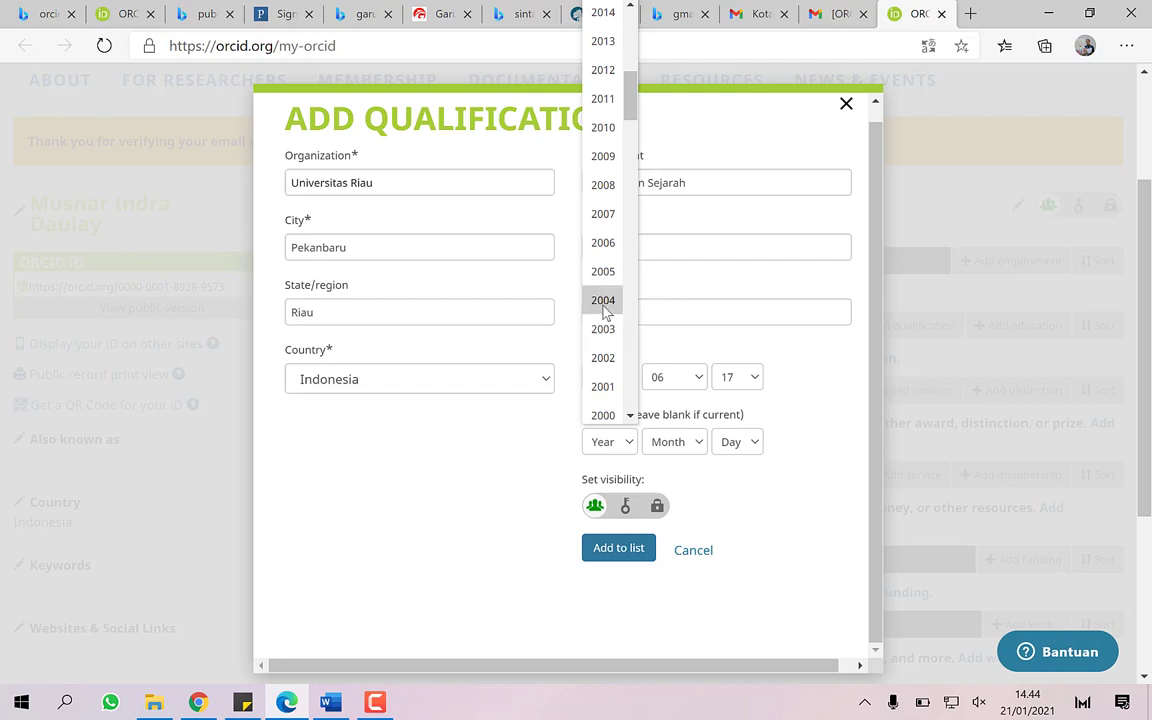
left_click(604, 309)
left_click(678, 442)
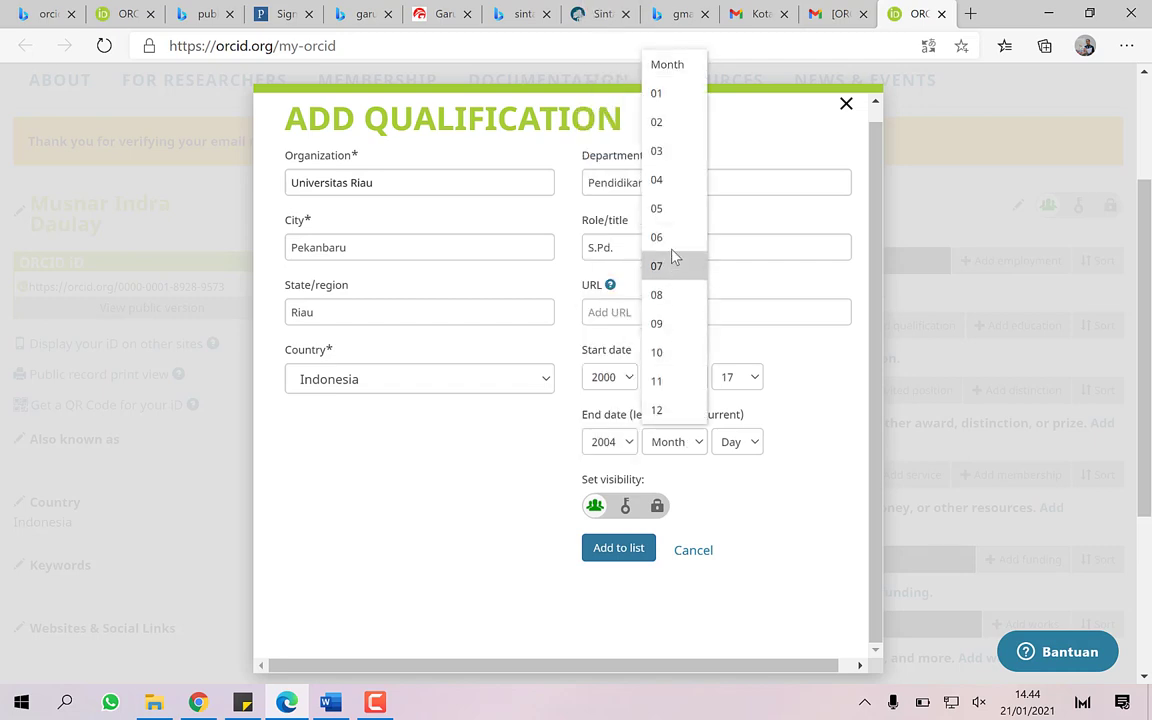
left_click(668, 181)
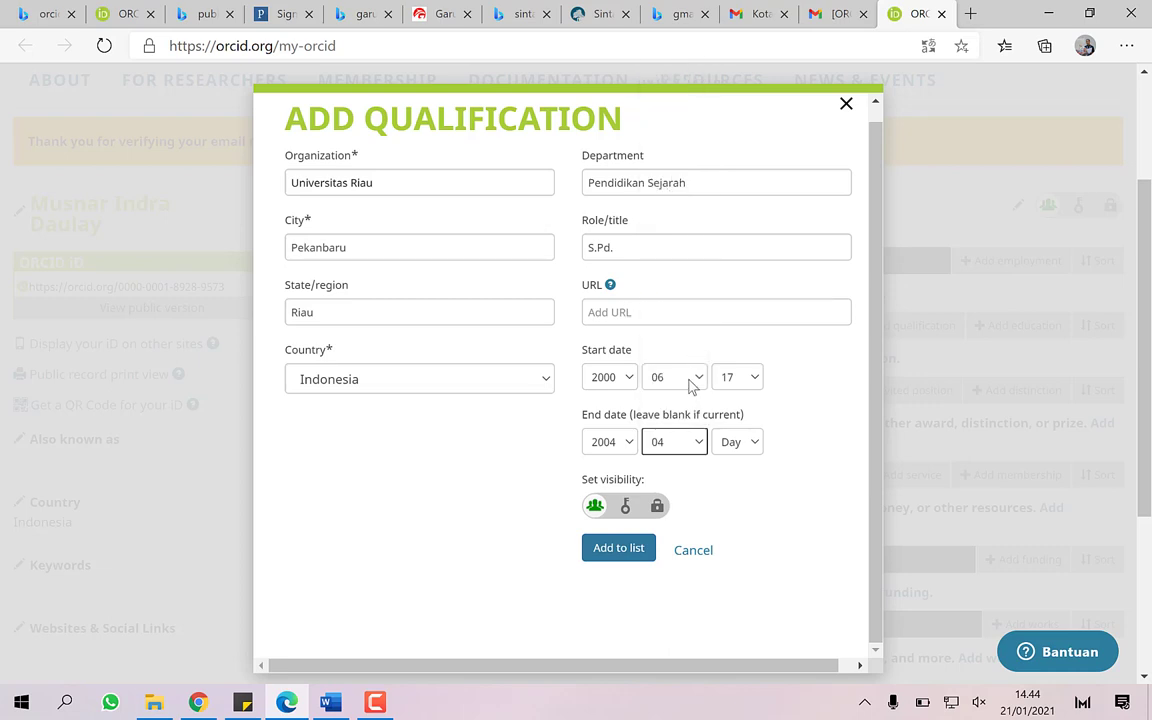
Correct the start month to 07, set the end day to 17, and add the qualification to the list.
left_click(690, 385)
scroll(684, 267, "down", 1)
left_click(673, 200)
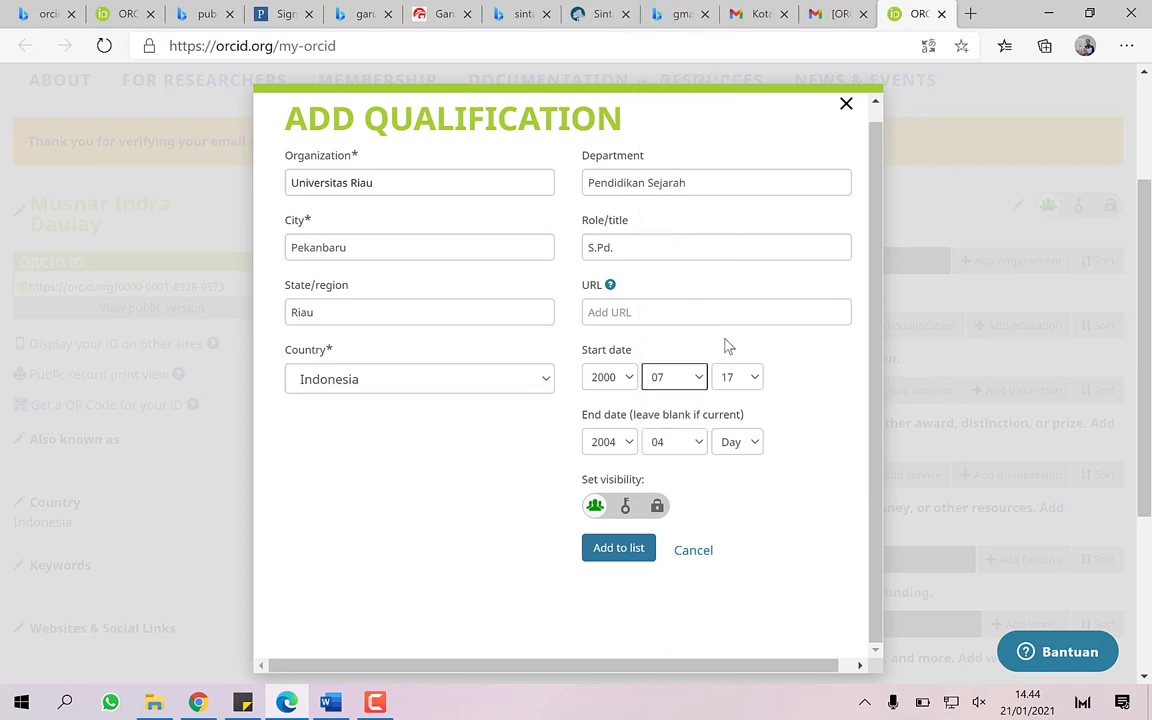
left_click(748, 443)
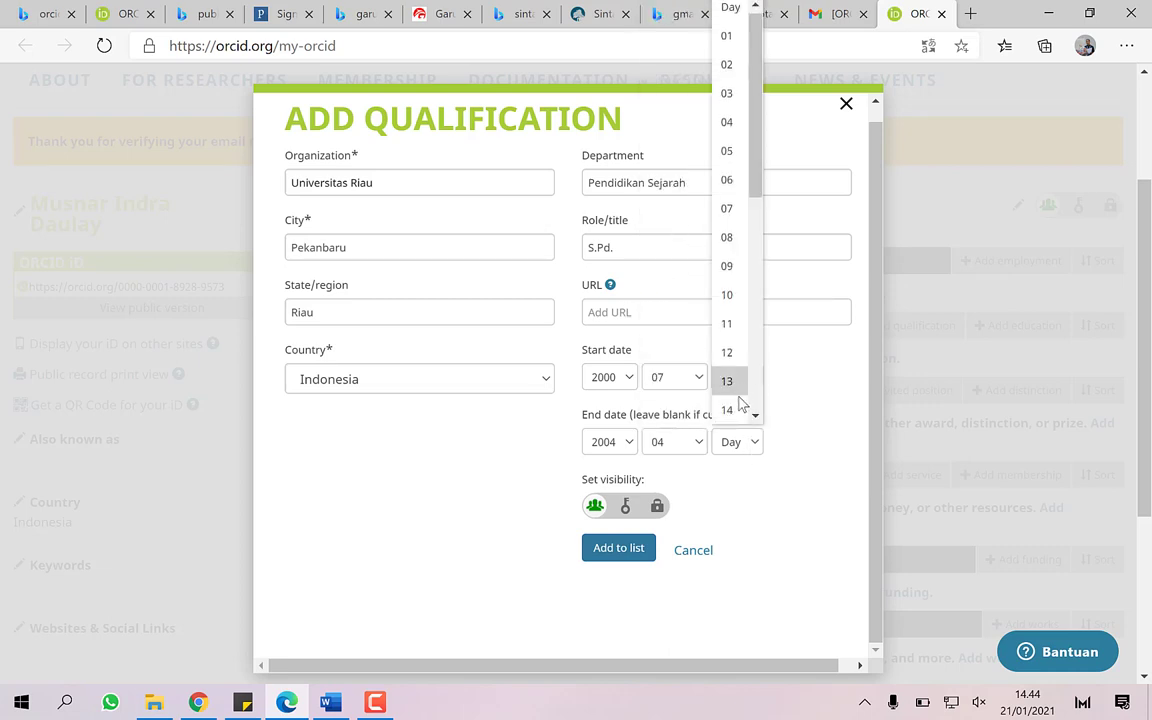
scroll(742, 403, "down", 2)
left_click(728, 380)
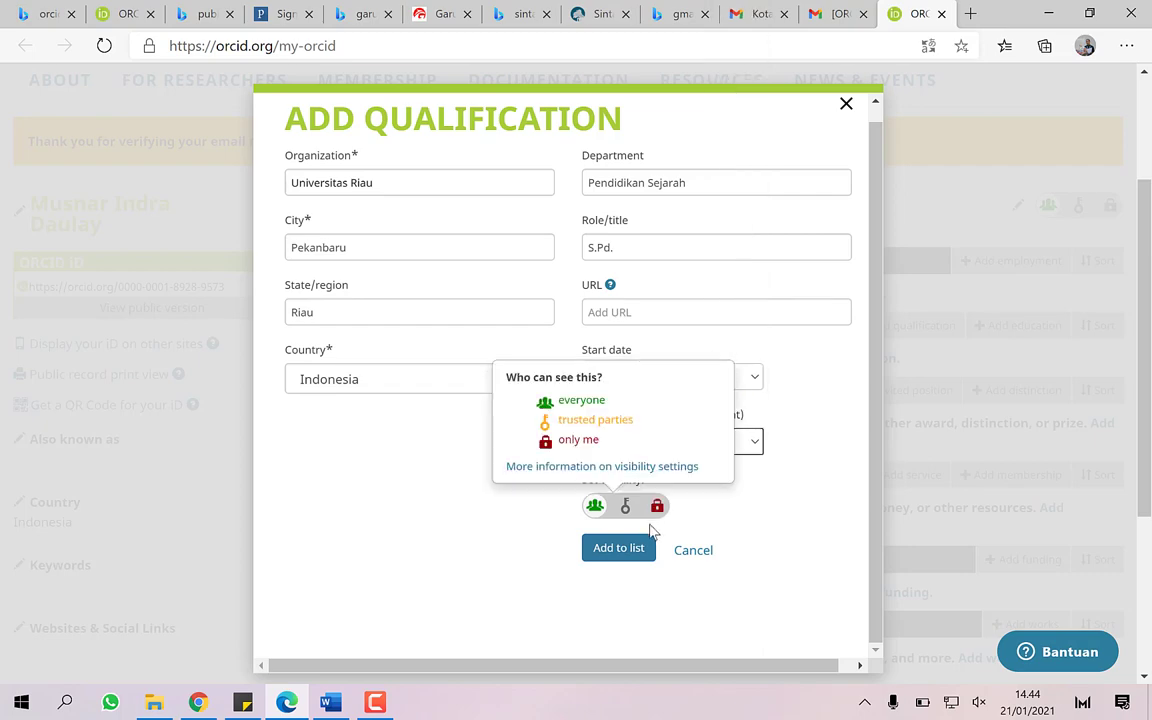
left_click(619, 549)
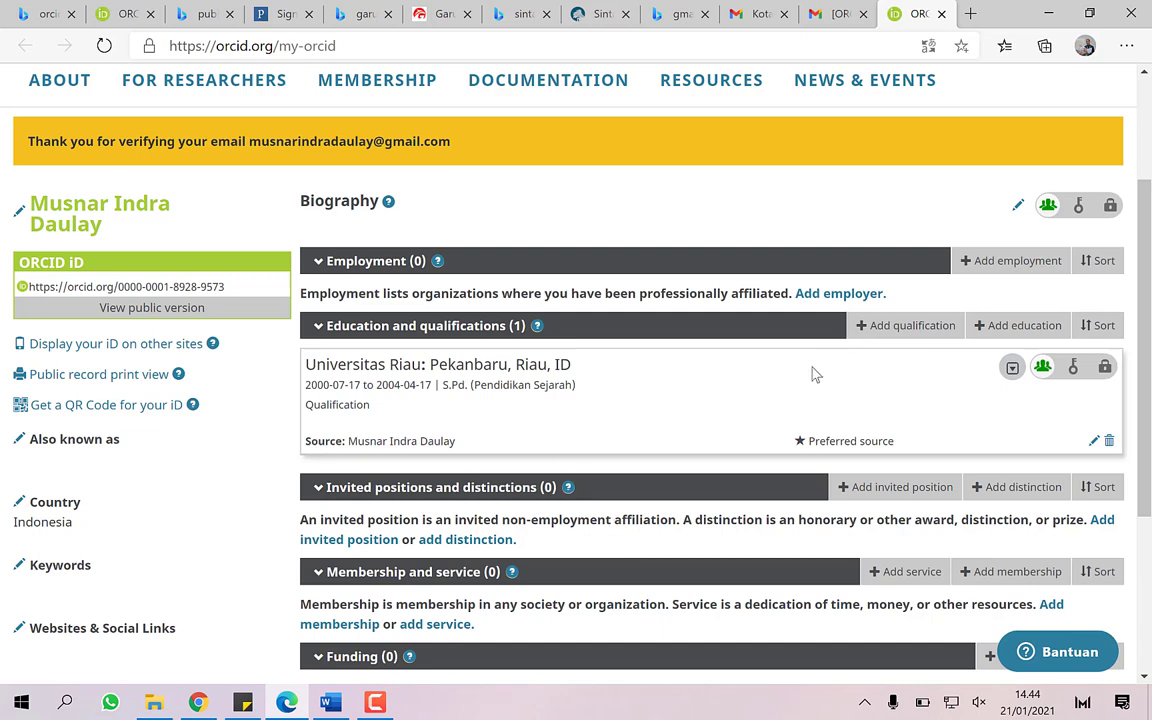
Review the profile to confirm the Universitas Riau S.Pd. entry under Education and qualifications.
scroll(815, 380, "down", 2)
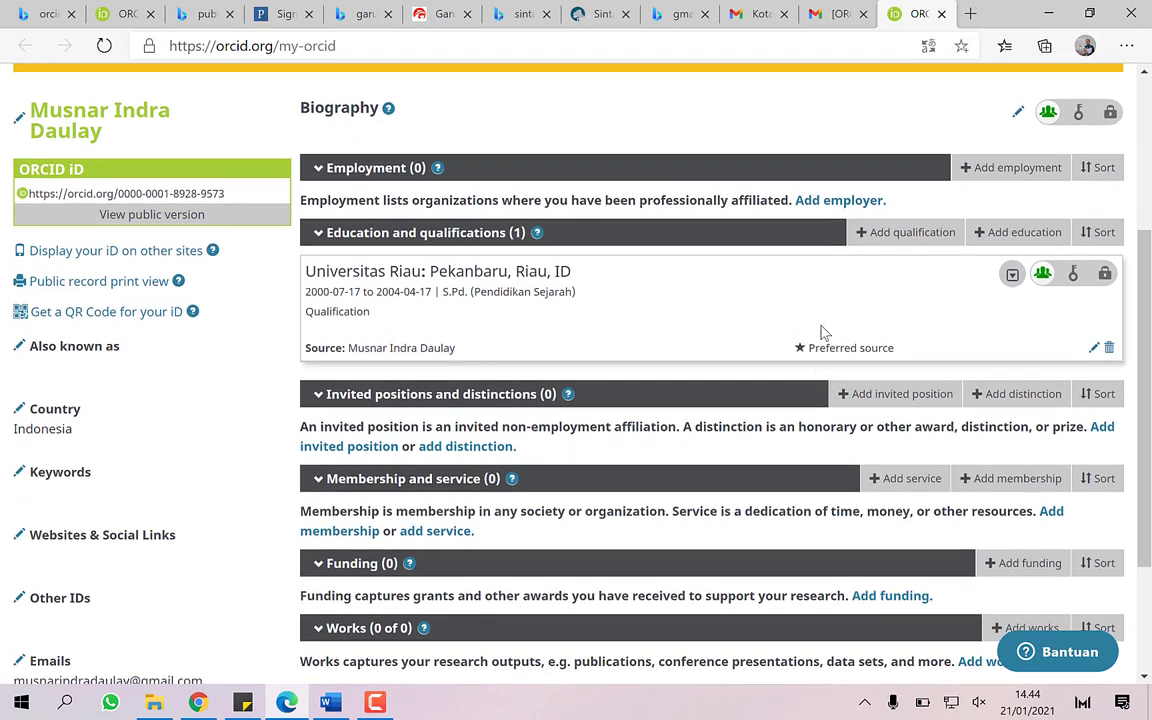
scroll(680, 374, "down", 4)
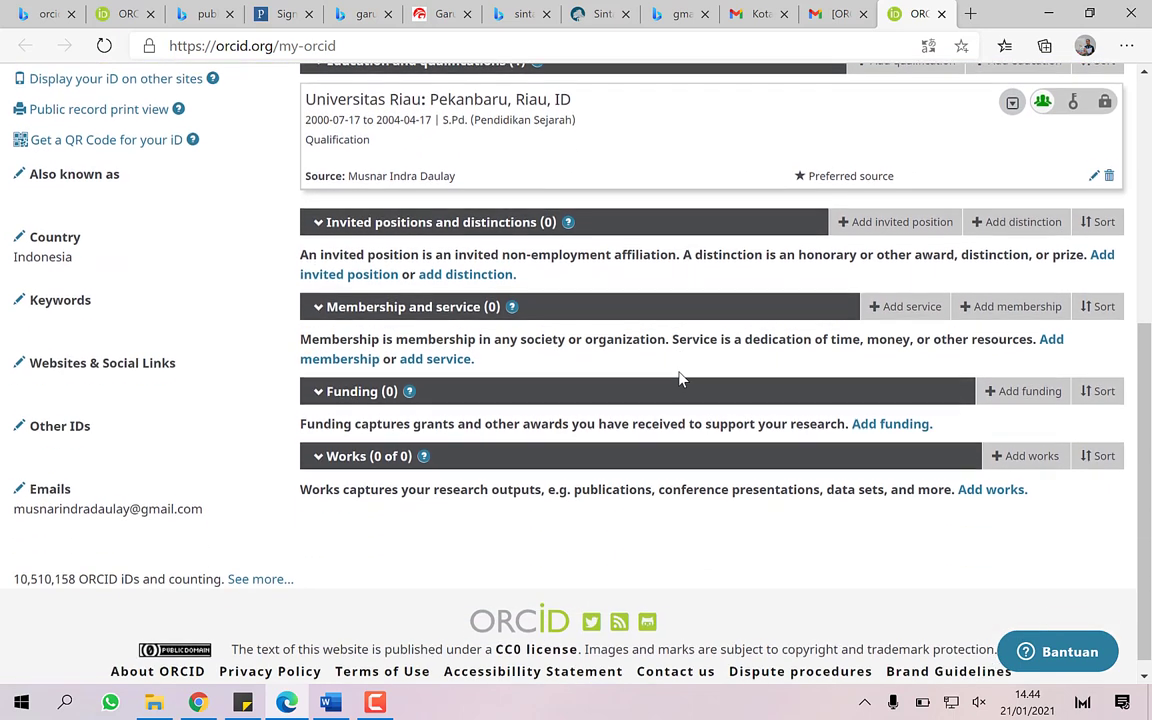
left_click(1025, 442)
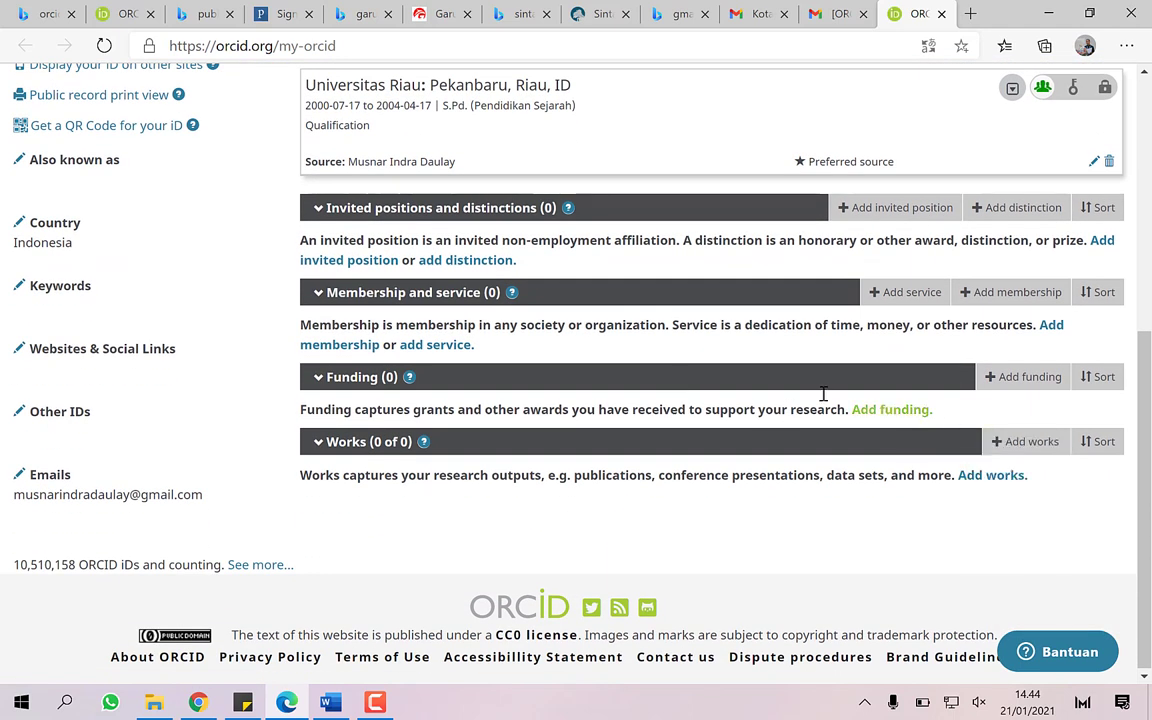
scroll(689, 321, "up", 4)
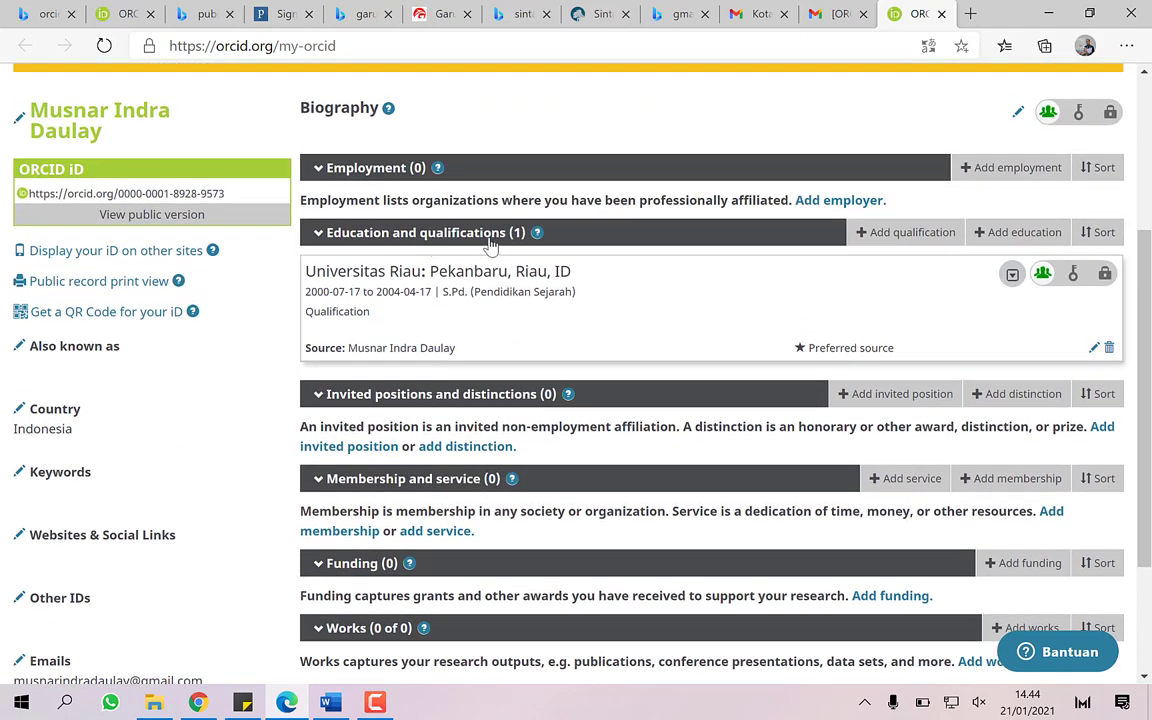
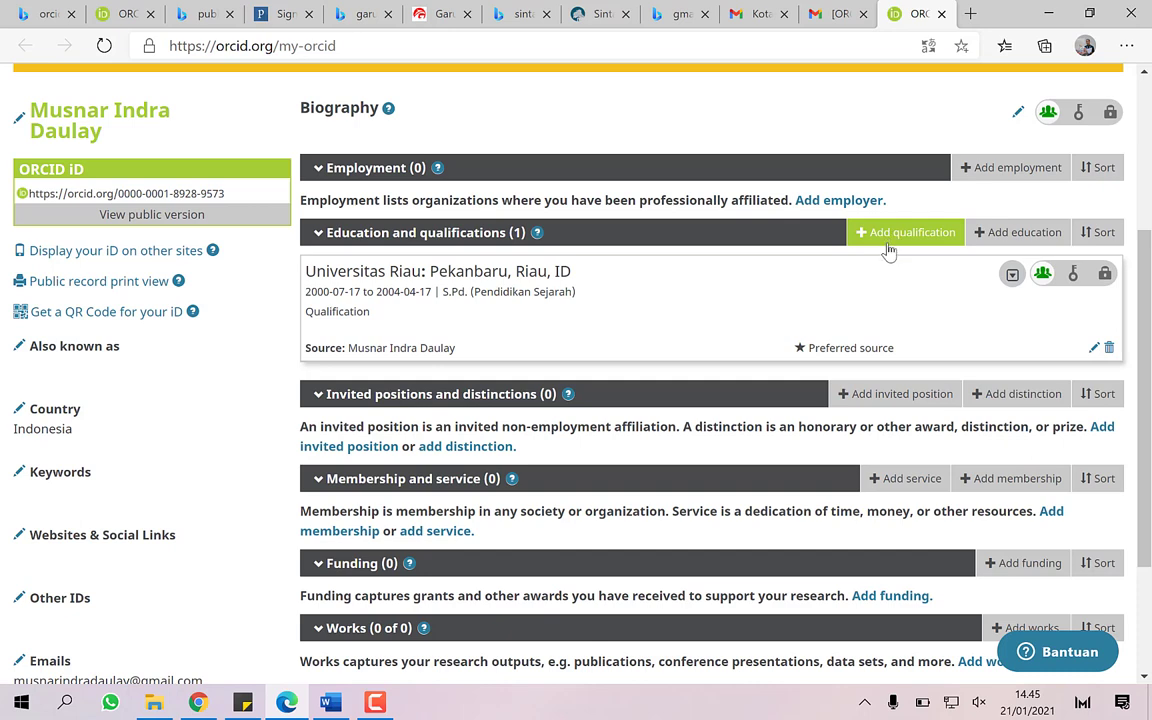
Open the Add qualification form and cancel it without adding anything.
scroll(886, 285, "down", 1)
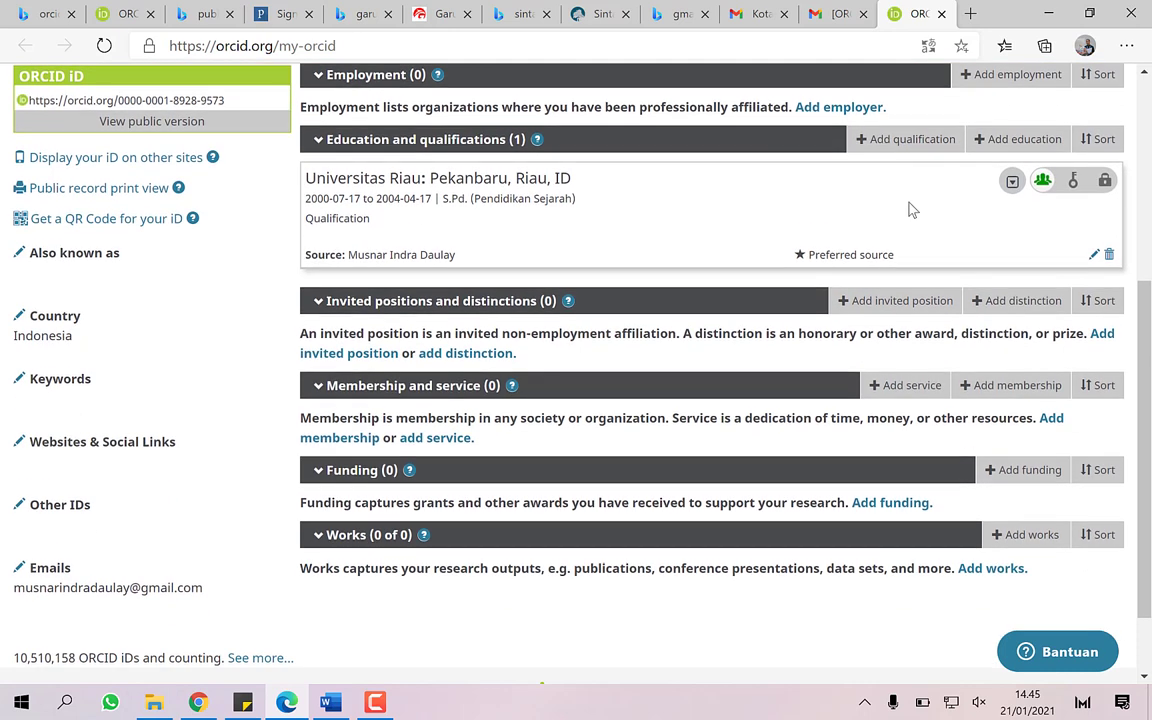
left_click(893, 145)
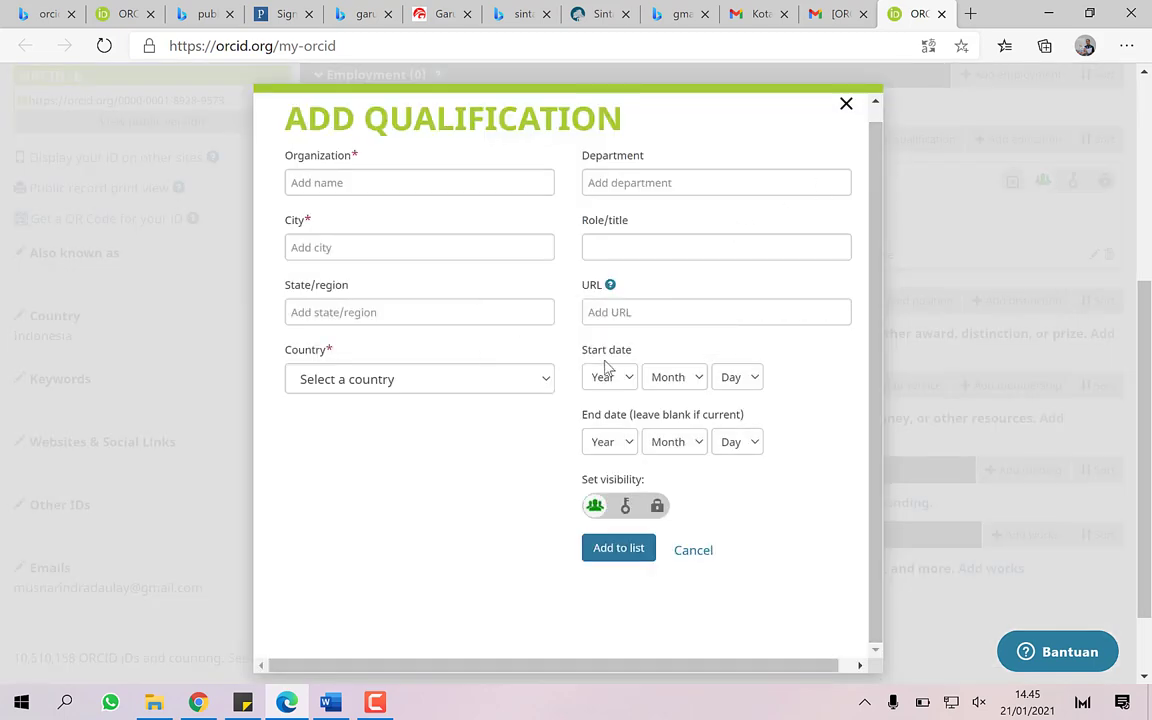
left_click(695, 553)
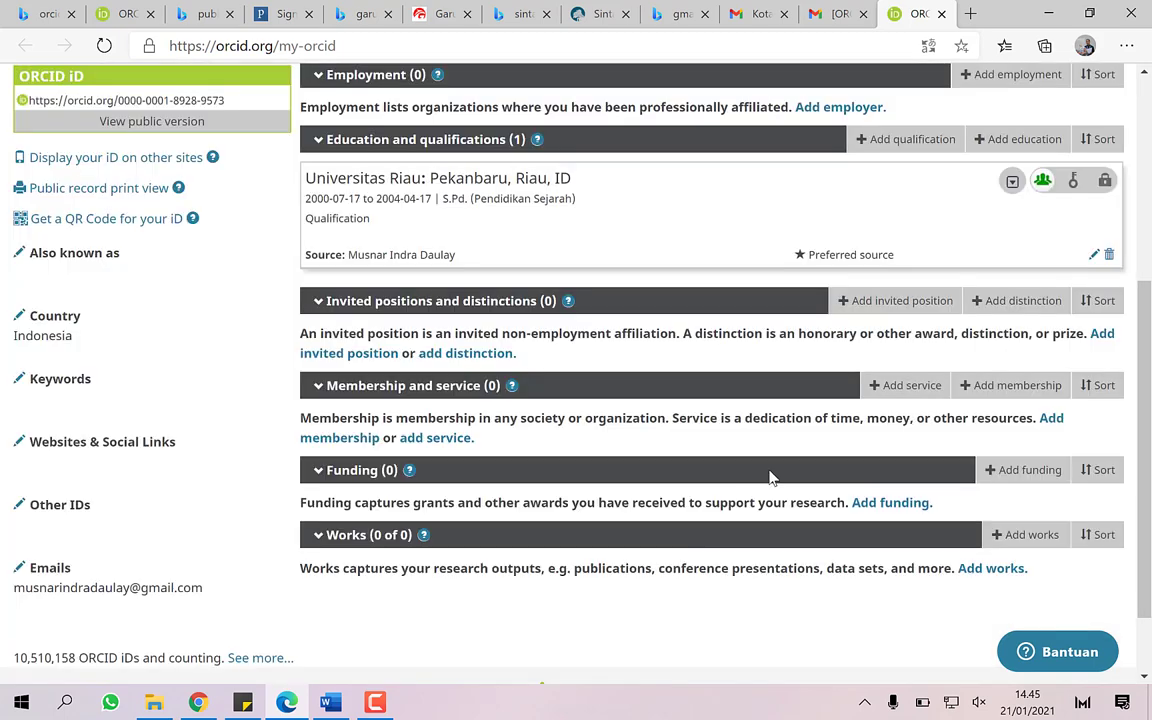
Show the Add works dropdown with Search & link, Add DOI and the other options.
scroll(770, 470, "down", 1)
mouse_move(1080, 443)
mouse_move(1040, 448)
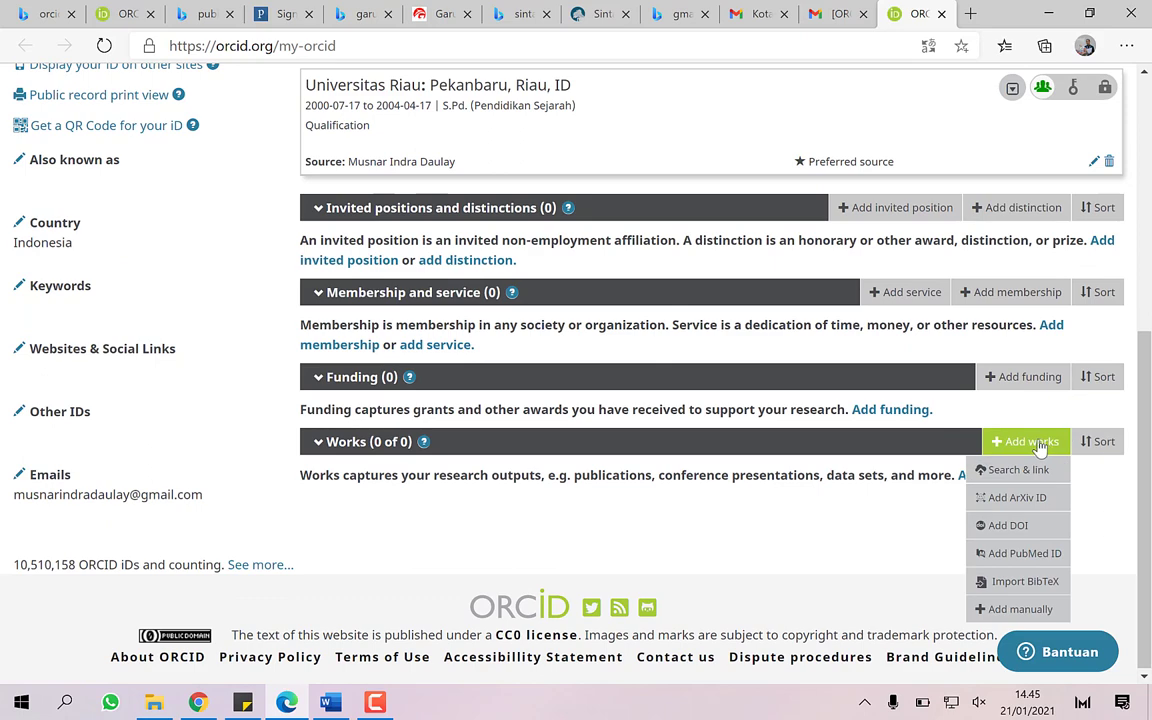
Open Search & link under Add works and browse the Link Works wizard list.
left_click(990, 469)
scroll(786, 463, "down", 3)
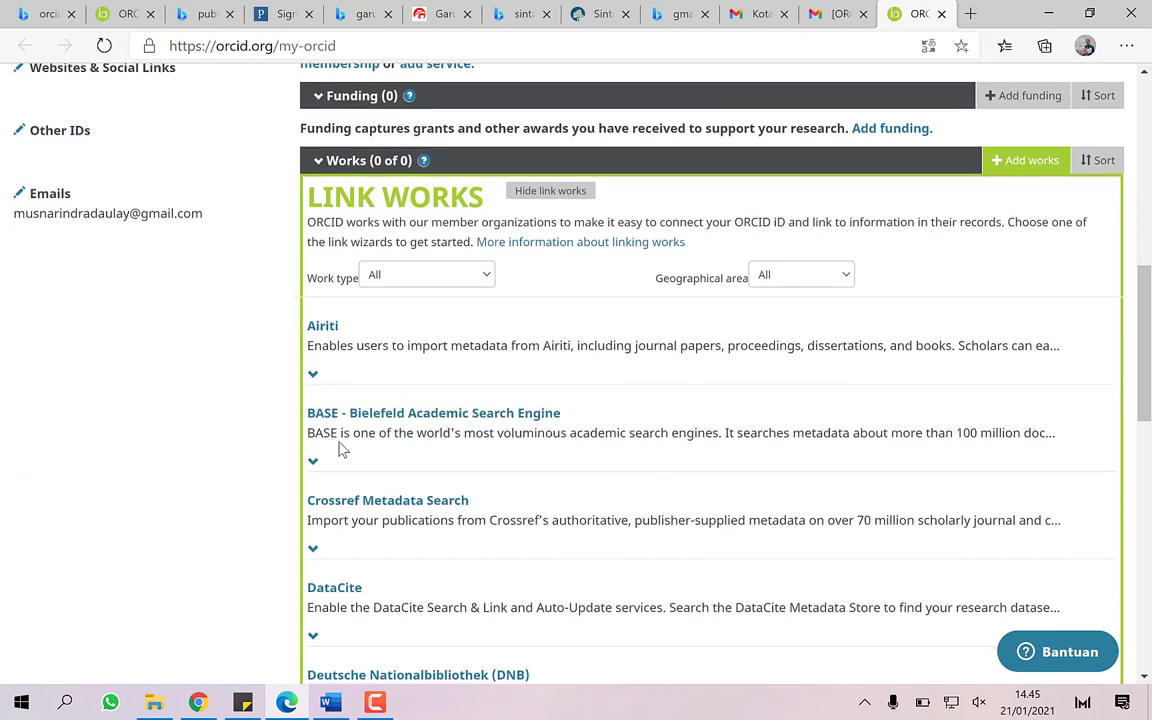
scroll(340, 440, "down", 1)
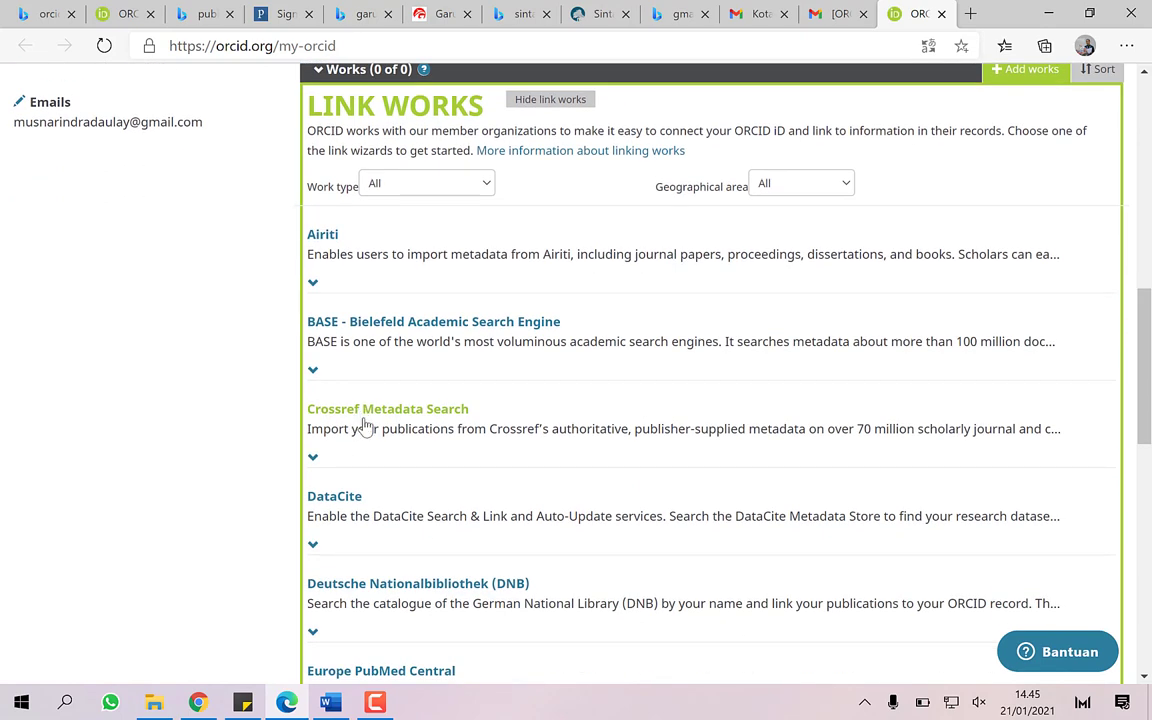
scroll(344, 510, "down", 2)
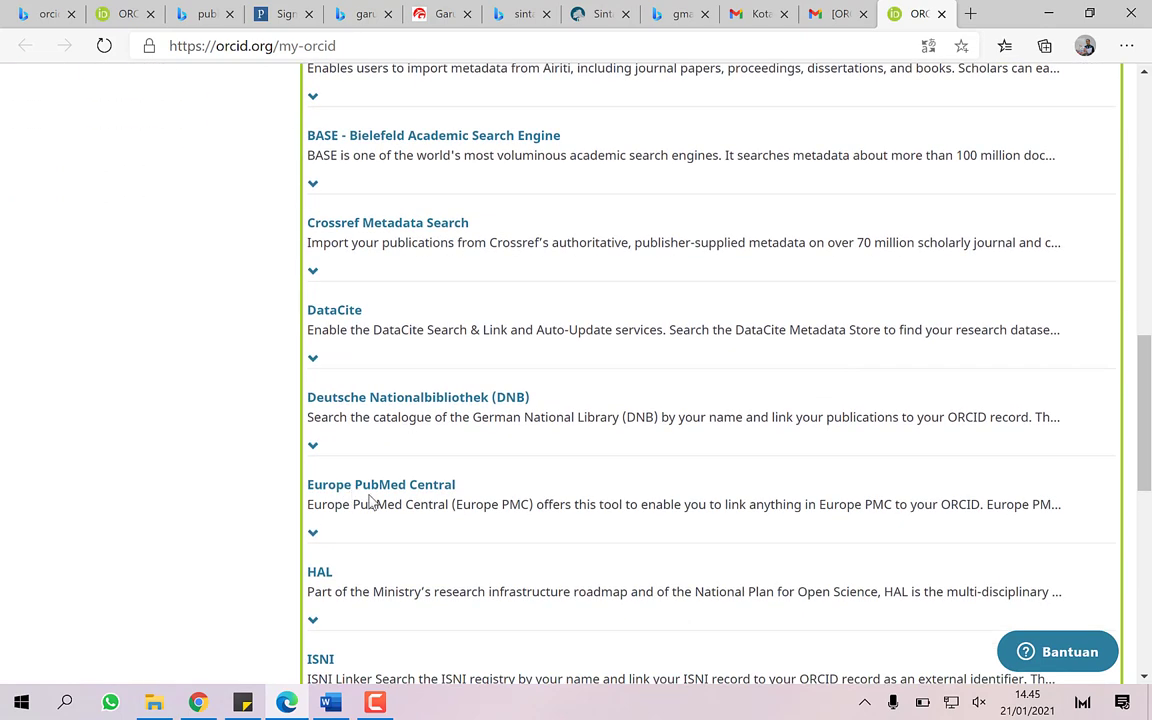
scroll(342, 519, "down", 1)
scroll(343, 525, "down", 3)
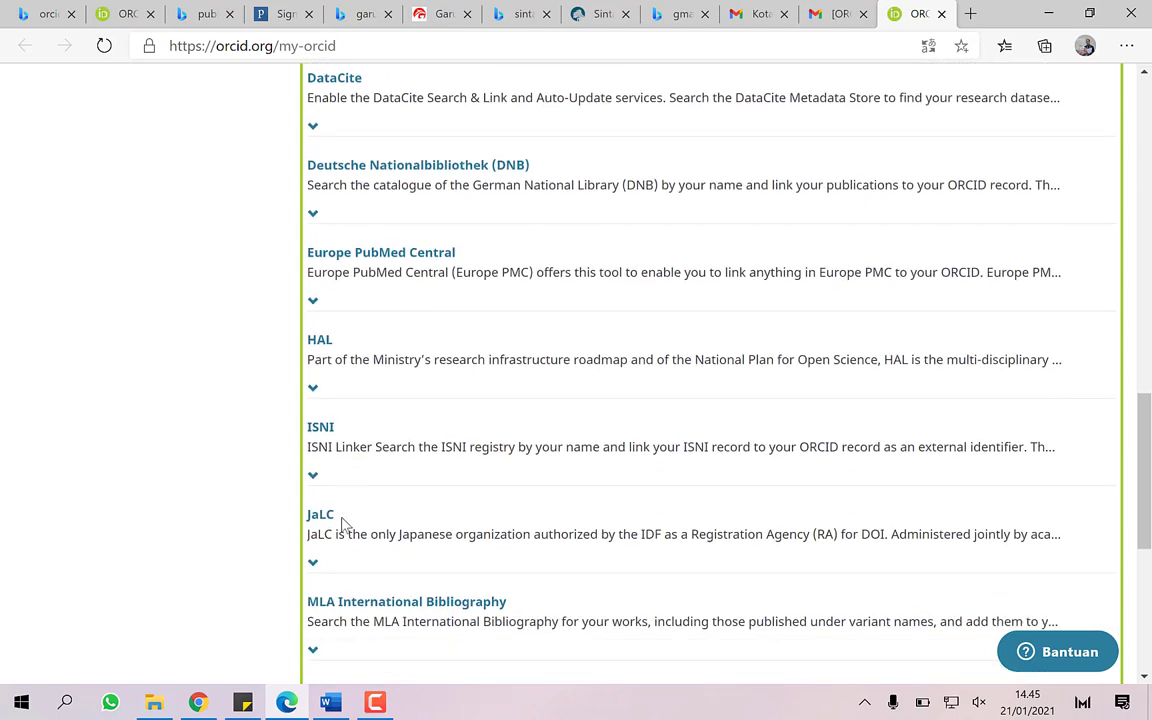
scroll(345, 525, "down", 2)
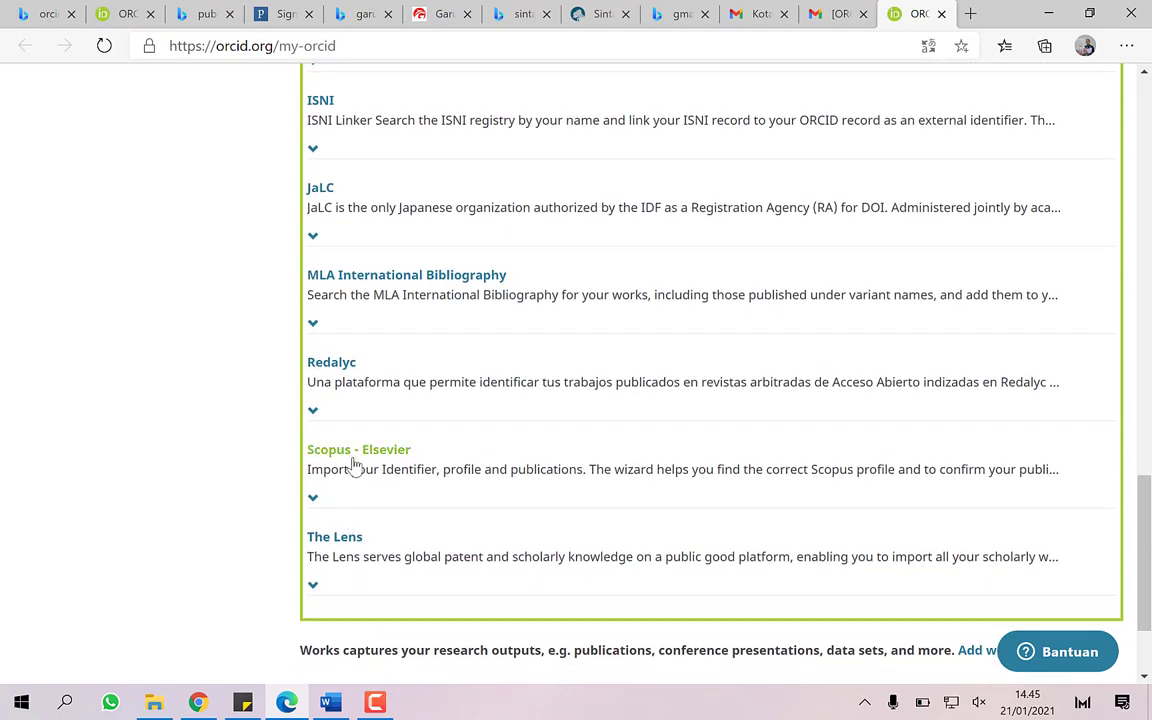
scroll(355, 509, "down", 1)
scroll(530, 488, "up", 7)
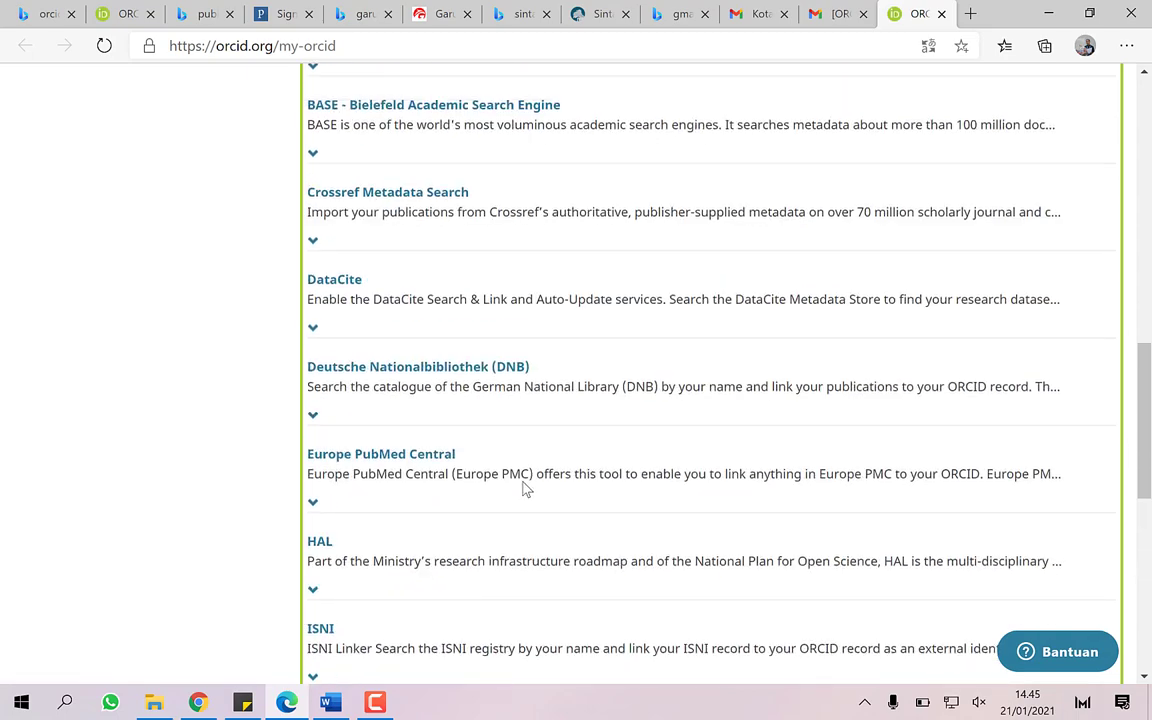
scroll(520, 486, "down", 3)
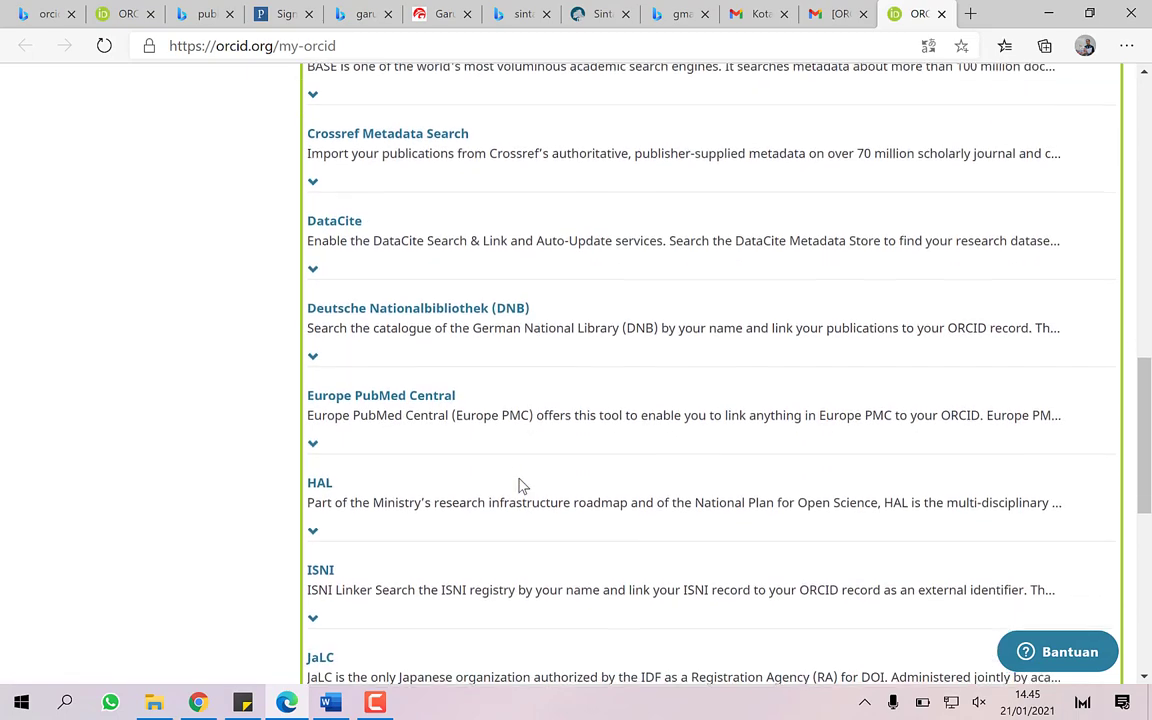
scroll(520, 486, "down", 5)
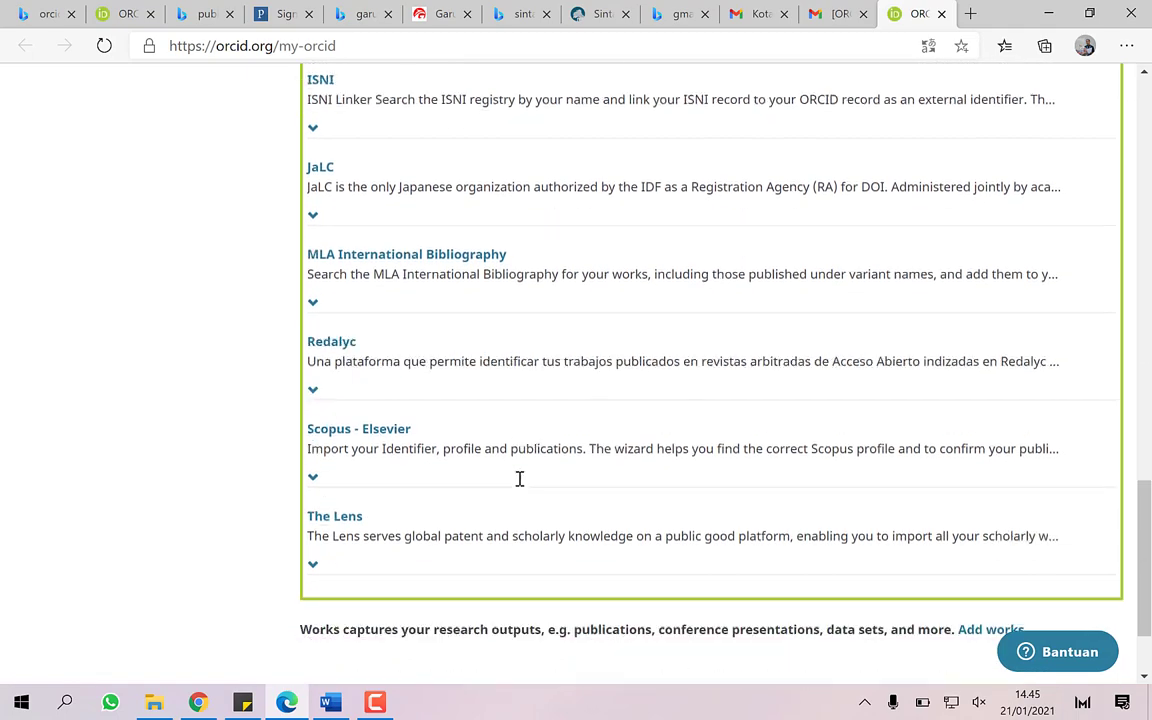
Expand and then collapse the Crossref Metadata Search description.
scroll(517, 484, "up", 6)
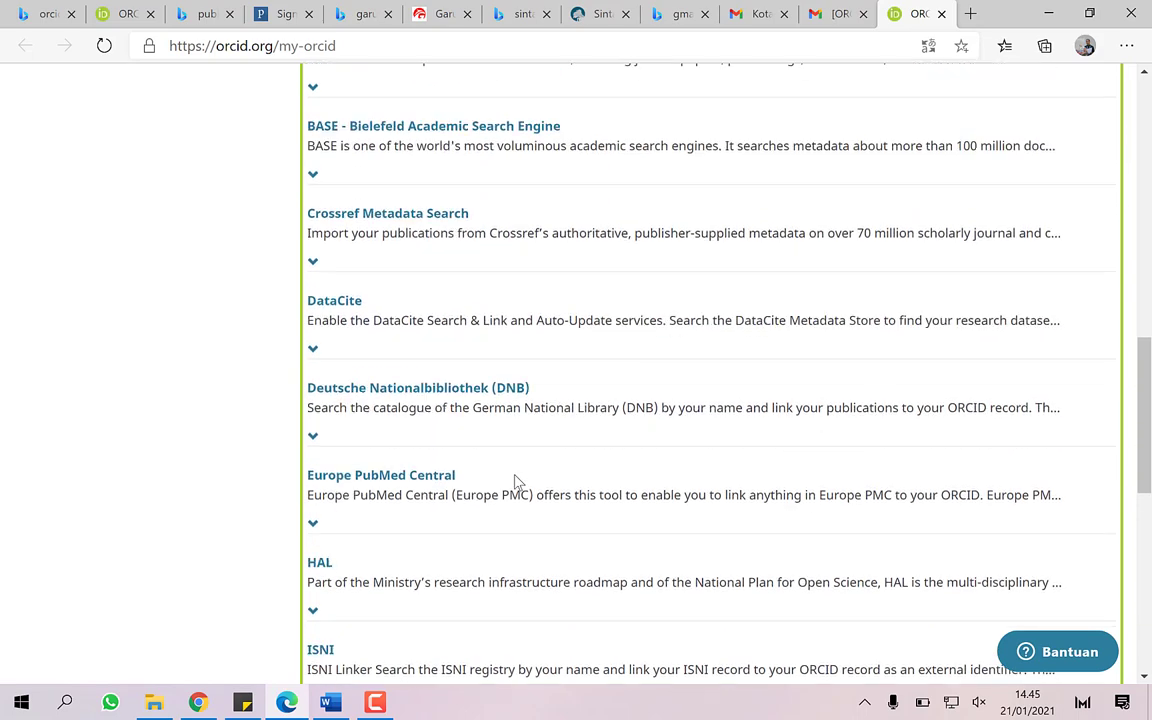
scroll(517, 484, "up", 3)
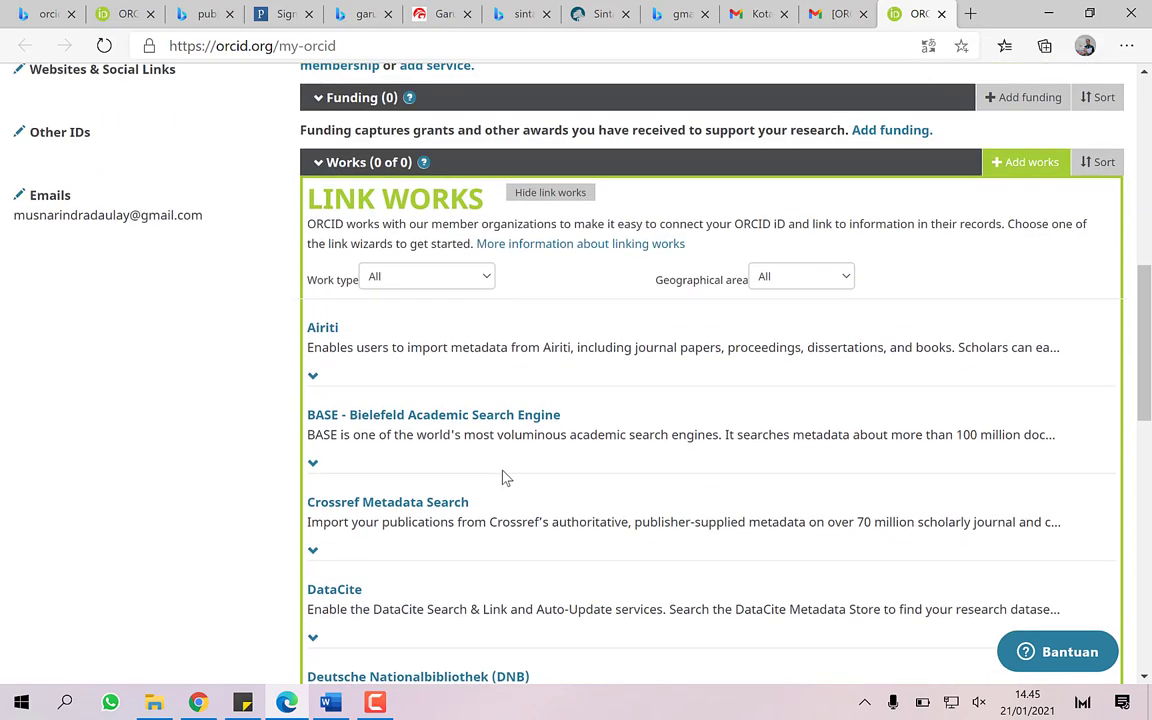
scroll(500, 478, "down", 1)
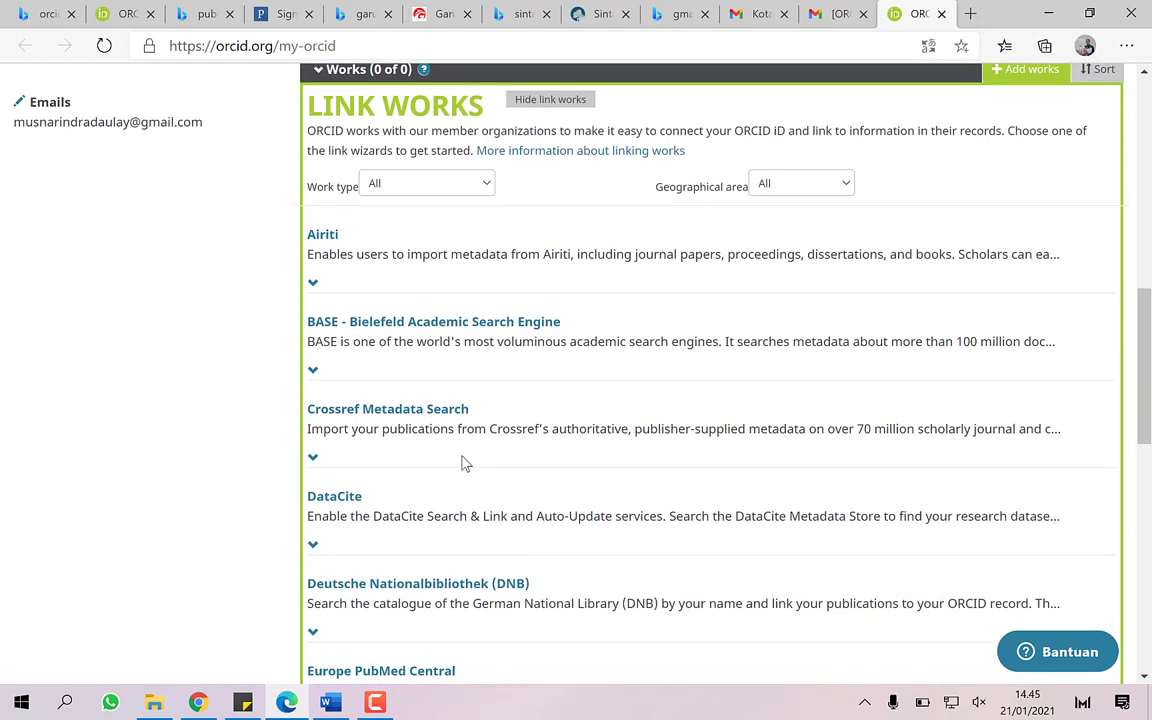
left_click(313, 457)
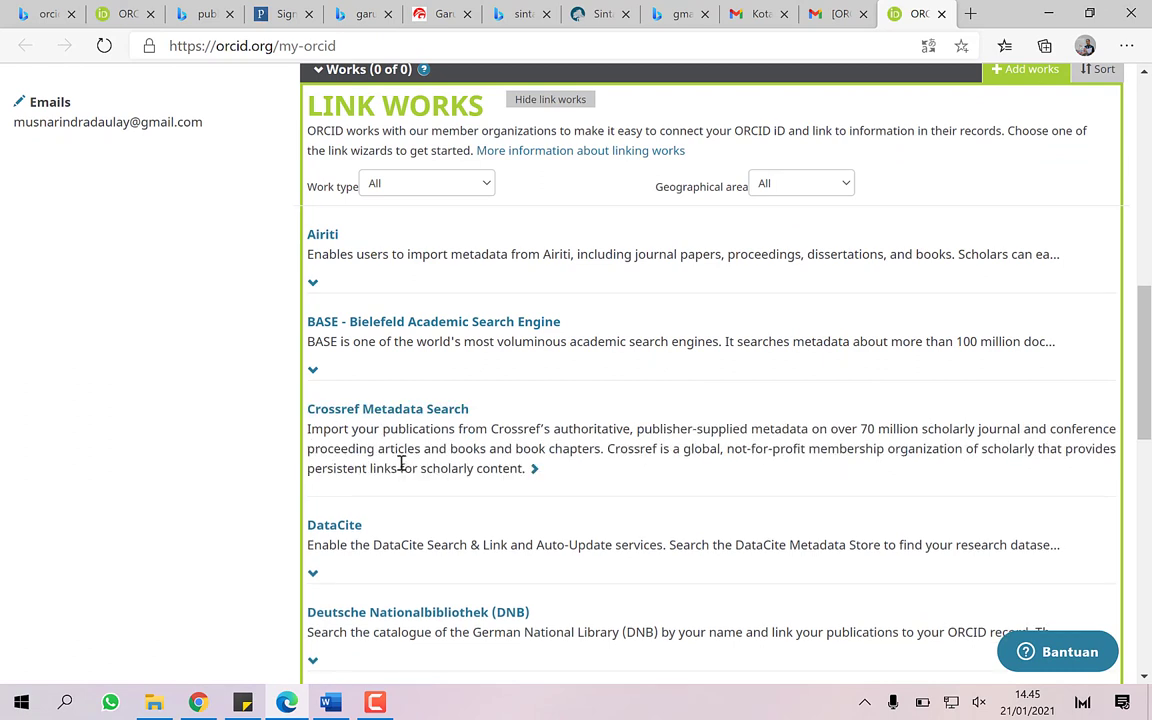
left_click(535, 469)
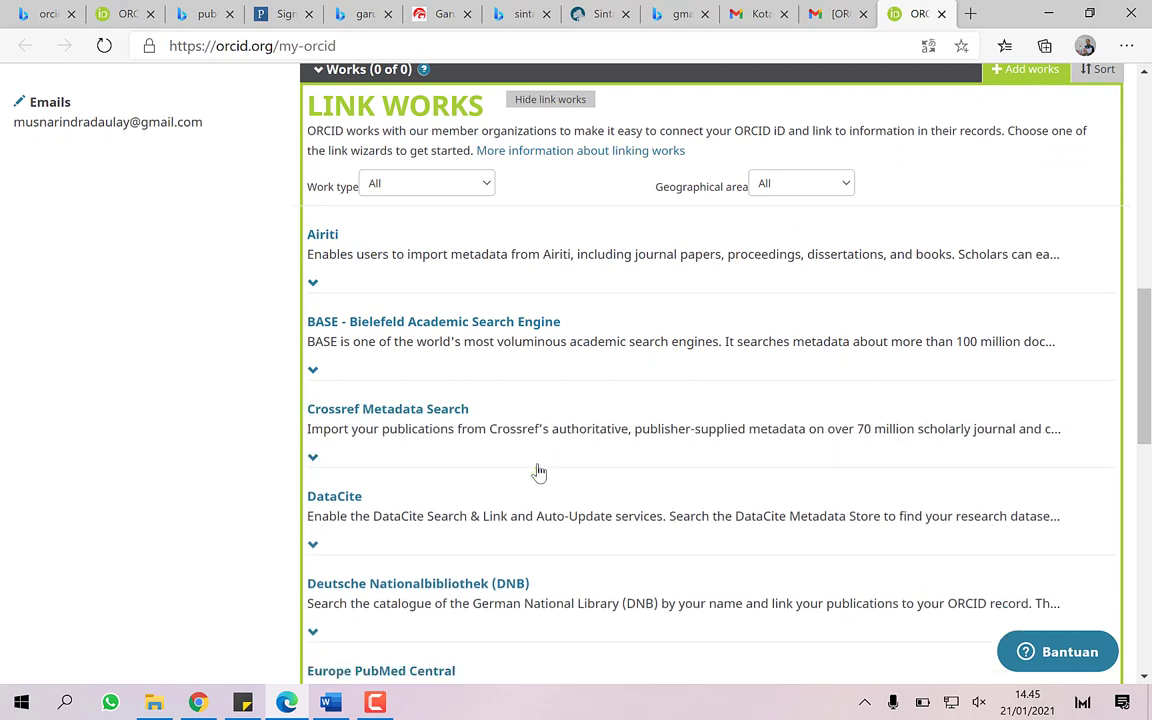
Launch Crossref Metadata Search, dismiss the translate offer, and authorize its access to the ORCID record.
left_click(353, 410)
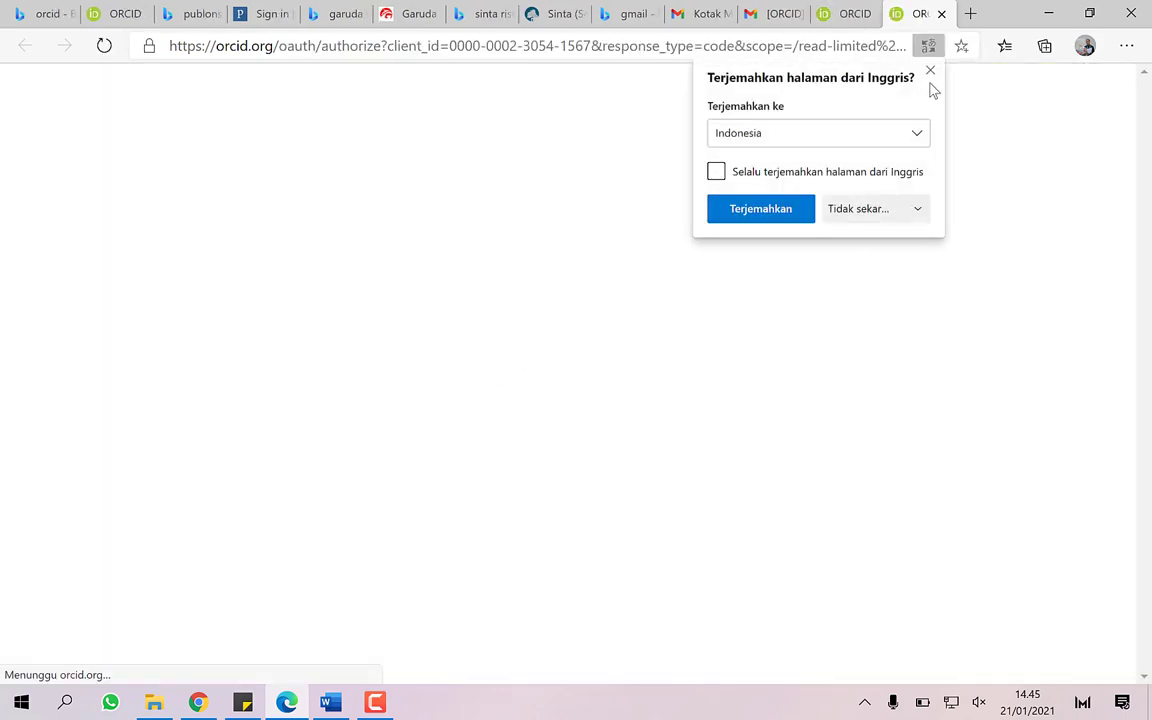
left_click(930, 74)
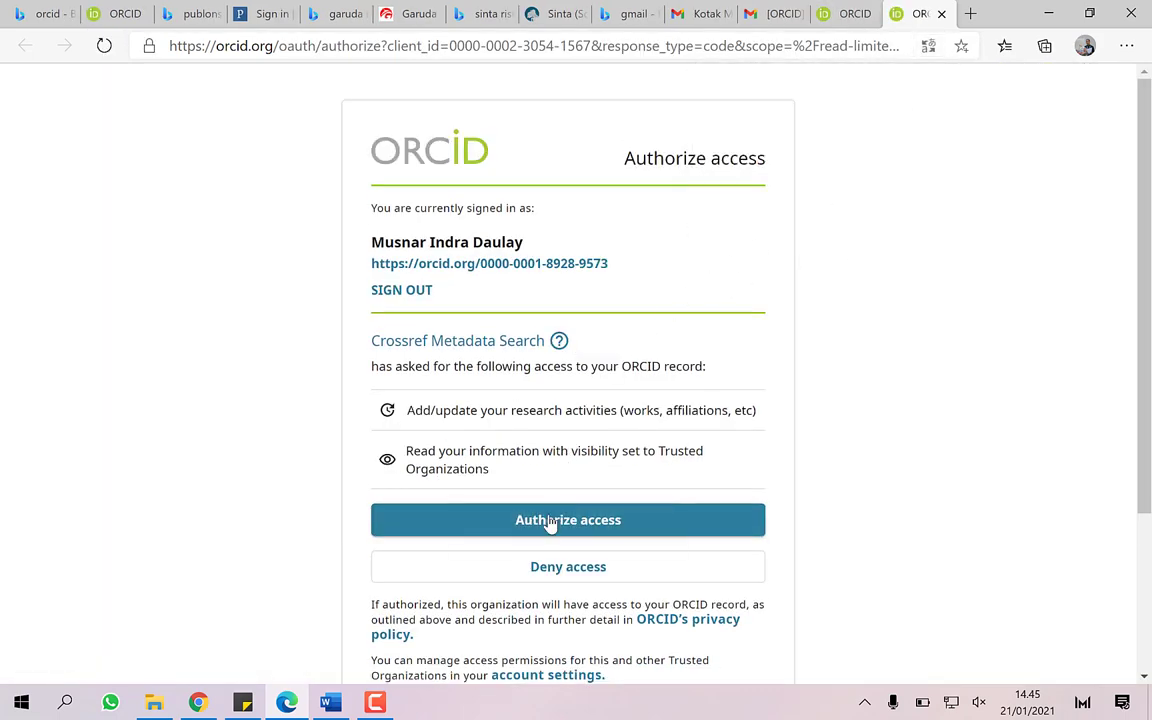
left_click(550, 520)
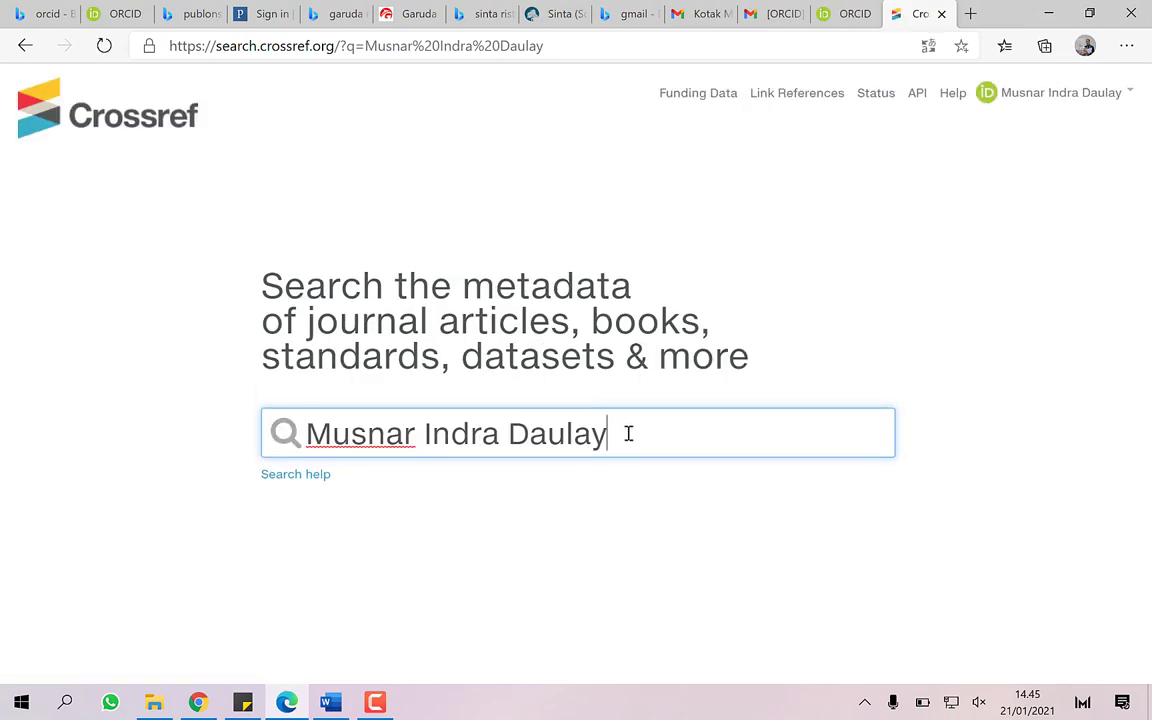
Run the prefilled name search and scroll through the 2,386 matching works.
key("Return")
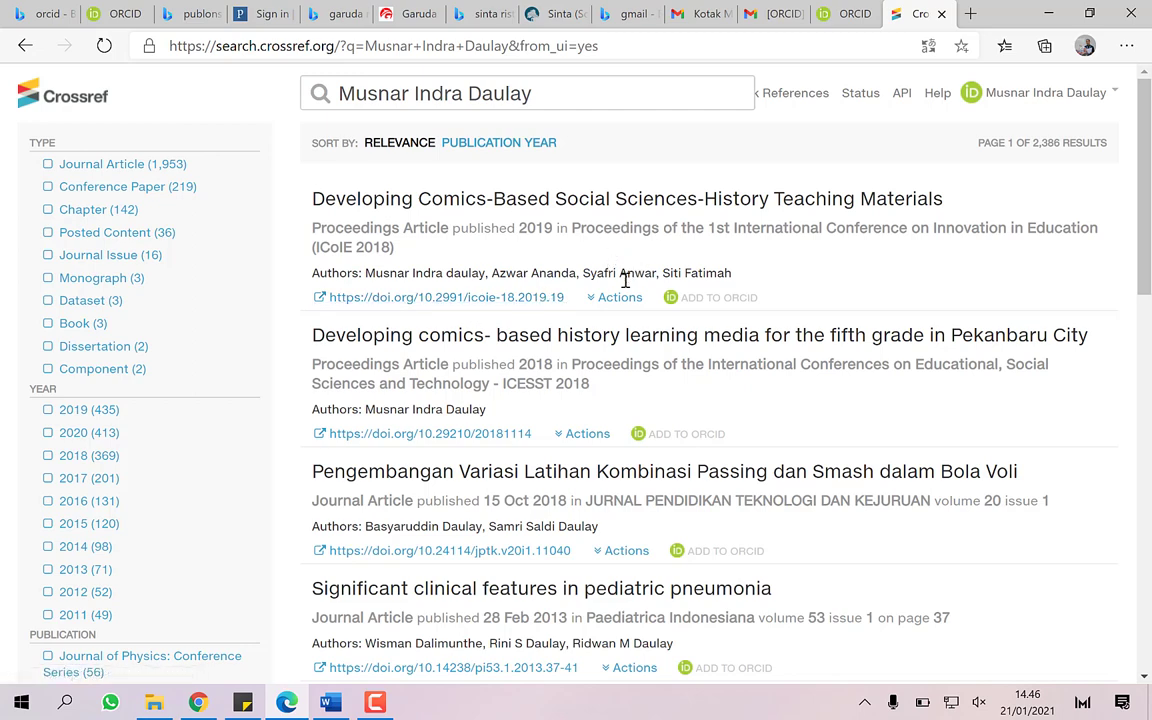
scroll(538, 322, "down", 1)
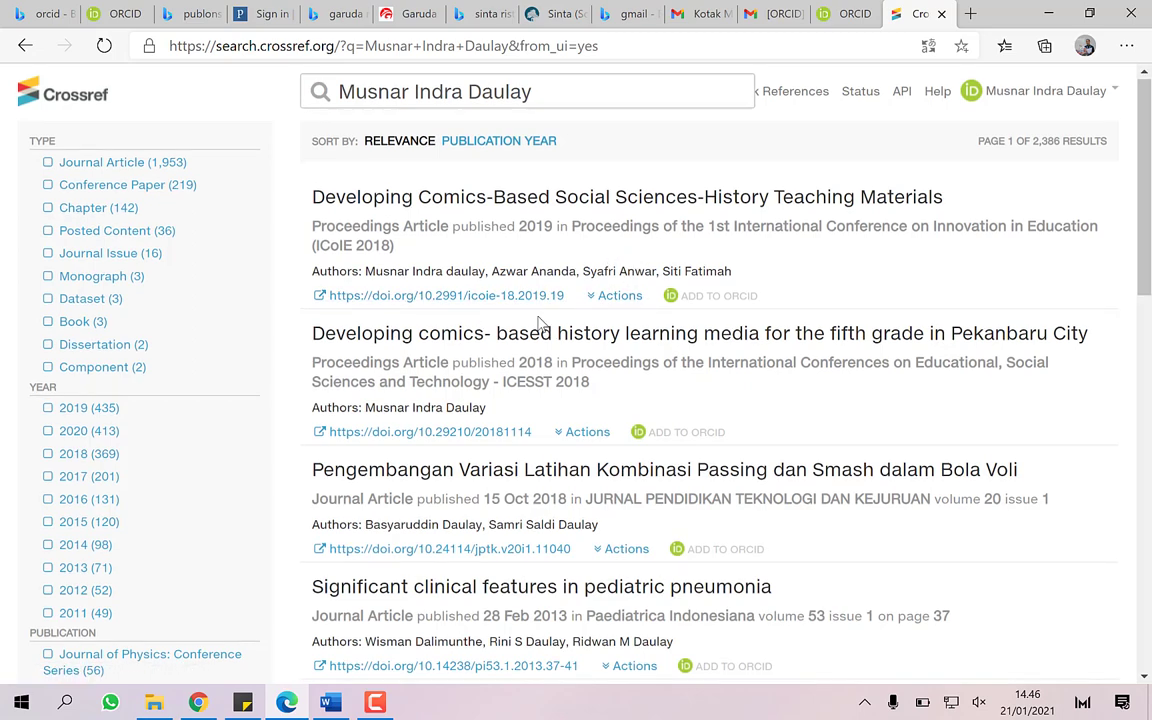
scroll(538, 322, "down", 15)
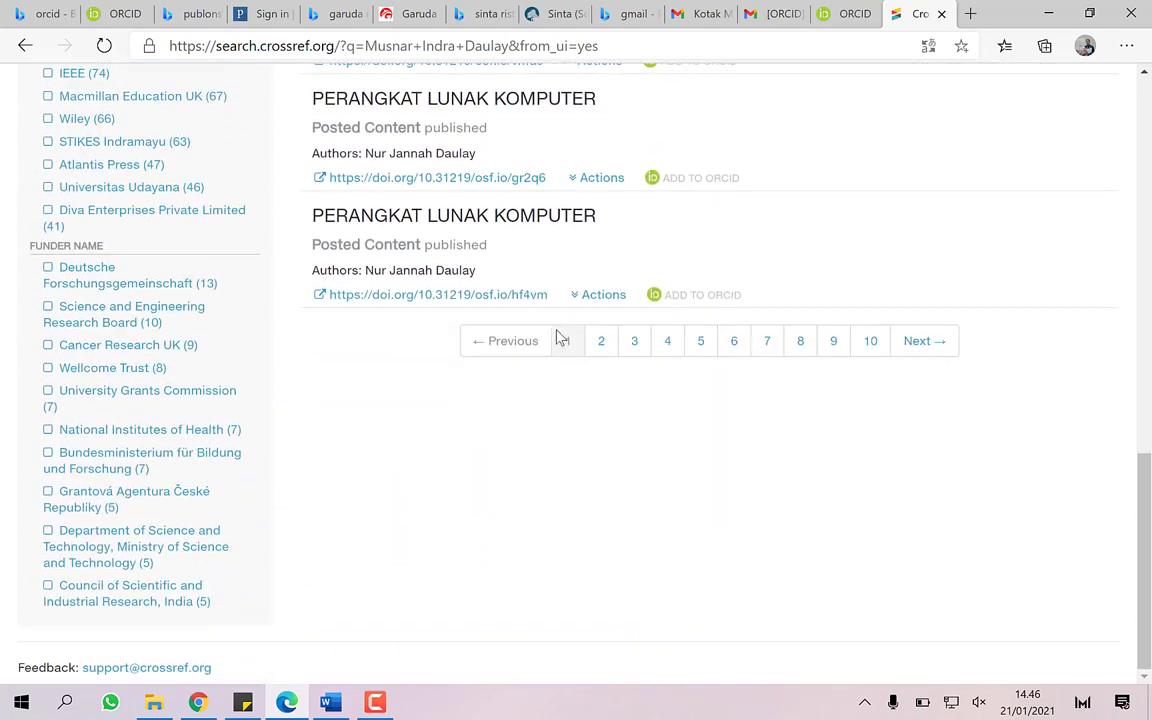
scroll(562, 338, "up", 15)
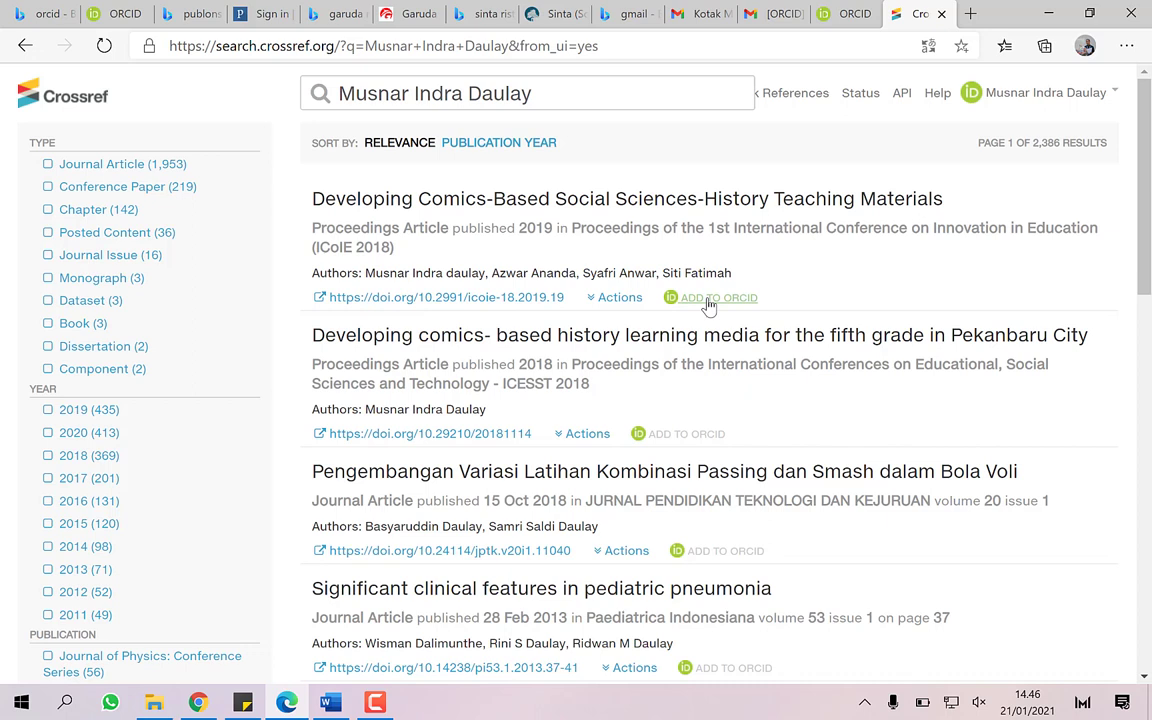
Add the 2019 comics teaching materials paper and the 2018 history learning media paper to ORCID.
left_click(708, 300)
left_click(800, 418)
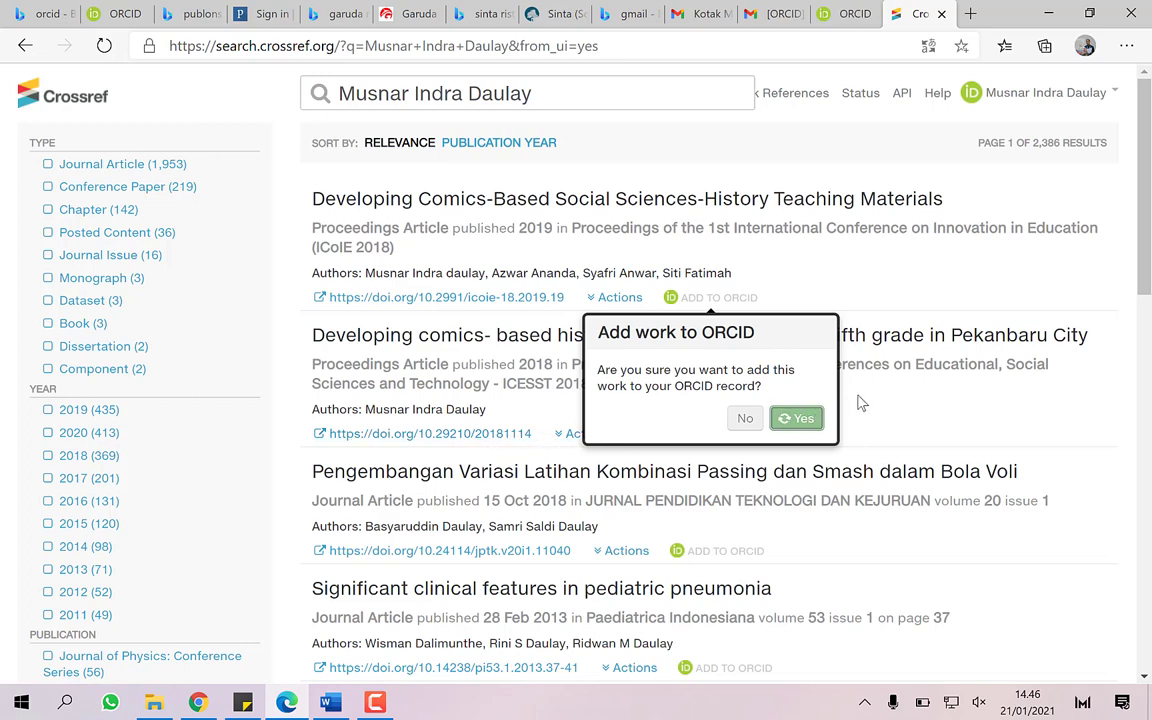
left_click(680, 436)
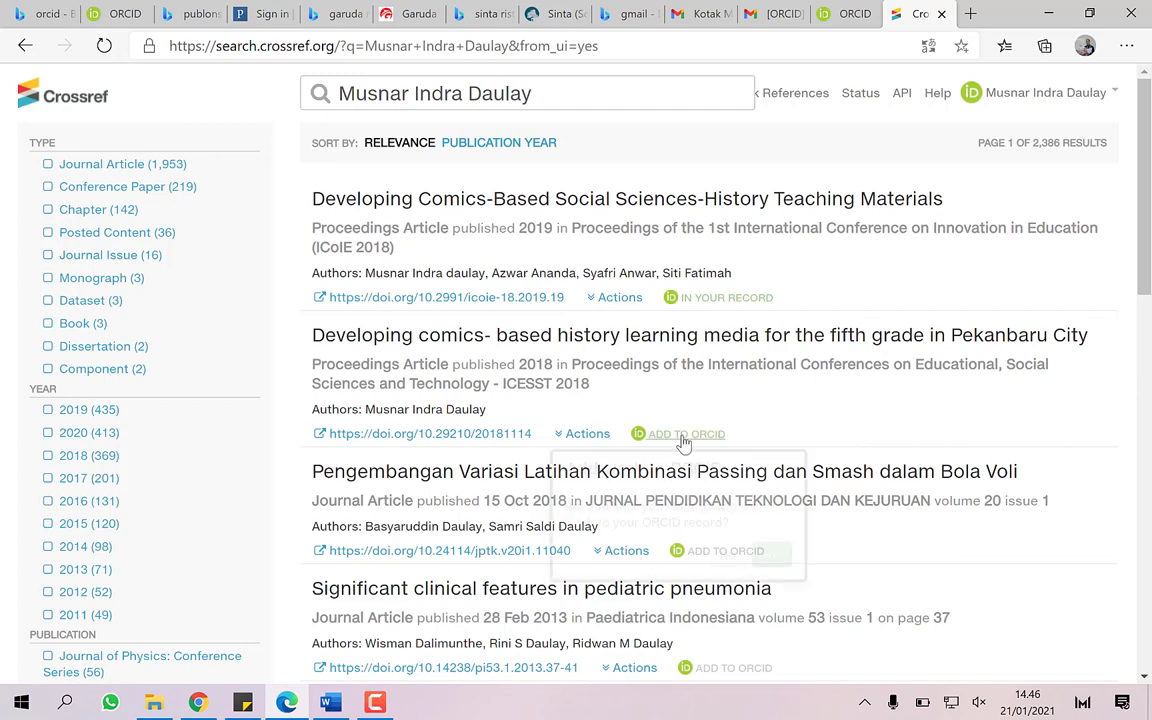
left_click(768, 553)
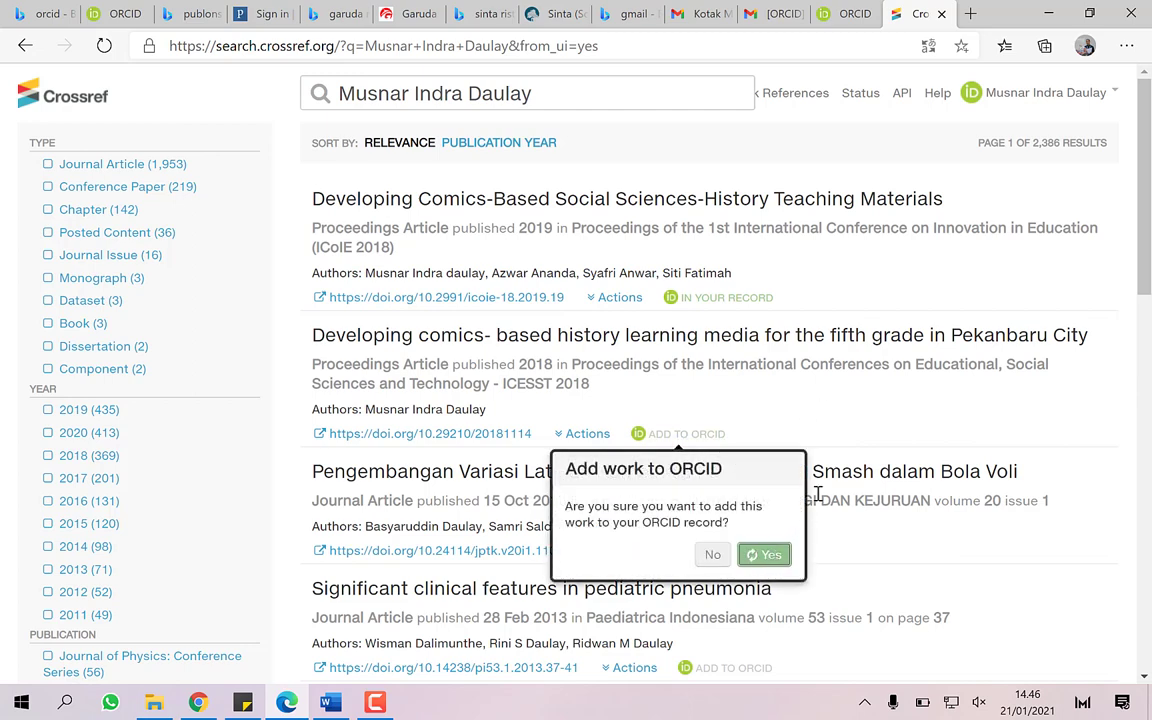
Browse further through the Crossref results, ending at the top of results page 2.
scroll(818, 493, "down", 2)
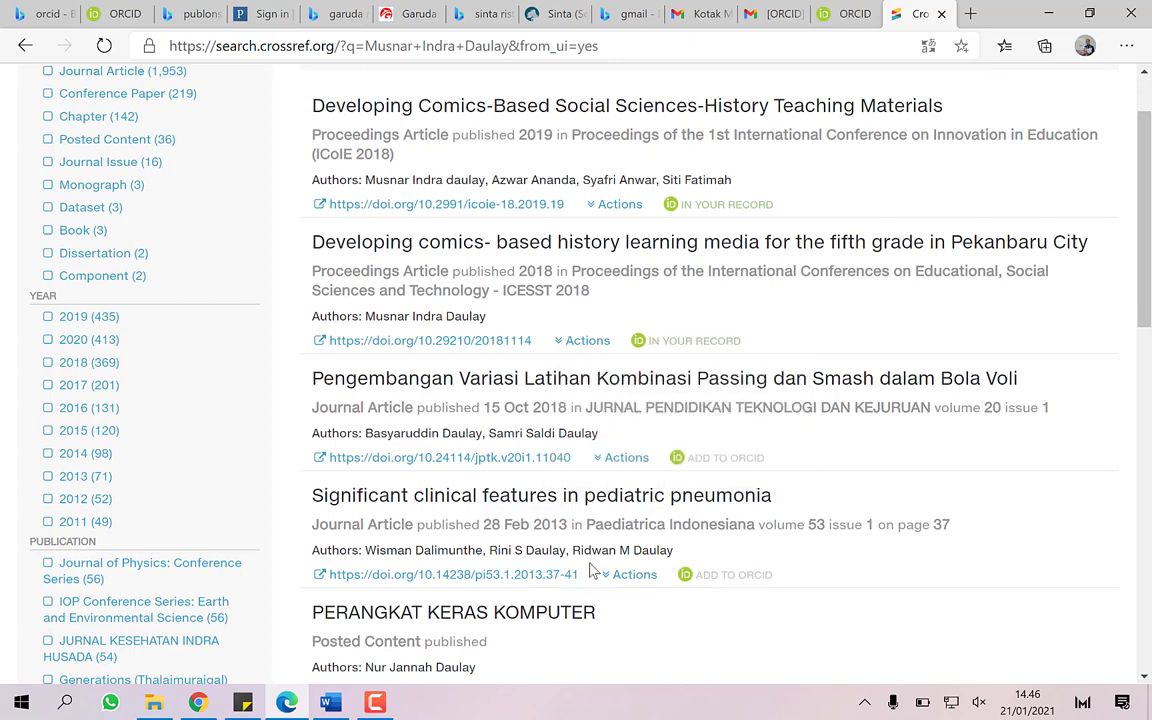
scroll(608, 550, "down", 4)
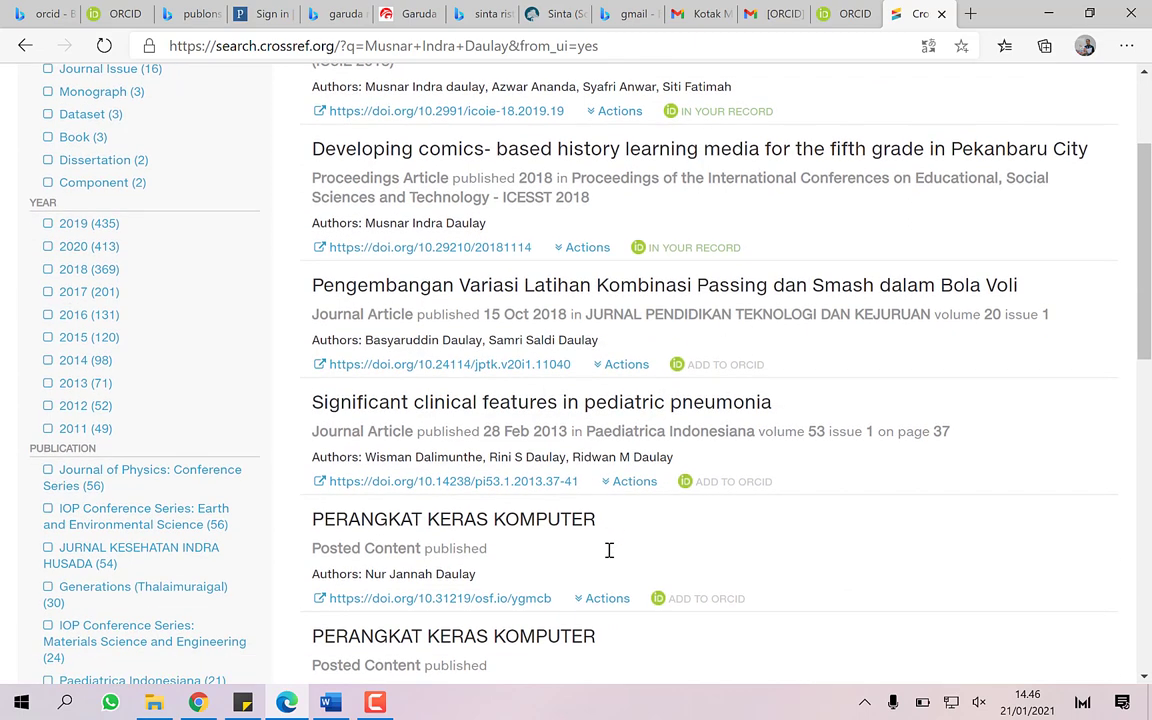
scroll(612, 553, "down", 4)
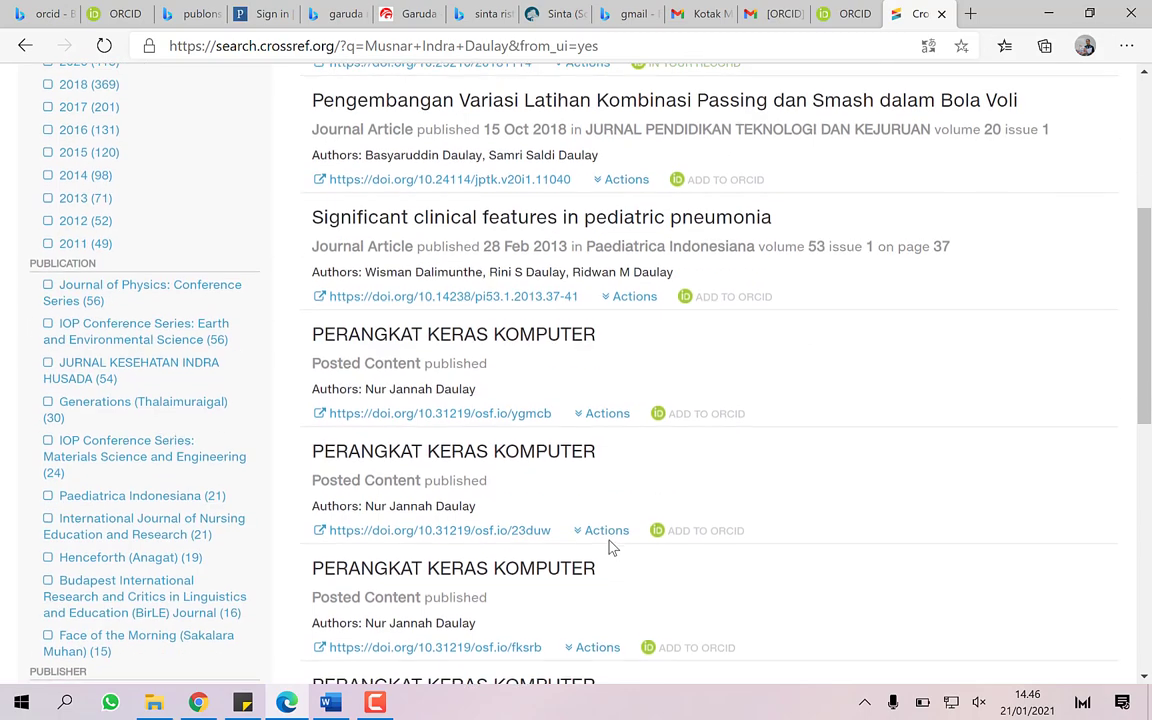
scroll(612, 548, "down", 6)
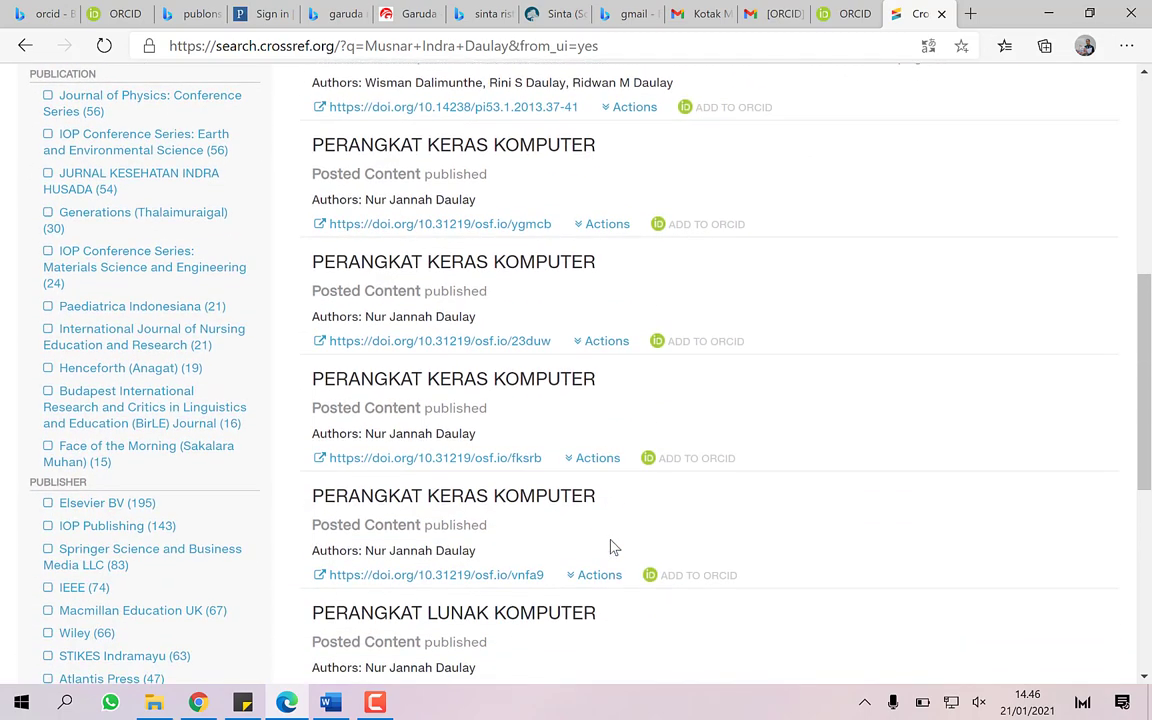
scroll(612, 546, "down", 2)
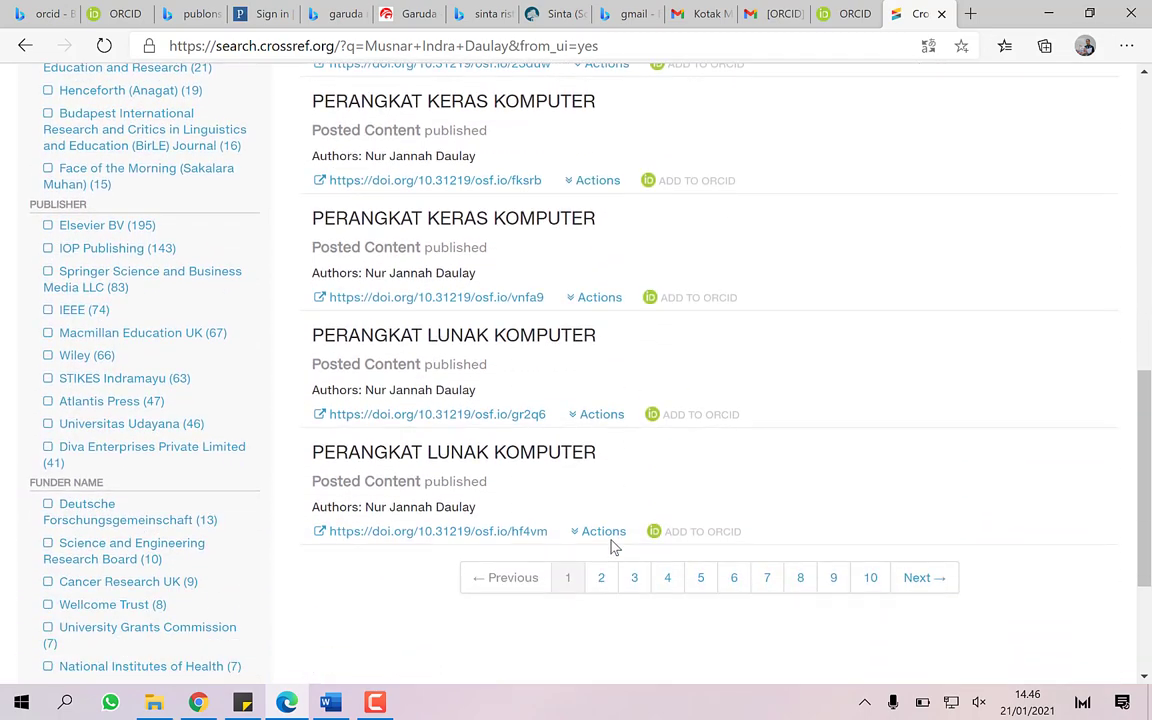
scroll(796, 452, "up", 6)
scroll(800, 450, "up", 10)
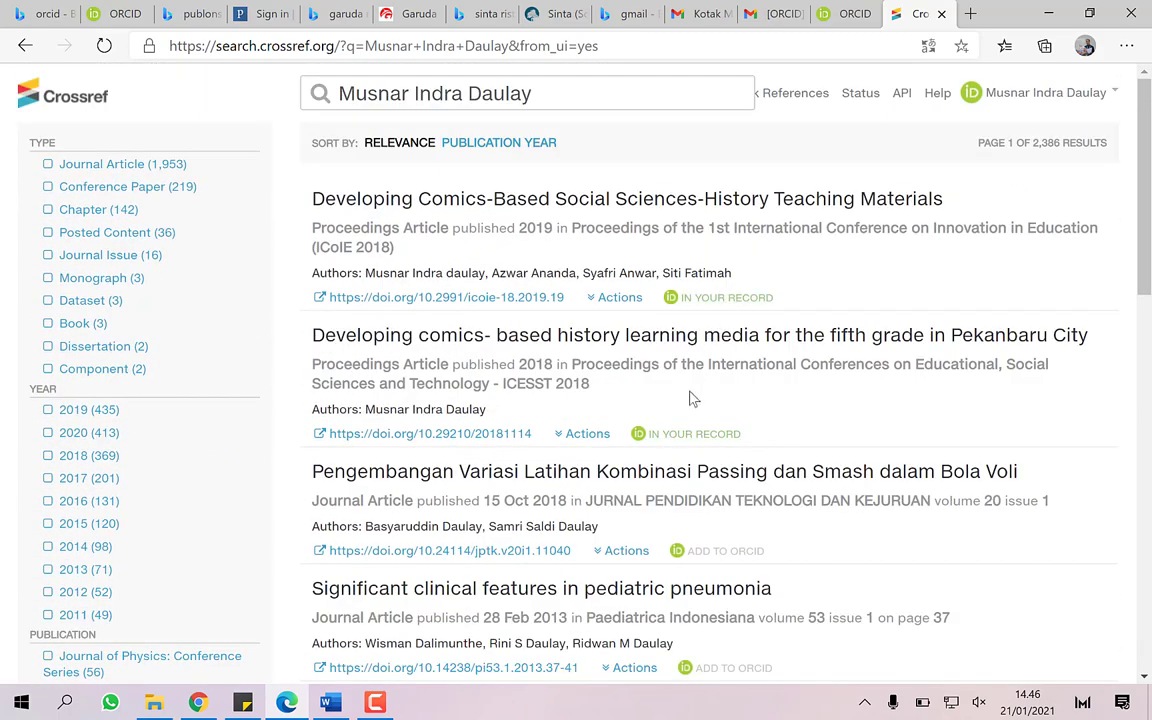
scroll(695, 410, "down", 5)
scroll(700, 424, "down", 12)
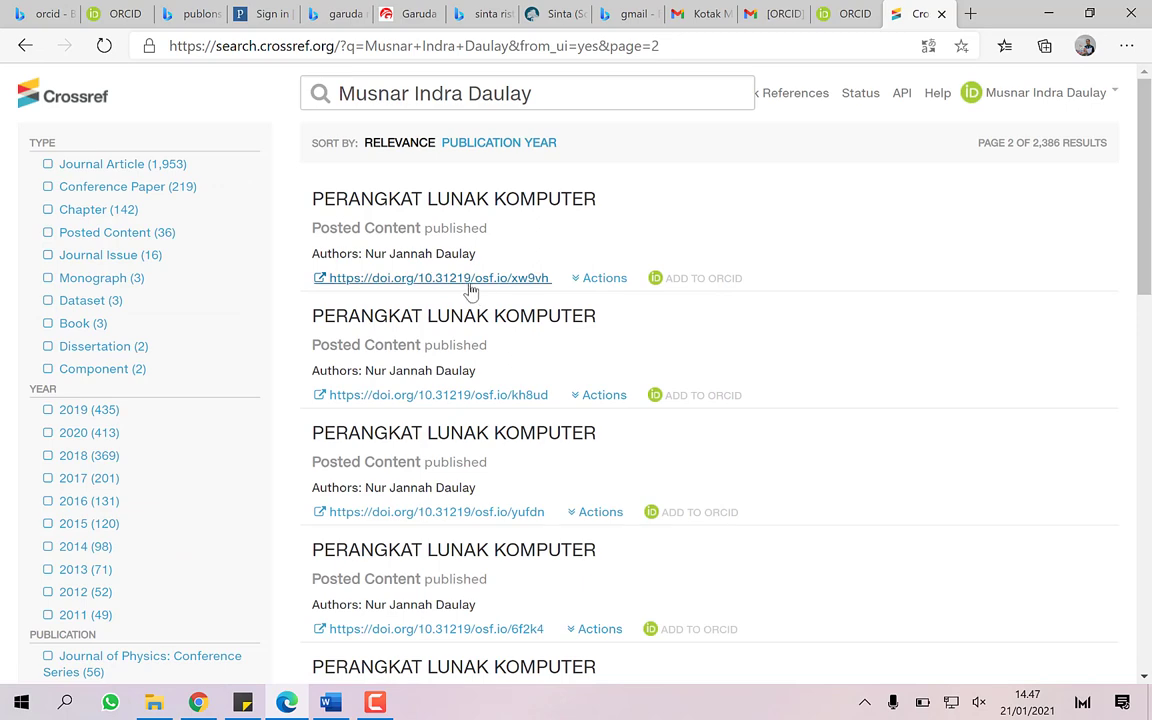
scroll(488, 358, "down", 3)
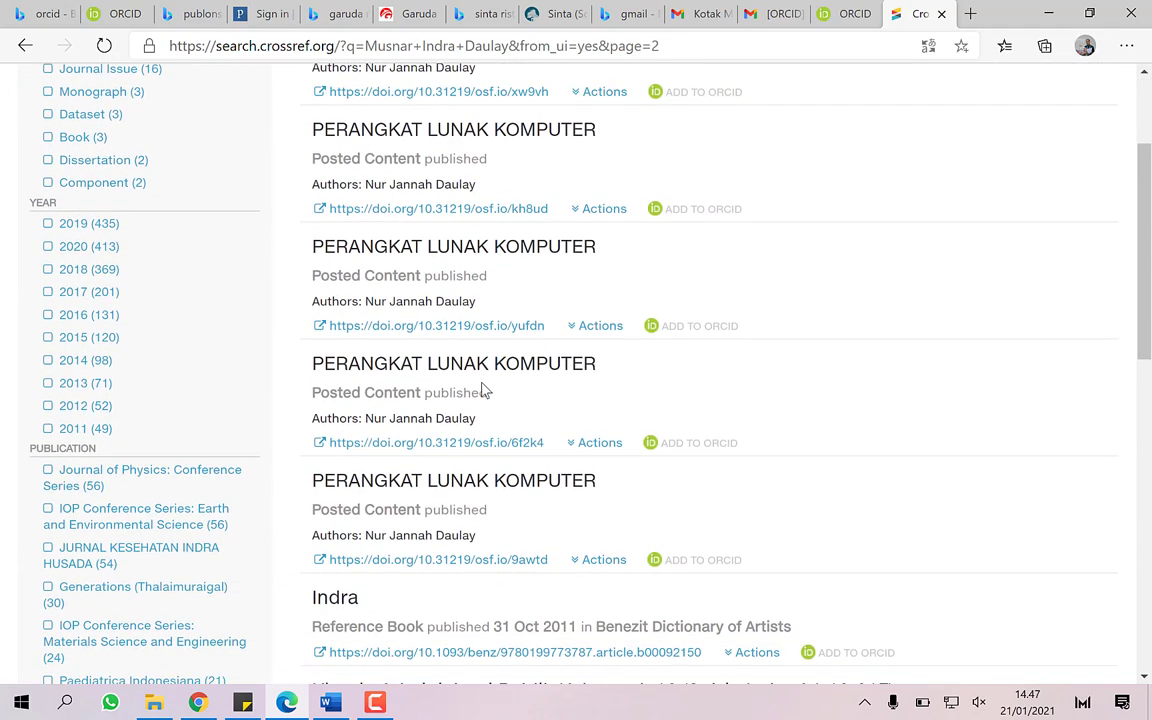
scroll(486, 358, "down", 3)
scroll(483, 391, "down", 4)
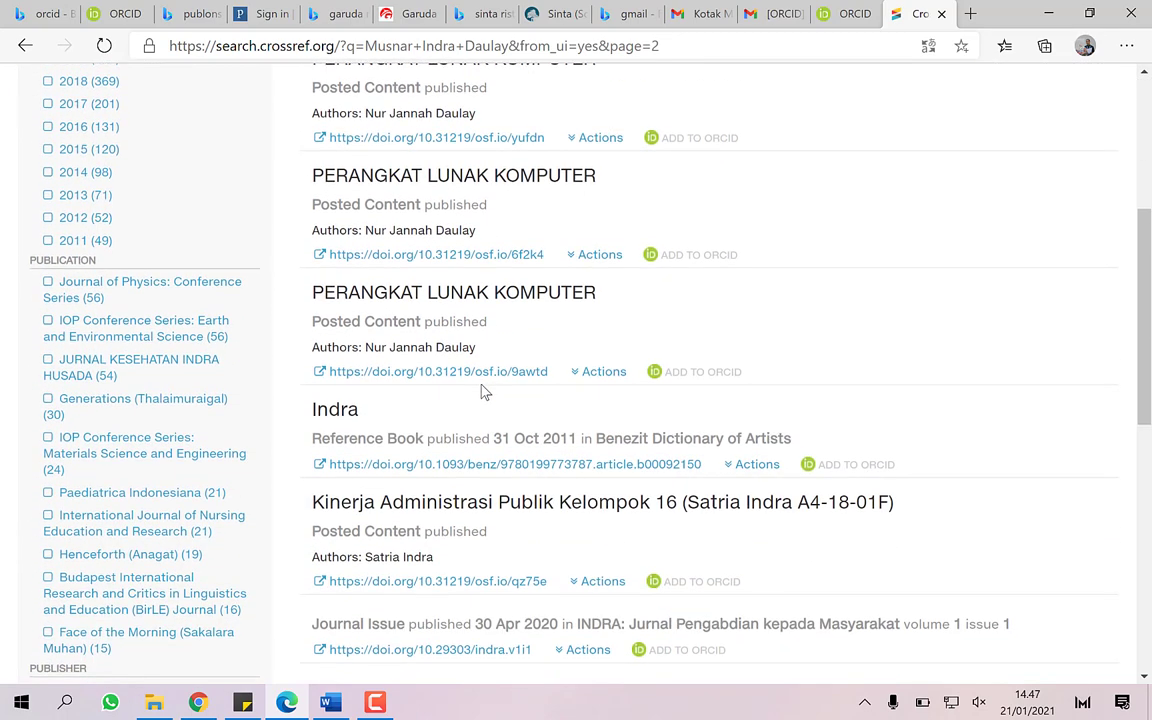
scroll(483, 391, "down", 2)
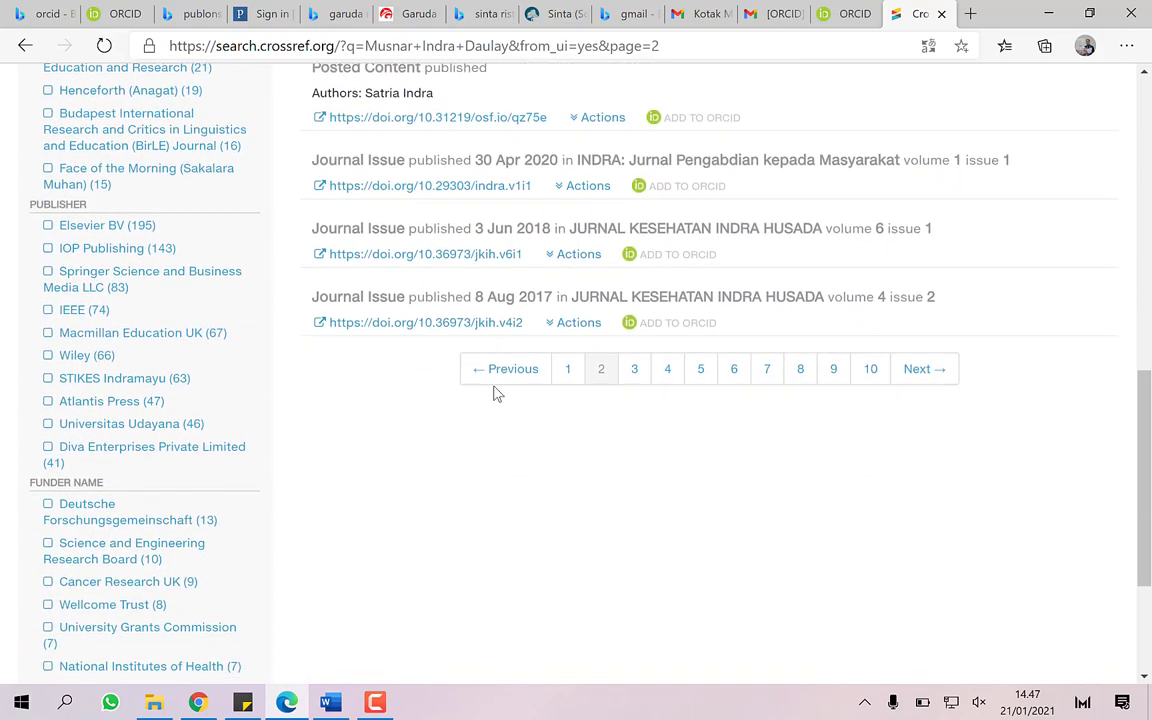
scroll(525, 396, "up", 10)
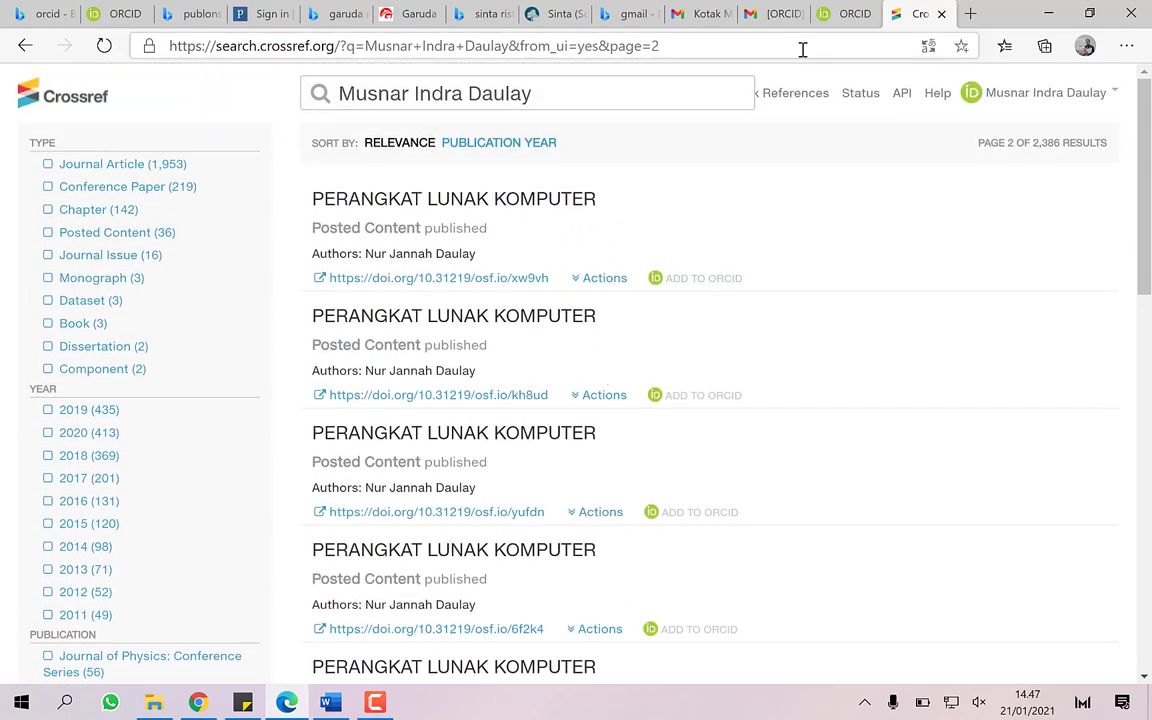
Return to ORCID's Link Works and authorize BASE to access the record.
left_click(846, 14)
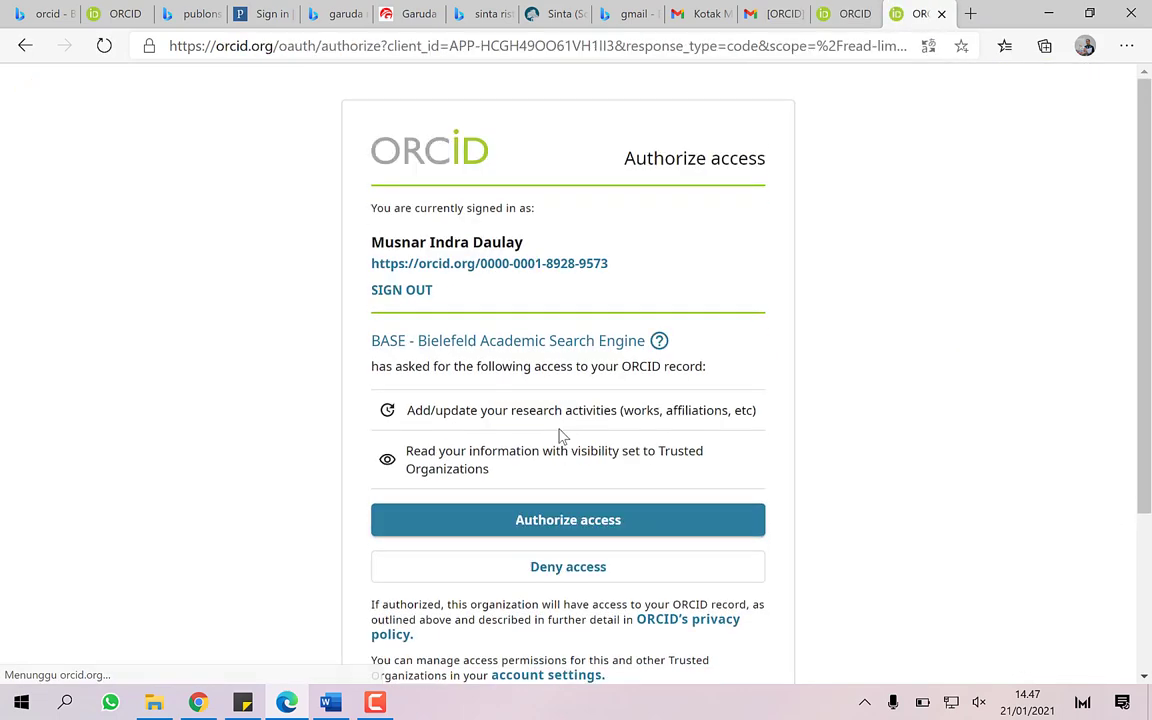
left_click(510, 524)
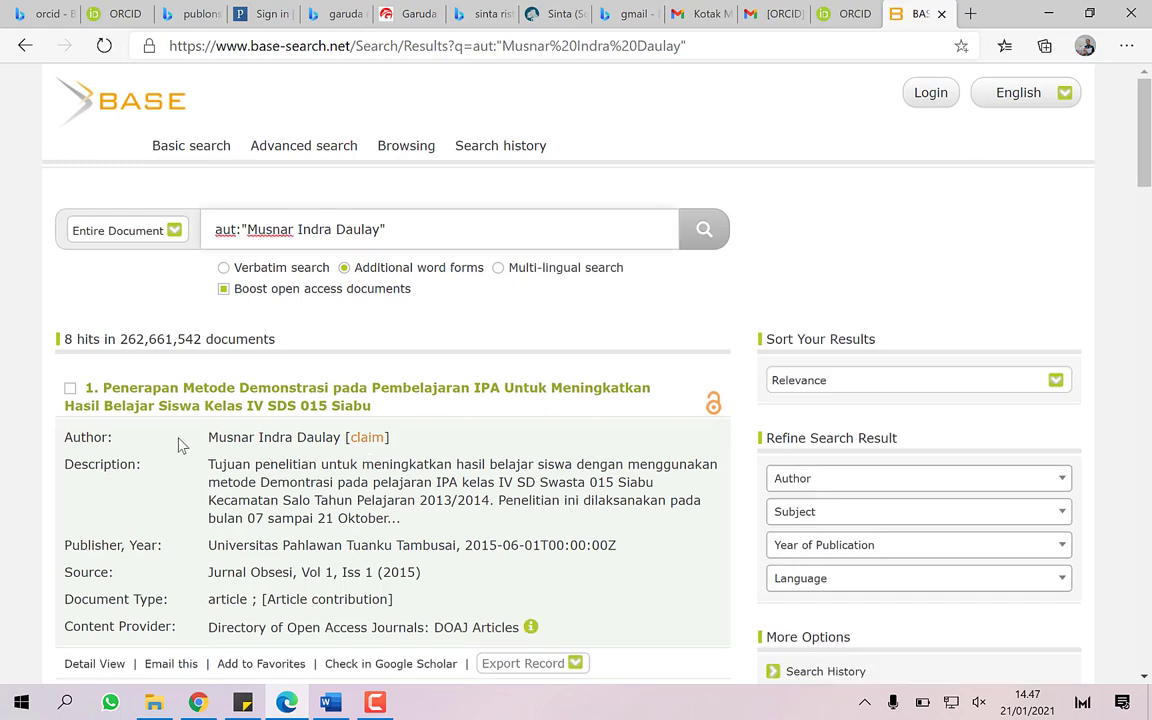
Start claiming the first publication and fill the new account's name, e-mail and country Indonesia.
left_click(367, 437)
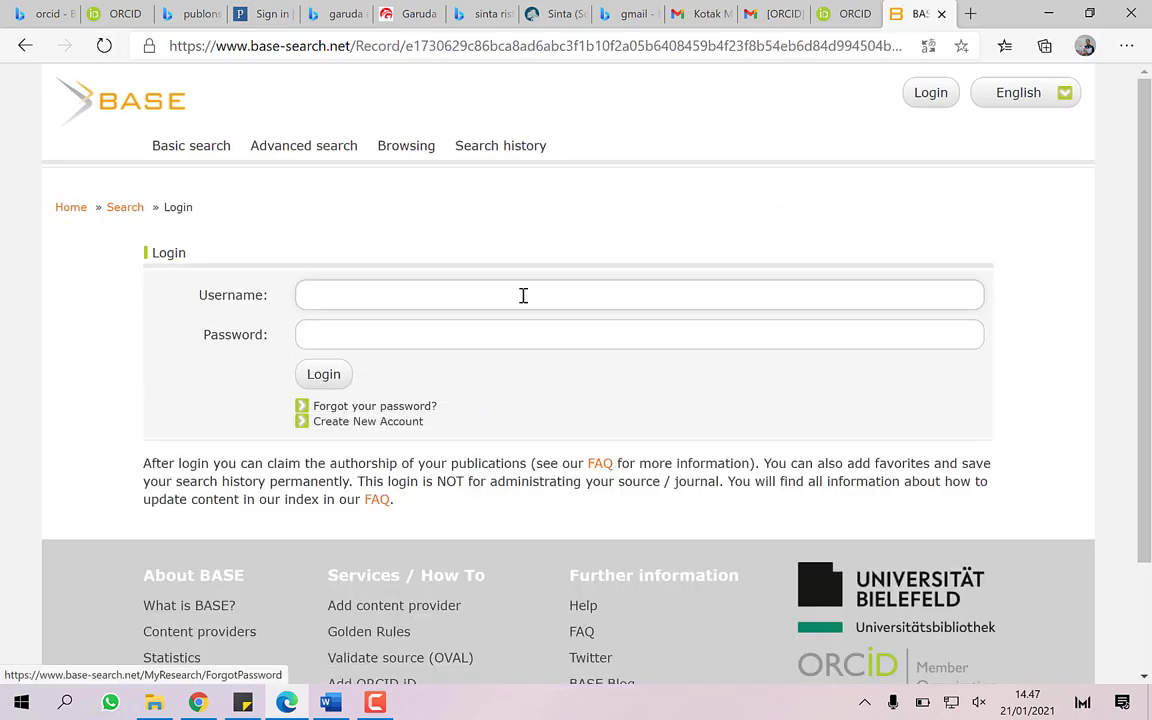
left_click(400, 422)
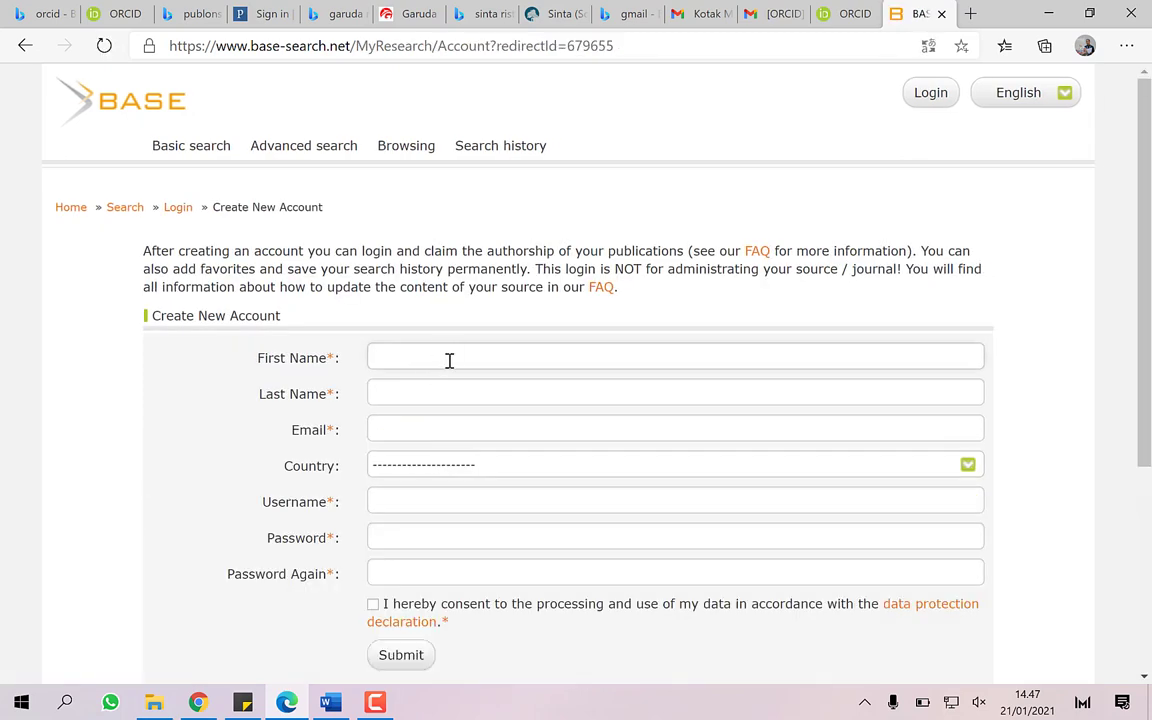
left_click(449, 360)
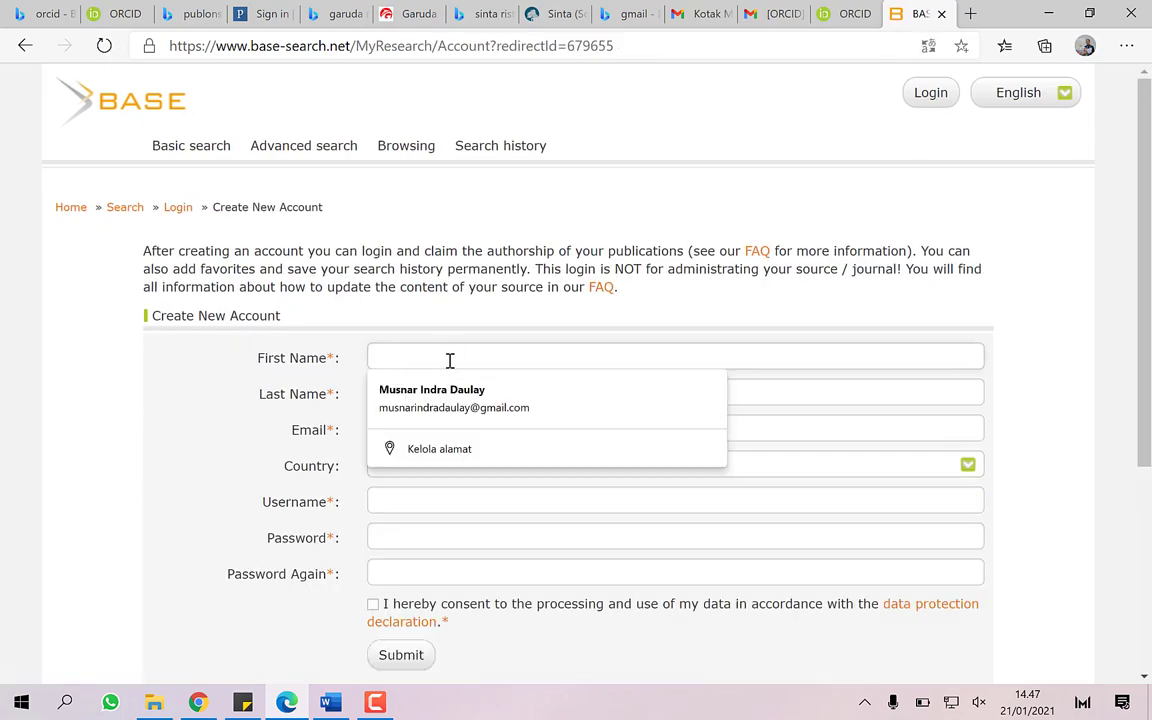
left_click(448, 400)
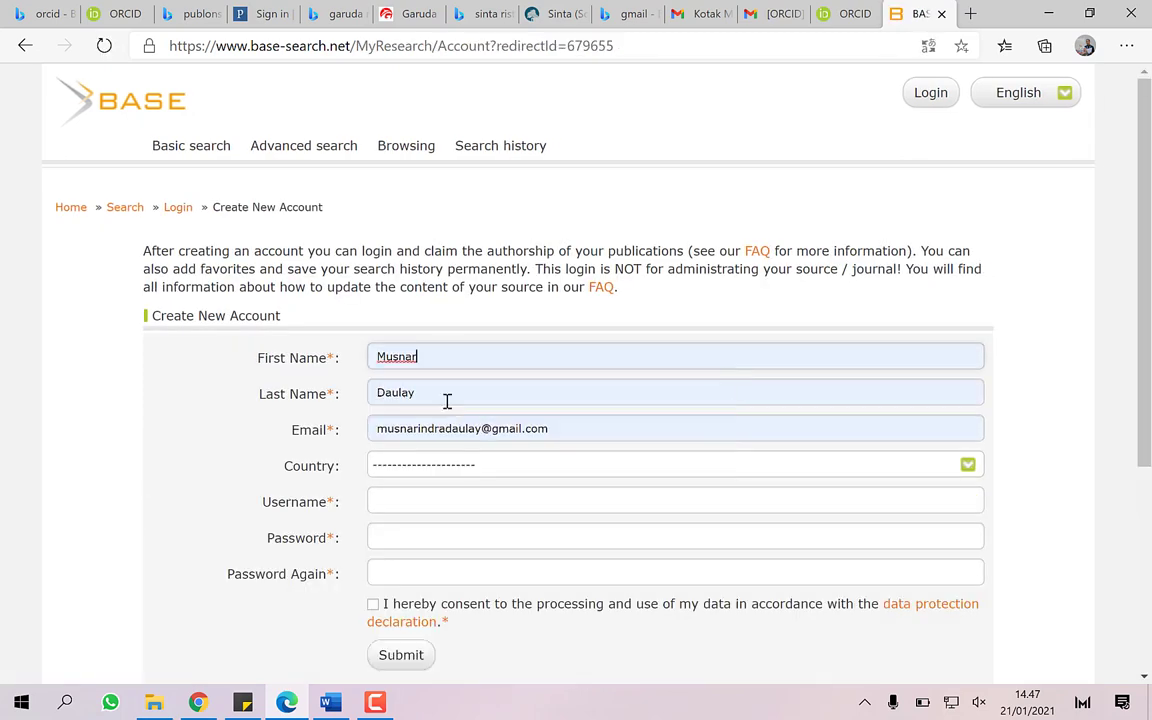
left_click(479, 472)
type("indo")
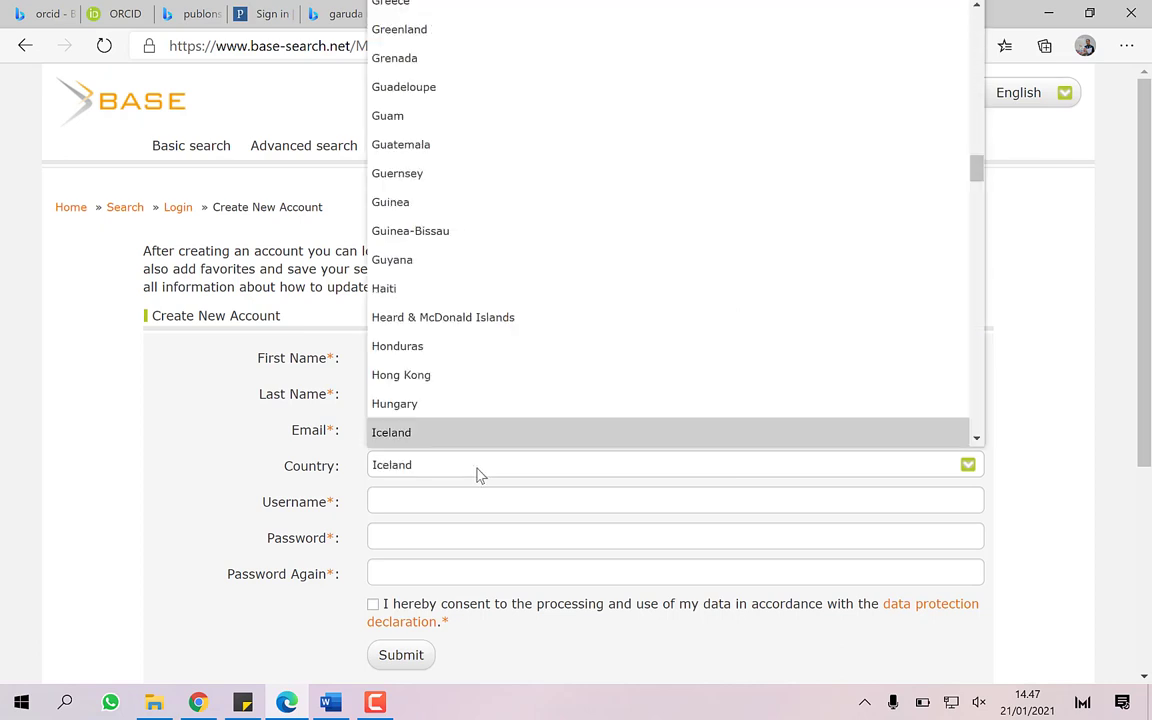
key("Return")
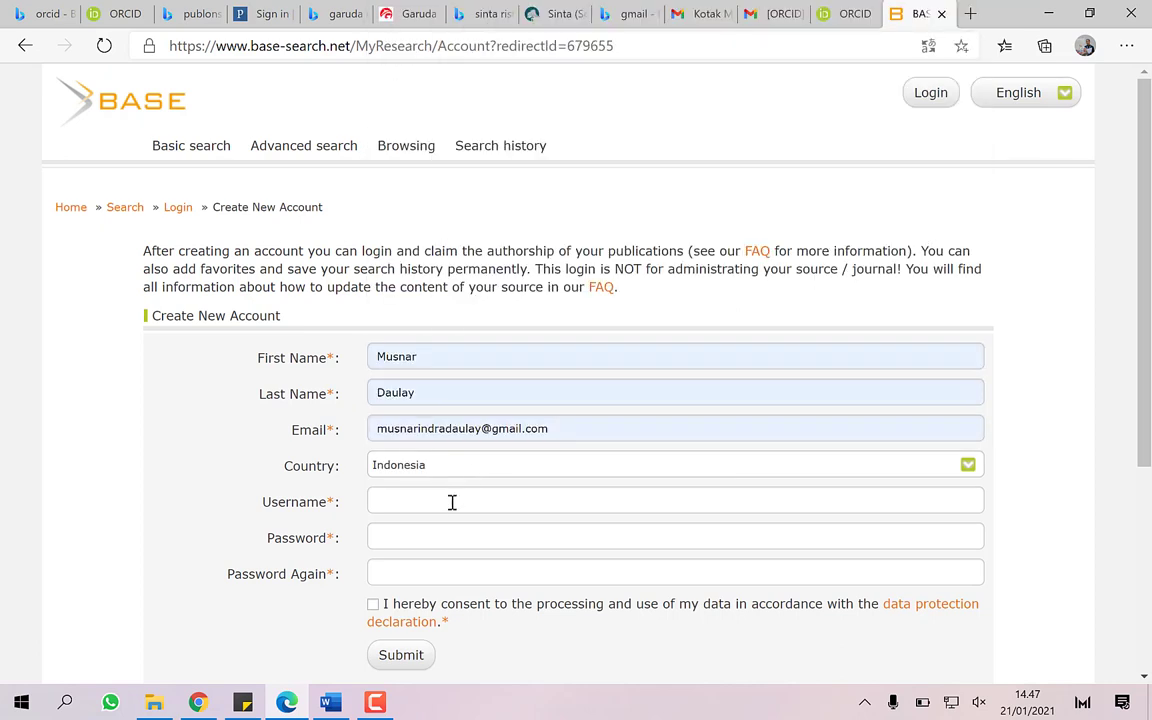
Enter the username and matching passwords, accept the data protection consent, and submit the registration.
left_click(452, 502)
type("mus")
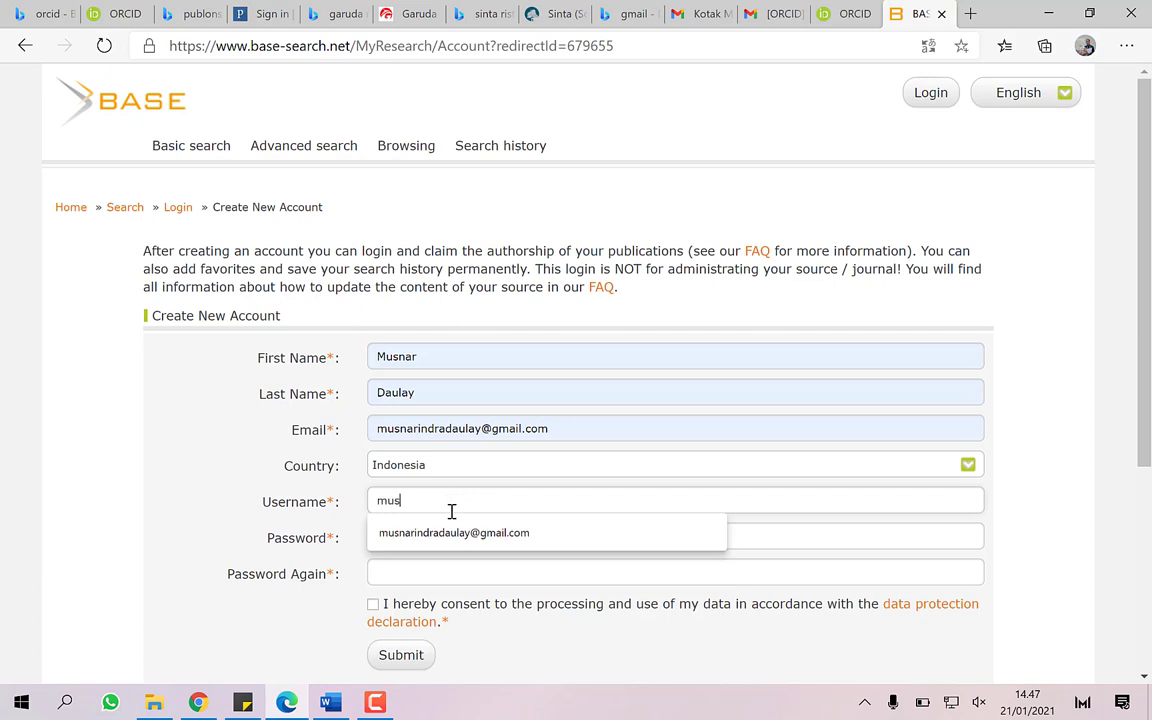
left_click(437, 535)
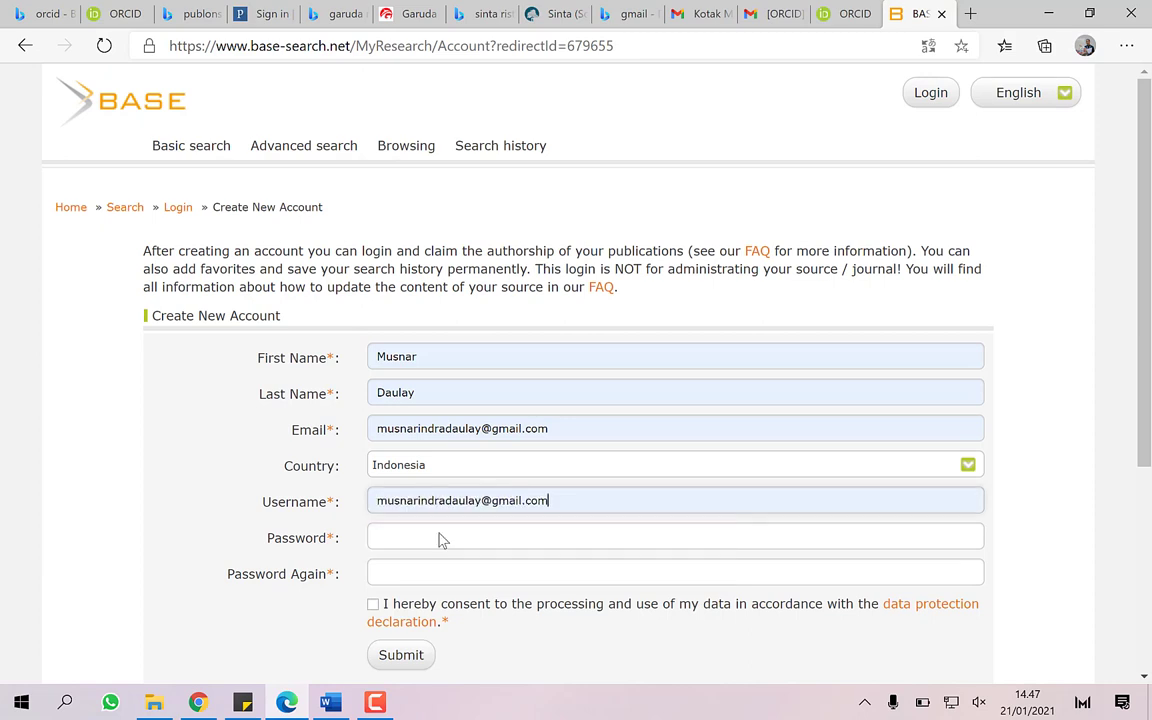
left_click(417, 536)
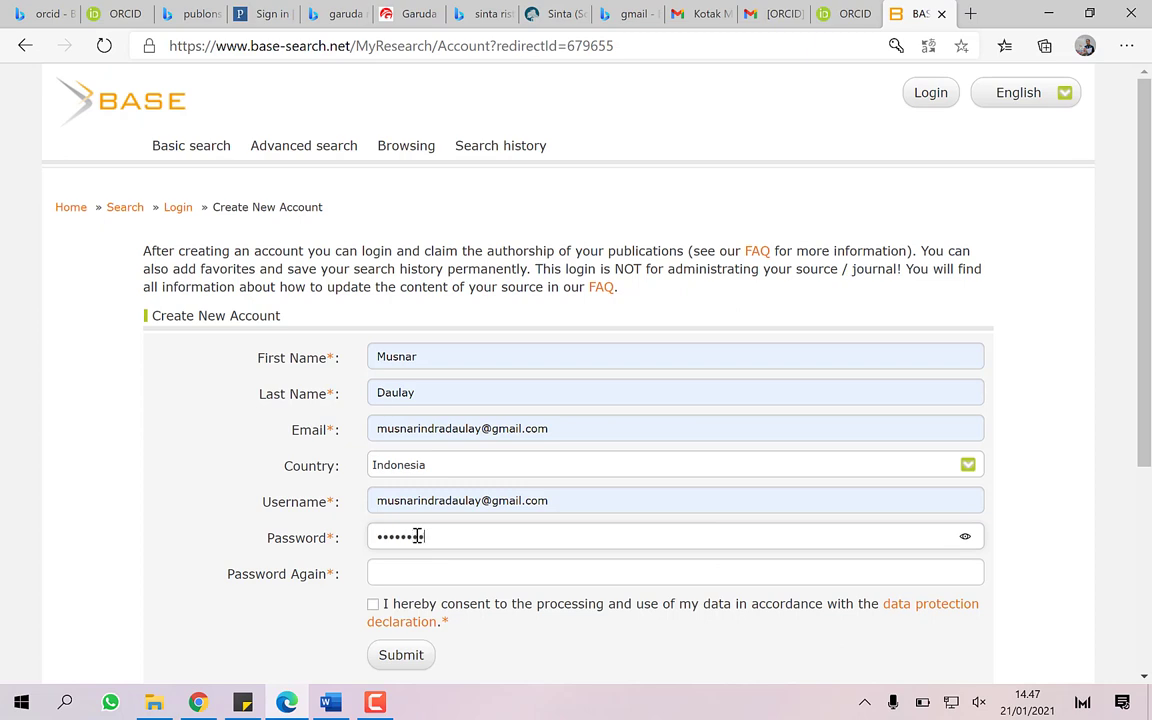
key("Tab")
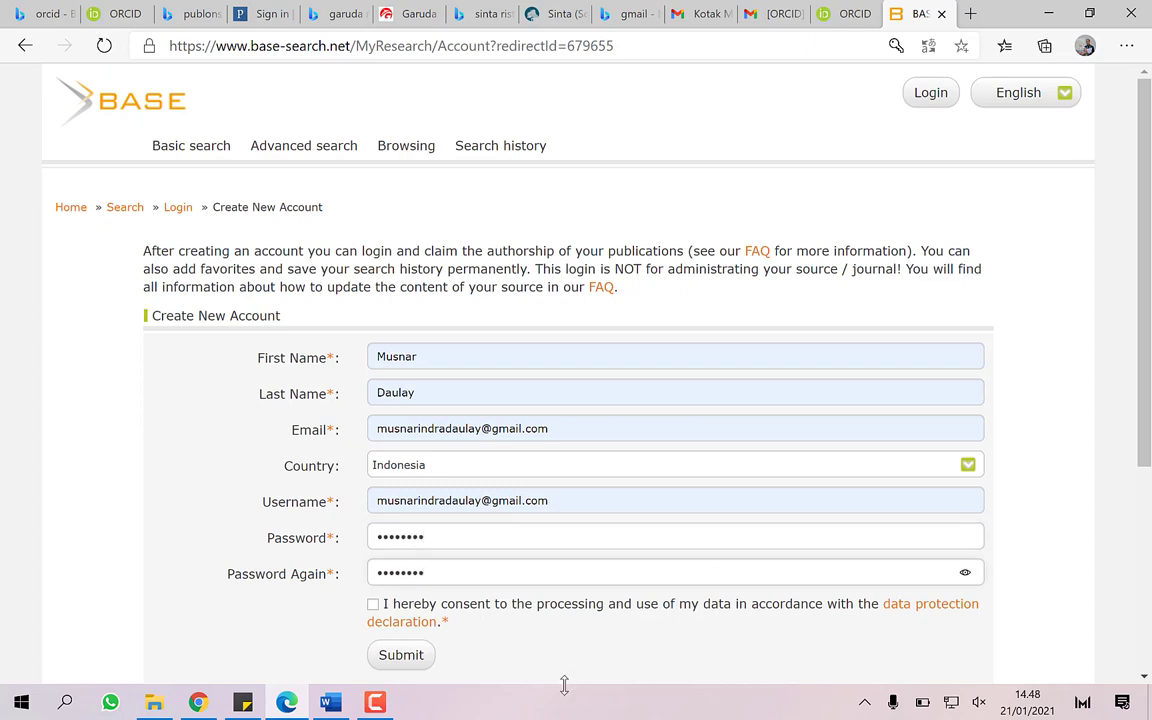
left_click(372, 604)
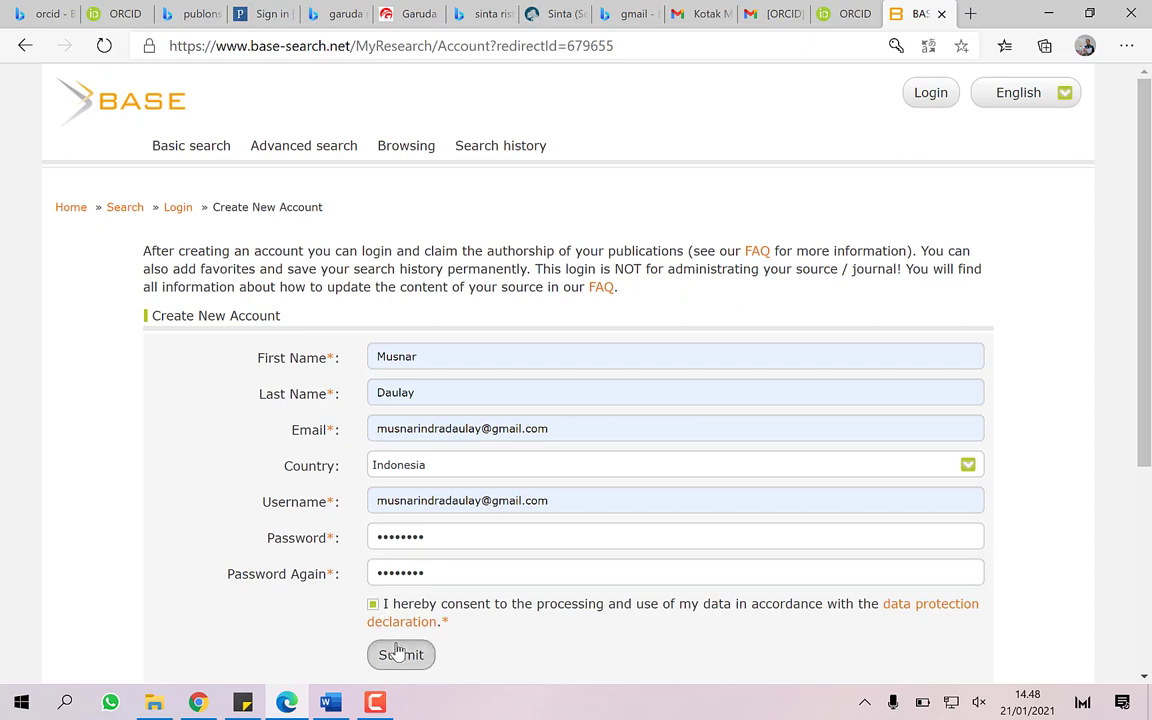
left_click(398, 652)
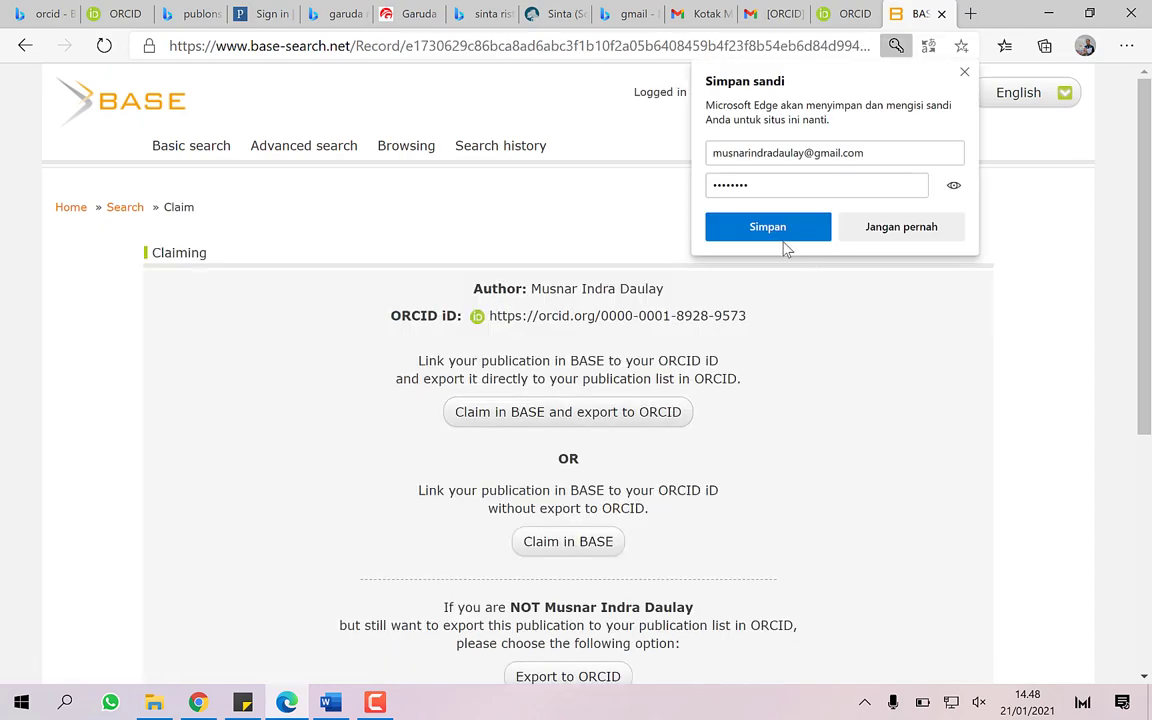
Dismiss the save-password prompt and claim the first publication, exporting it to ORCID.
left_click(897, 232)
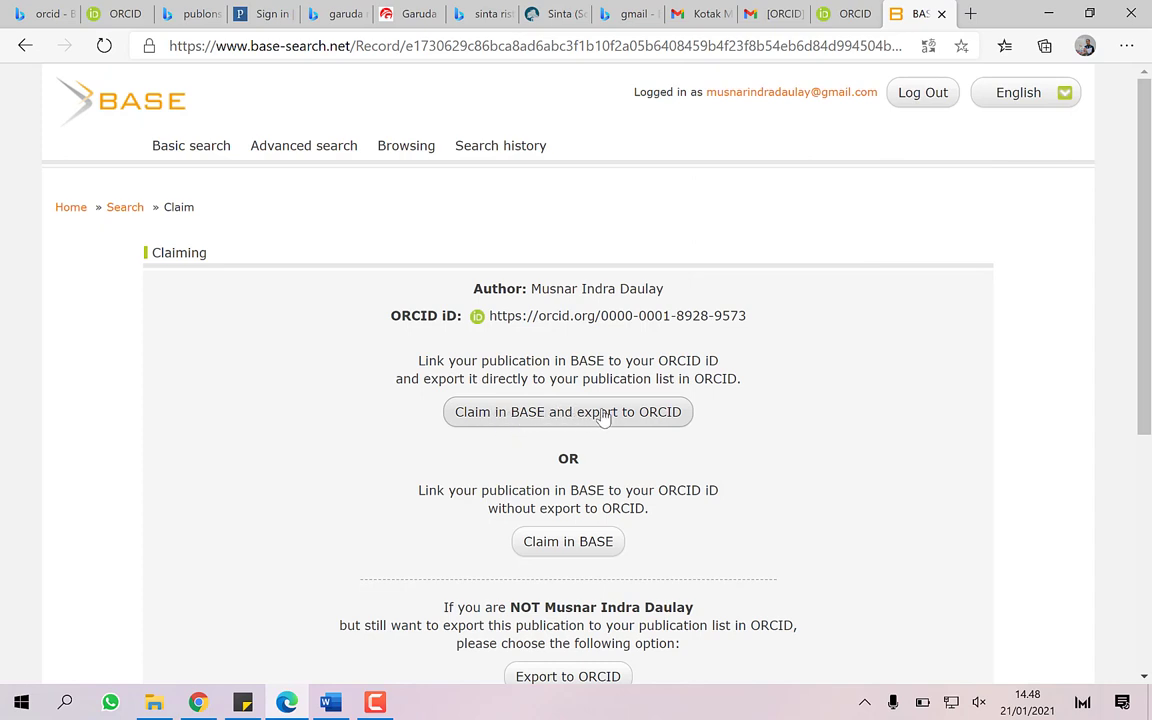
left_click(650, 416)
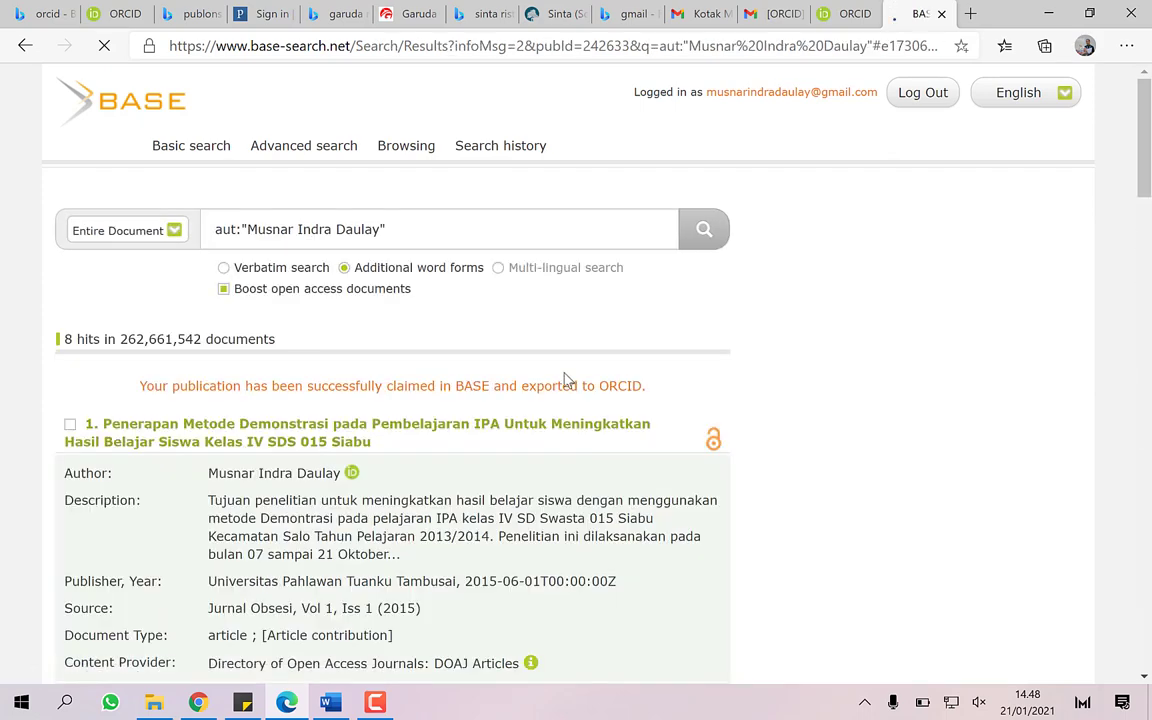
scroll(565, 385, "down", 4)
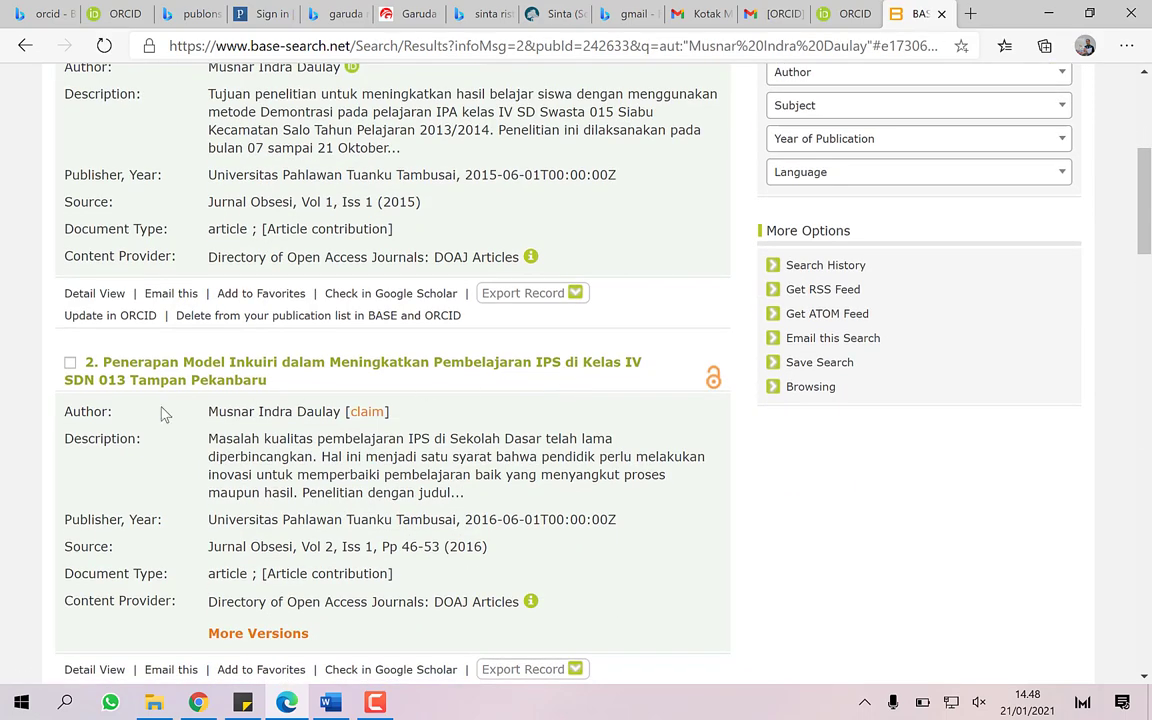
Claim the second and third publications in BASE and export both to ORCID.
left_click(366, 411)
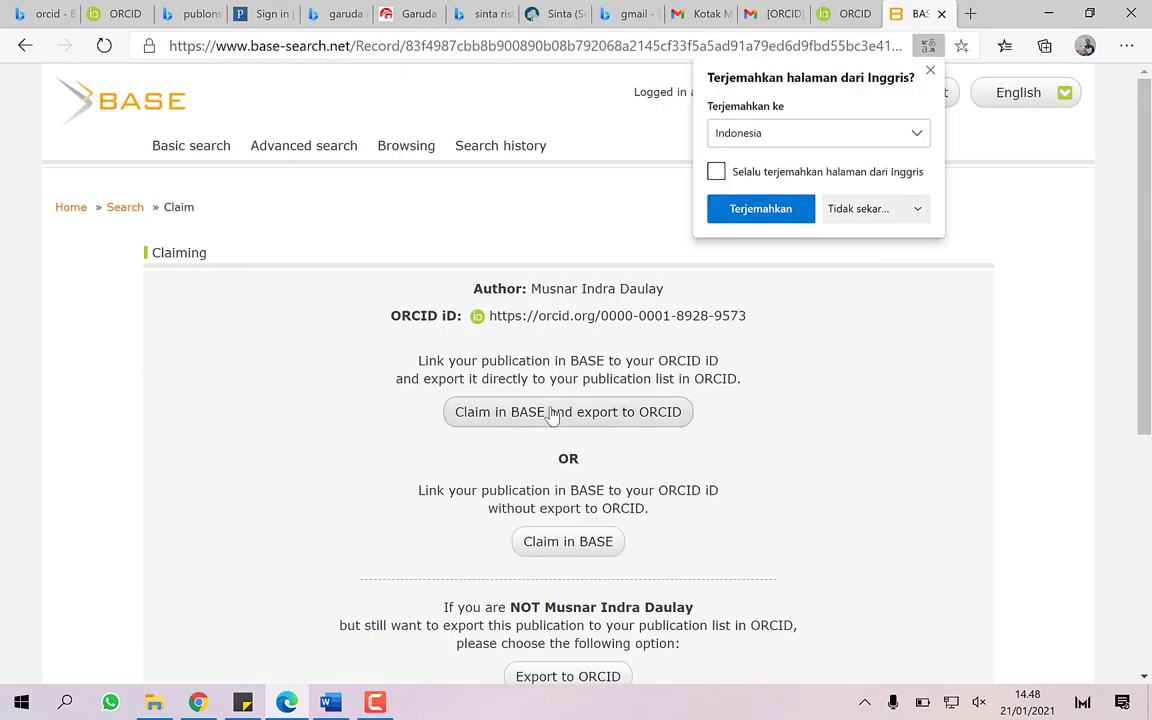
left_click(552, 414)
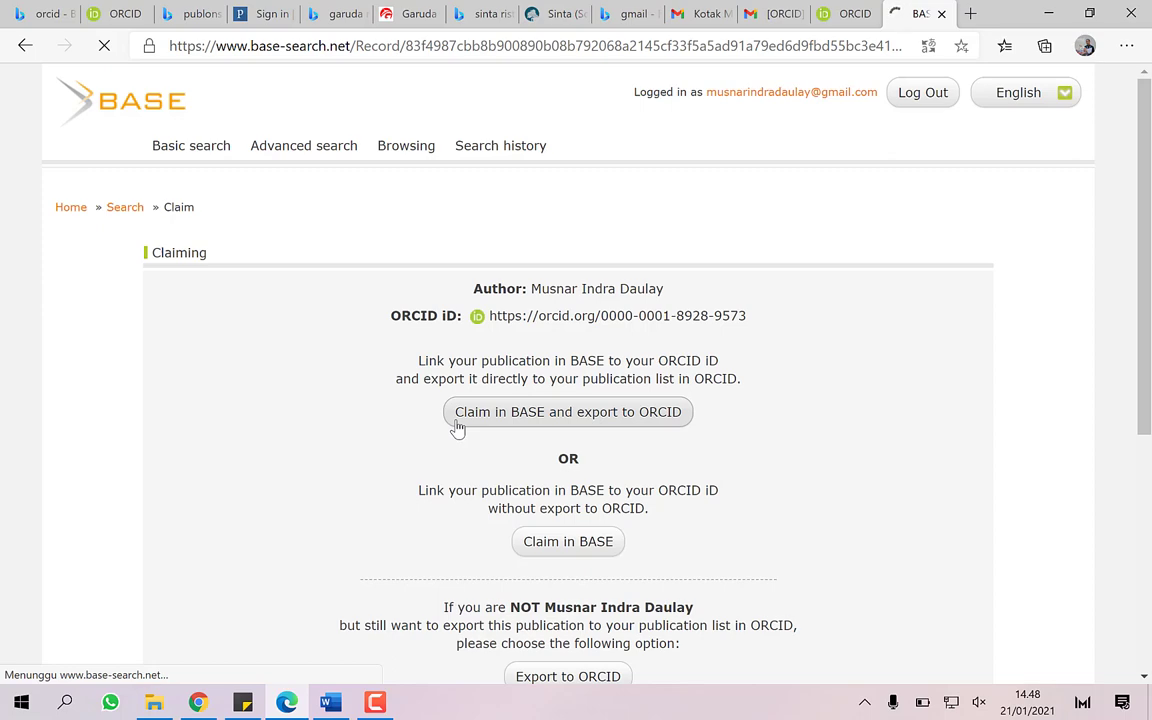
scroll(457, 428, "down", 1)
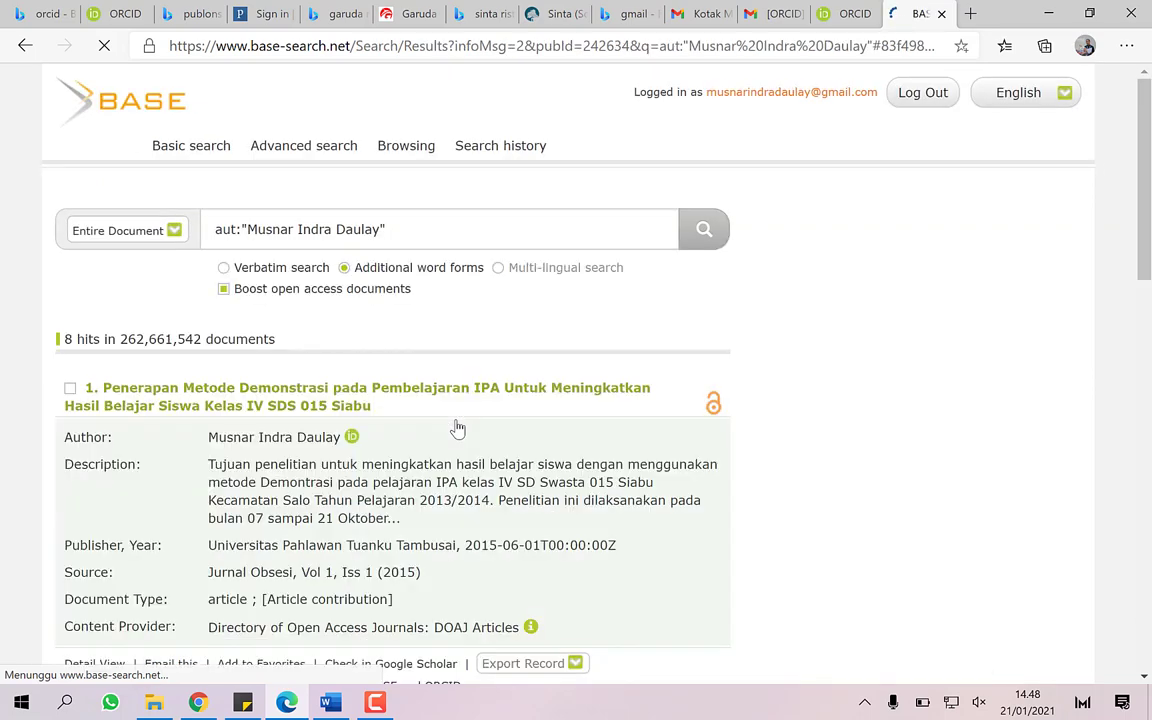
scroll(457, 428, "down", 3)
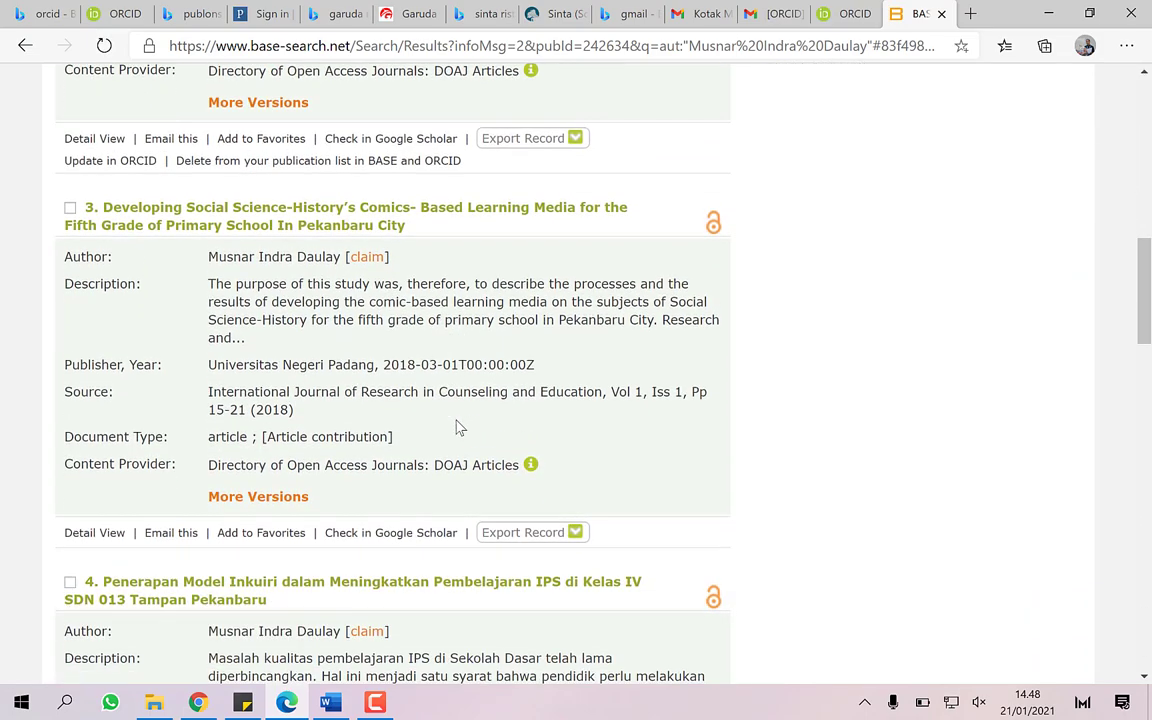
scroll(457, 428, "up", 3)
scroll(458, 427, "up", 1)
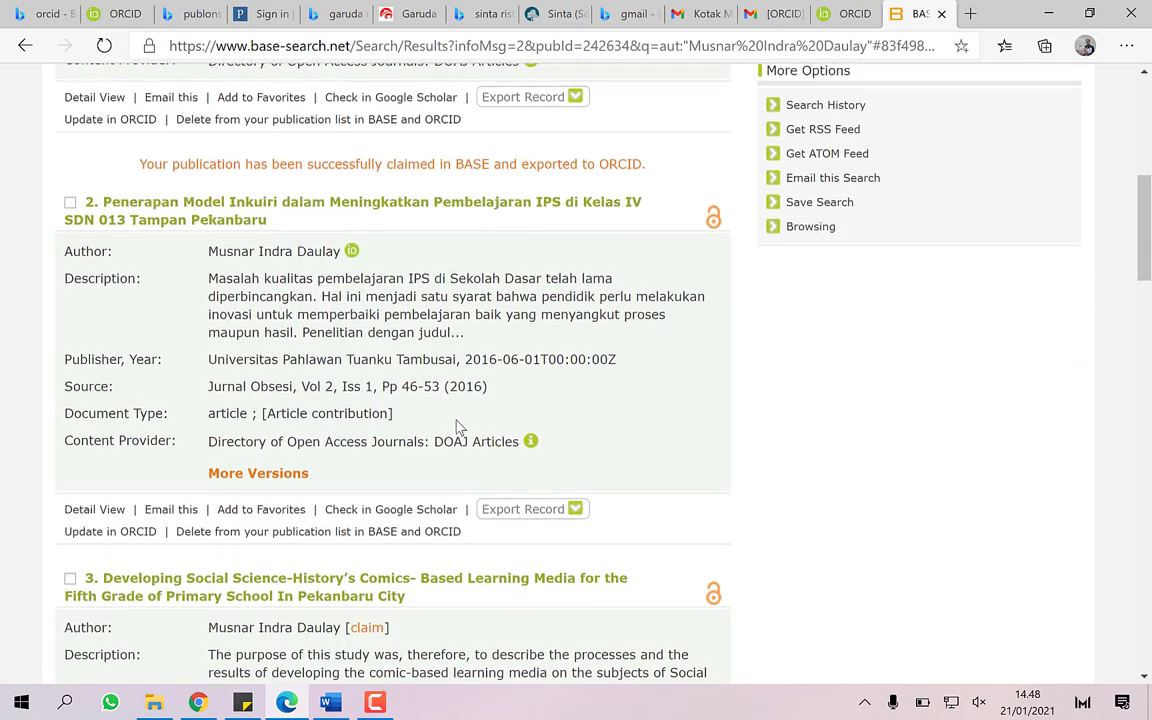
scroll(458, 427, "down", 2)
left_click(365, 445)
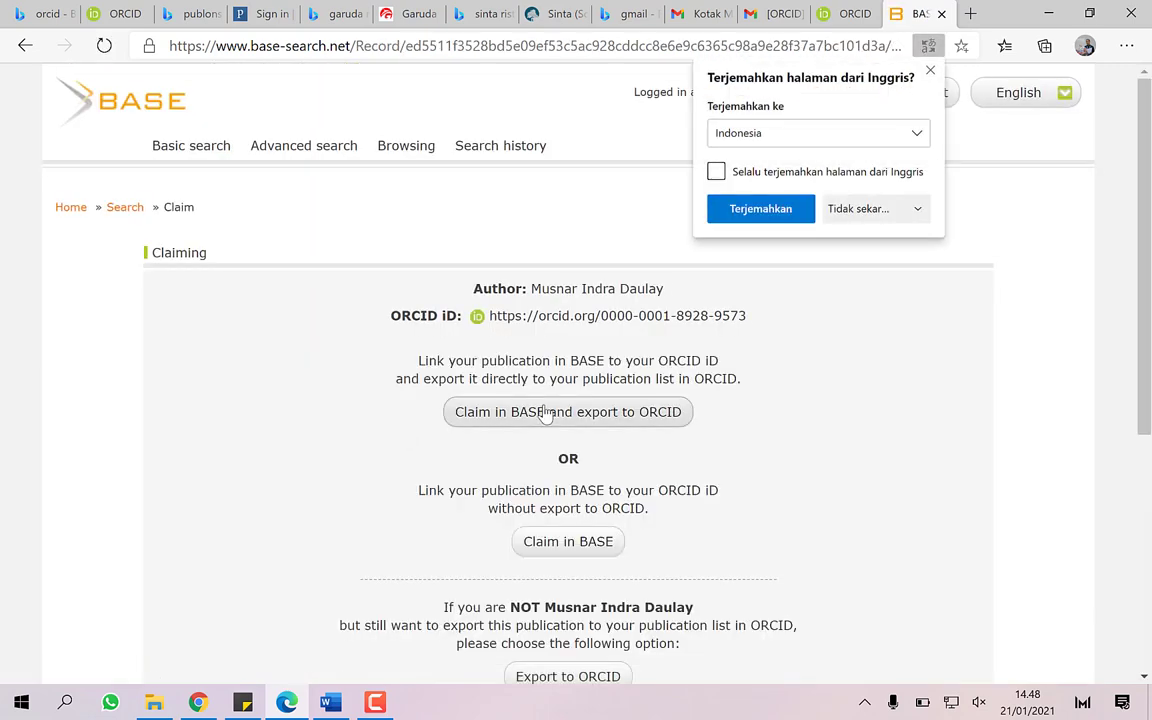
left_click(546, 415)
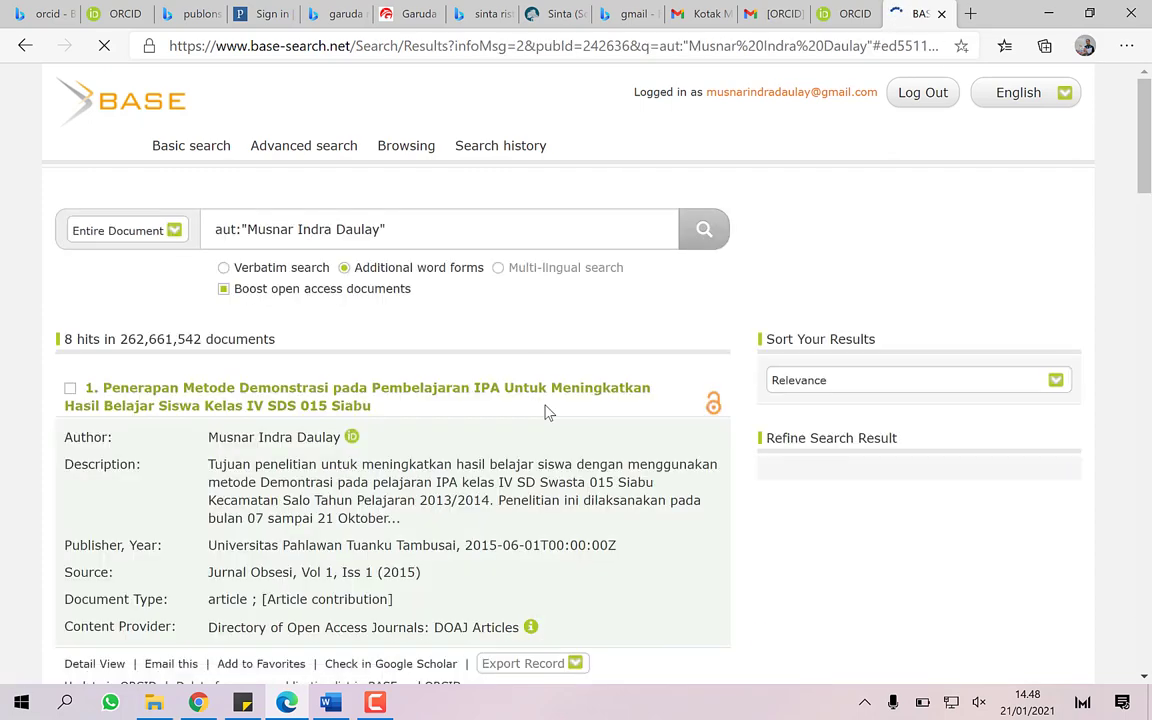
Claim the Demonstrasi article as author and export it to ORCID.
scroll(543, 411, "down", 10)
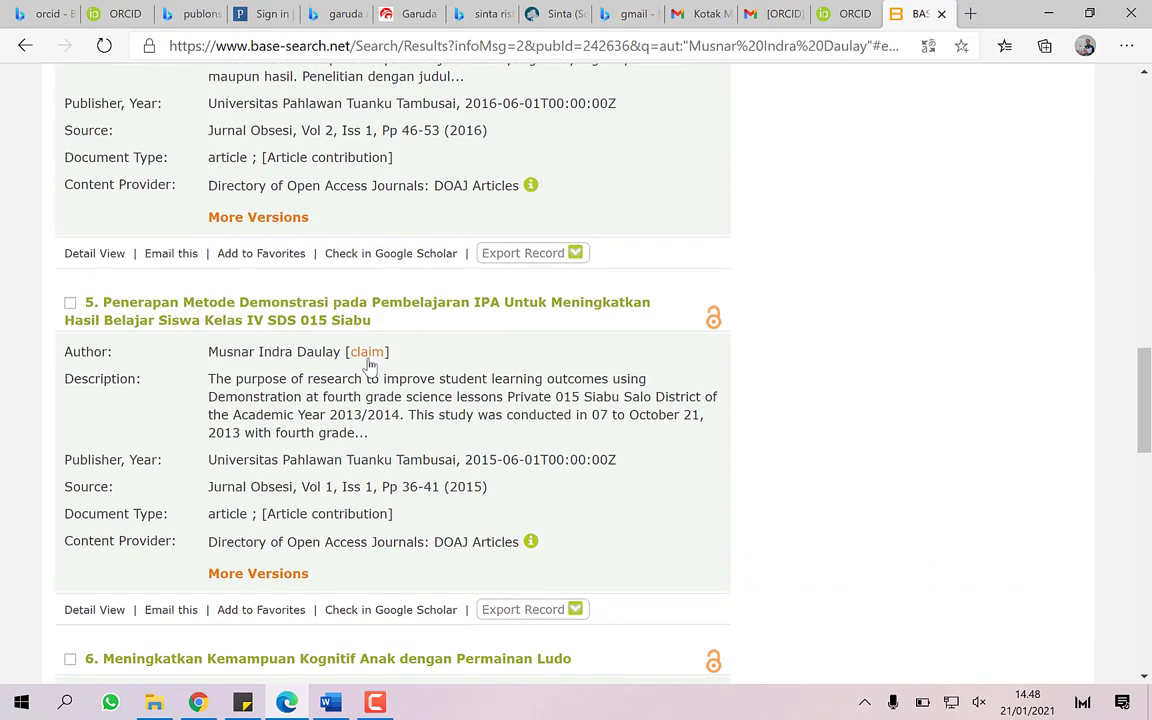
left_click(366, 353)
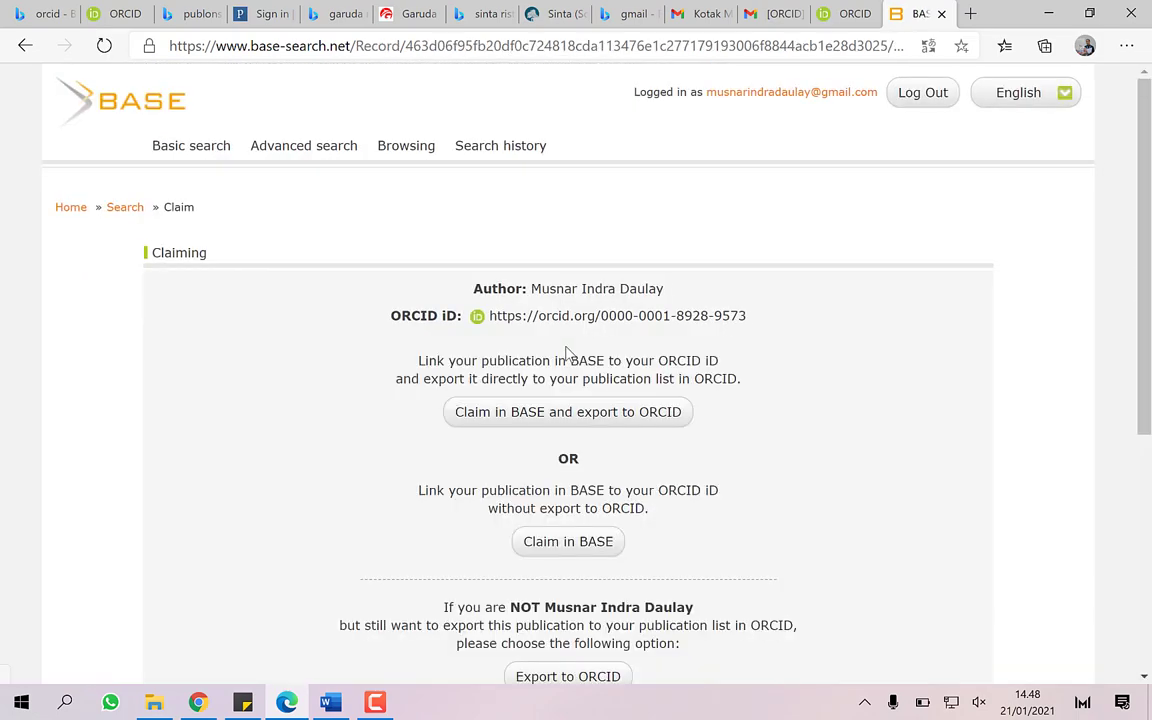
scroll(583, 278, "down", 2)
left_click(588, 229)
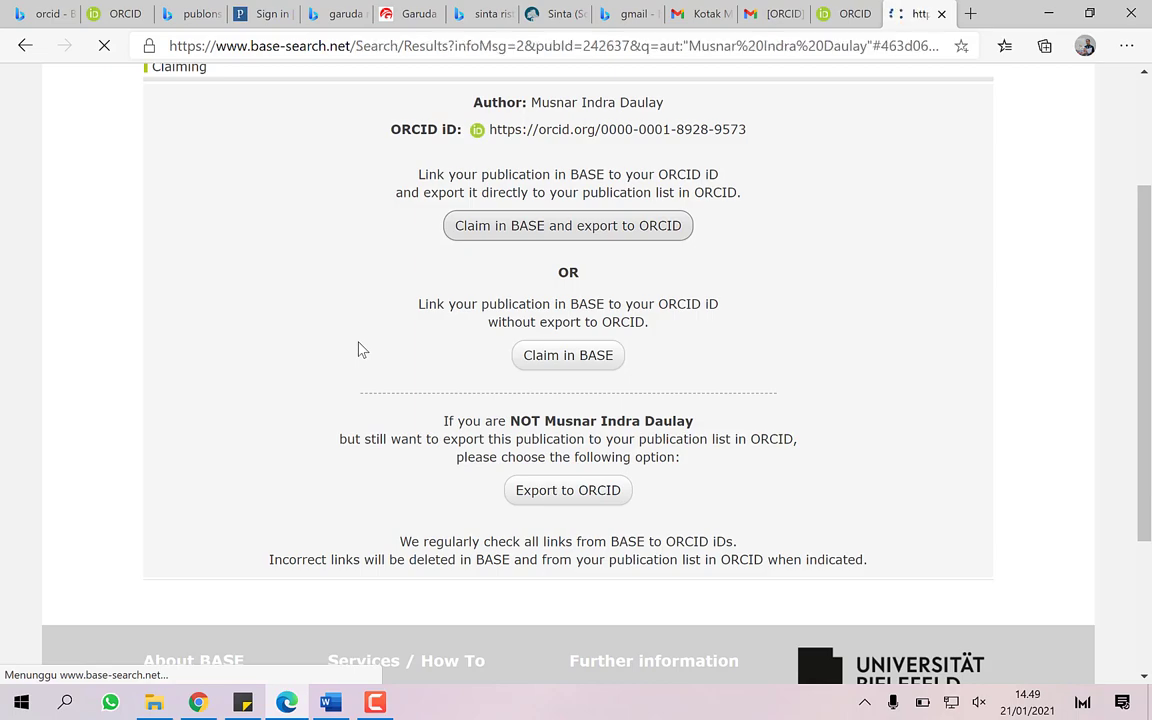
scroll(470, 355, "down", 8)
scroll(403, 358, "down", 5)
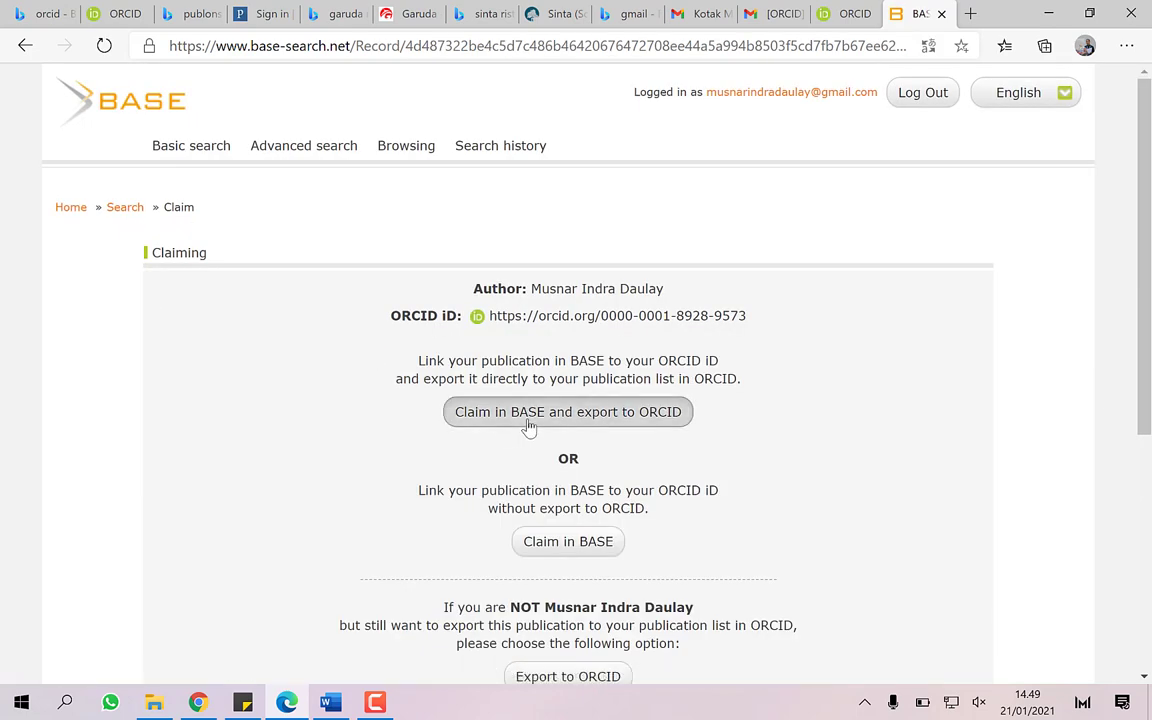
left_click(529, 424)
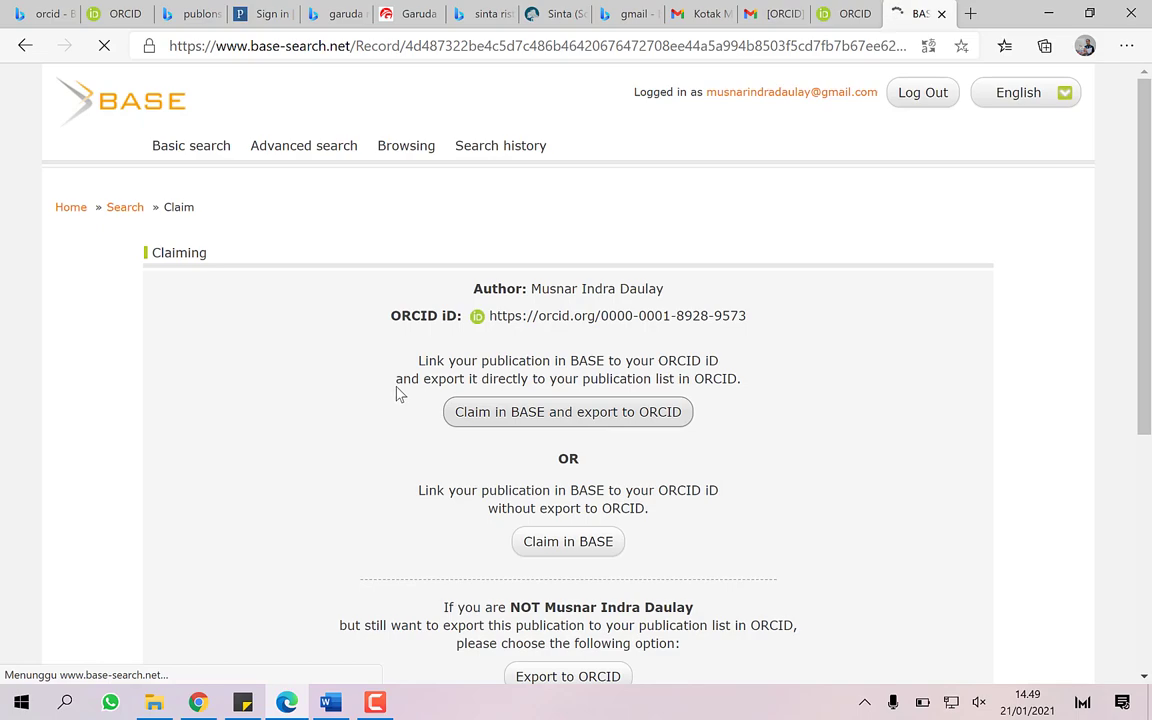
Claim the Kolase article as co-author and export it, then begin claiming Daun Ketepeng.
scroll(398, 395, "down", 9)
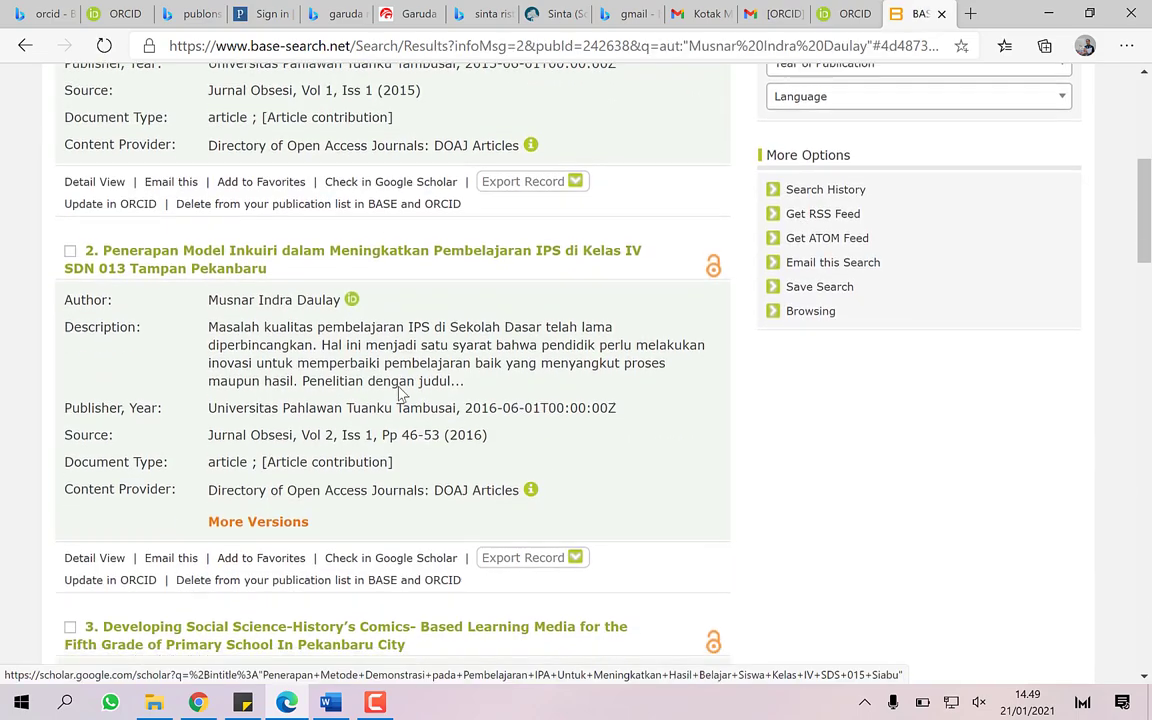
scroll(398, 395, "down", 10)
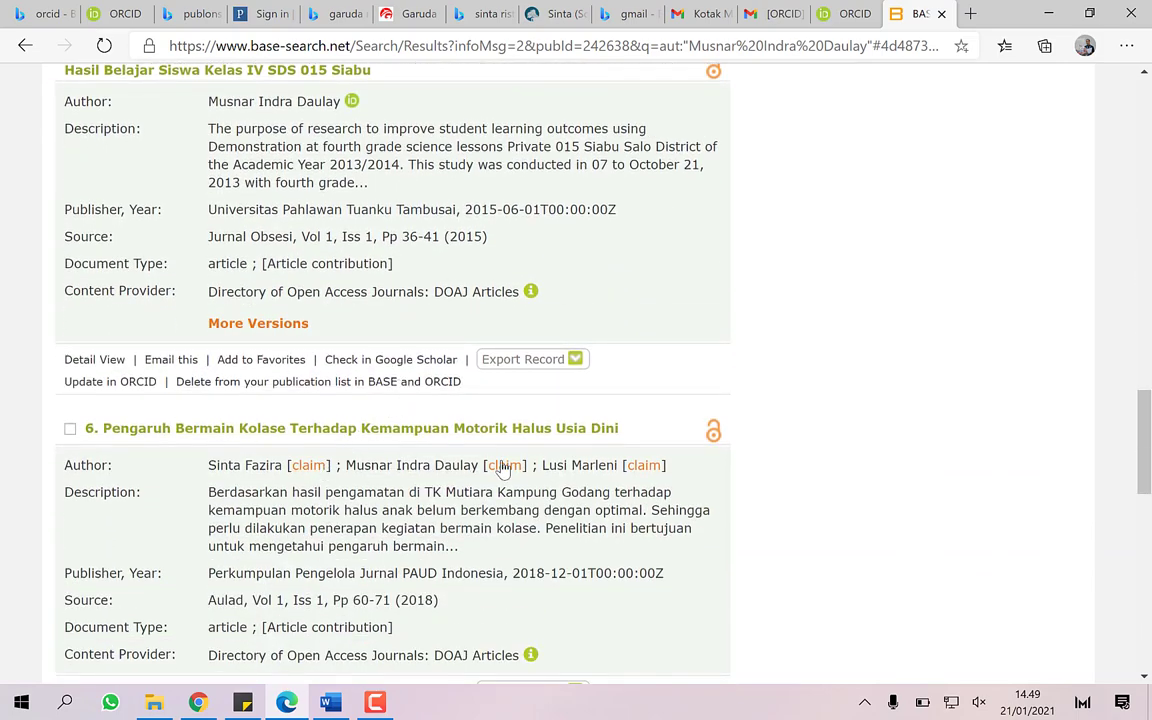
left_click(505, 466)
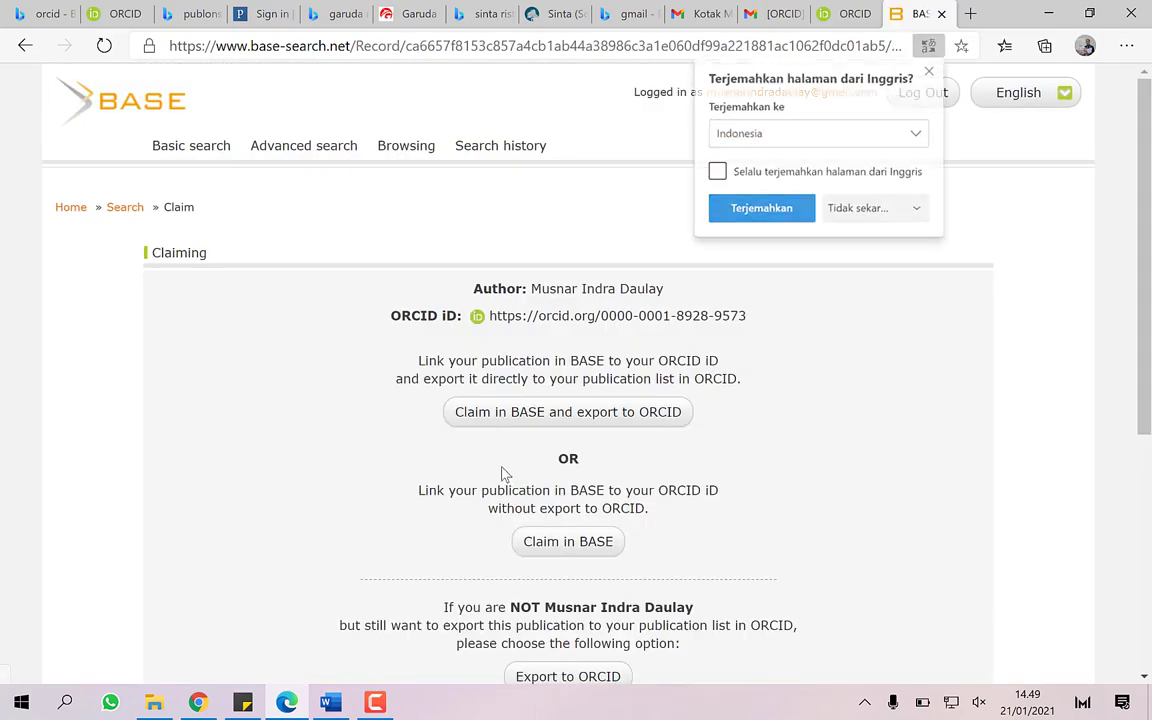
left_click(614, 412)
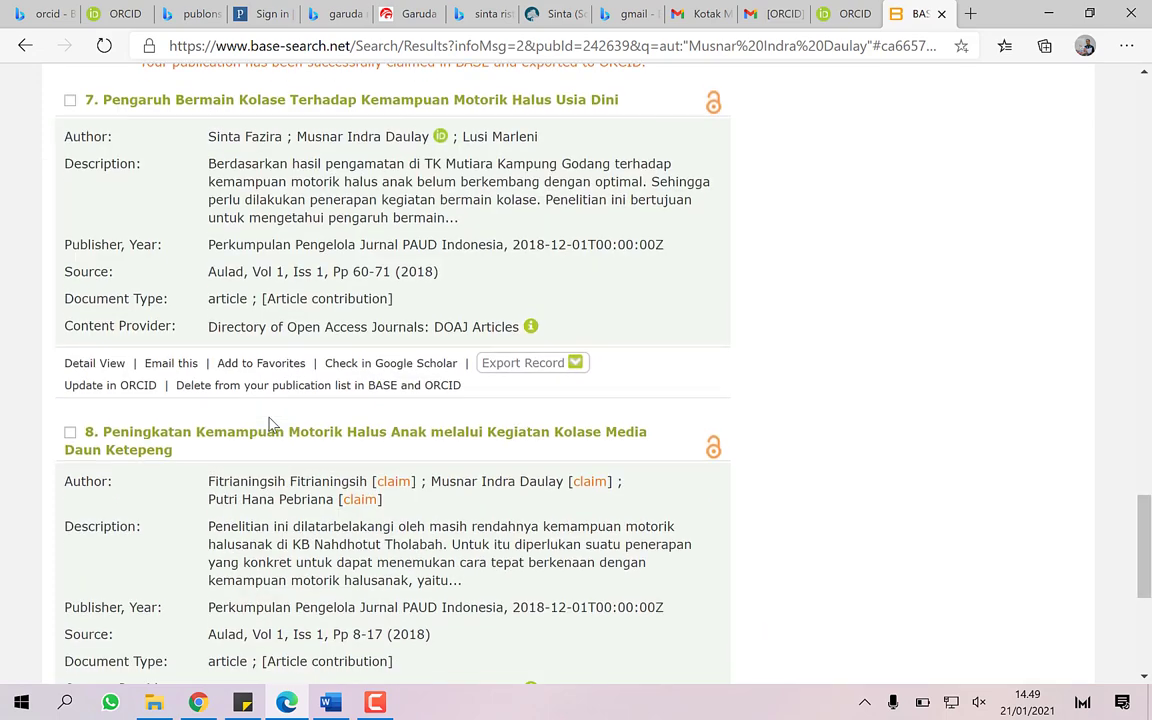
scroll(270, 423, "down", 3)
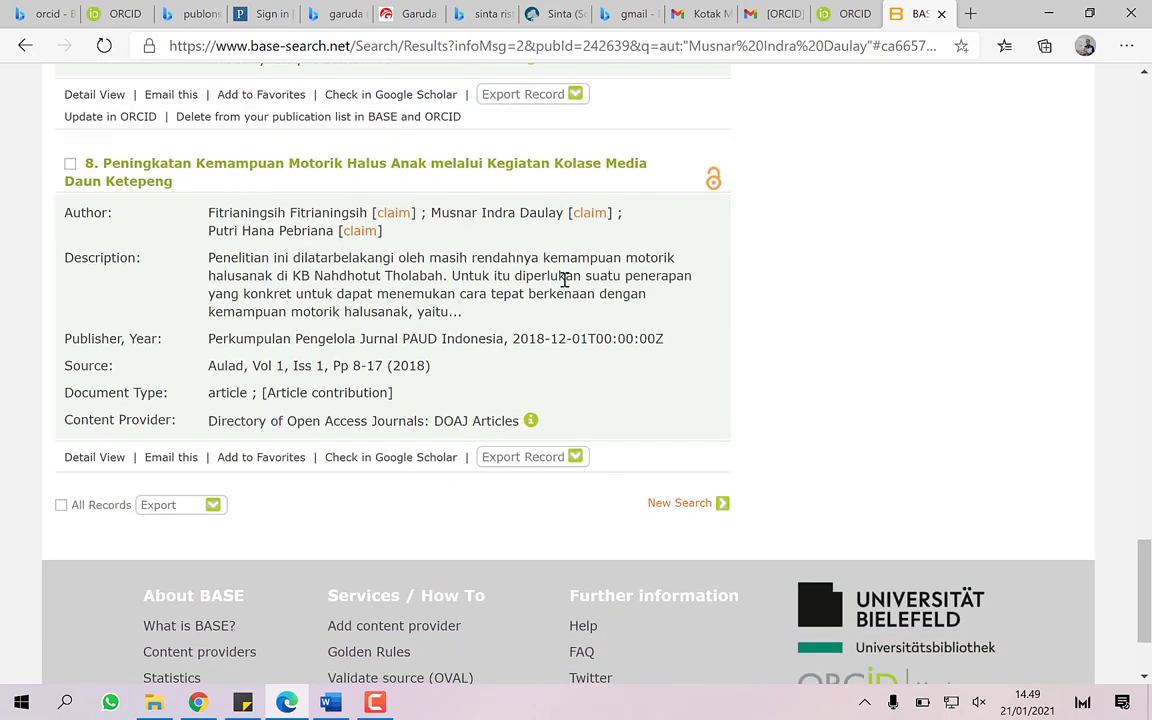
left_click(601, 218)
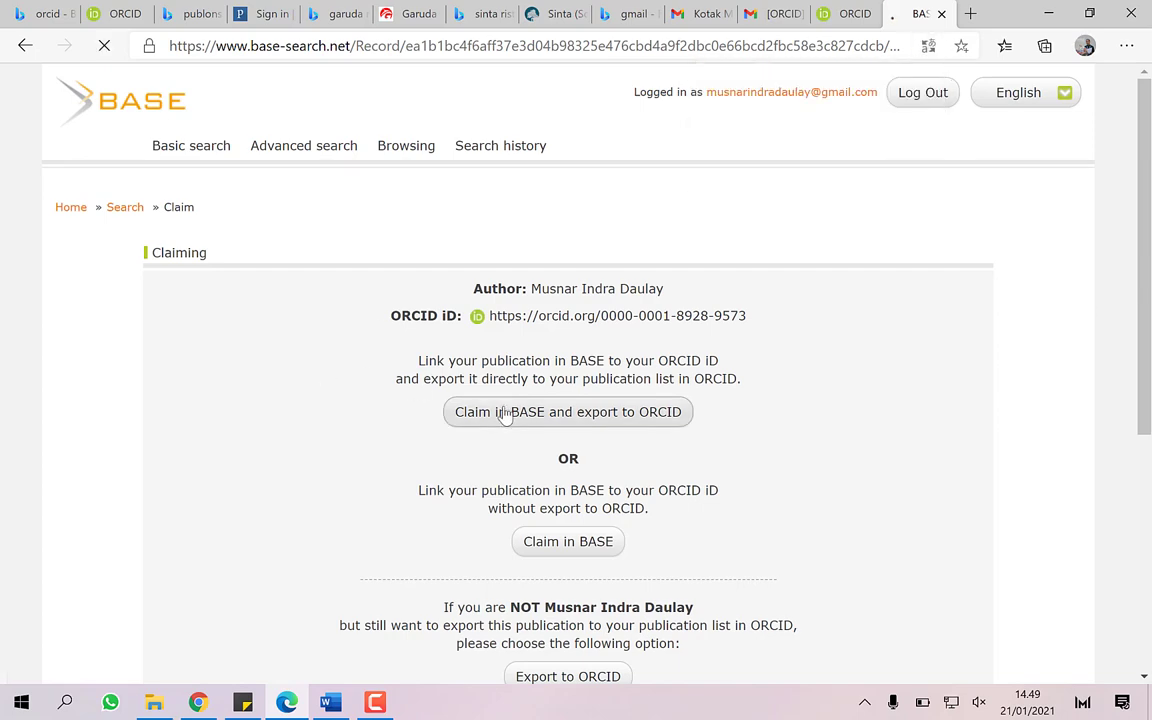
Finish claiming the Daun Ketepeng and Ludo articles, then review all eight hits as claimed.
scroll(230, 423, "down", 3)
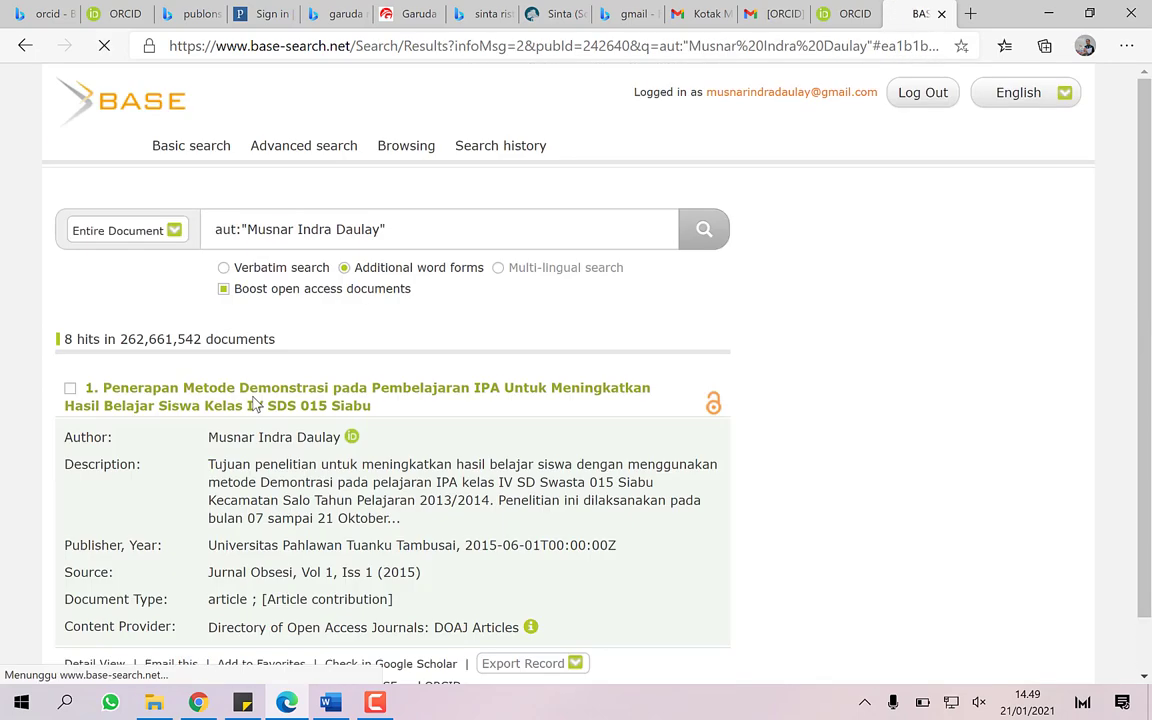
scroll(263, 393, "down", 15)
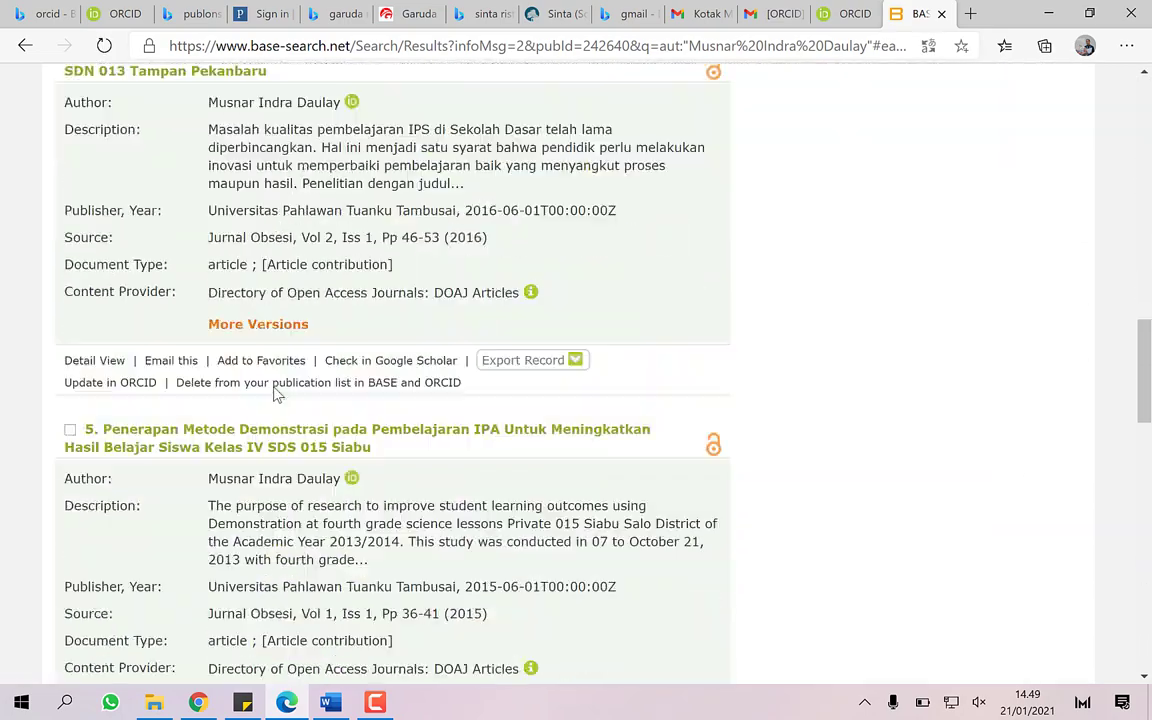
scroll(278, 385, "down", 5)
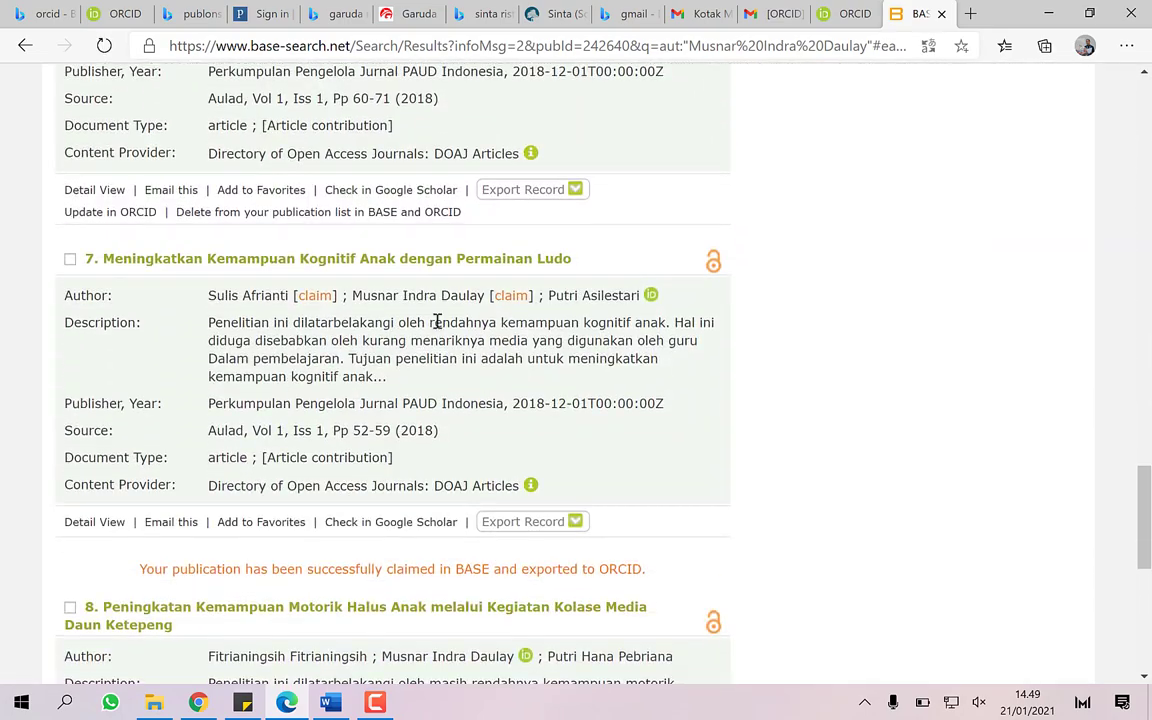
left_click(520, 299)
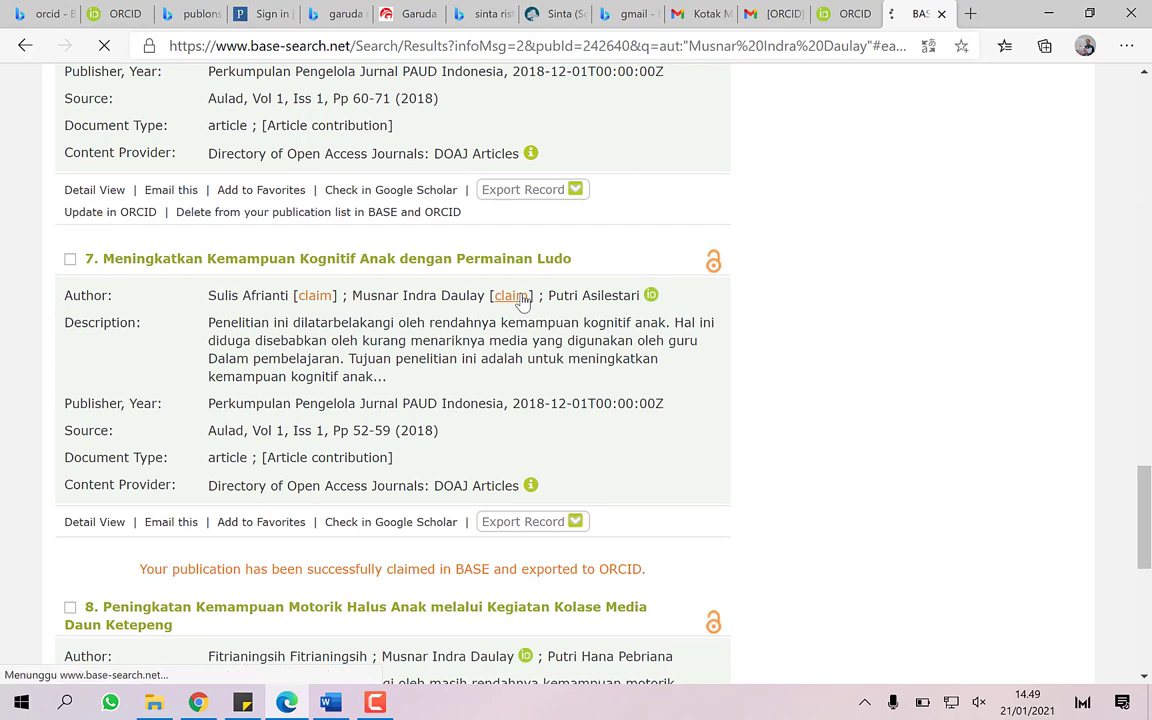
scroll(518, 285, "down", 2)
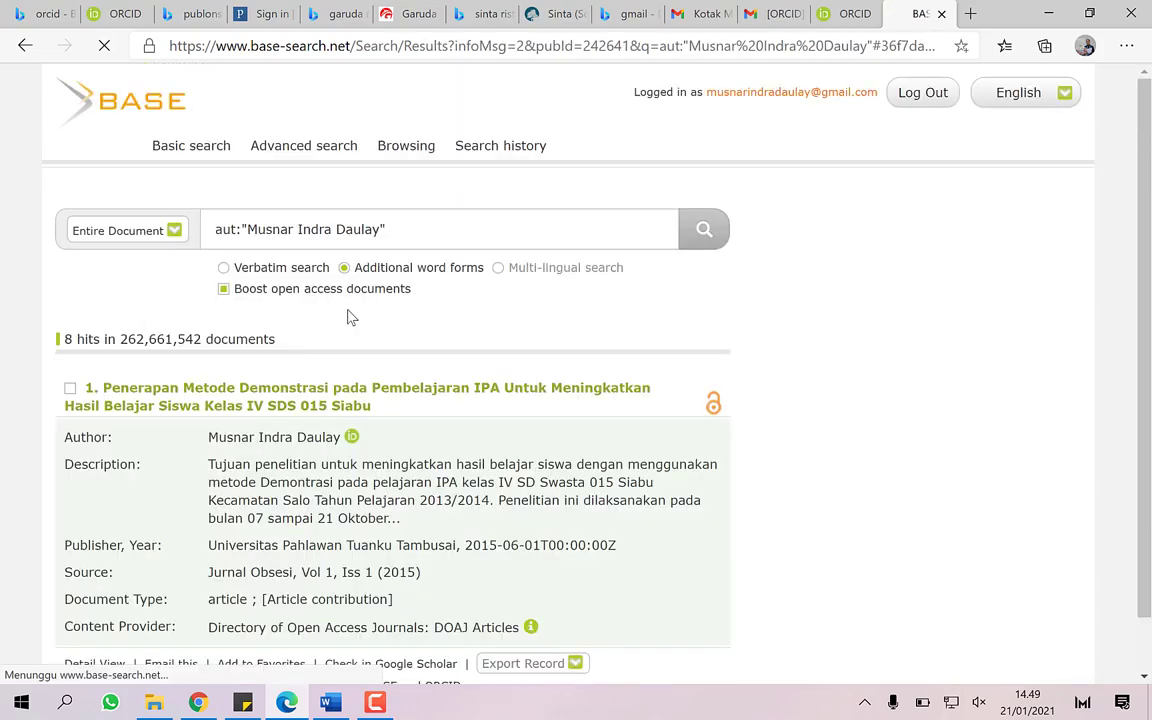
scroll(347, 315, "down", 10)
scroll(347, 327, "down", 13)
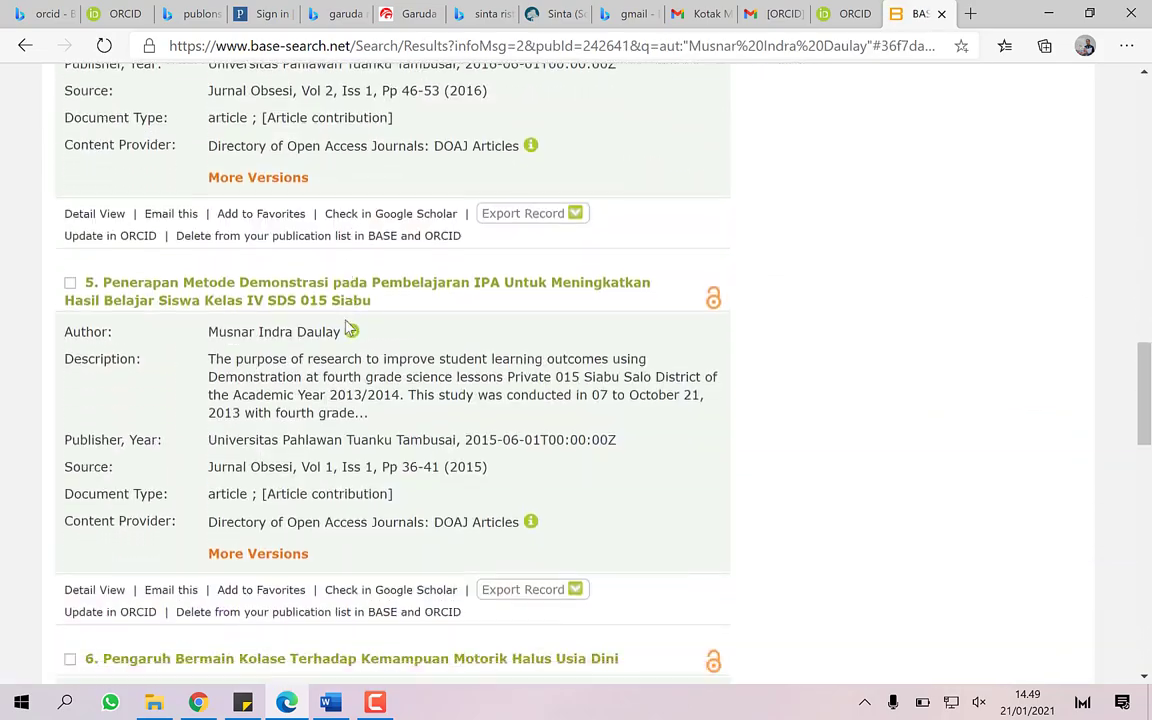
scroll(348, 327, "down", 3)
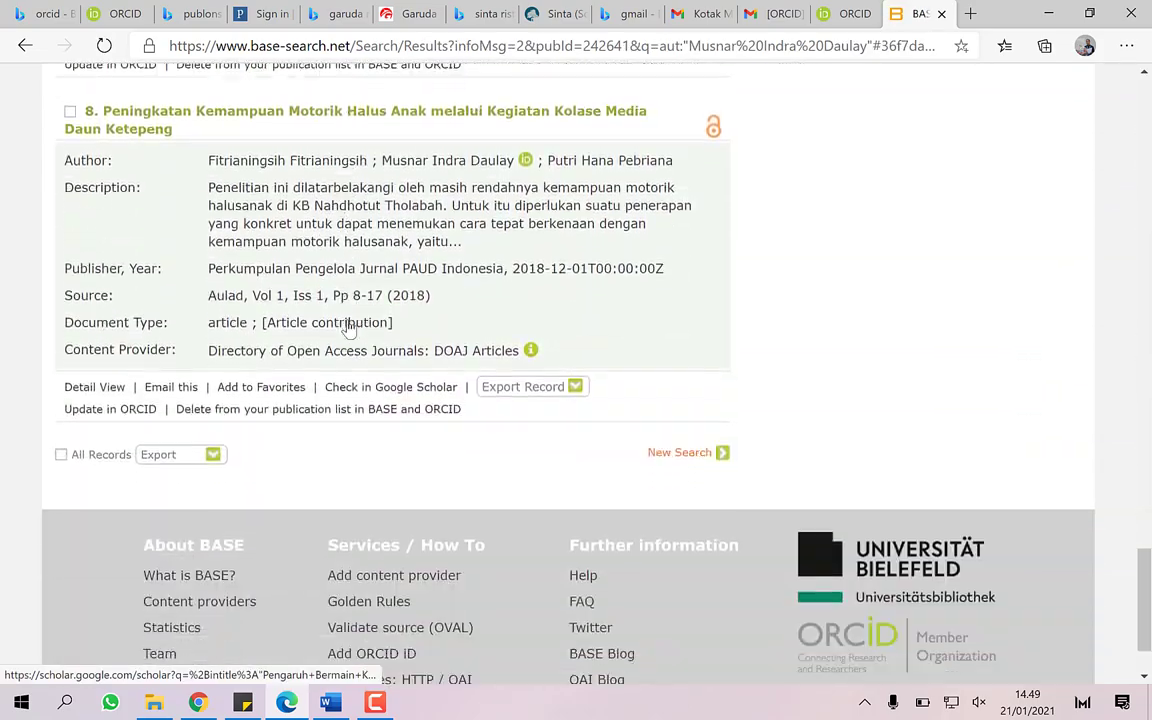
scroll(373, 327, "up", 3)
scroll(385, 327, "up", 2)
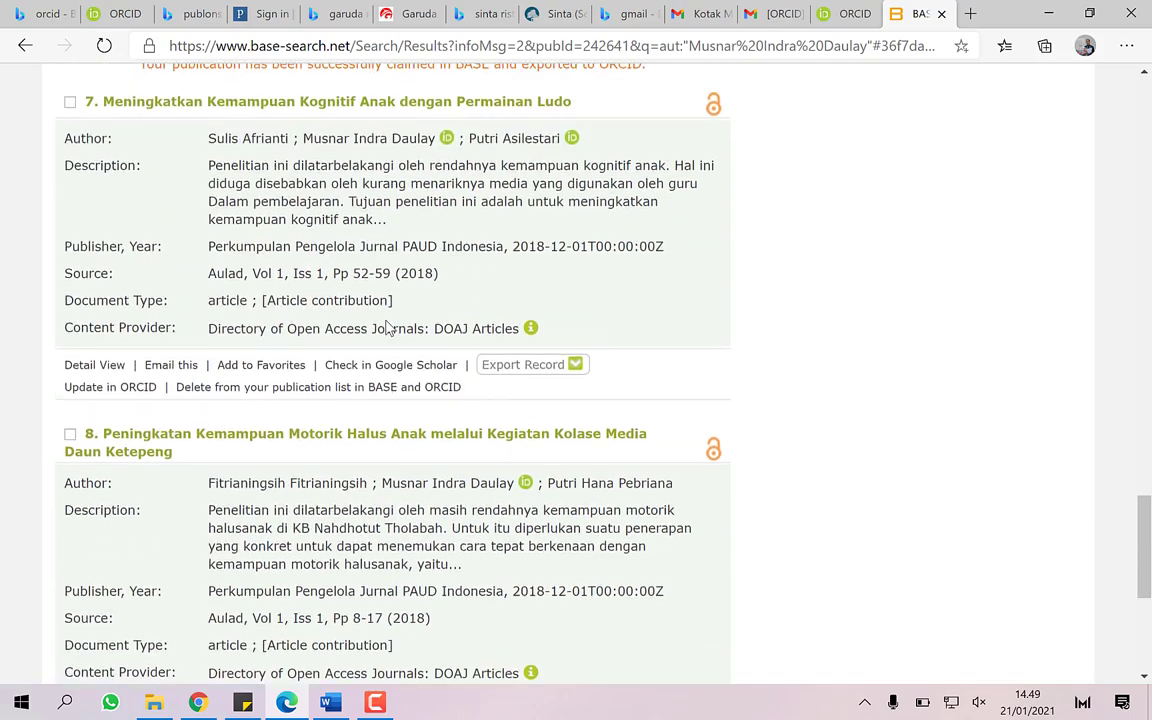
scroll(380, 330, "down", 5)
scroll(418, 384, "up", 10)
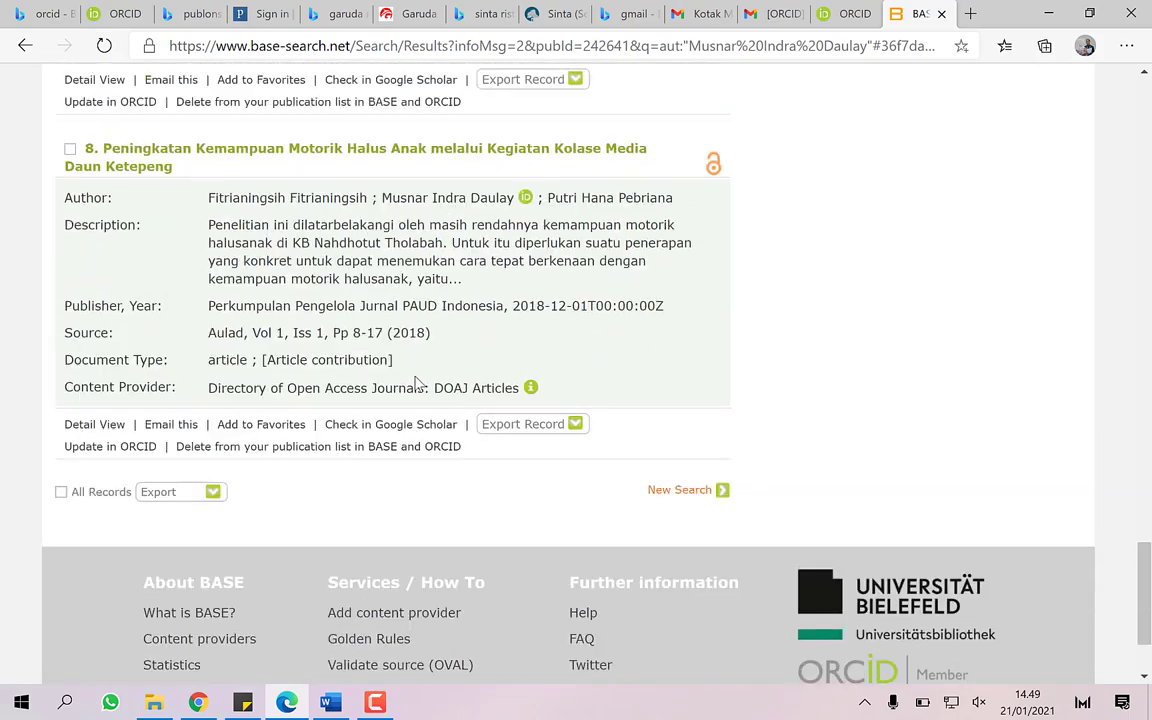
scroll(409, 377, "up", 10)
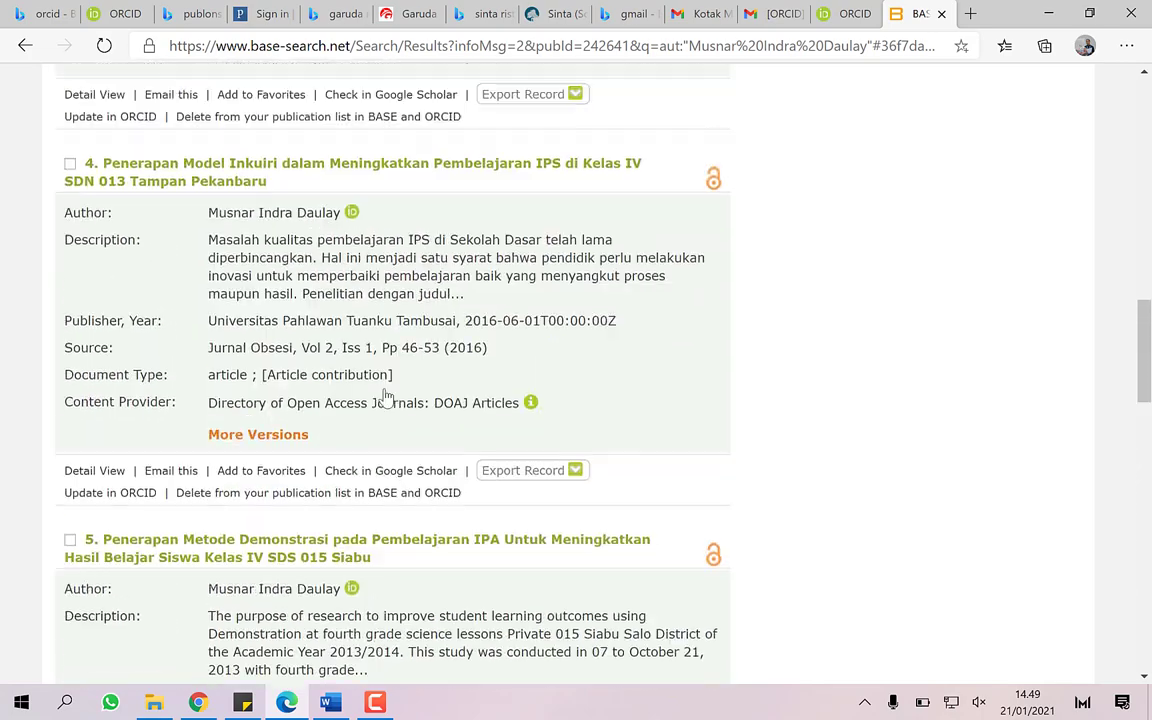
scroll(395, 375, "up", 8)
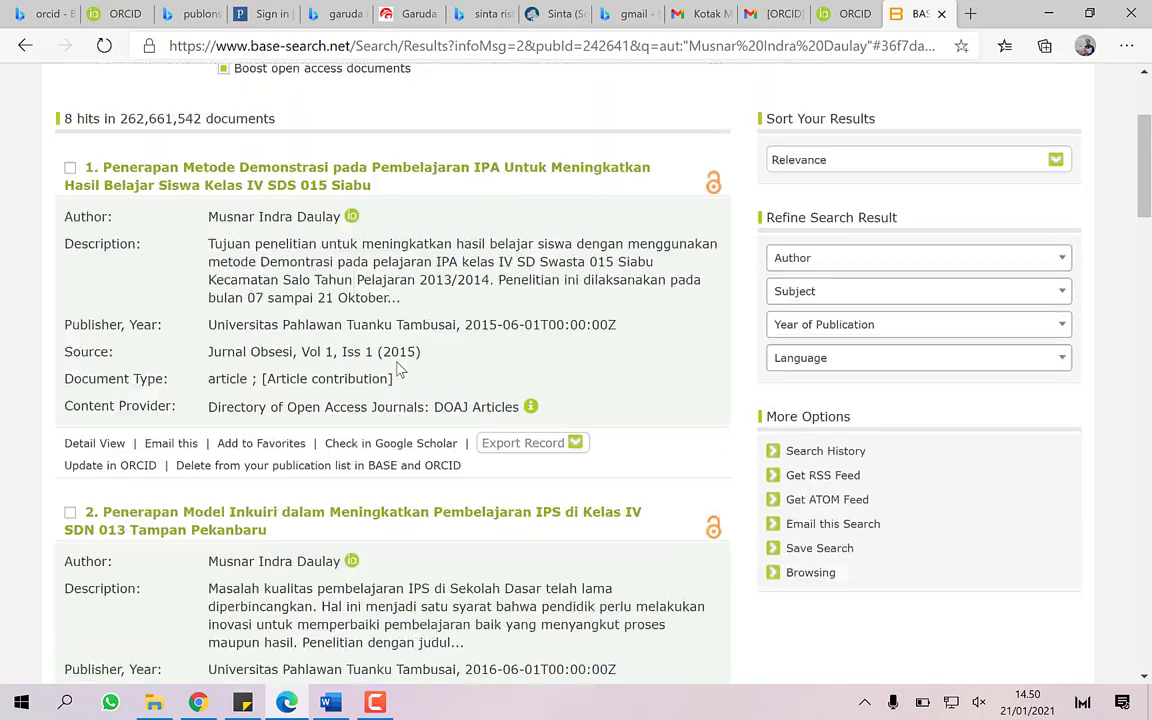
Switch to the ORCID record and scroll through its Works section.
left_click(840, 14)
scroll(481, 345, "up", 1)
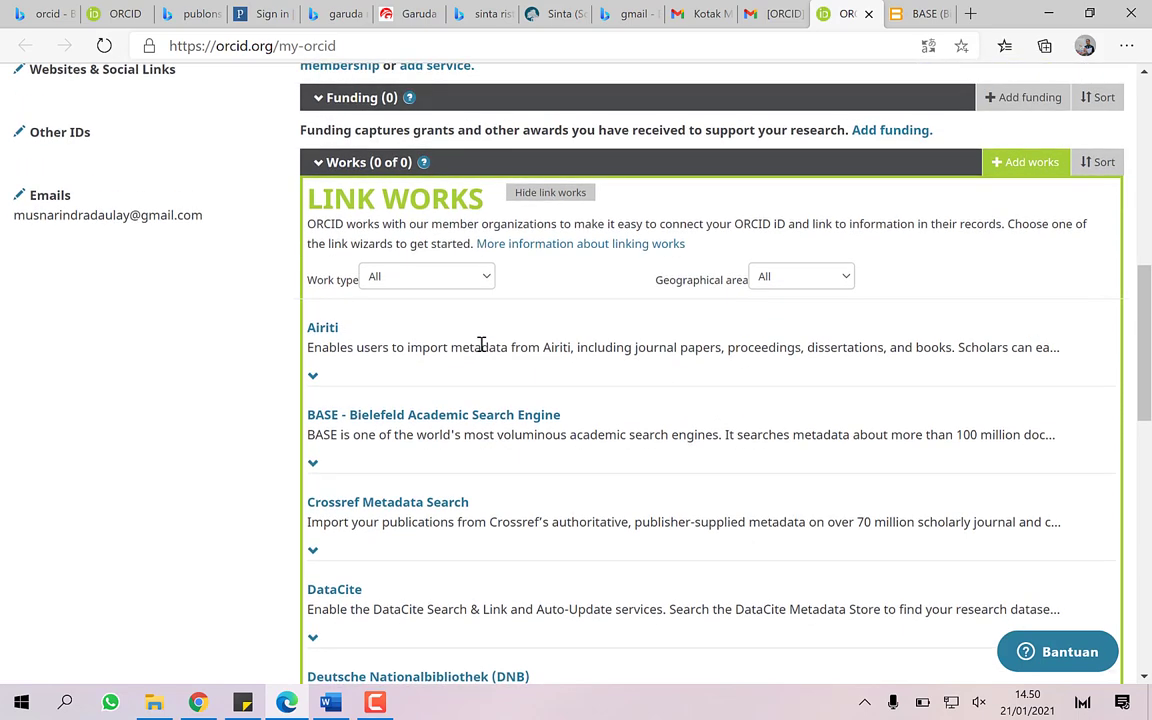
scroll(478, 342, "down", 3)
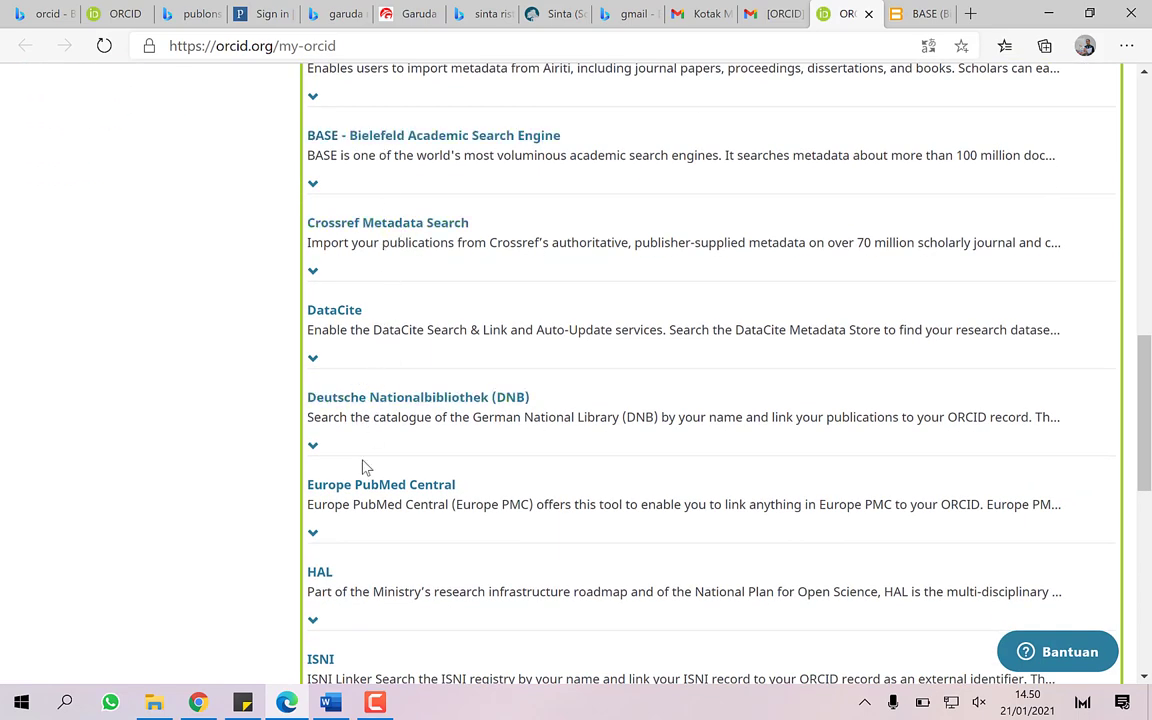
scroll(357, 552, "down", 4)
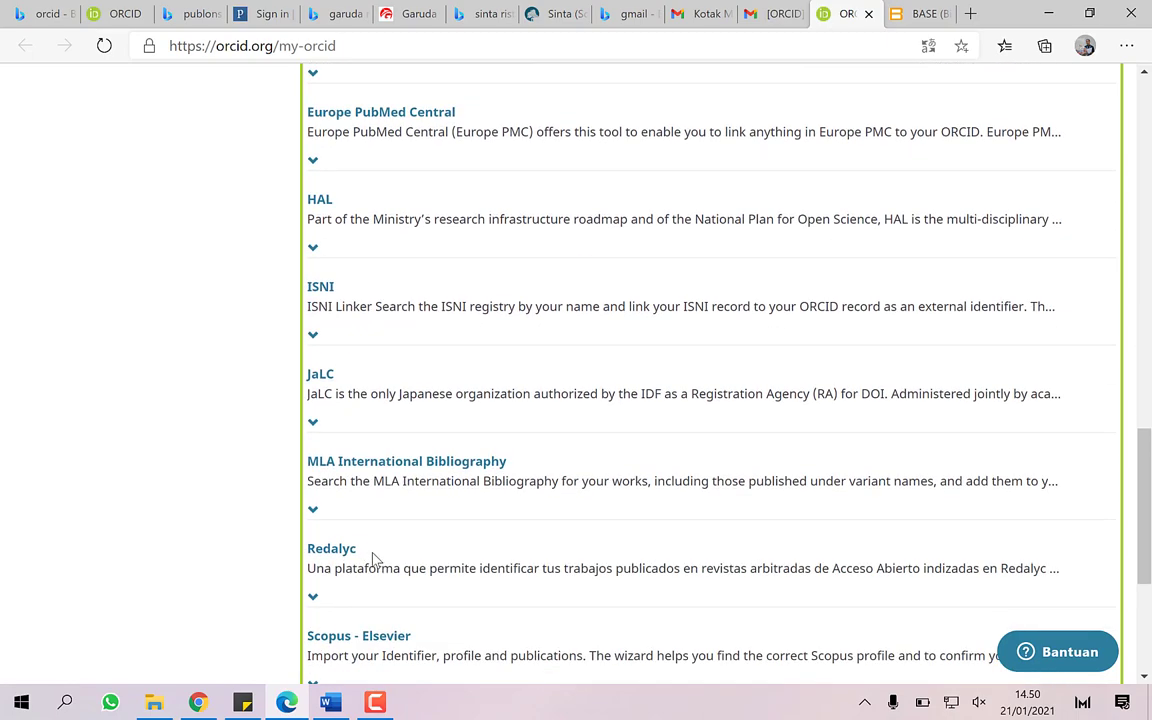
scroll(372, 557, "down", 2)
scroll(969, 275, "up", 9)
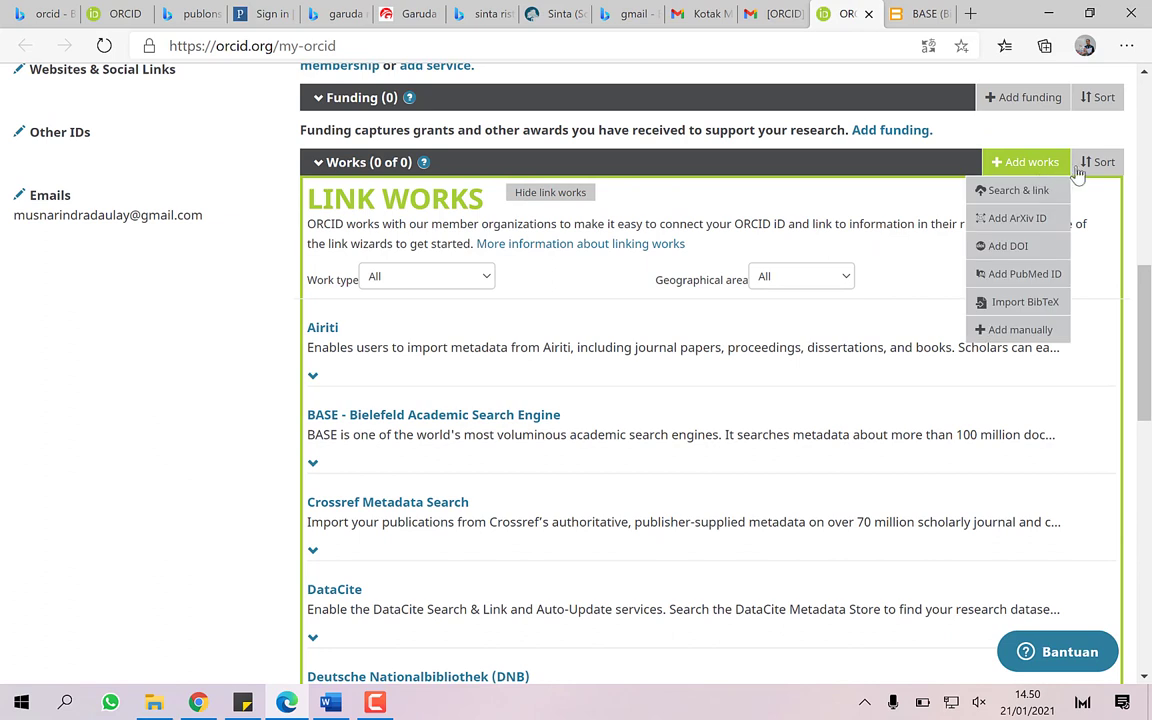
Reload the record to confirm the BASE imports among the 10 works, then return to the top.
mouse_move(1090, 170)
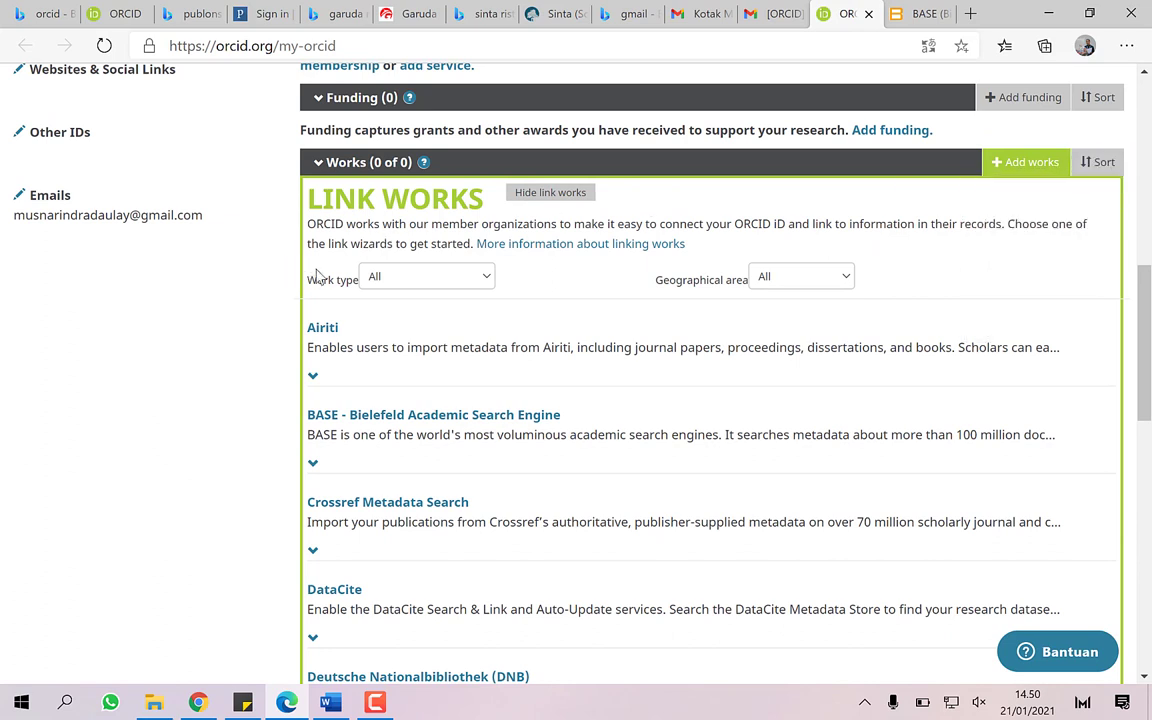
left_click(104, 46)
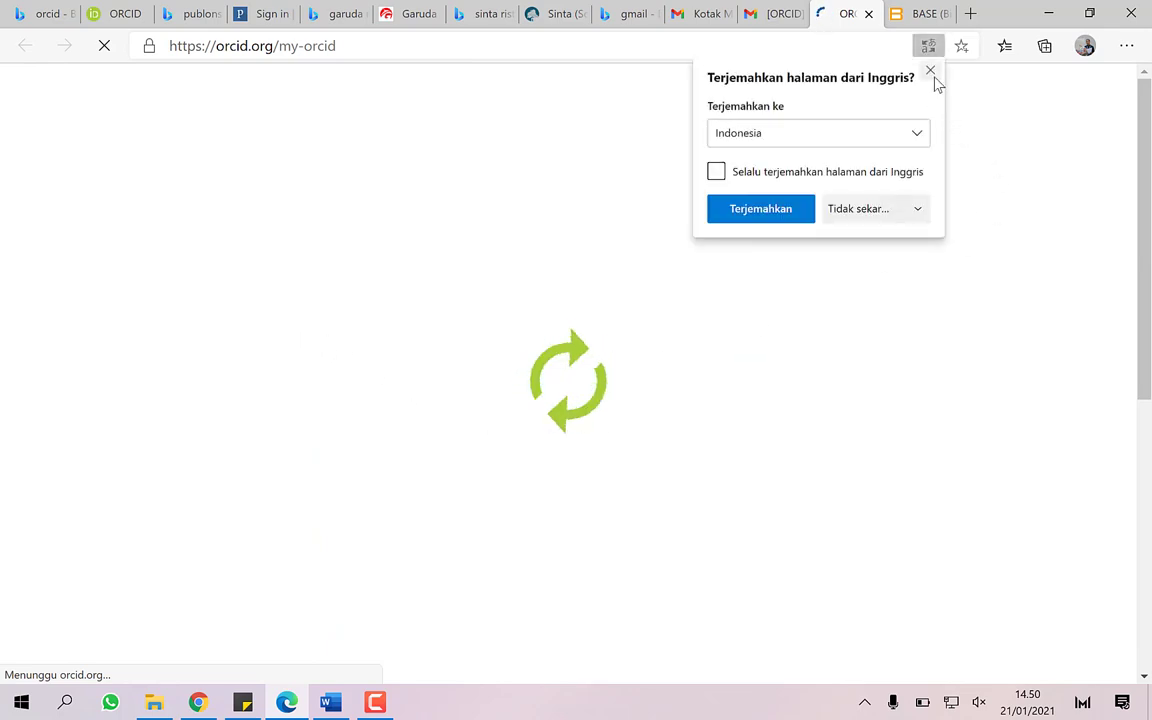
left_click(931, 72)
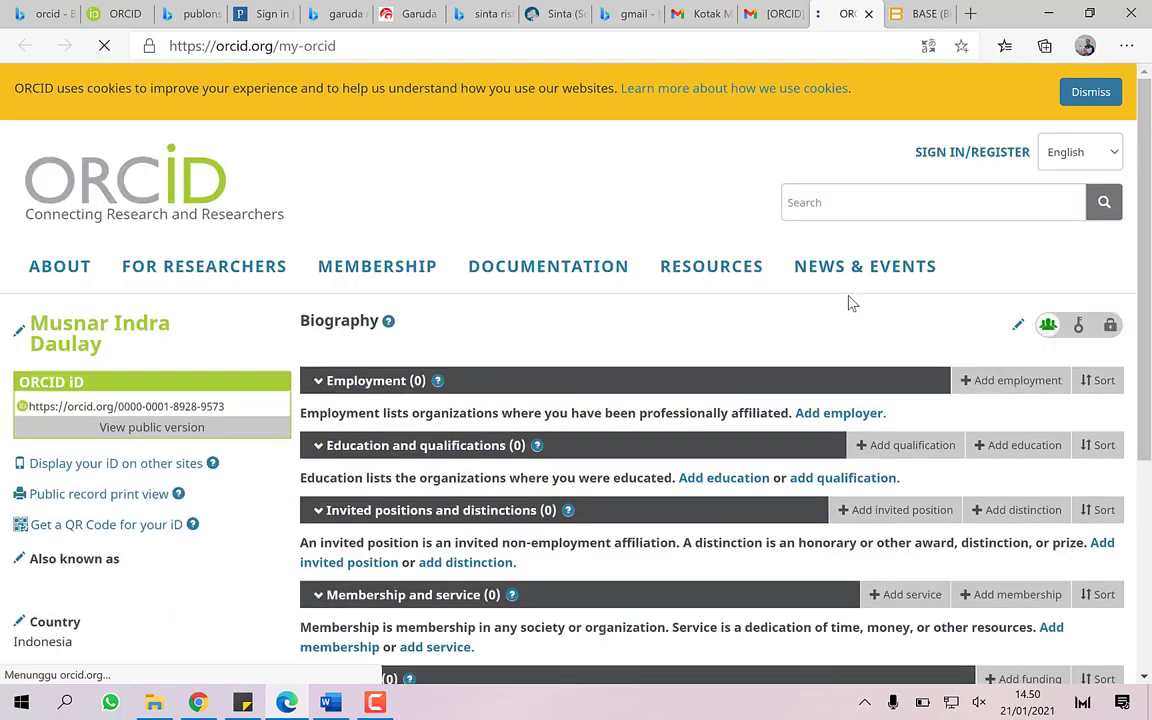
scroll(789, 340, "down", 3)
scroll(789, 345, "down", 10)
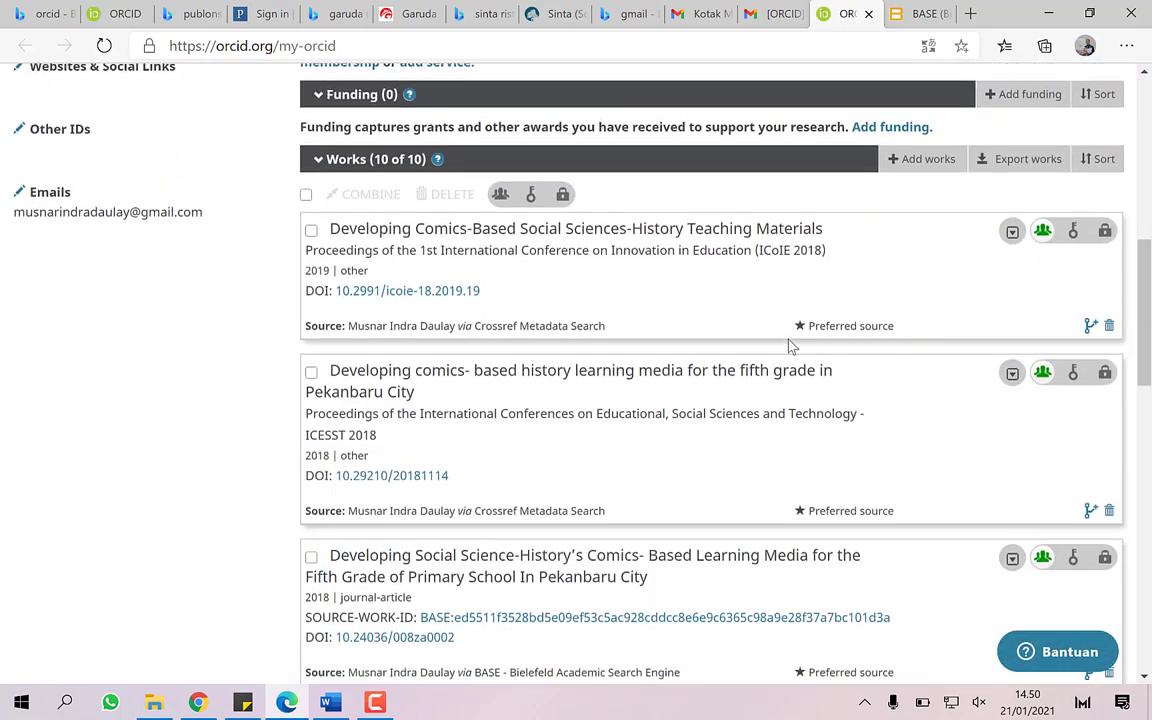
scroll(755, 350, "down", 5)
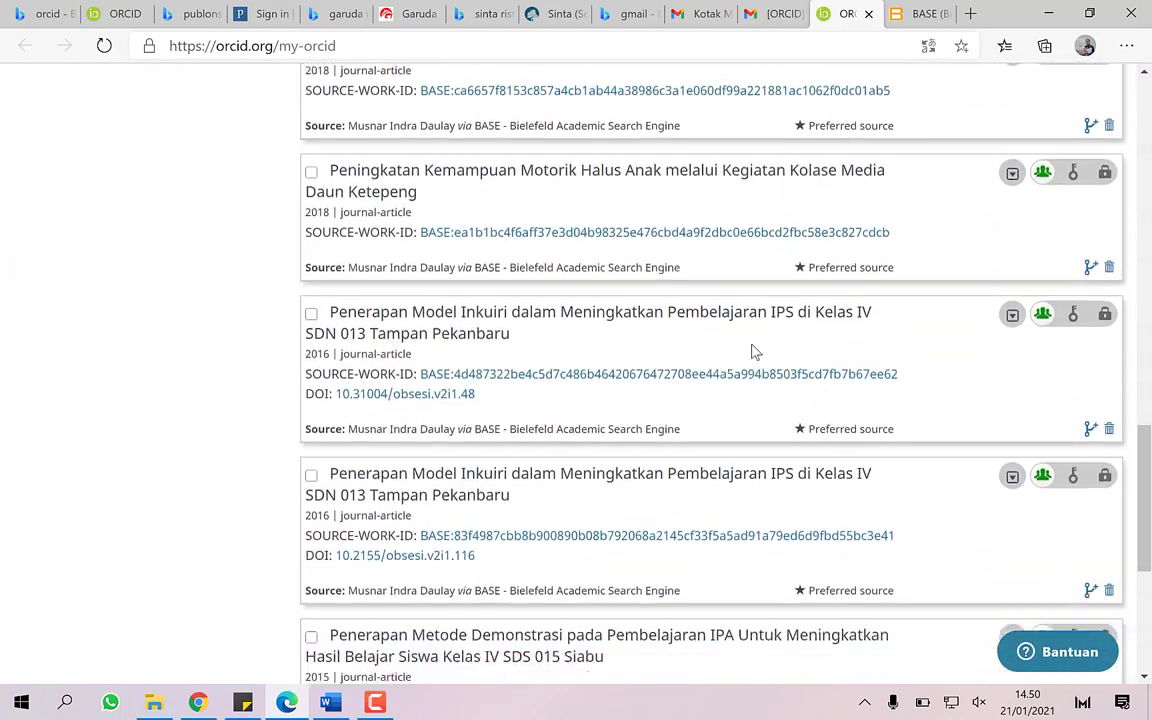
scroll(753, 350, "up", 2)
scroll(710, 355, "up", 15)
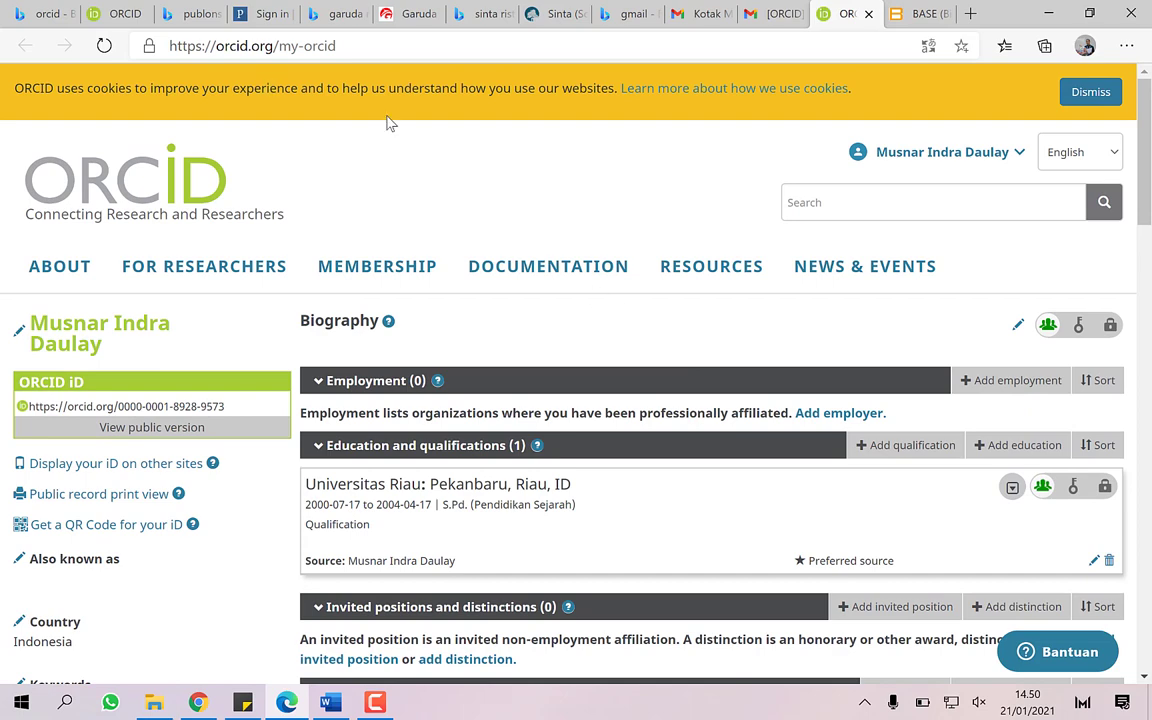
Open the Team Publons email in the Gmail Inbox and follow its 'Click here to activate' link.
left_click(775, 13)
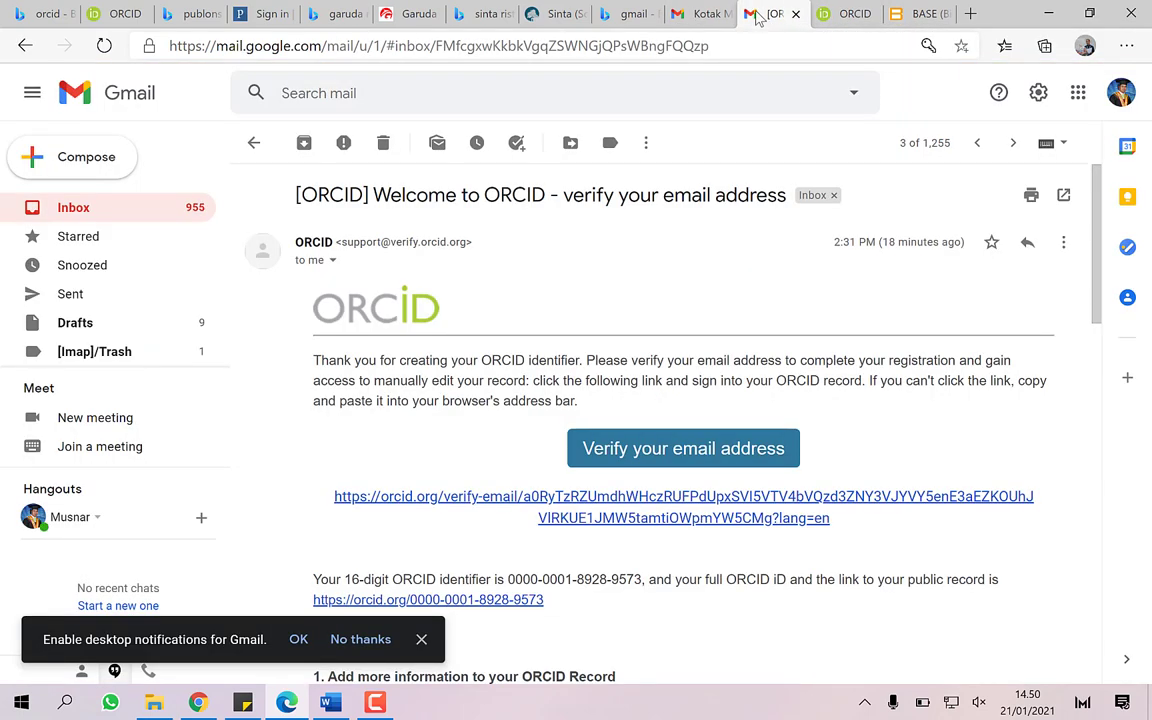
left_click(72, 206)
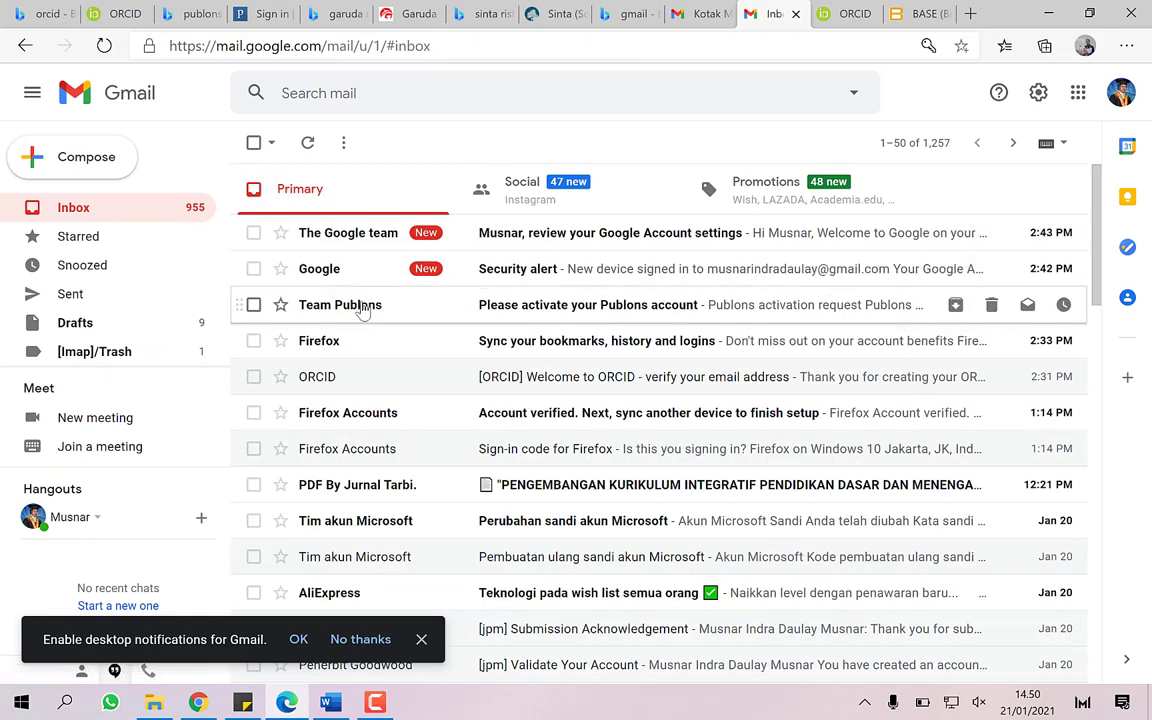
left_click(363, 312)
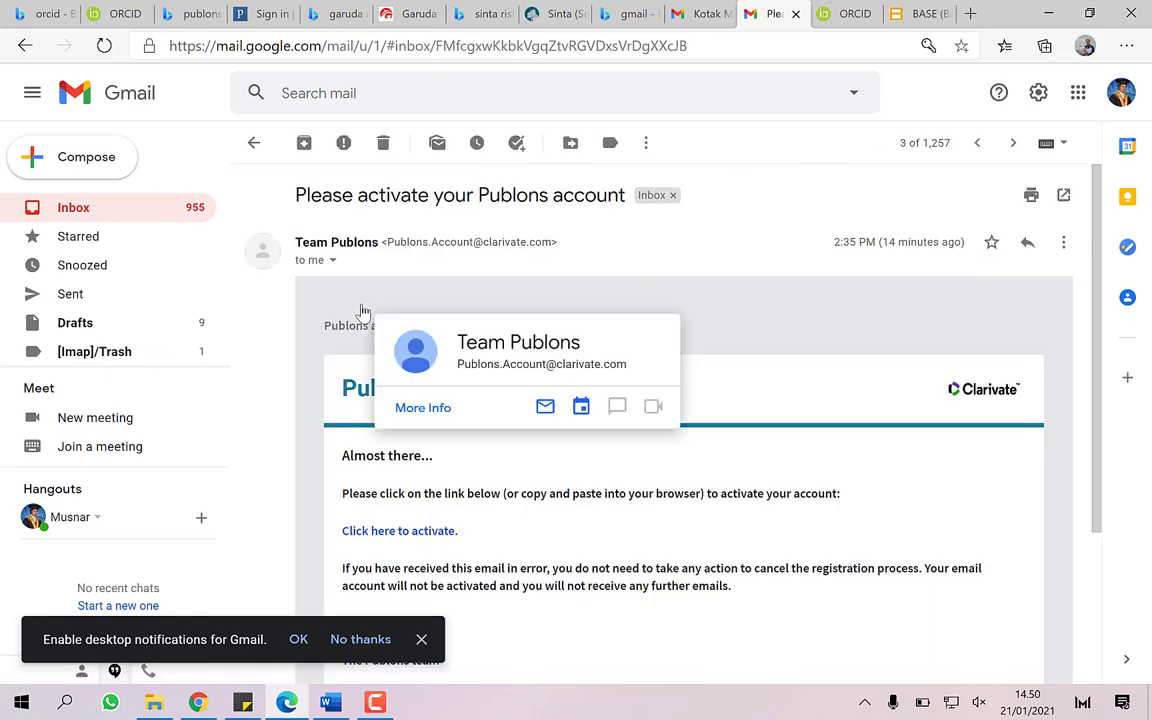
scroll(448, 386, "down", 3)
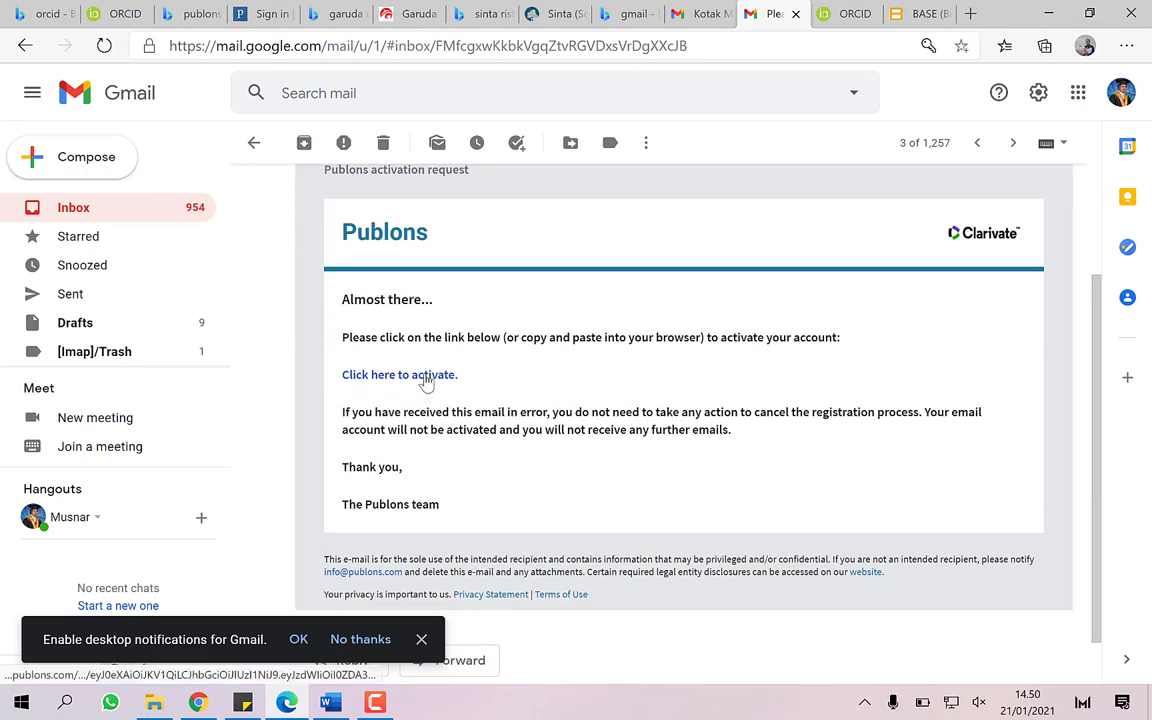
left_click(425, 376)
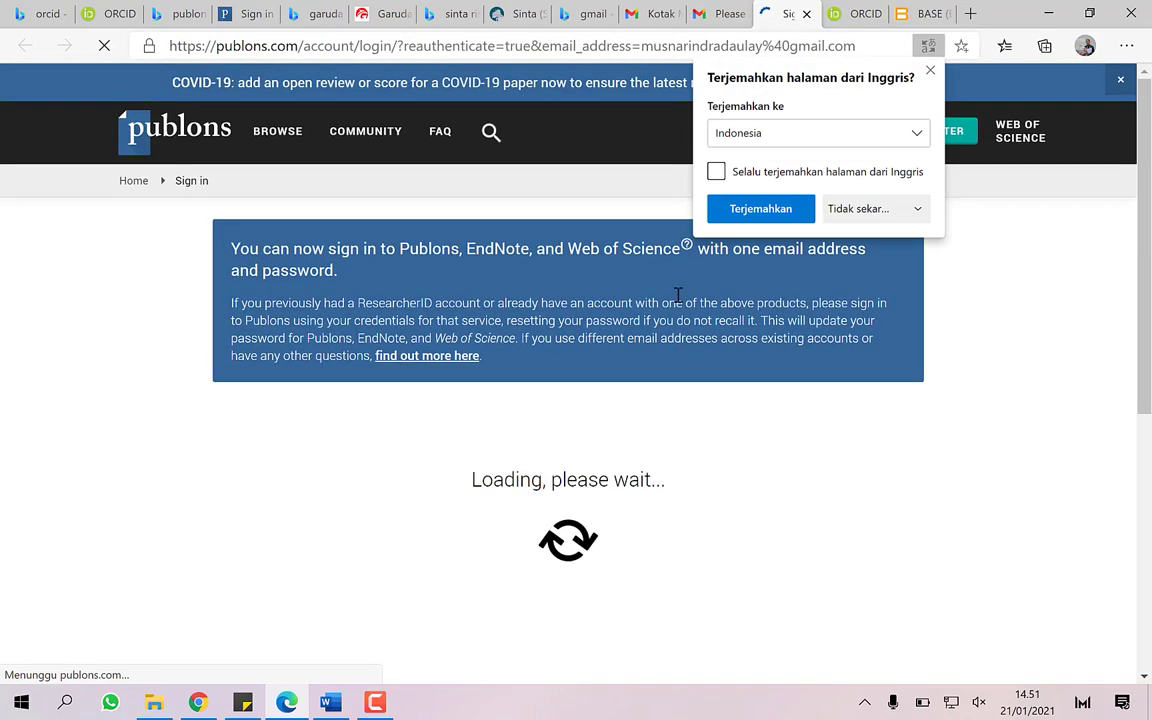
Sign in to Publons with the account password.
left_click(931, 71)
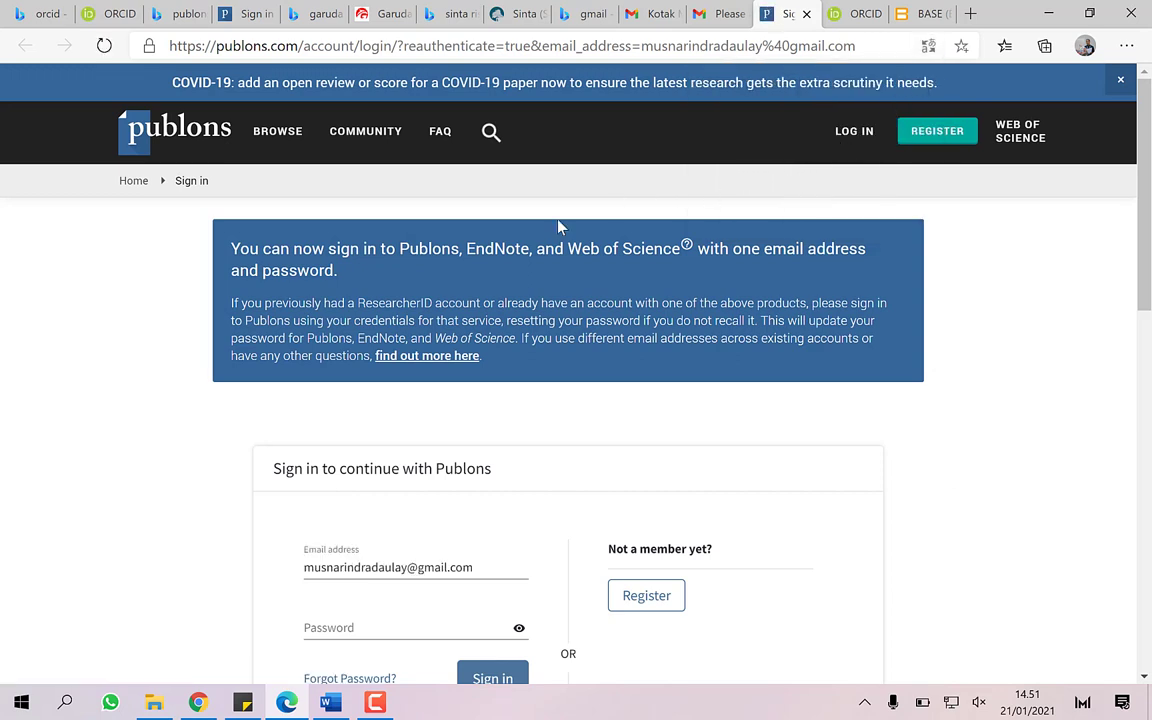
left_click(391, 622)
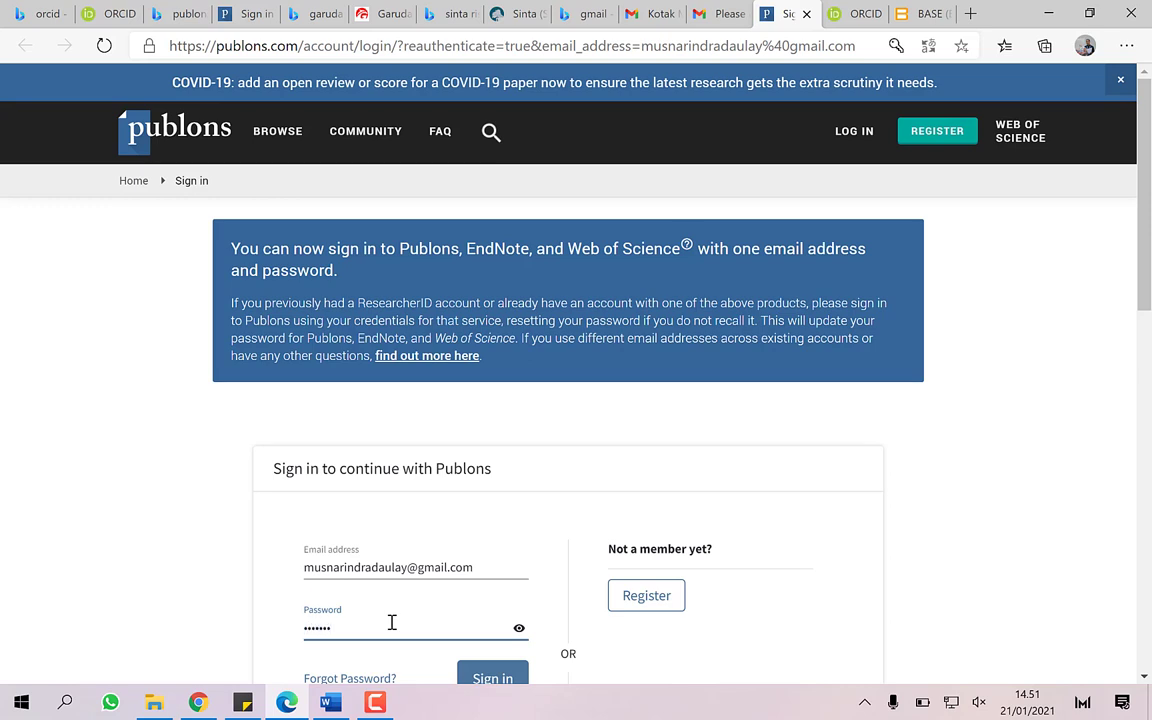
scroll(113, 593, "down", 1)
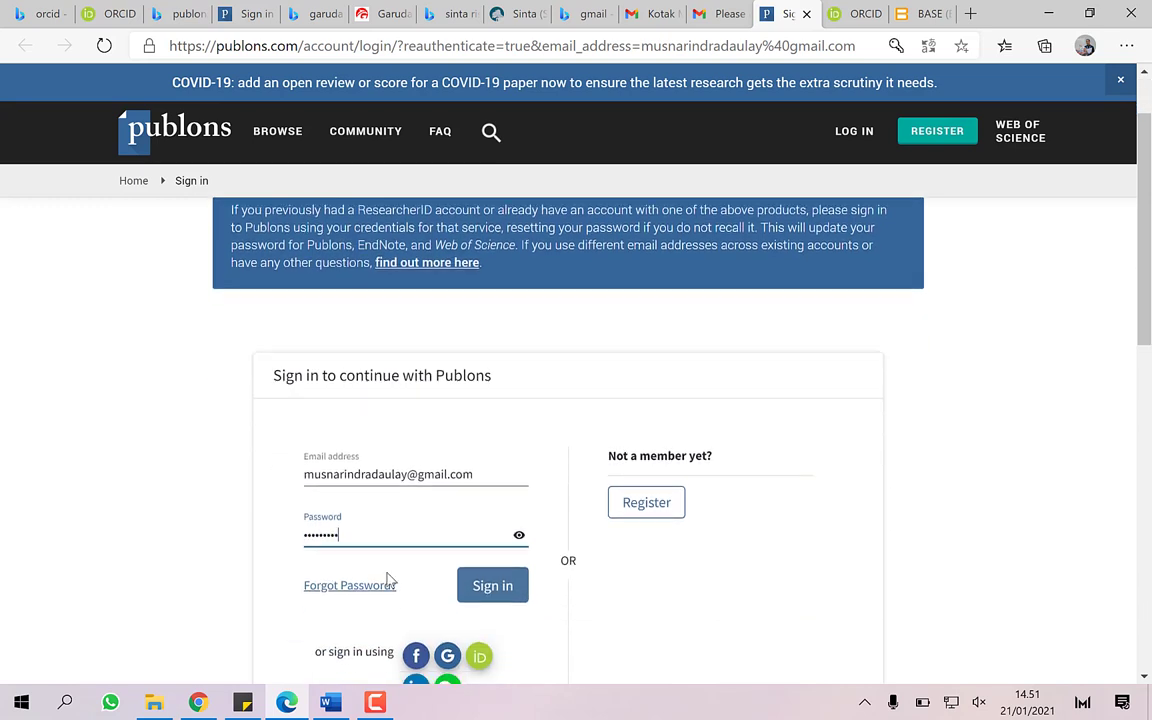
left_click(491, 586)
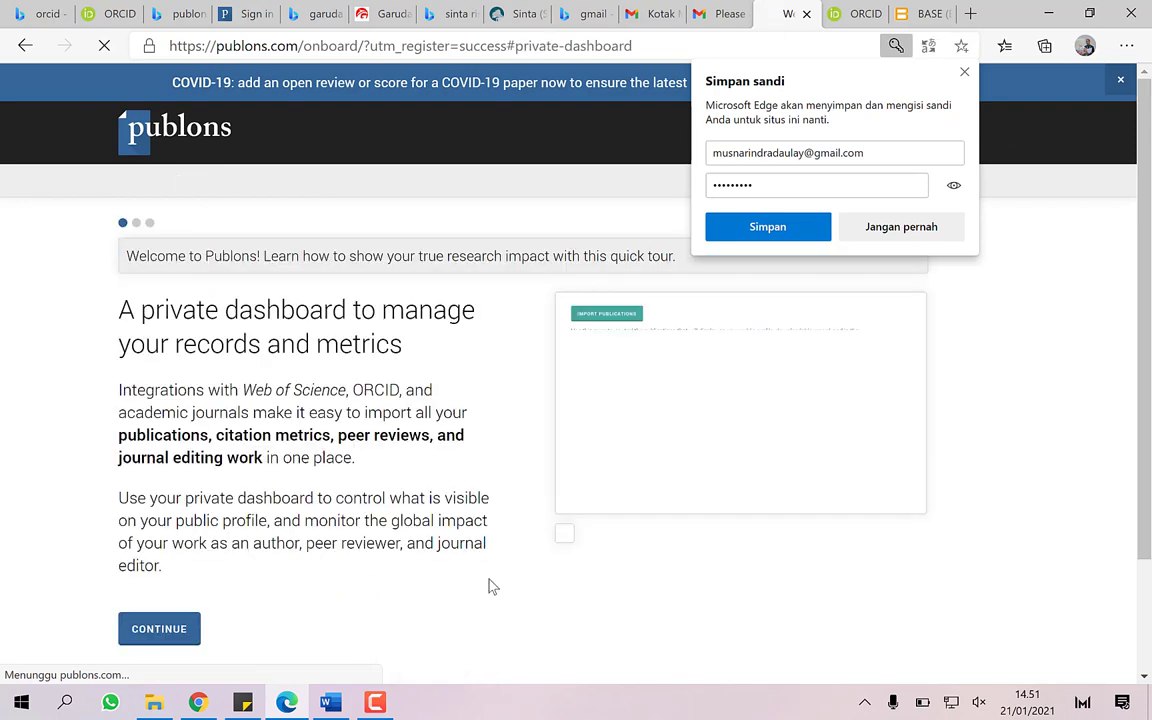
Decline saving the password and finish the welcome tour to reach the dashboard Summary.
left_click(964, 73)
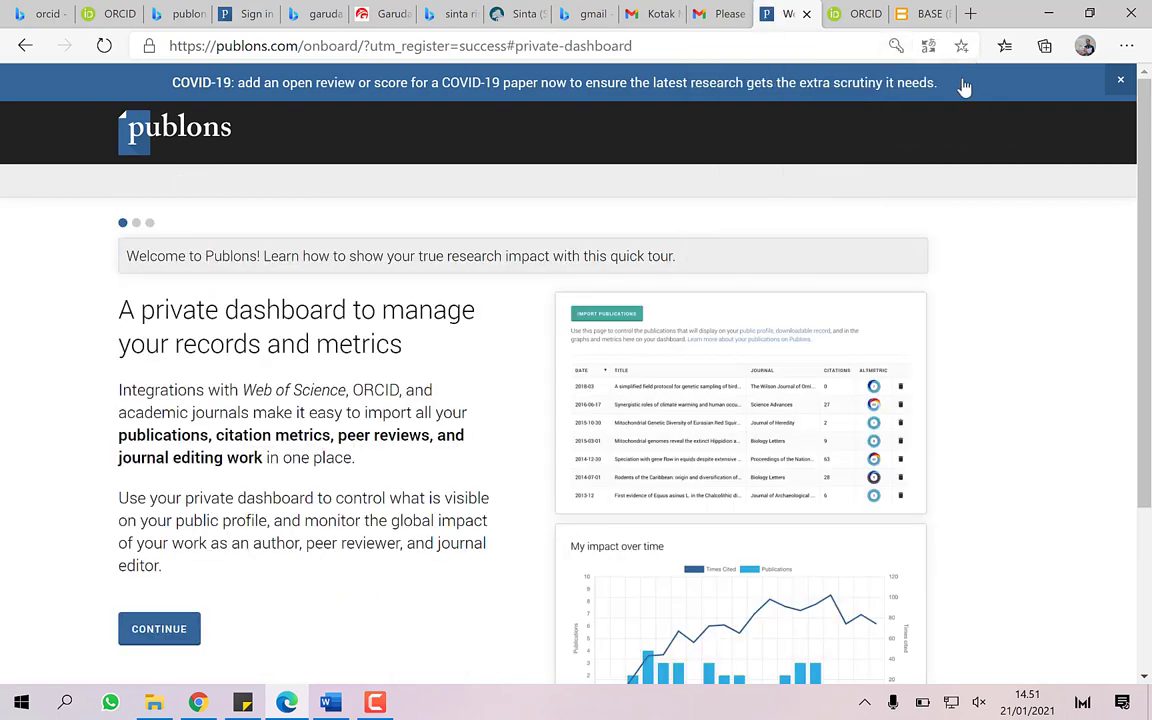
left_click(165, 630)
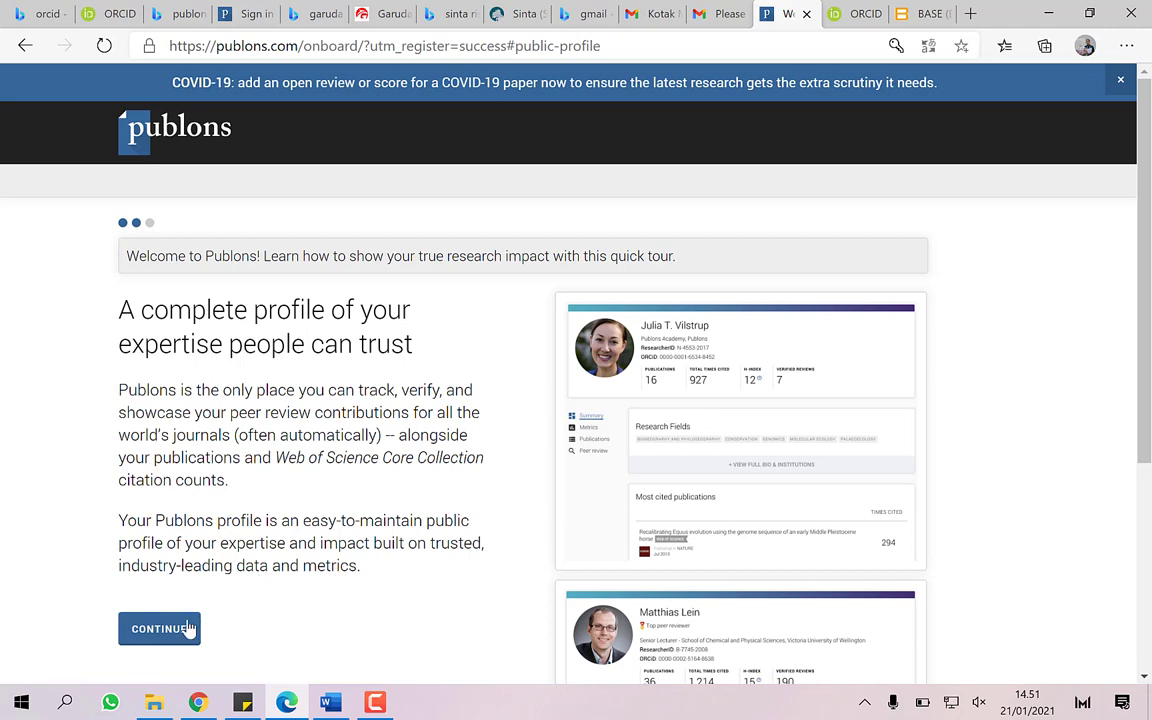
left_click(175, 632)
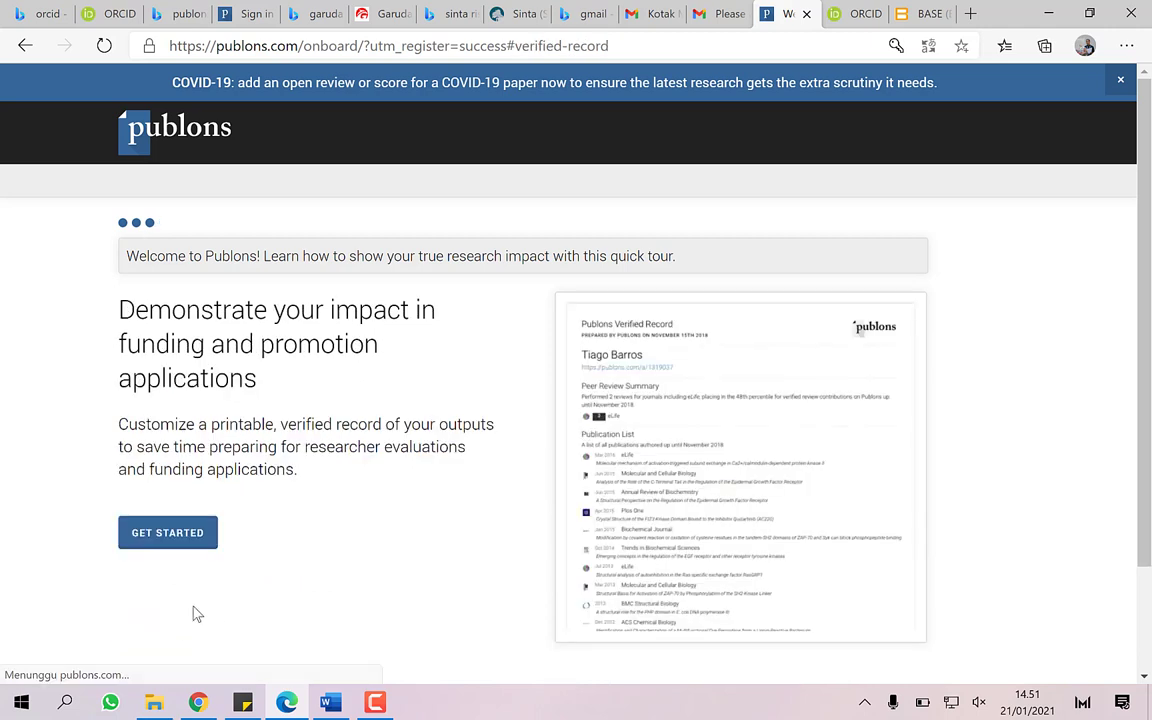
left_click(168, 533)
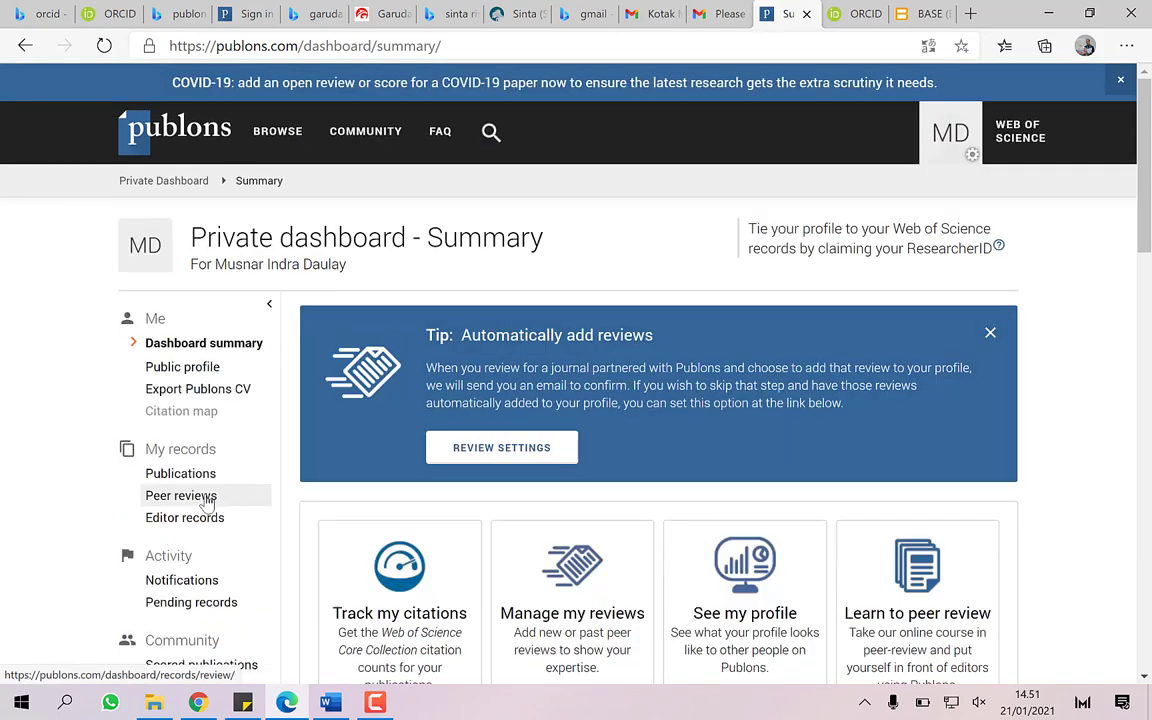
Open the Publons public profile in a new tab and view it.
scroll(275, 465, "down", 3)
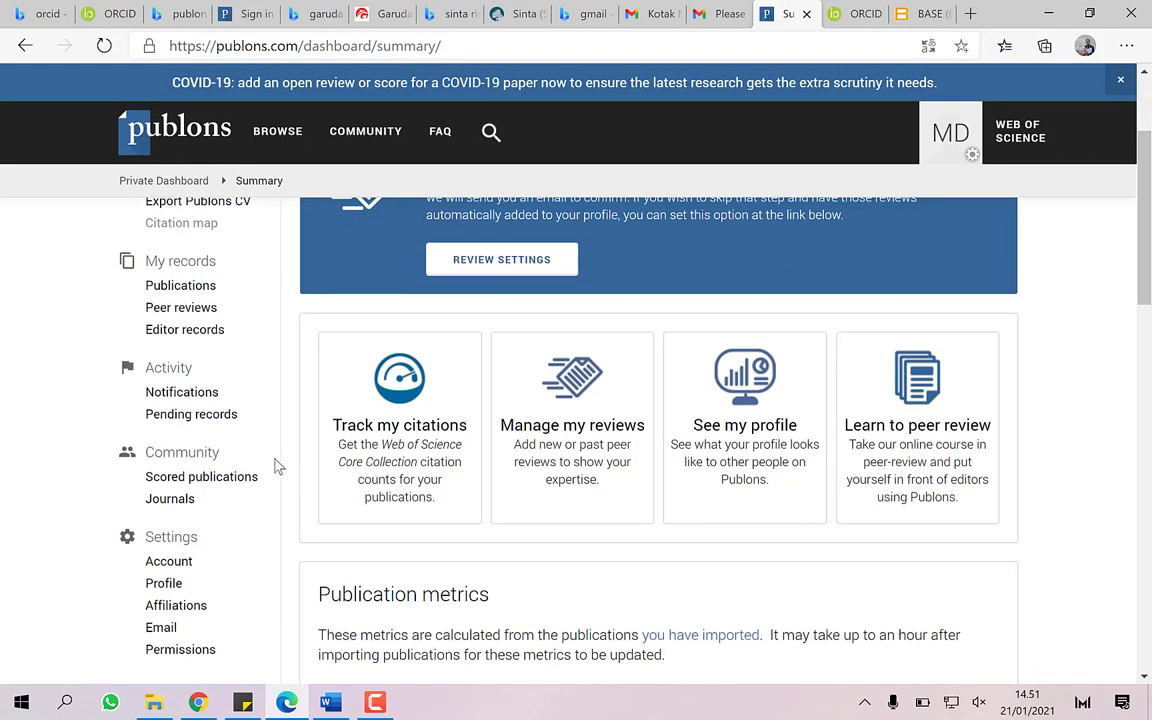
scroll(571, 442, "down", 5)
scroll(676, 432, "up", 5)
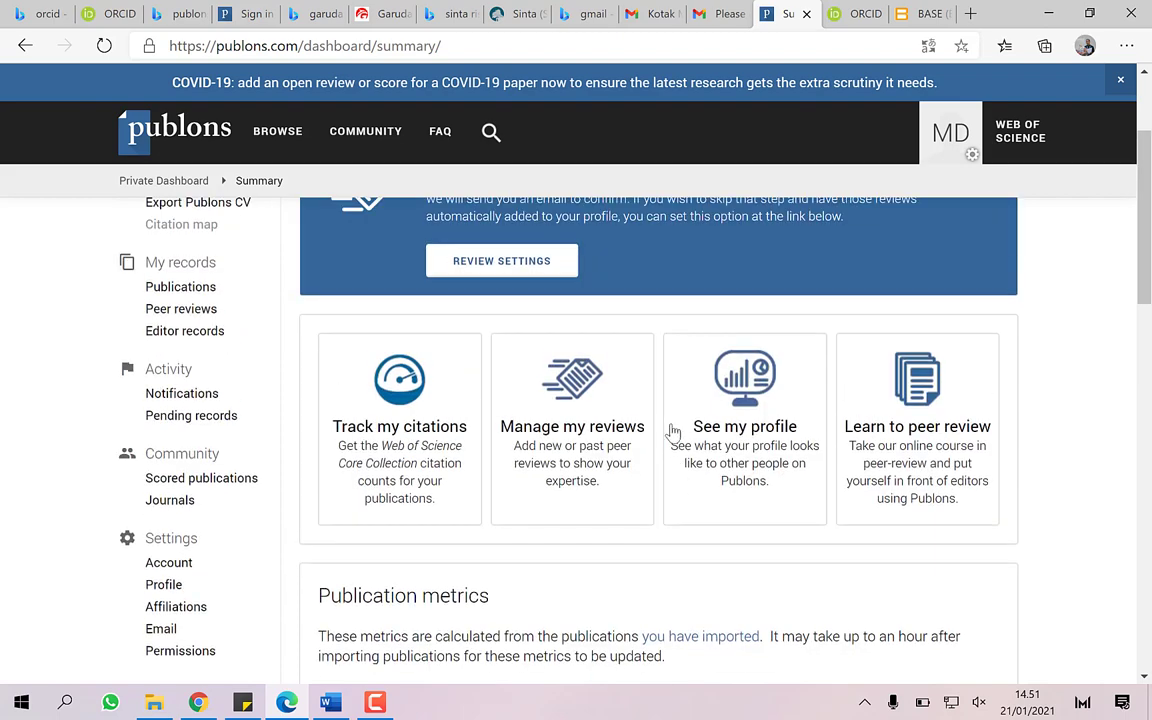
scroll(674, 430, "down", 3)
scroll(563, 424, "up", 4)
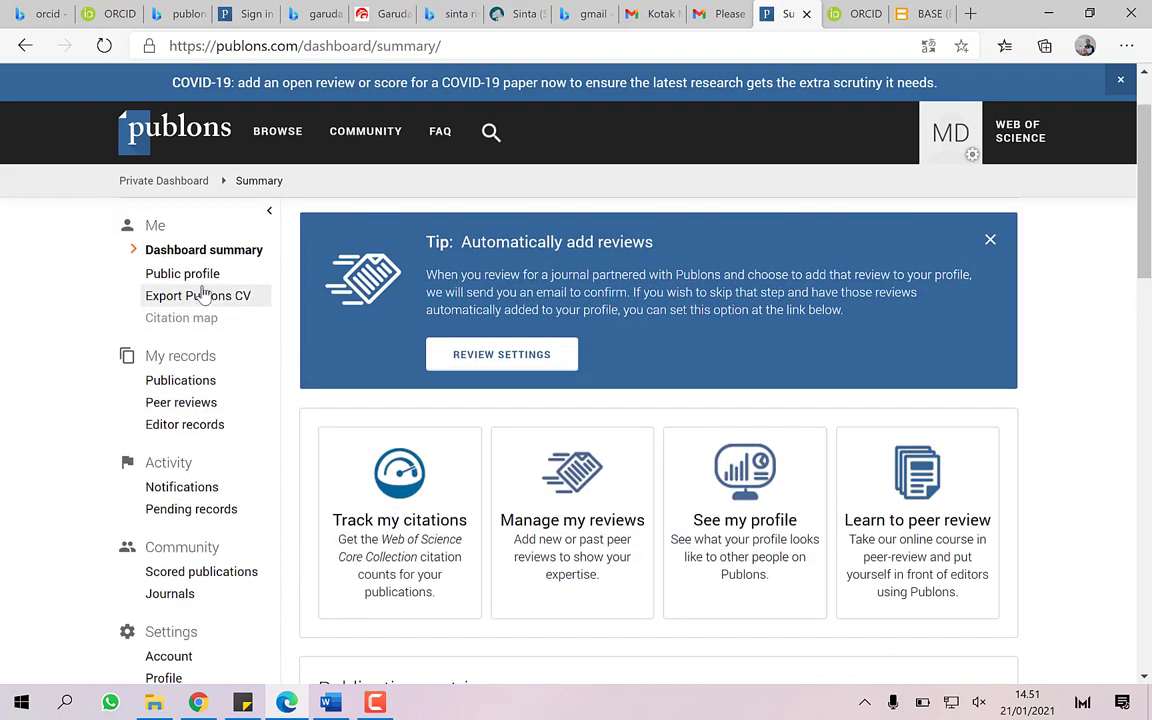
right_click(200, 274)
left_click(240, 284)
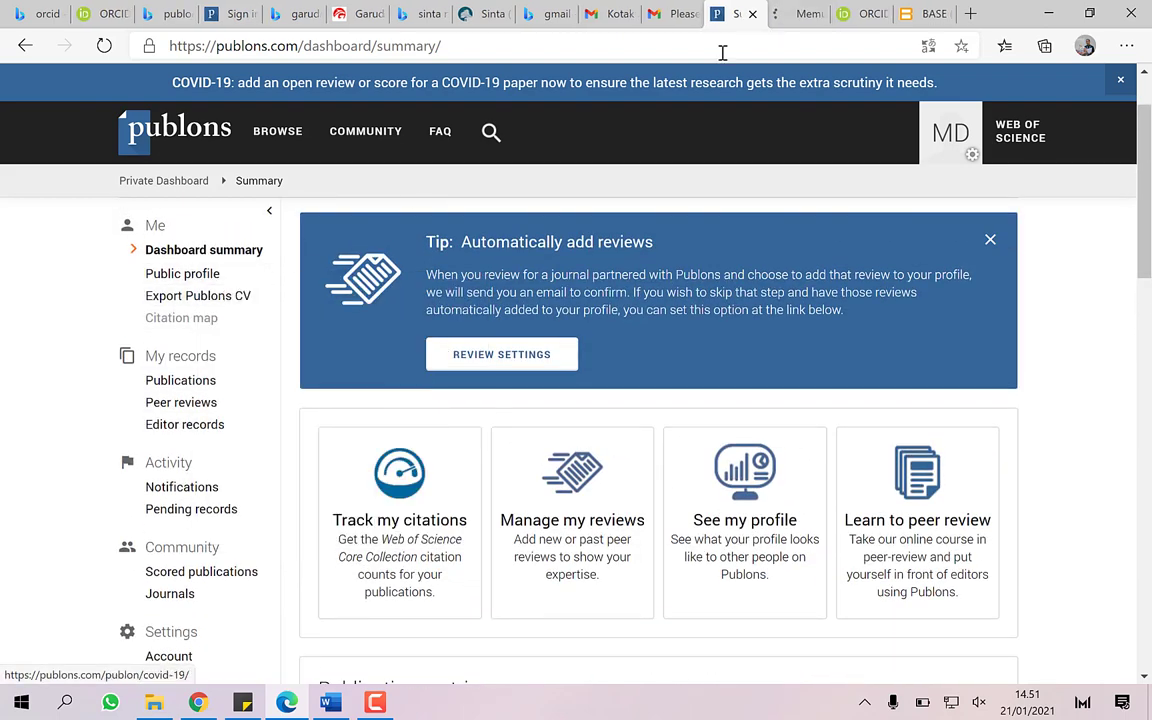
left_click(800, 13)
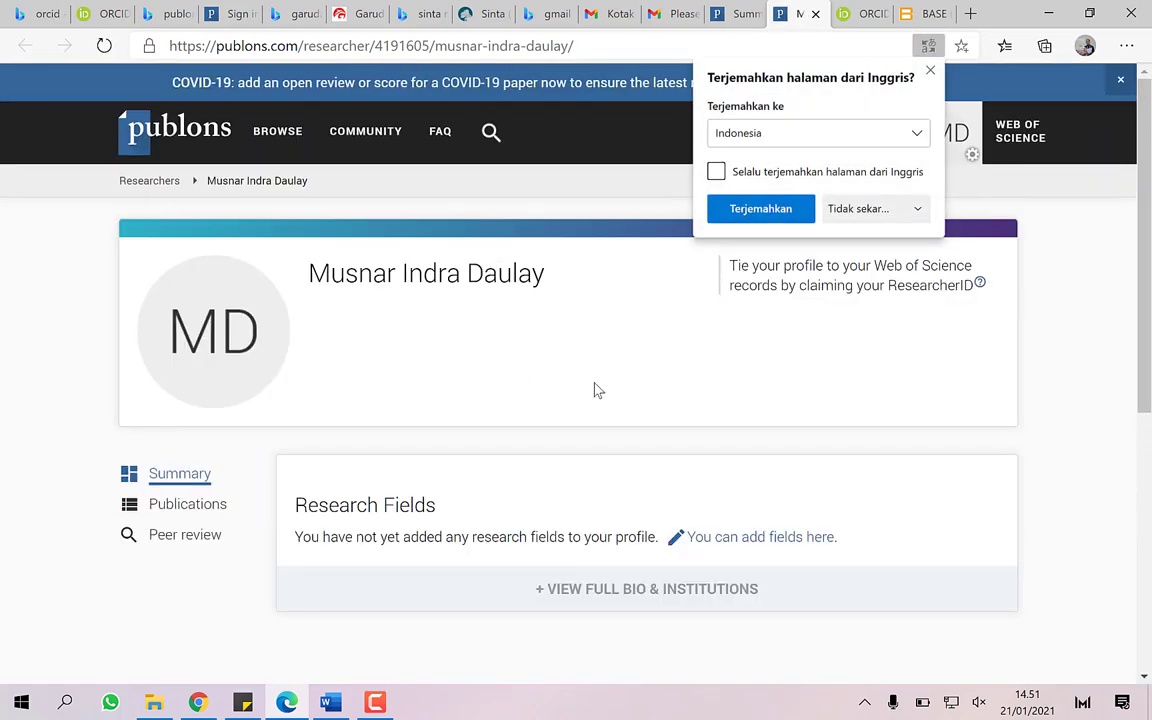
left_click(930, 71)
Go to Publications > Import Publications and expand the Sync with ORCID option.
left_click(745, 16)
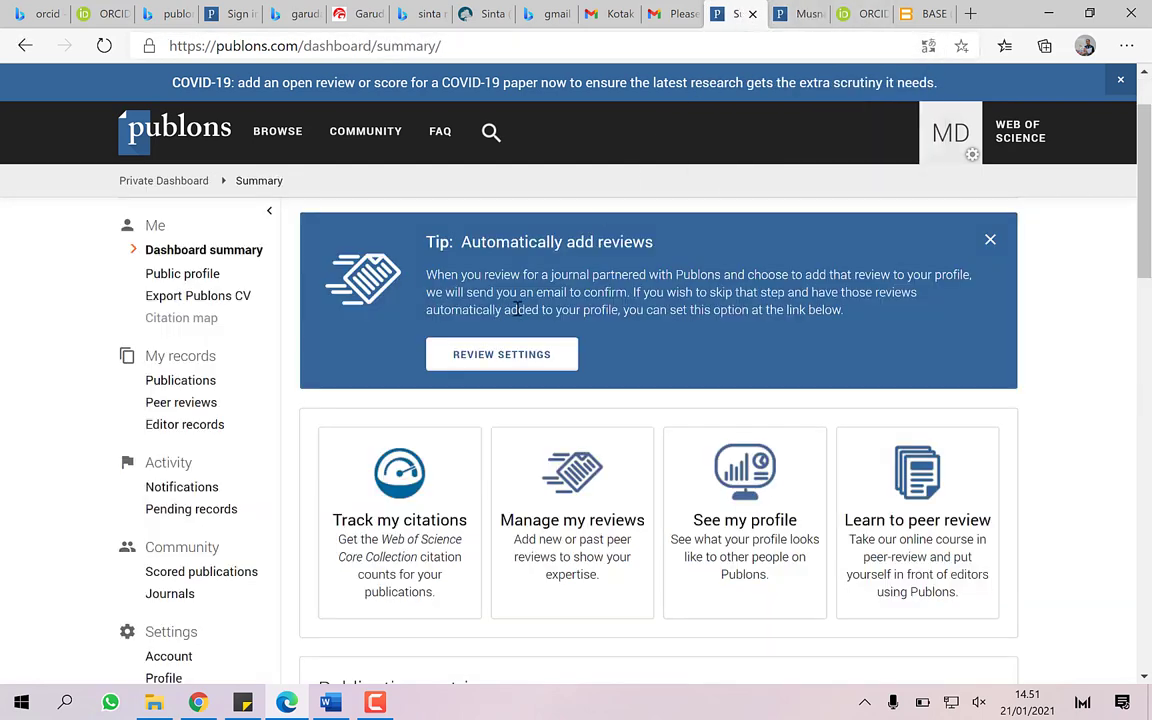
left_click(192, 386)
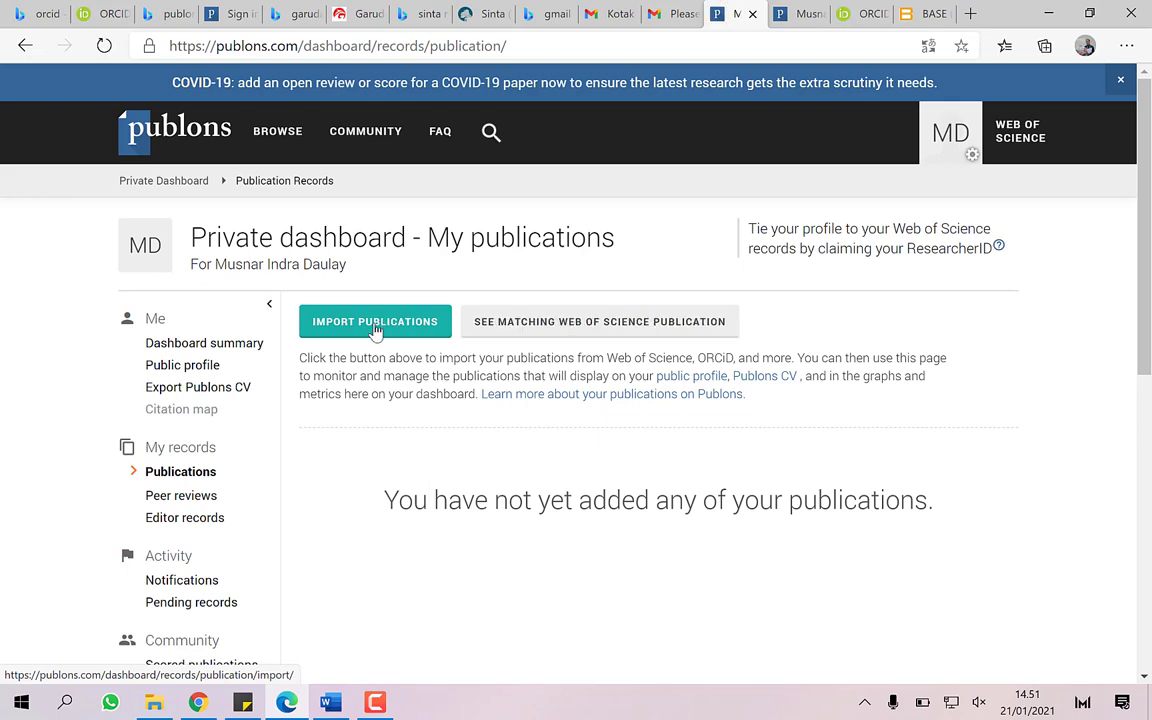
left_click(377, 331)
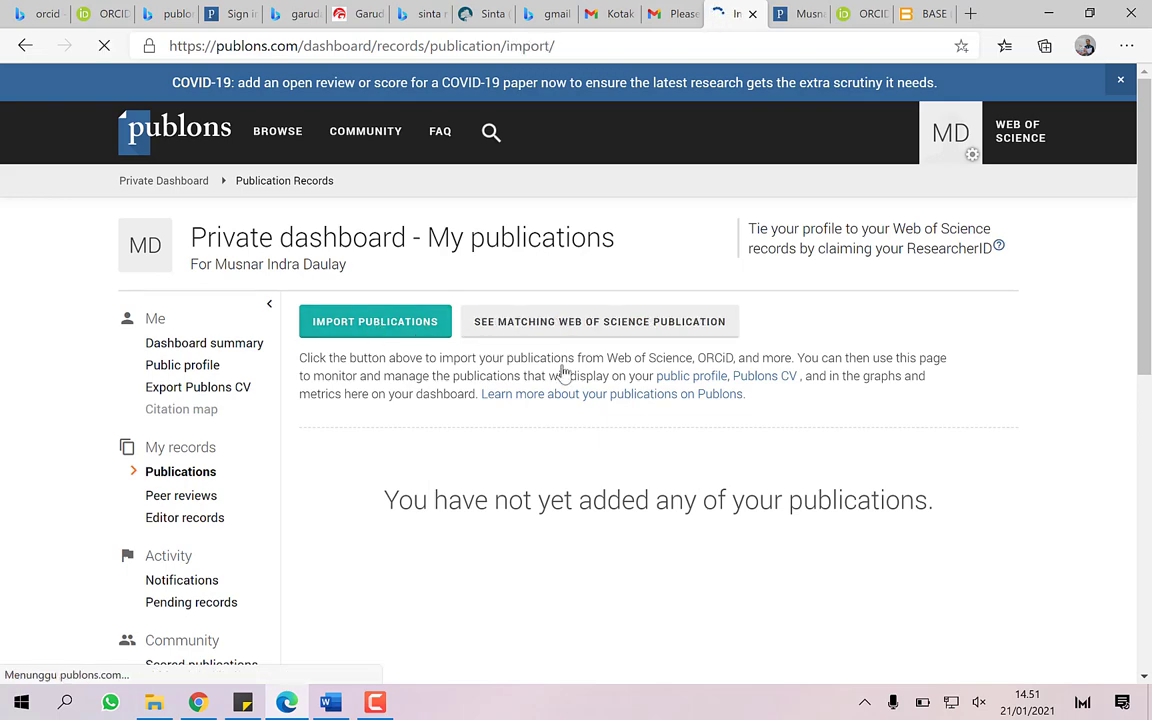
scroll(564, 372, "down", 1)
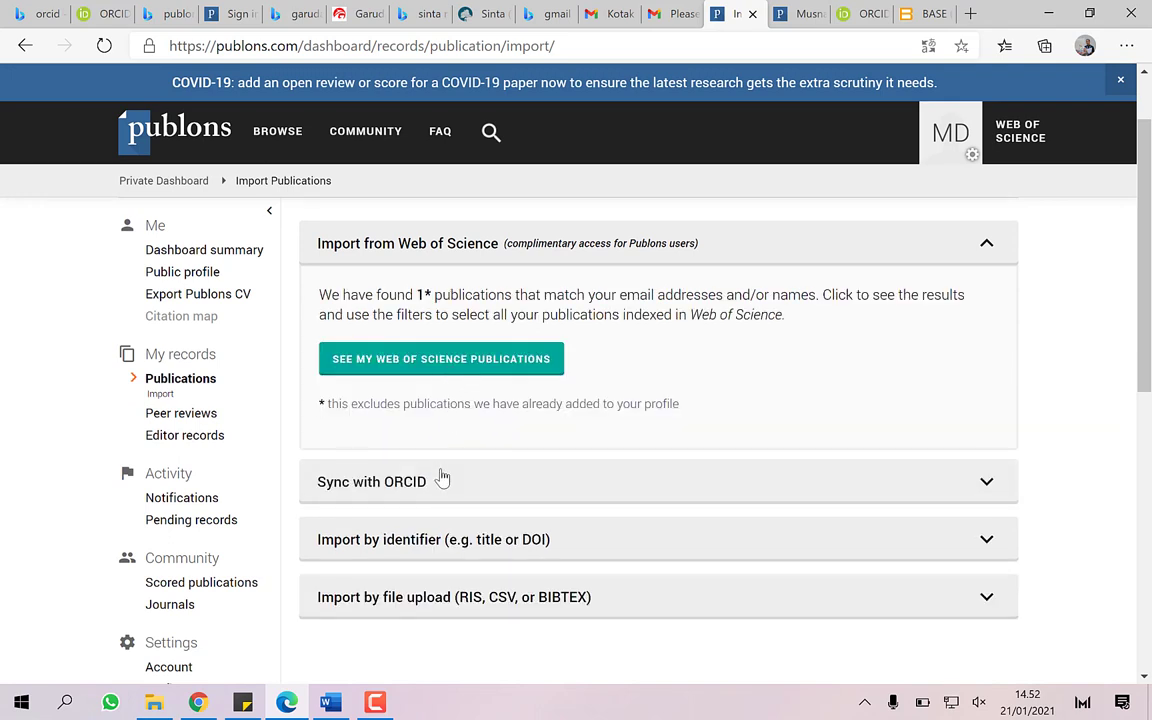
left_click(441, 488)
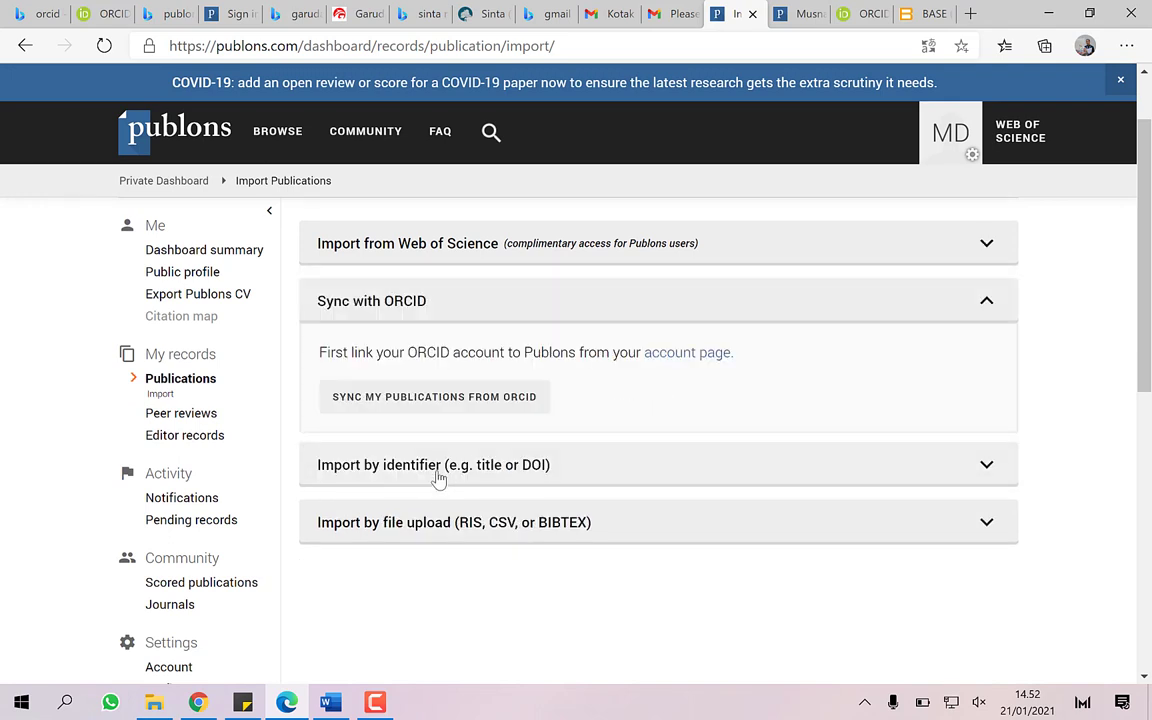
Connect ORCID from the Clarivate account page and authorize Clarivate to read the ORCID record.
left_click(674, 361)
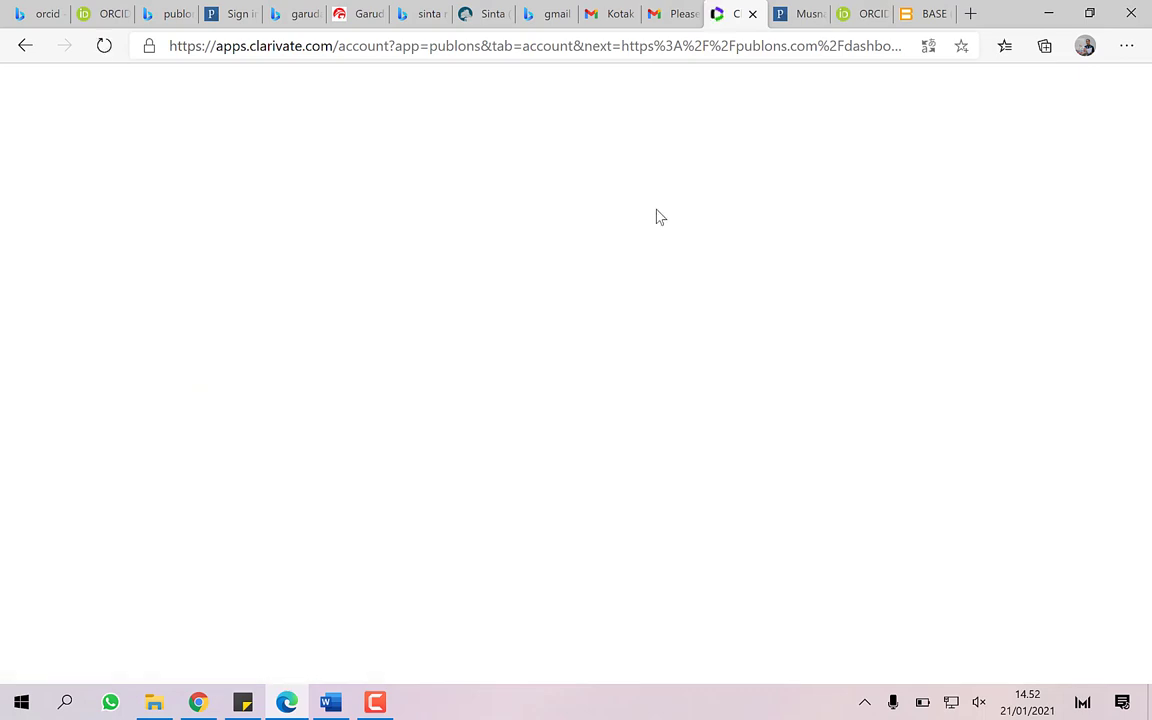
scroll(522, 341, "down", 5)
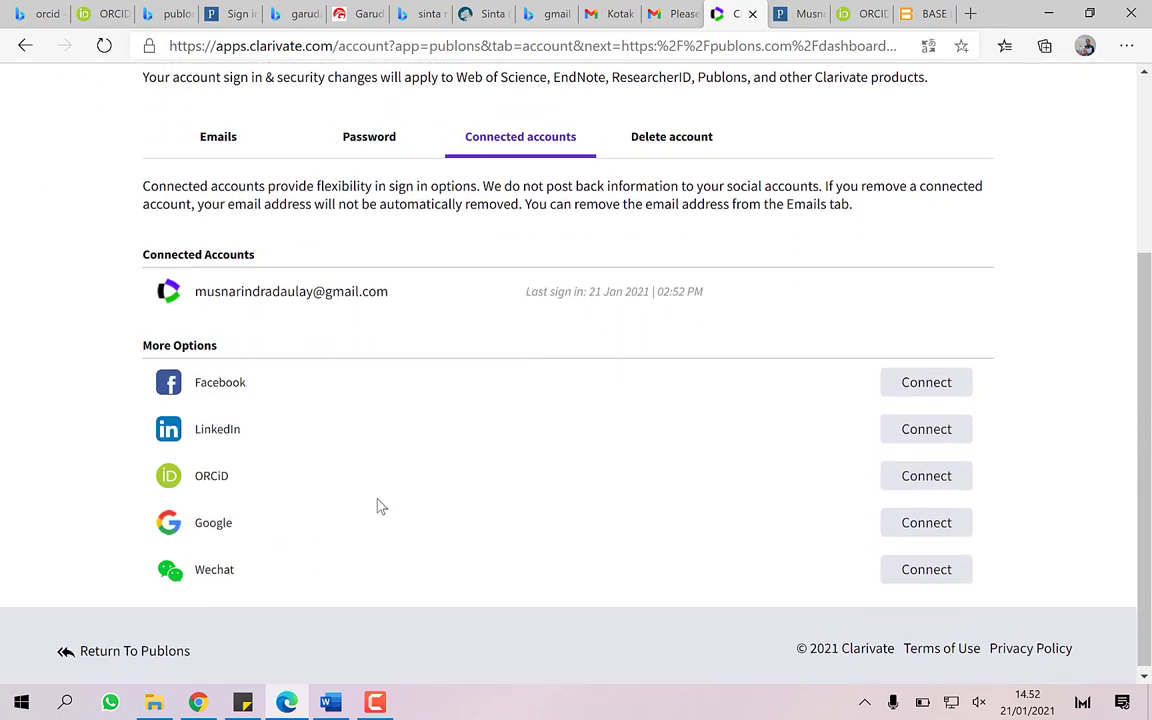
left_click(929, 488)
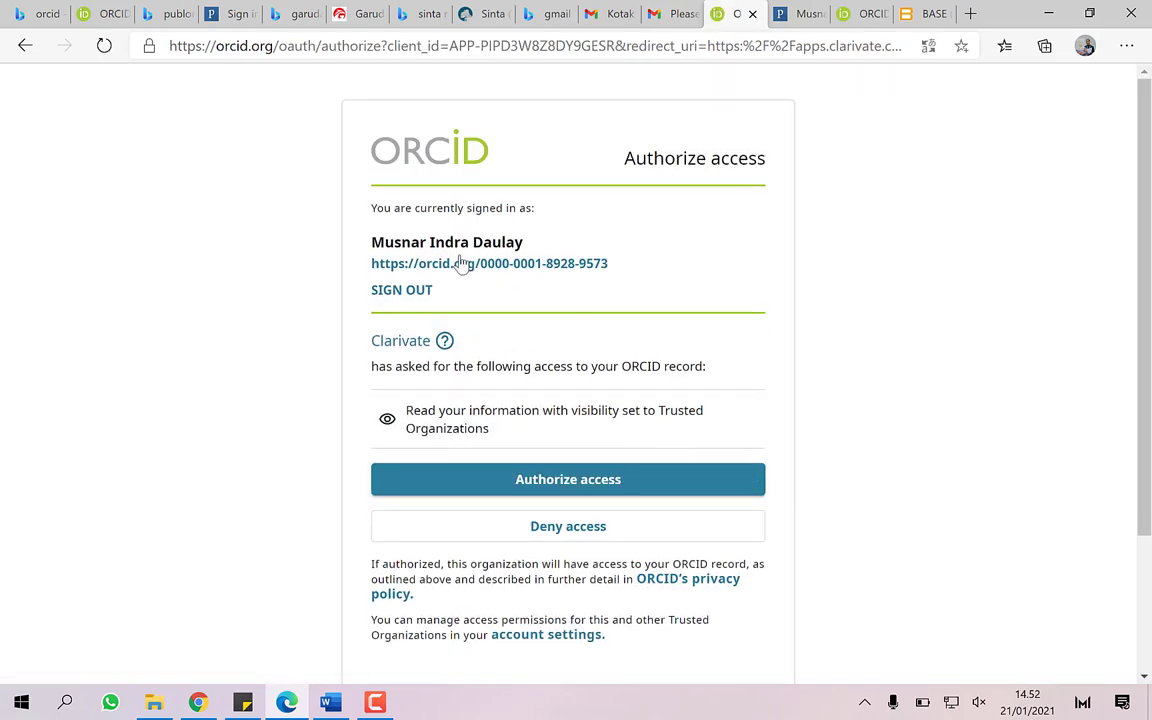
left_click(866, 14)
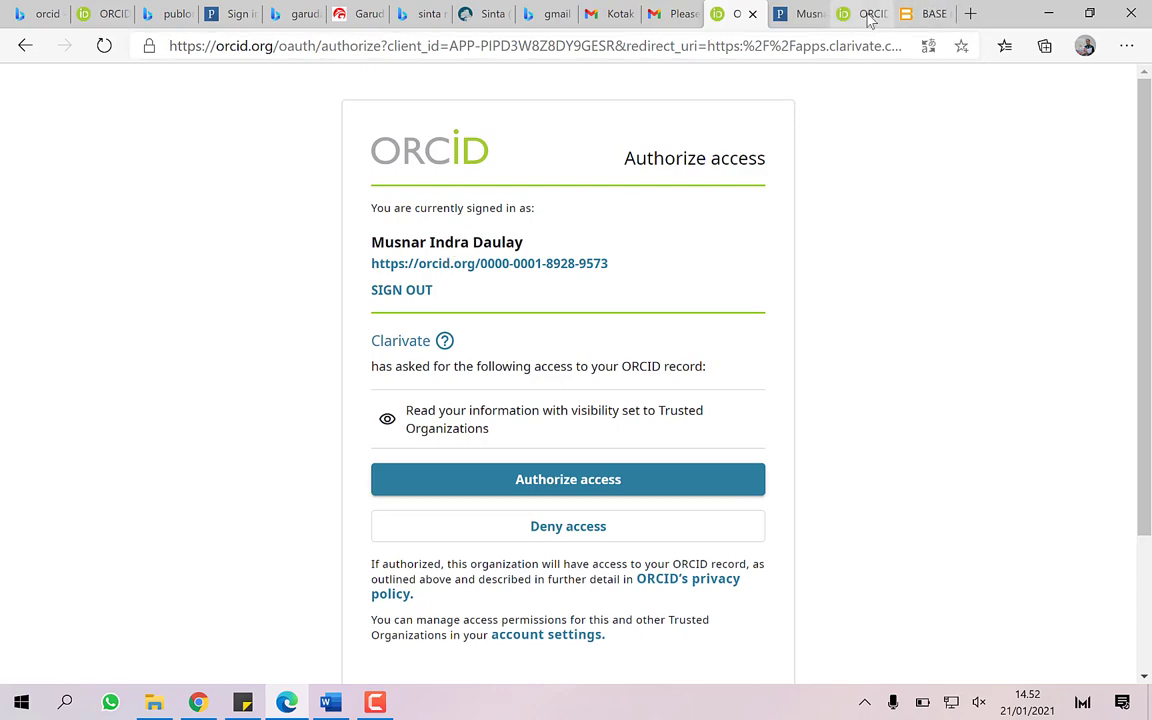
left_click(735, 14)
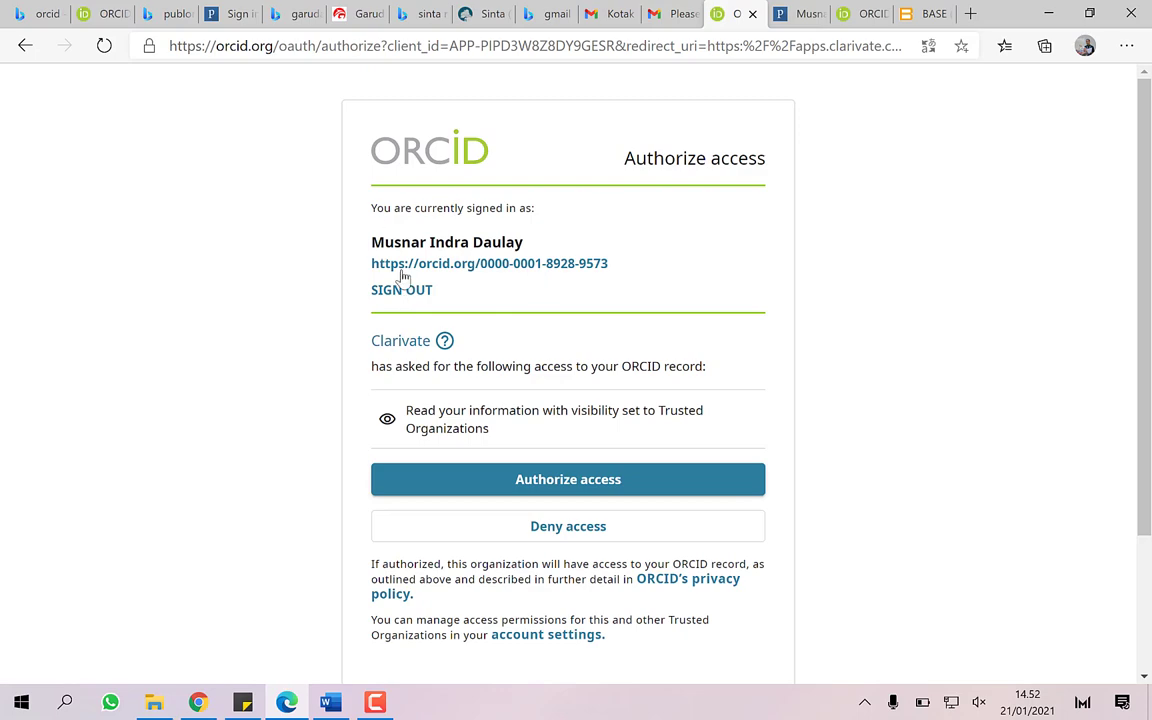
left_click(868, 14)
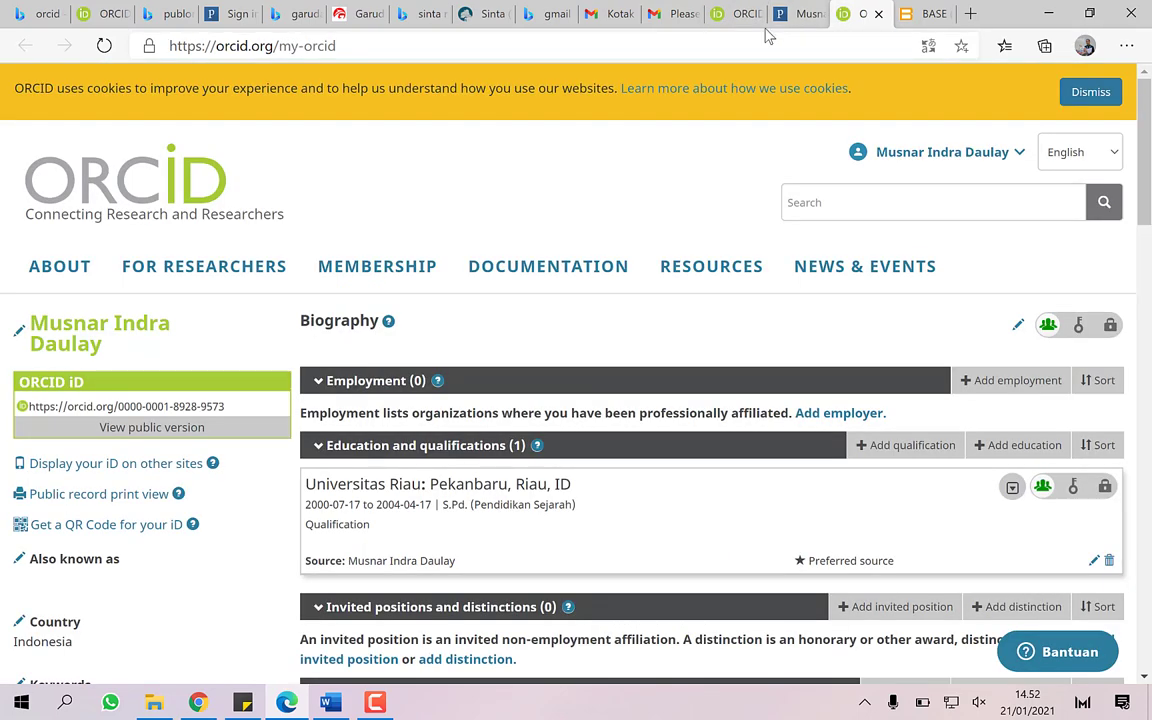
left_click(730, 14)
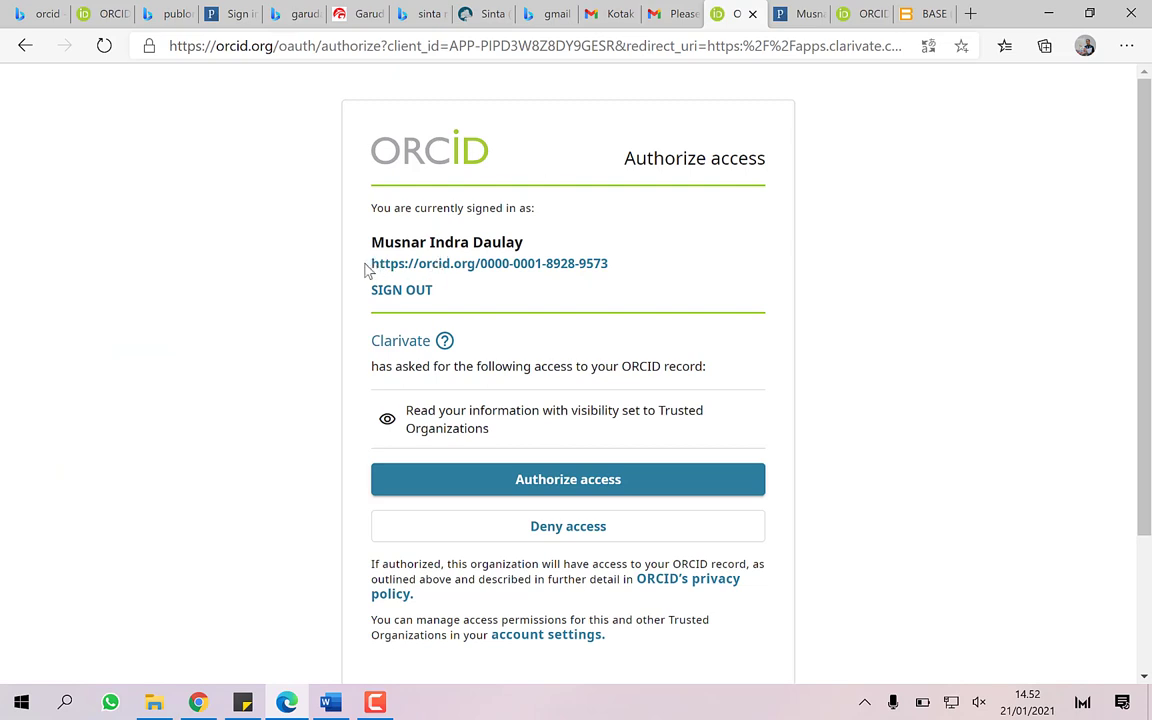
left_click_drag(383, 263, 619, 263)
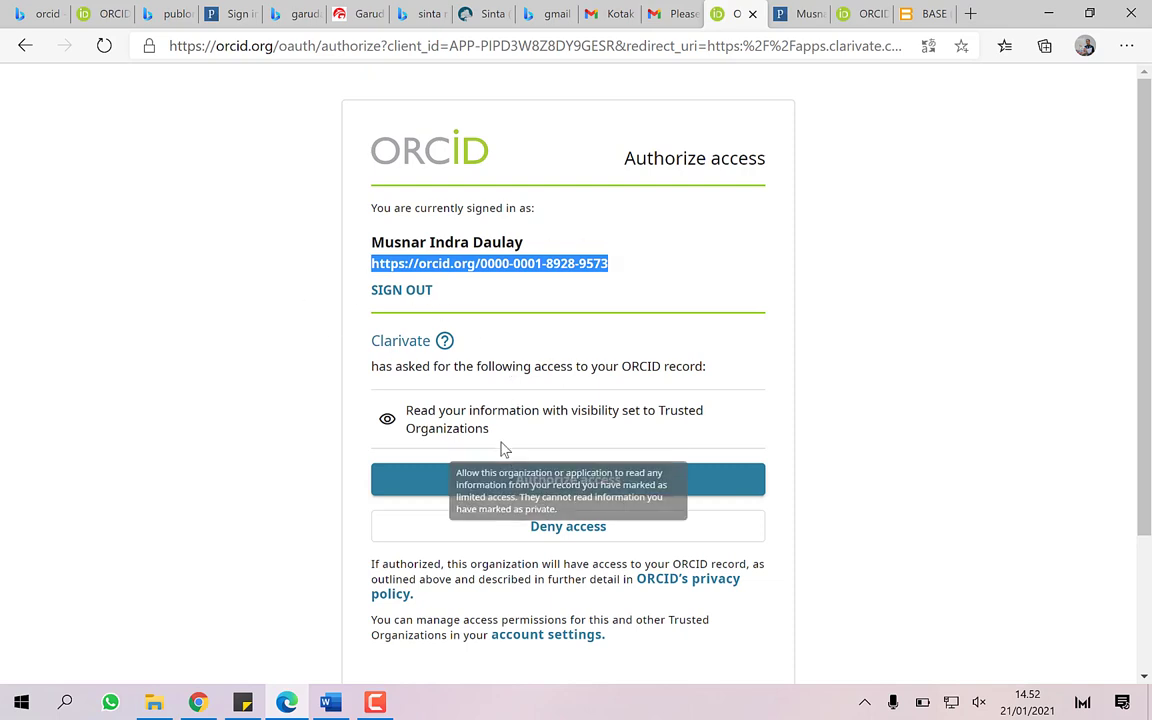
left_click(521, 482)
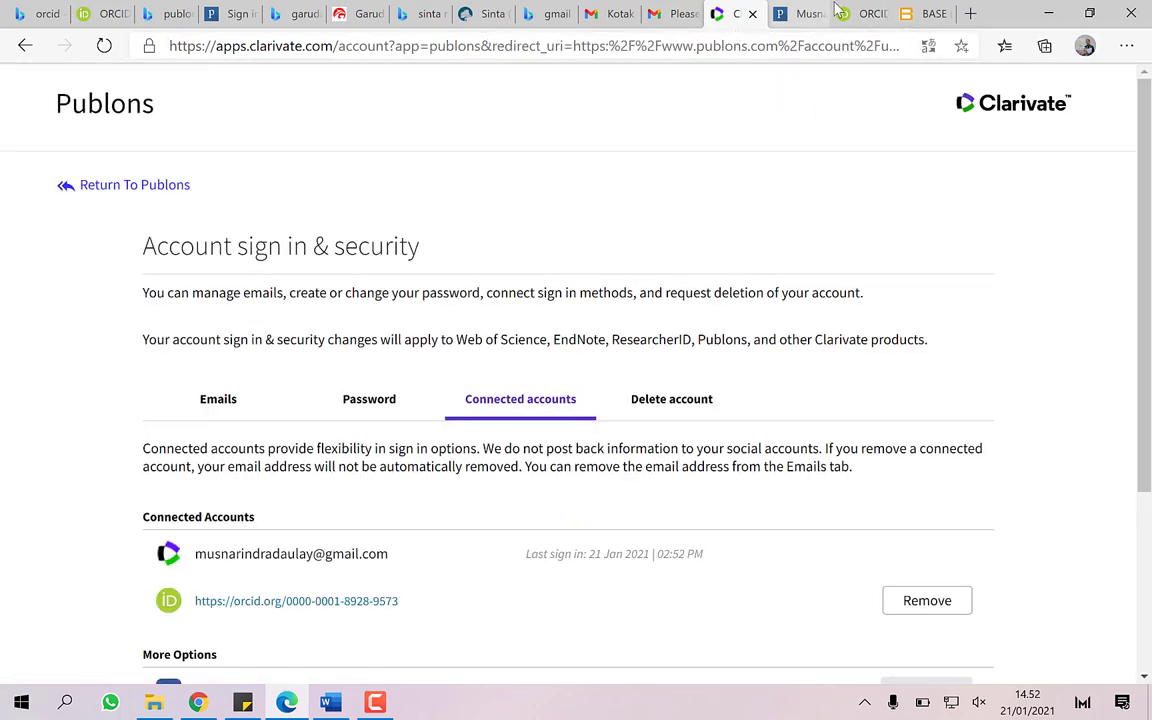
left_click(930, 14)
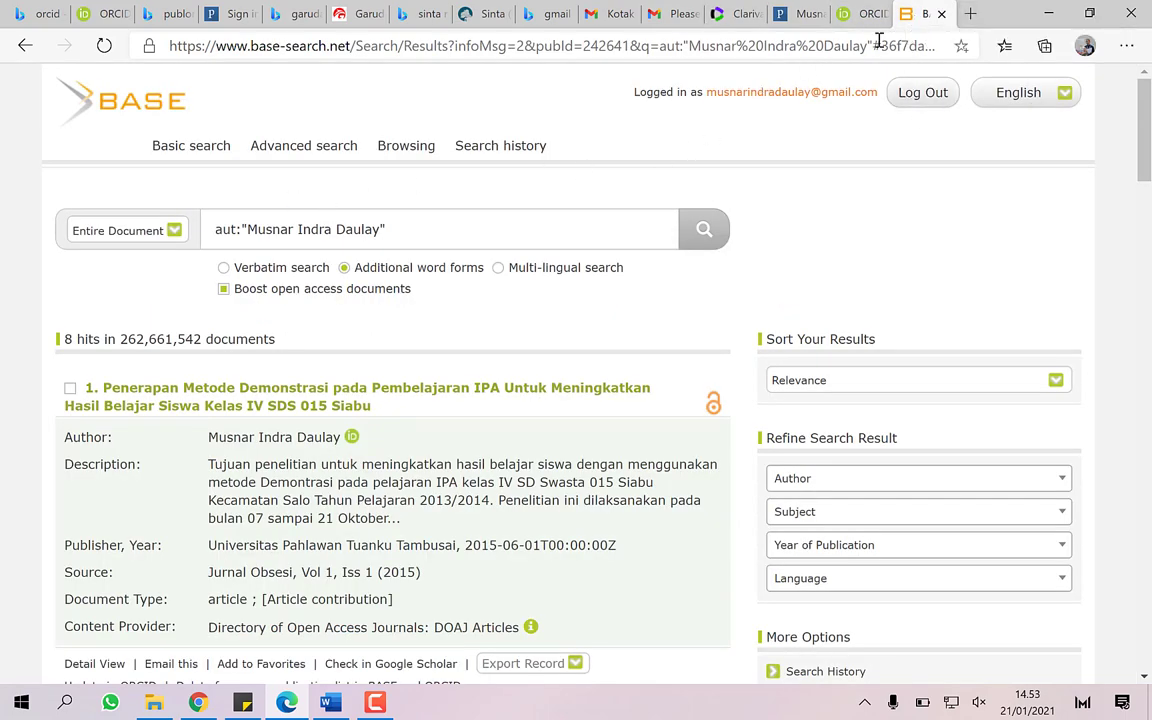
left_click(971, 16)
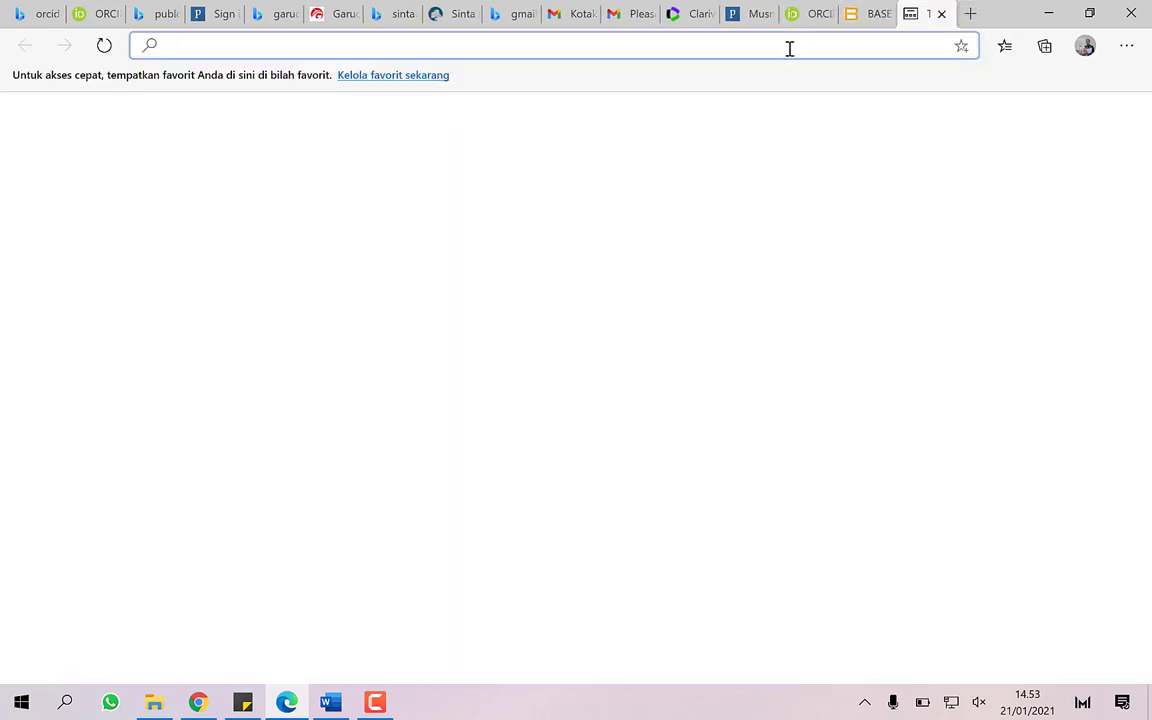
type("o")
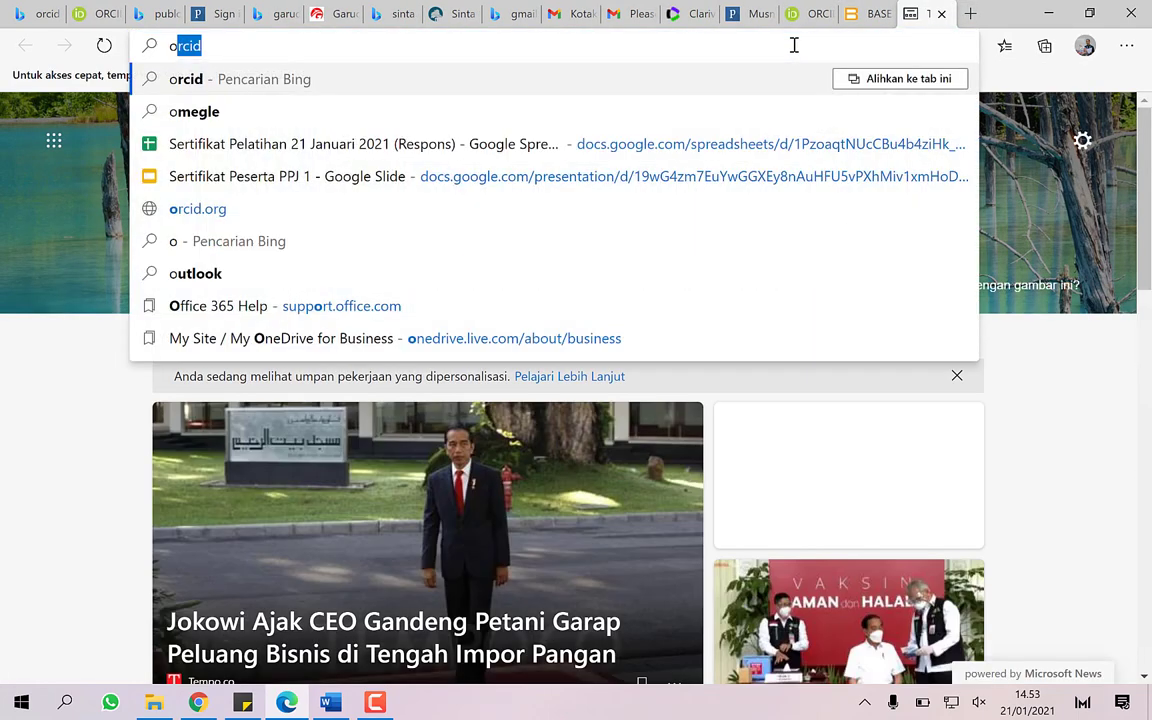
type("rcid ")
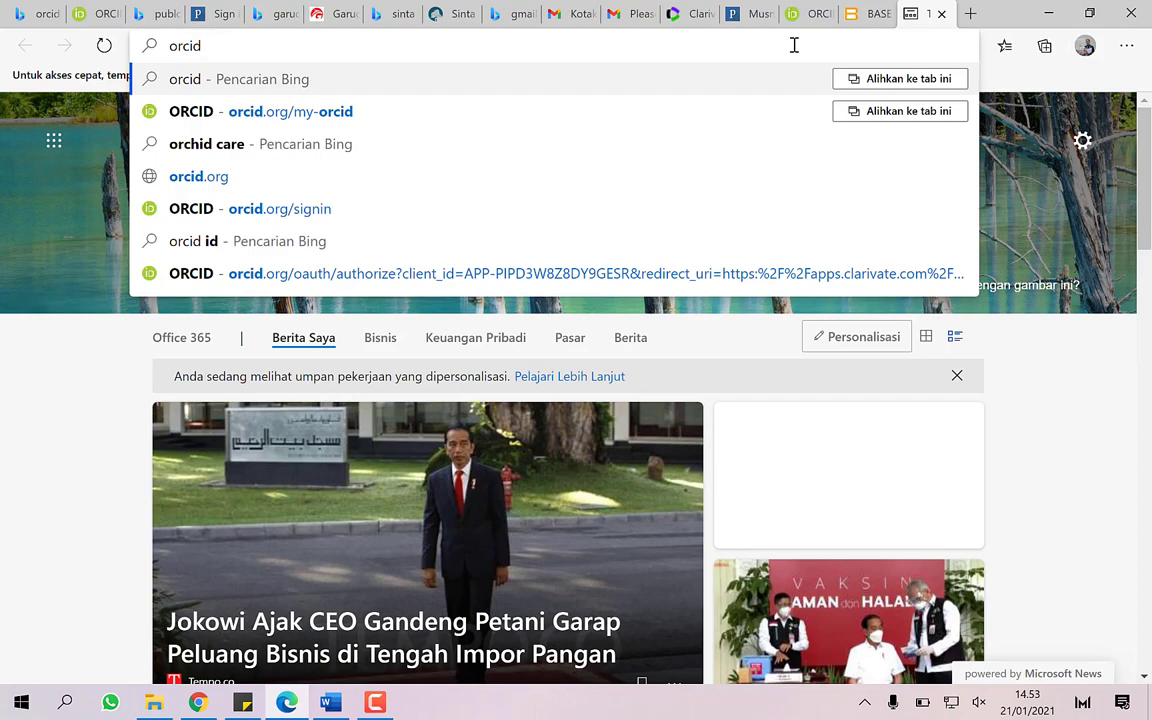
type("fauziddin")
key("Return")
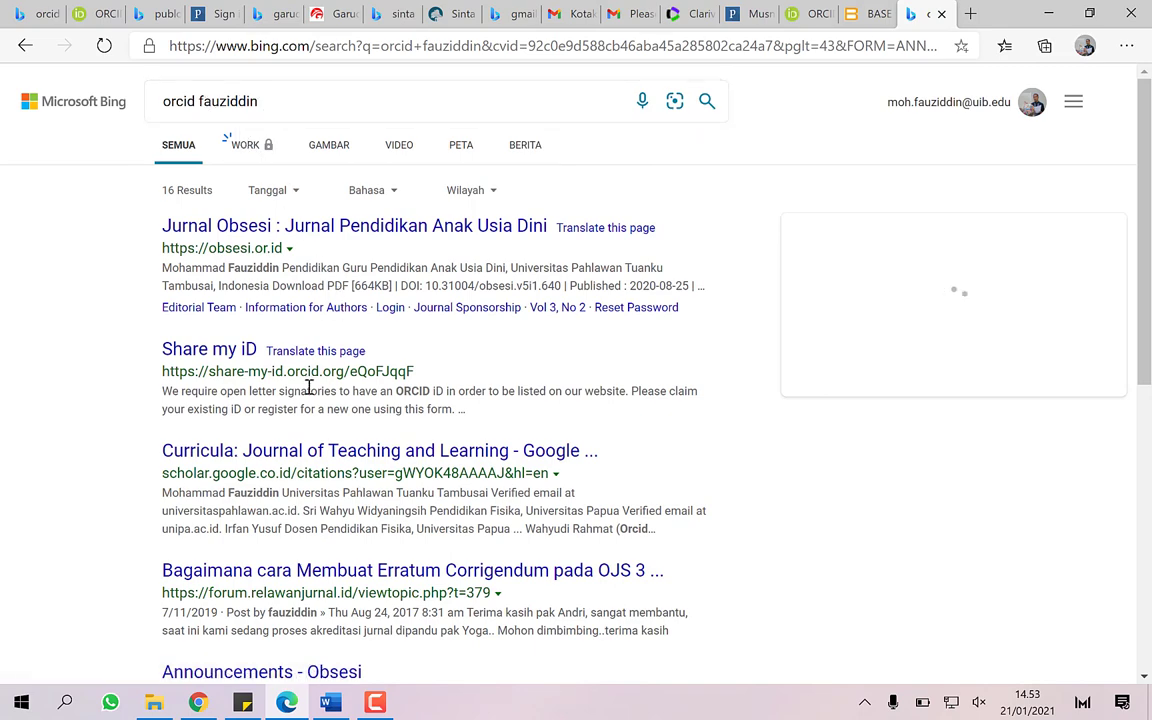
scroll(320, 410, "down", 1)
scroll(322, 412, "down", 4)
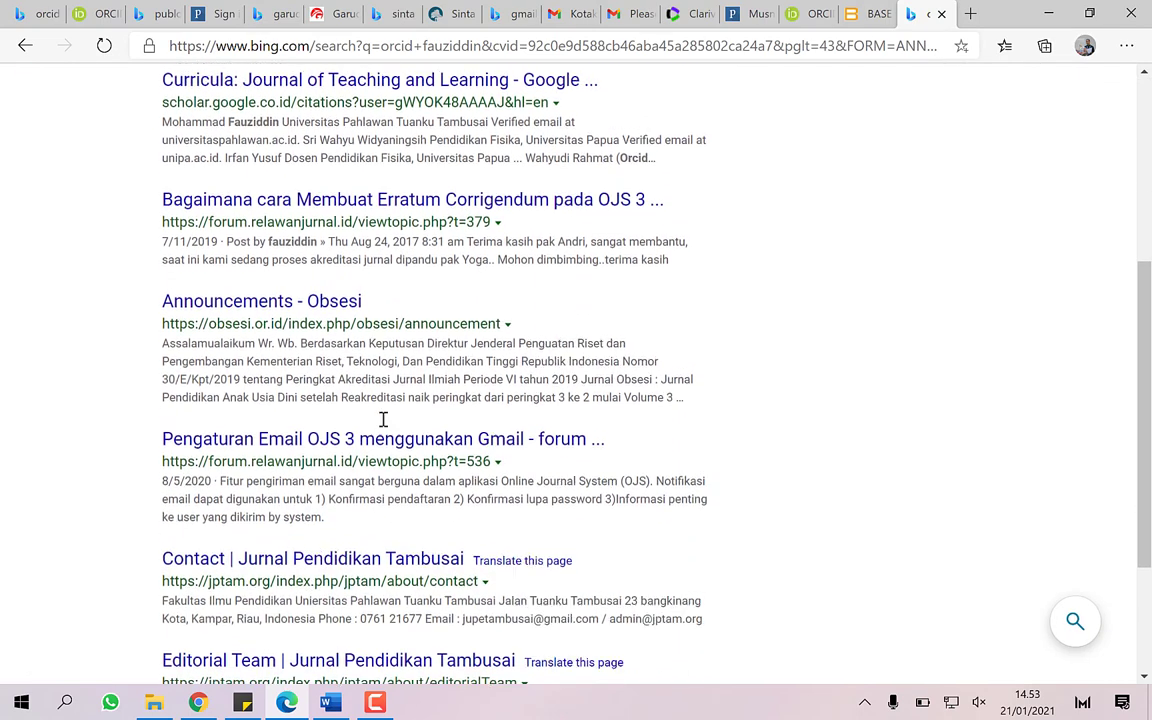
scroll(500, 400, "up", 5)
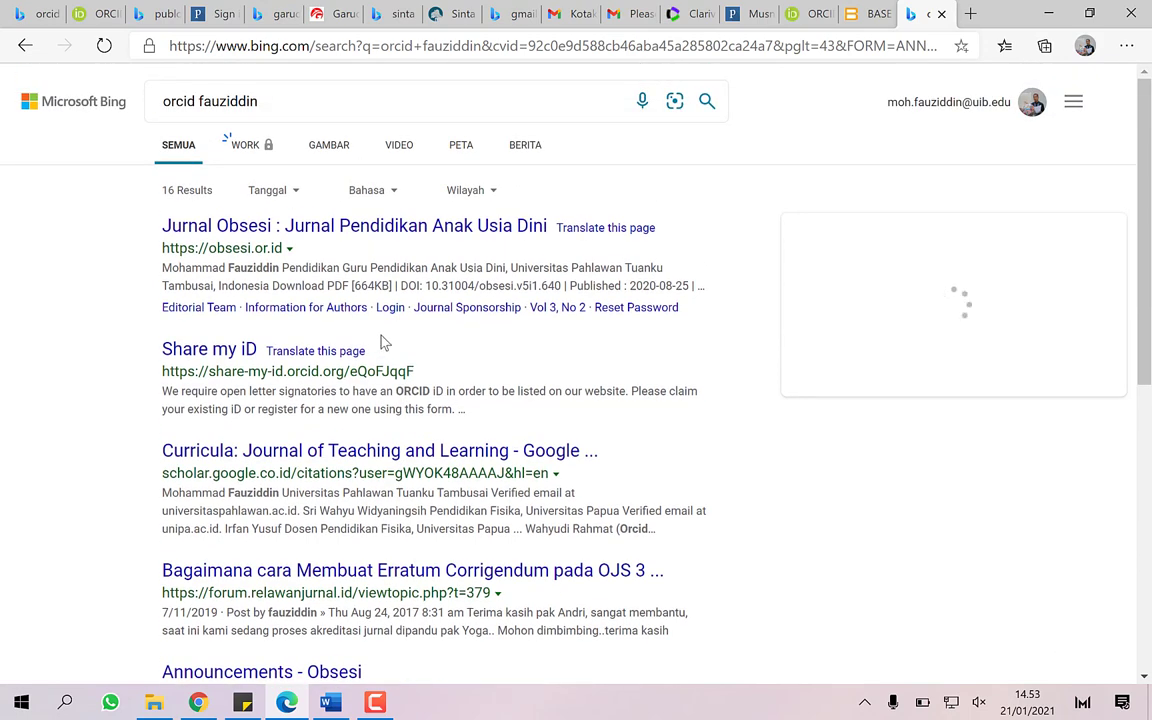
left_click_drag(267, 103, 161, 104)
key("BackSpace")
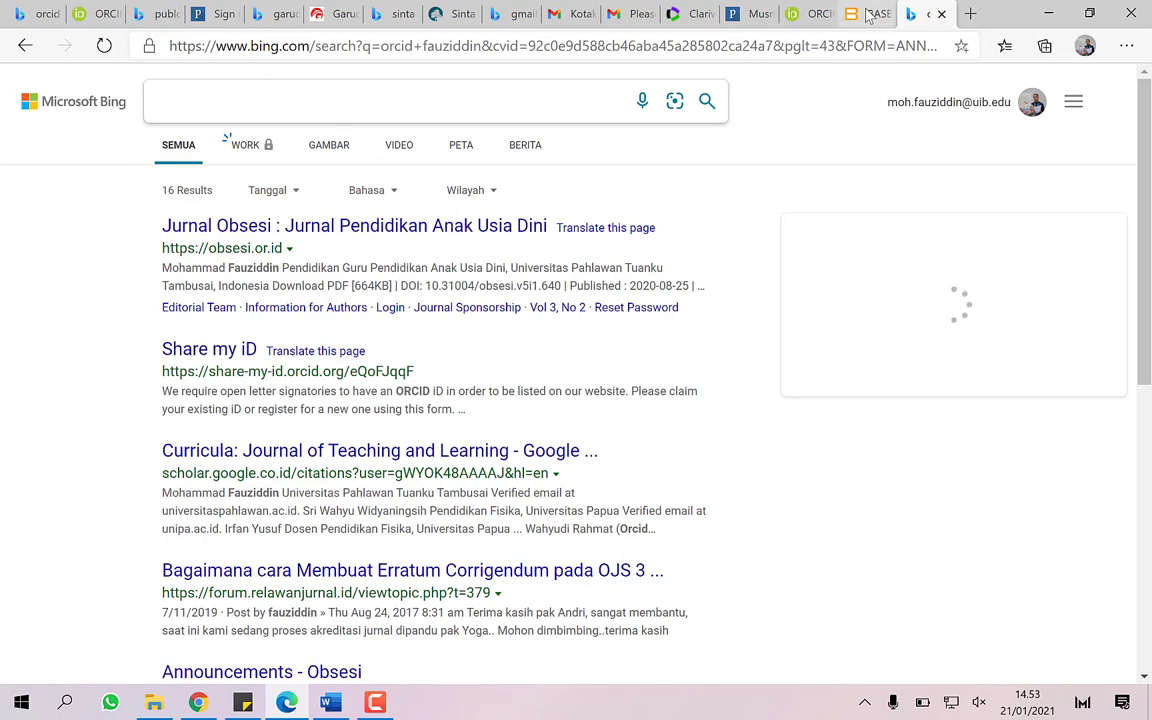
left_click(868, 14)
left_click(808, 14)
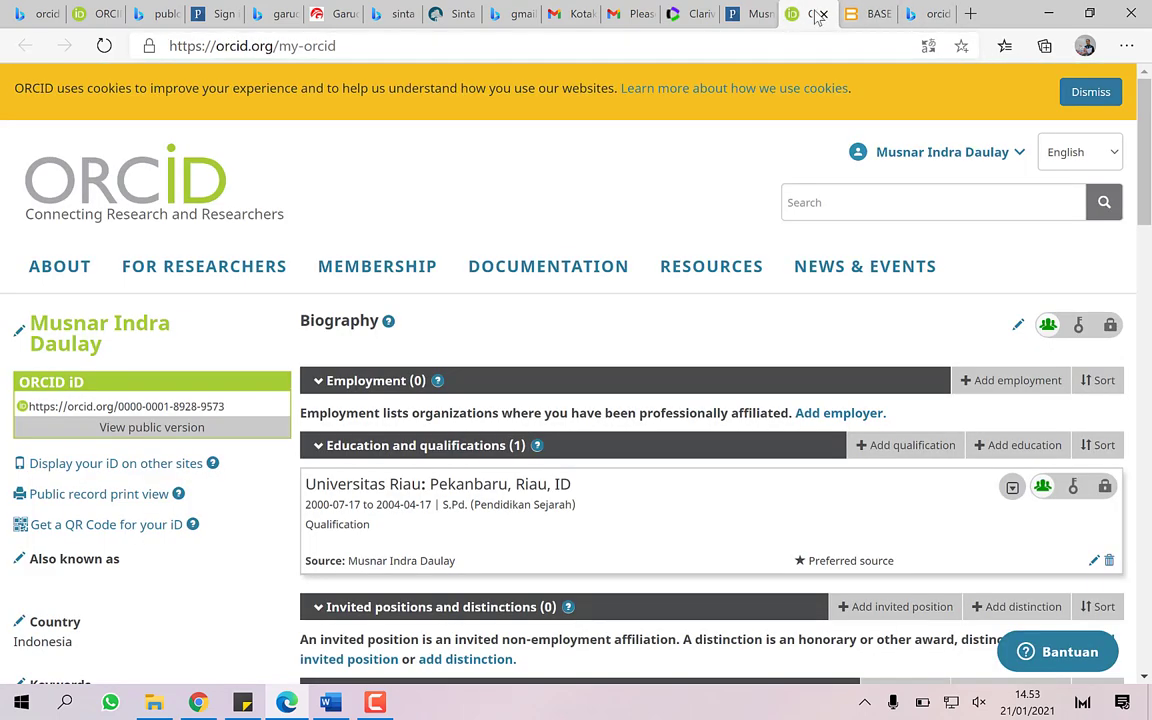
left_click(750, 14)
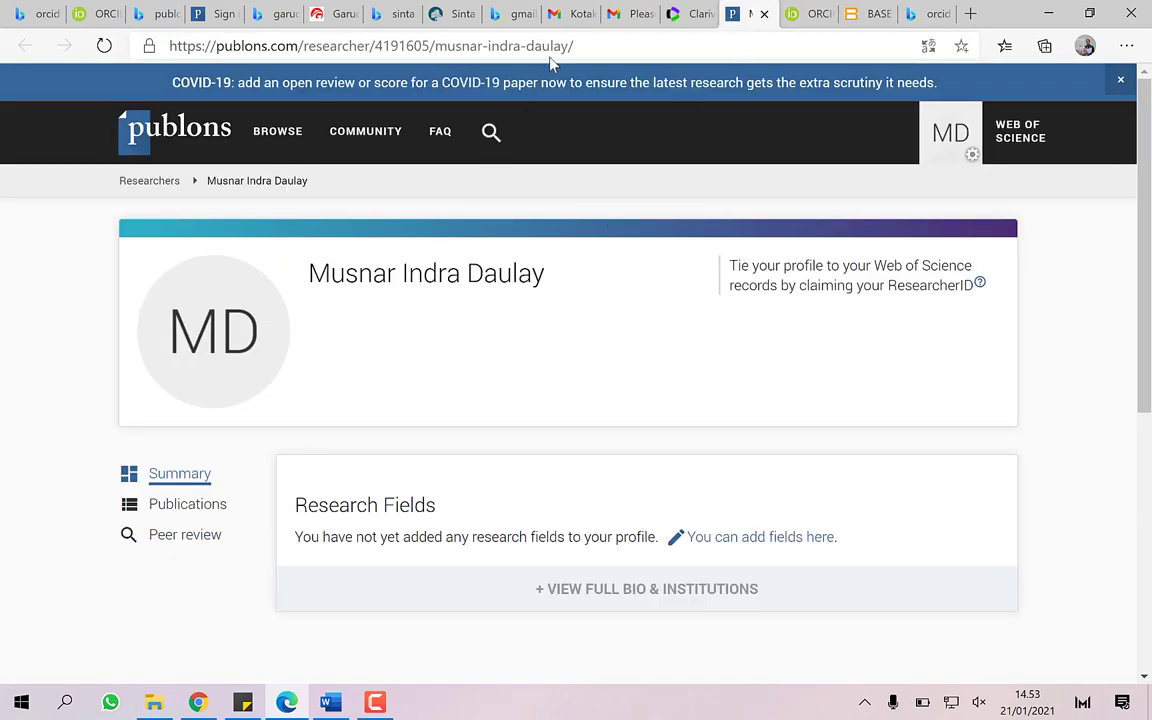
left_click(688, 15)
scroll(463, 365, "down", 2)
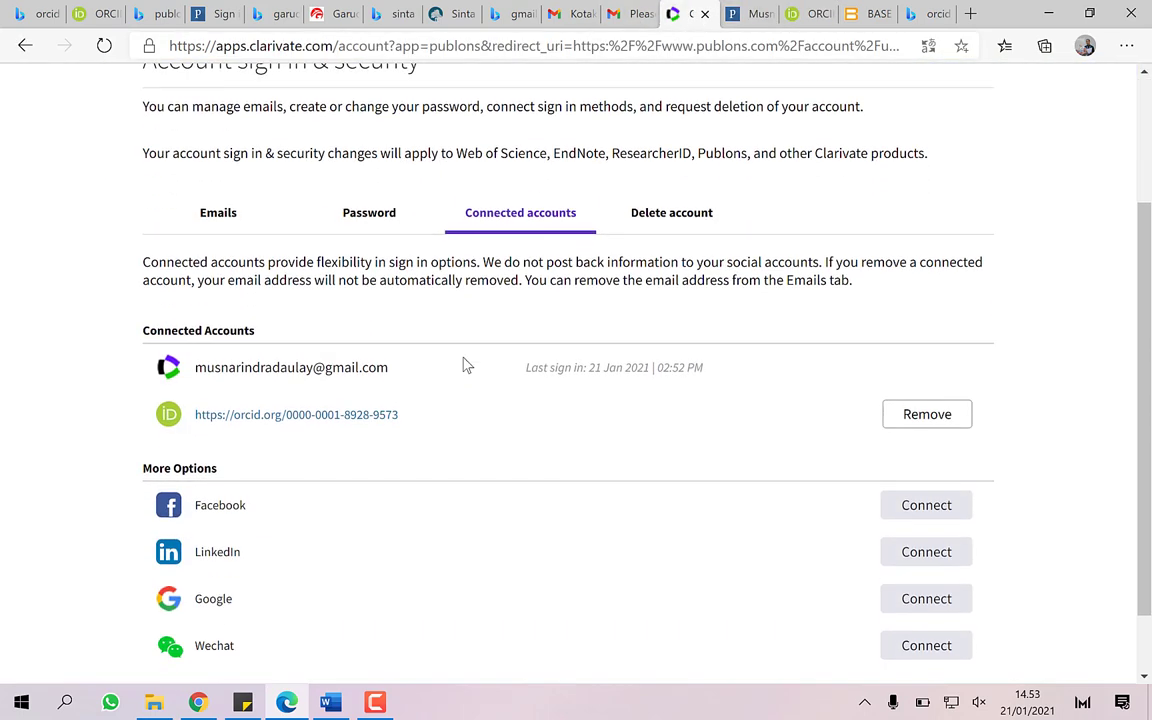
scroll(458, 357, "up", 2)
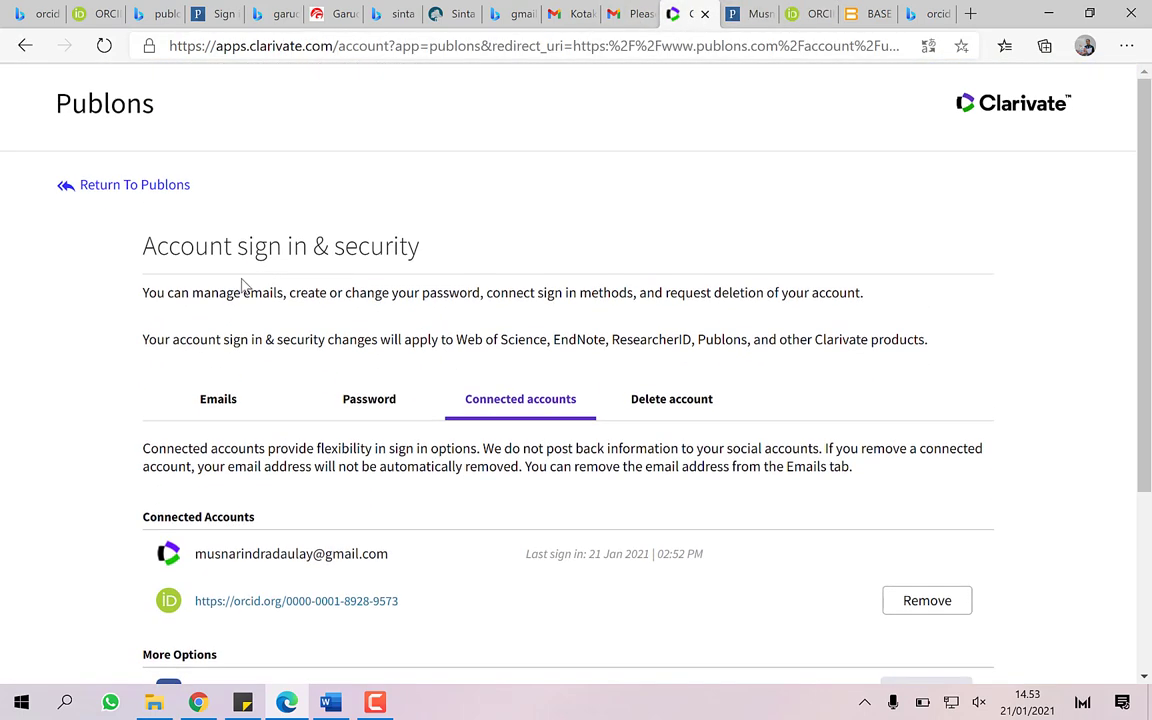
Return to Publons and run Sync My Publications From ORCID under Import Publications.
left_click(195, 219)
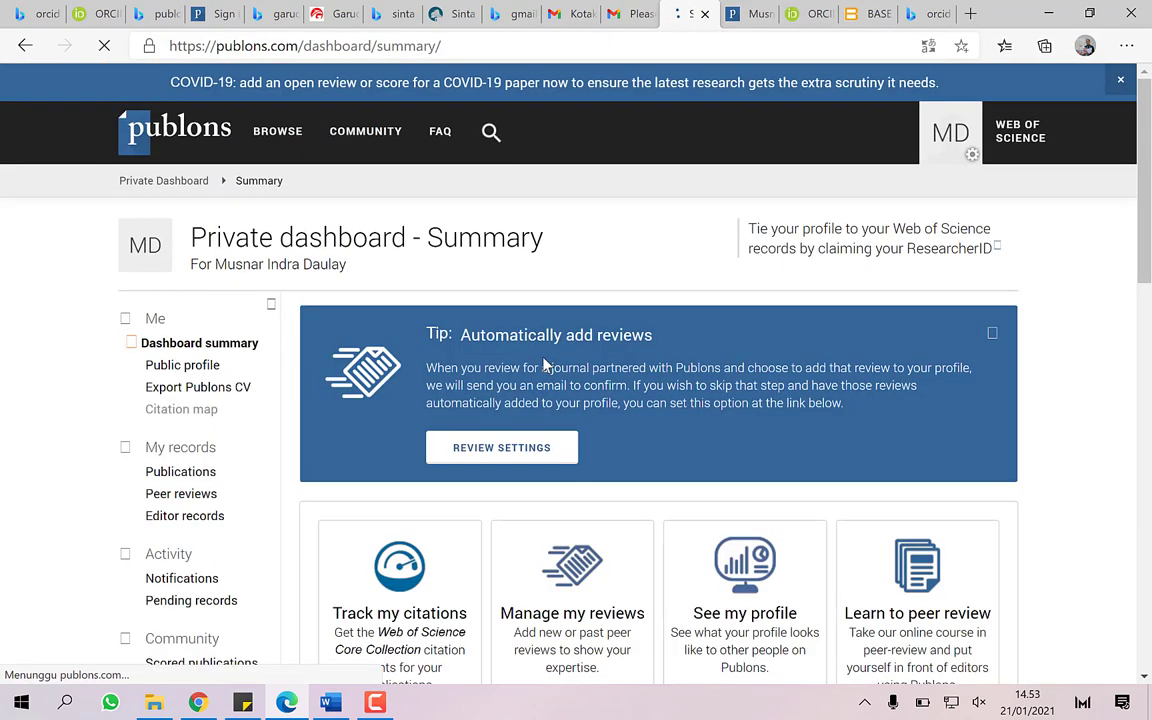
scroll(400, 390, "down", 1)
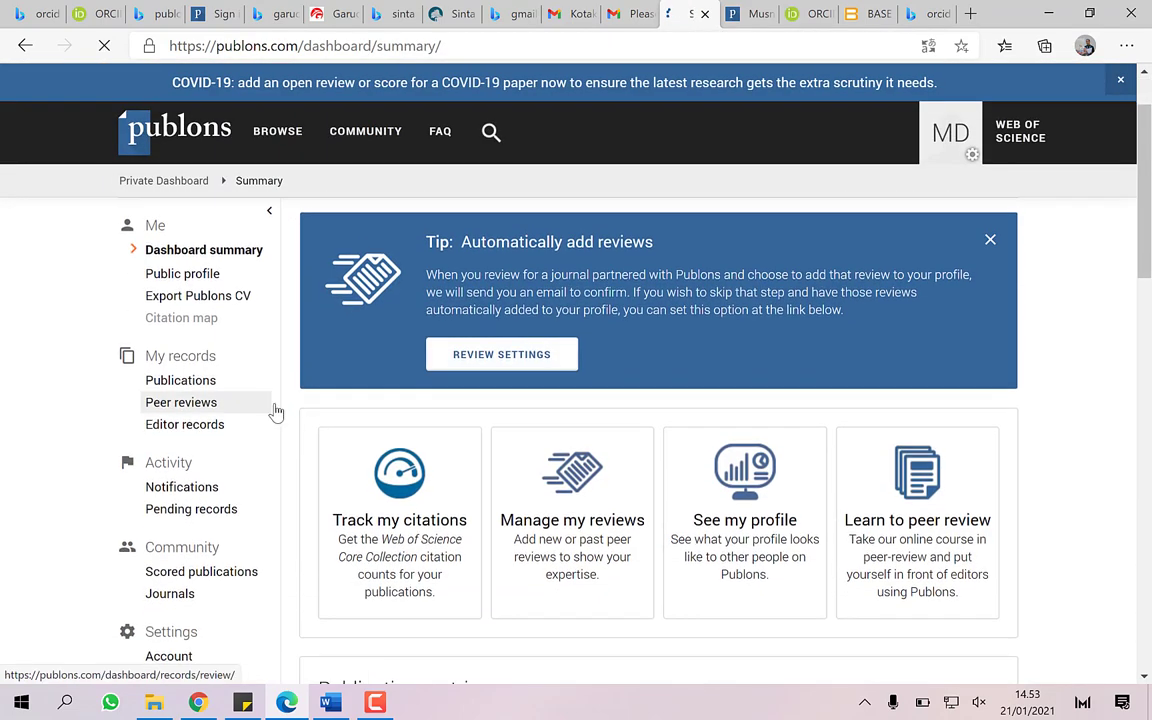
left_click(185, 382)
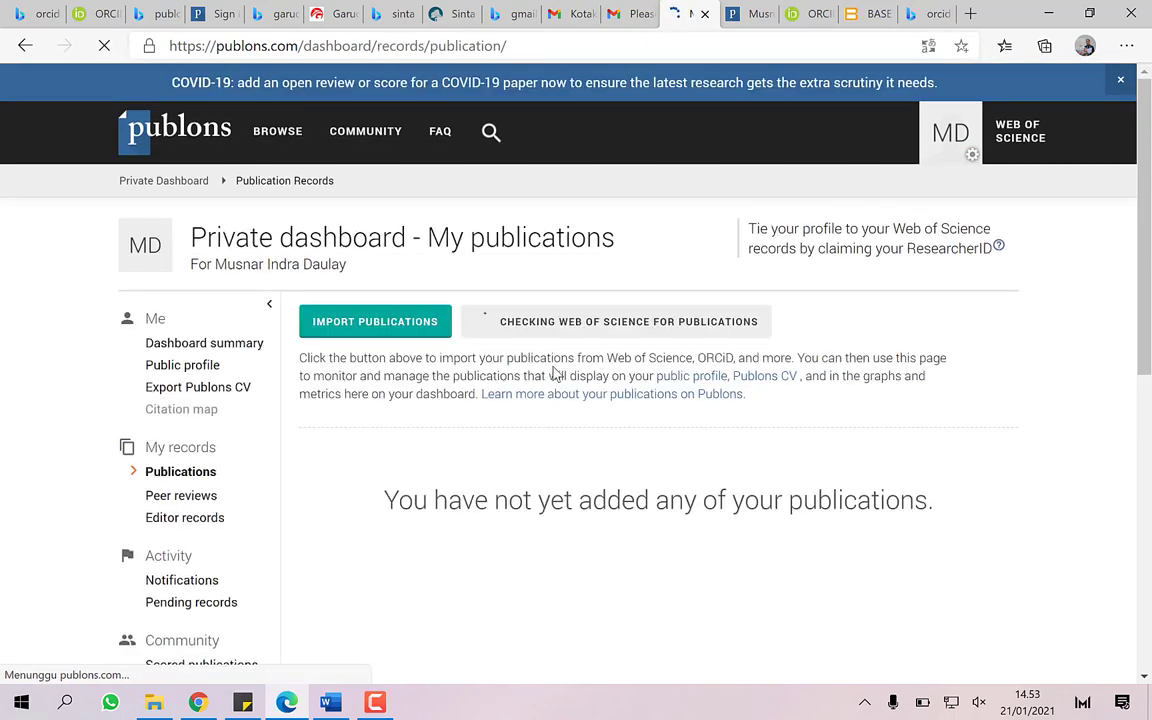
scroll(555, 372, "down", 1)
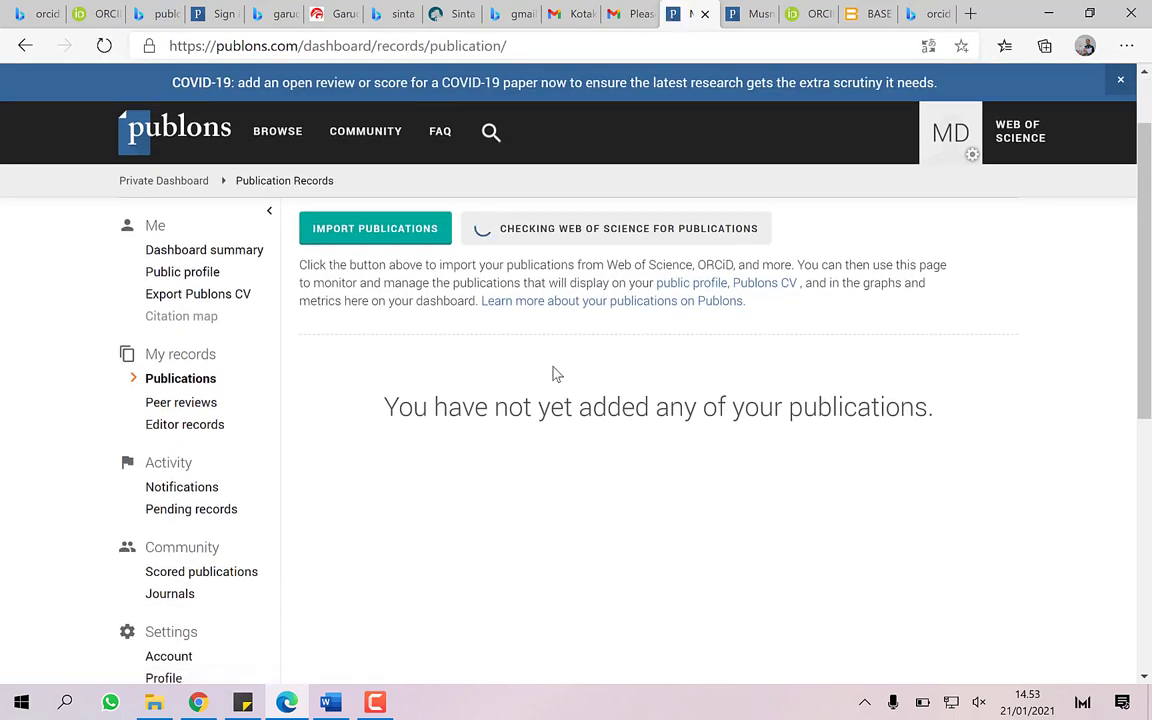
left_click(372, 242)
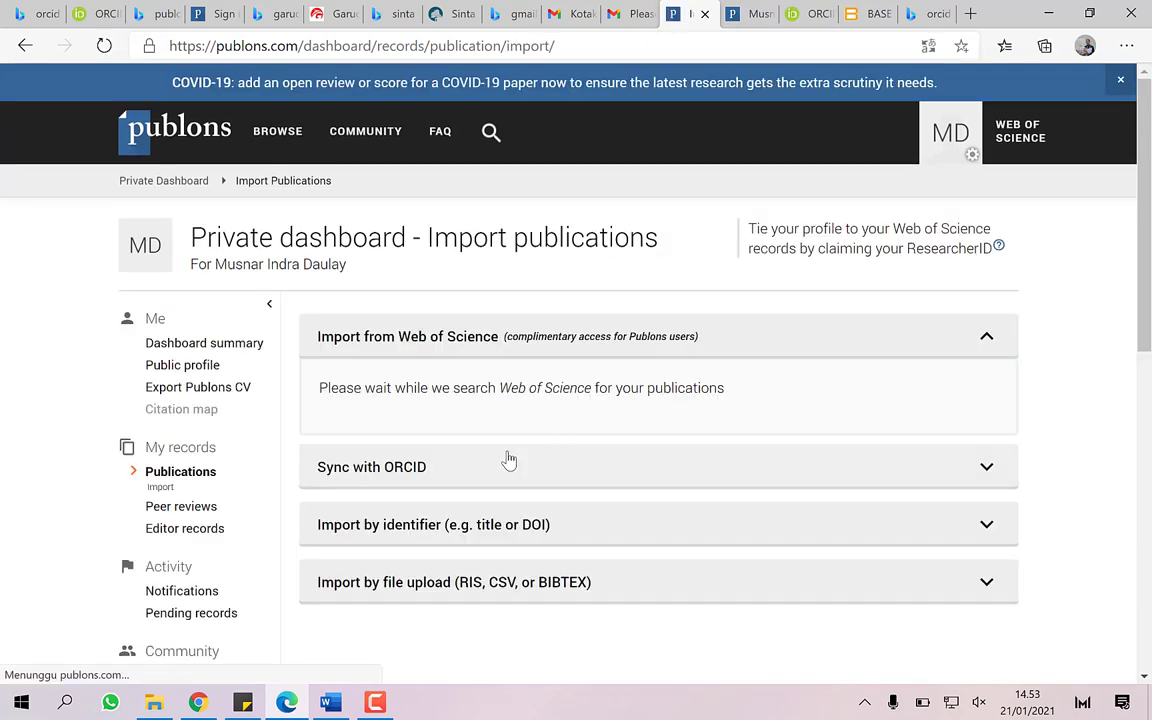
left_click(494, 469)
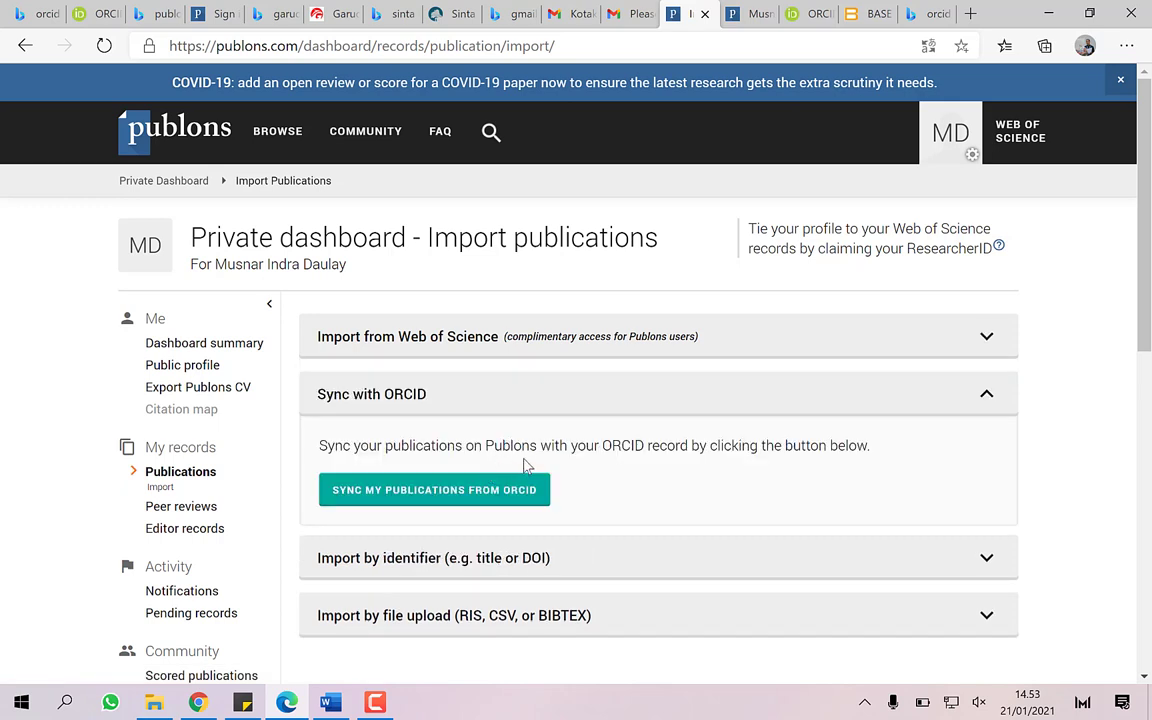
left_click(425, 489)
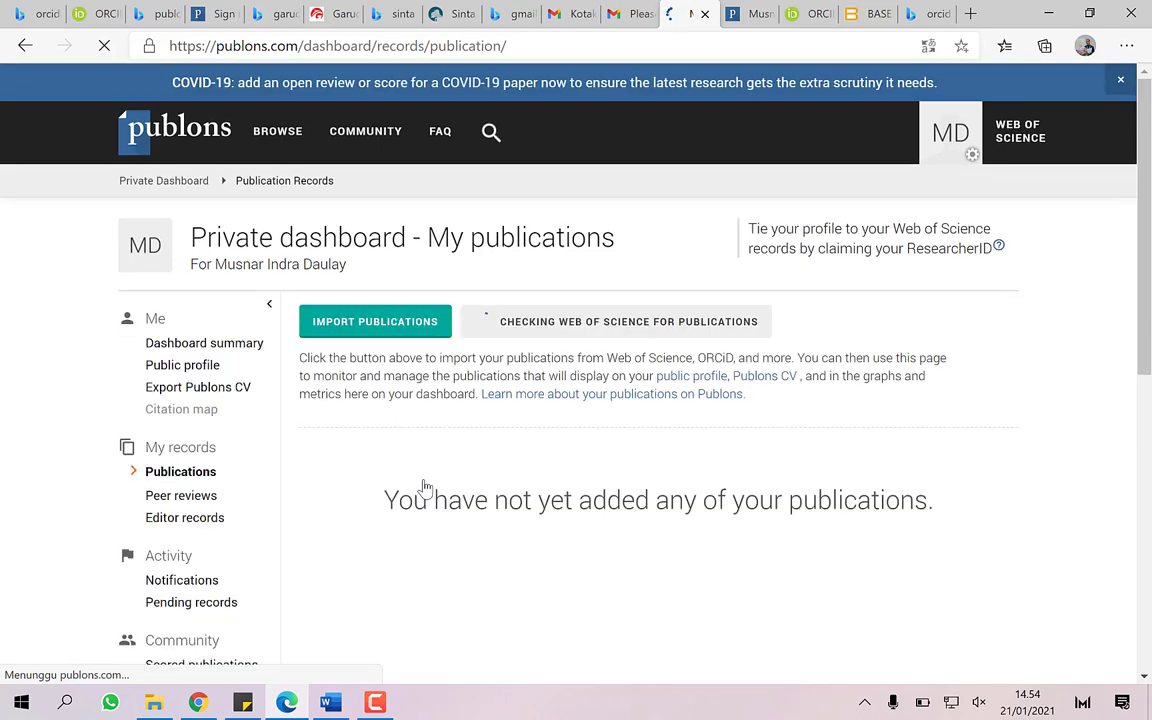
Check the queued sync status and bring up the public researcher profile.
scroll(425, 485, "down", 3)
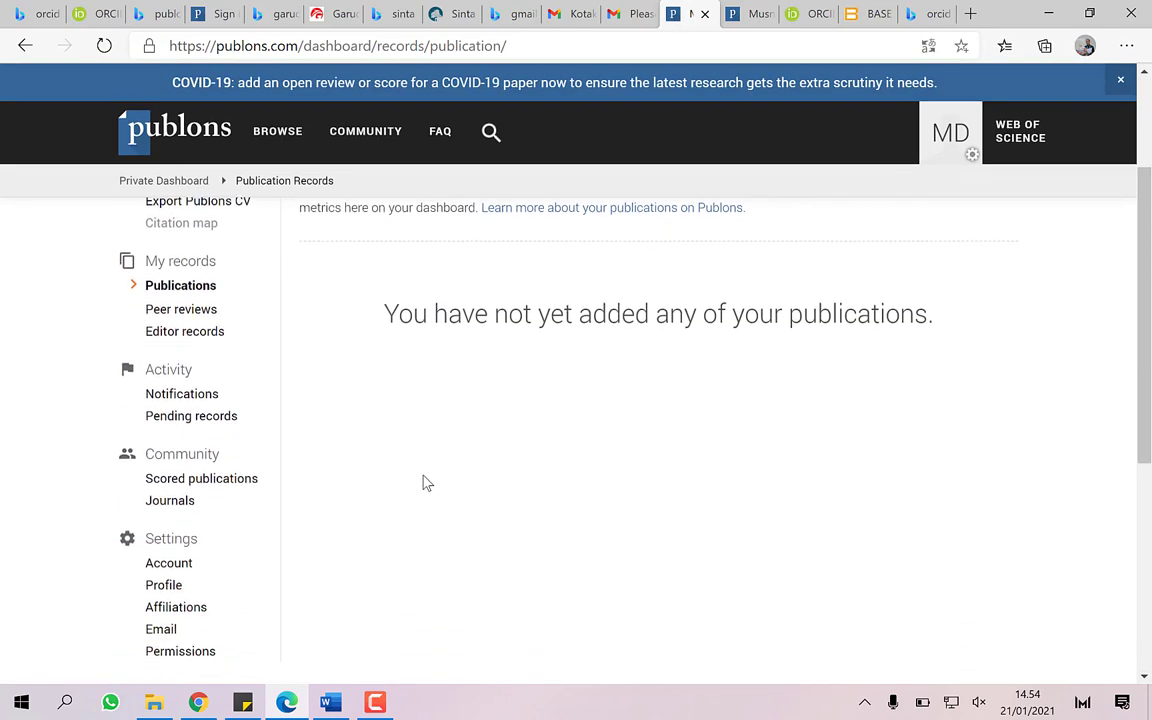
scroll(427, 478, "down", 3)
scroll(442, 468, "up", 4)
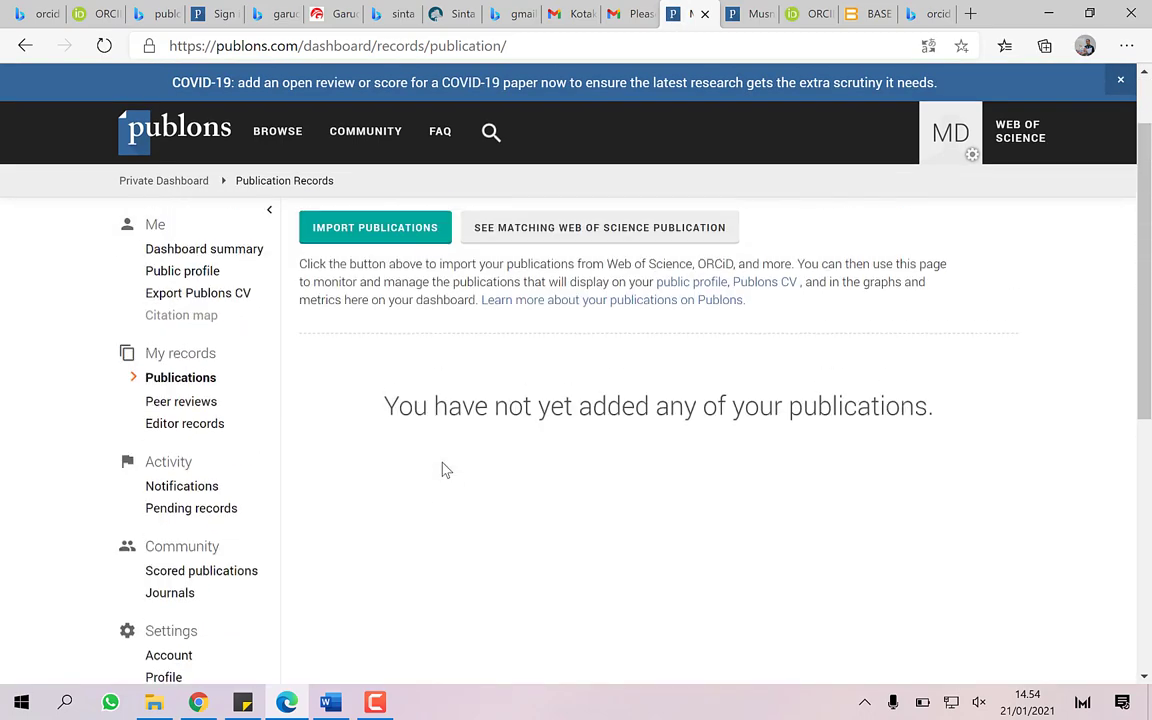
scroll(446, 470, "up", 2)
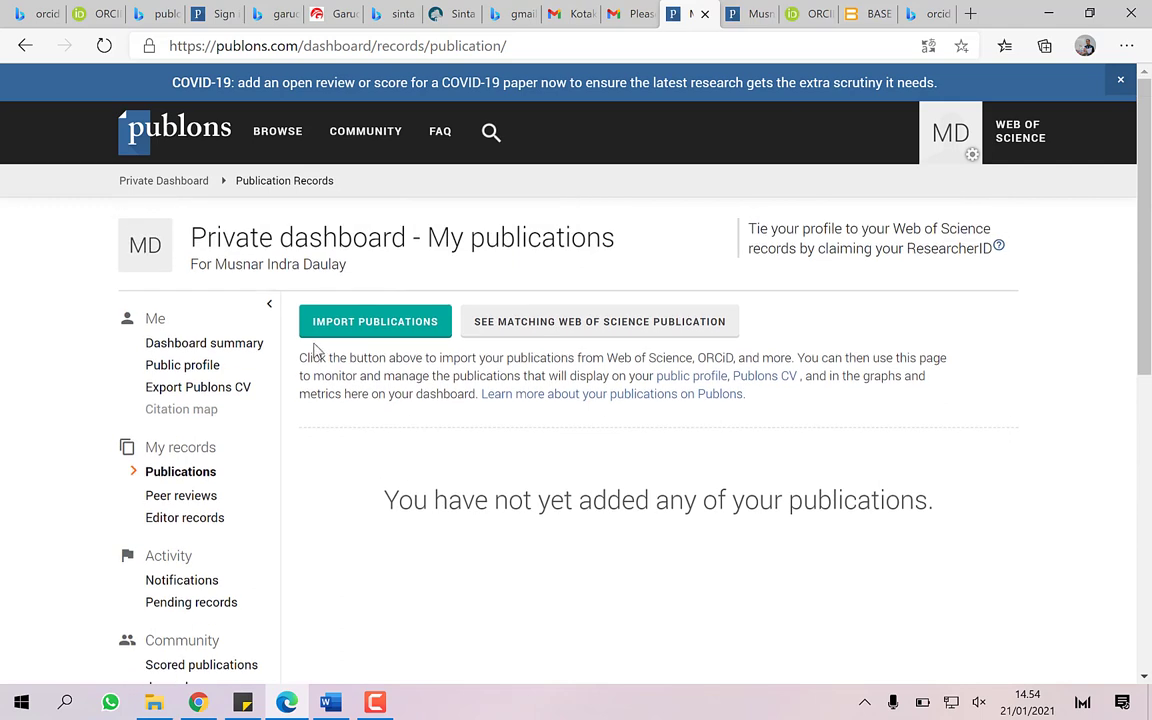
left_click(750, 13)
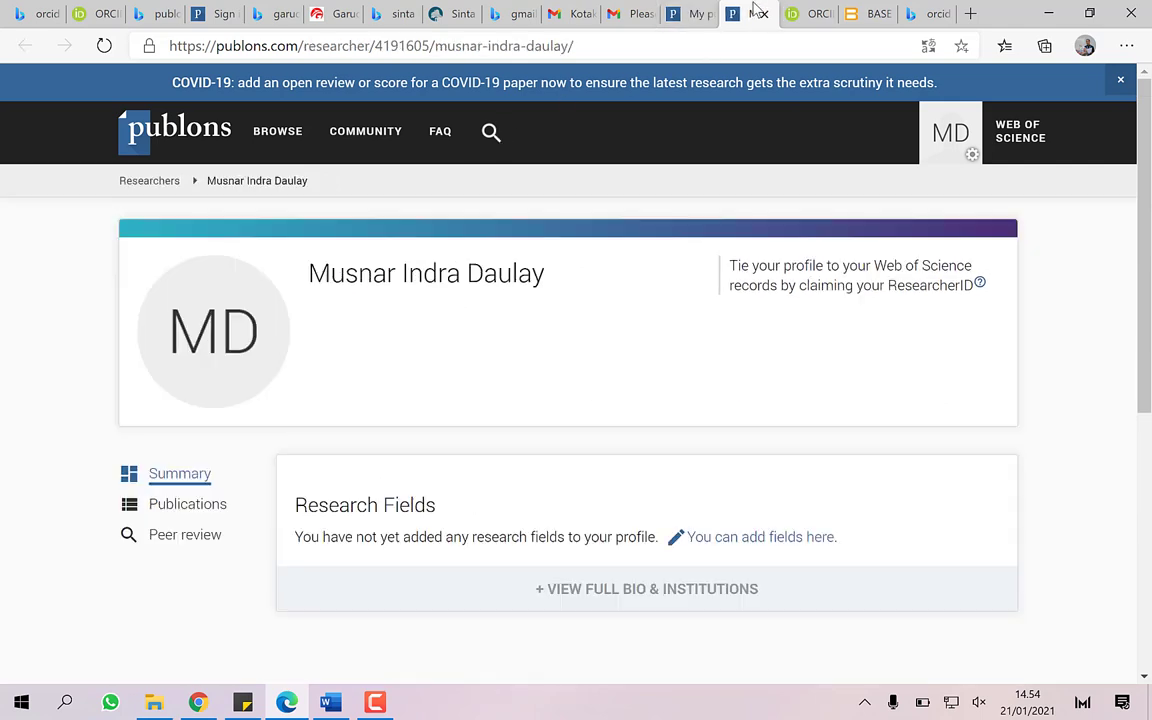
Reload the public profile and browse its list of 7 synced publications.
left_click(104, 45)
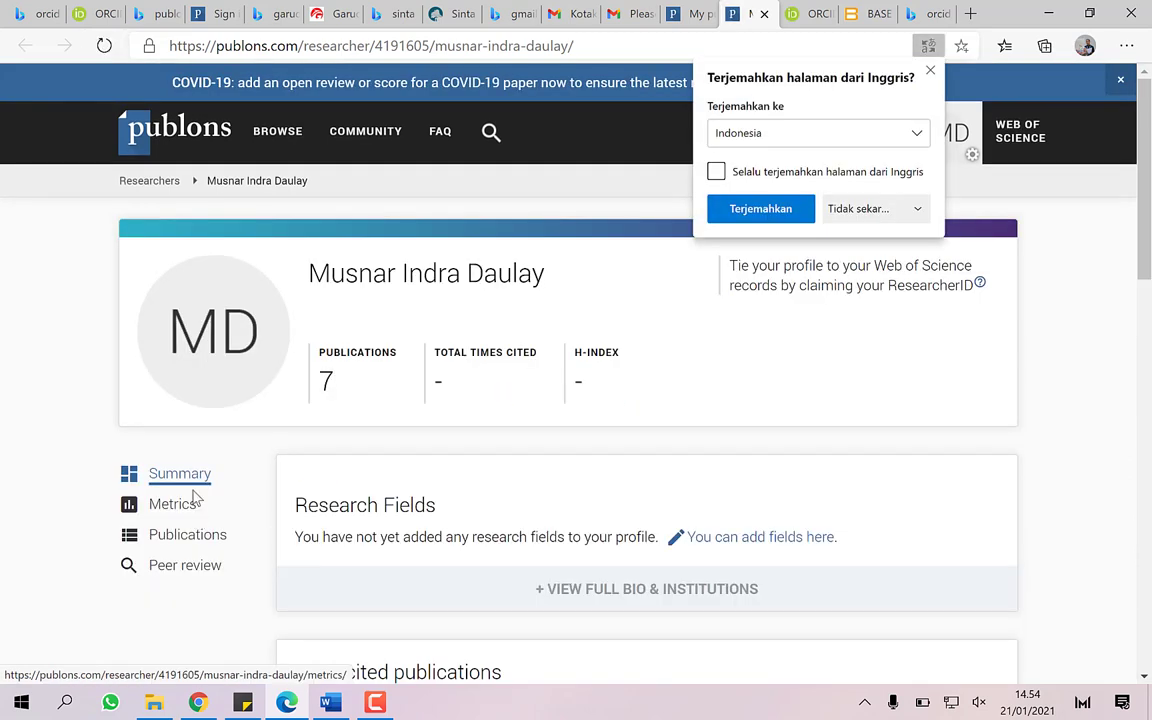
left_click(202, 533)
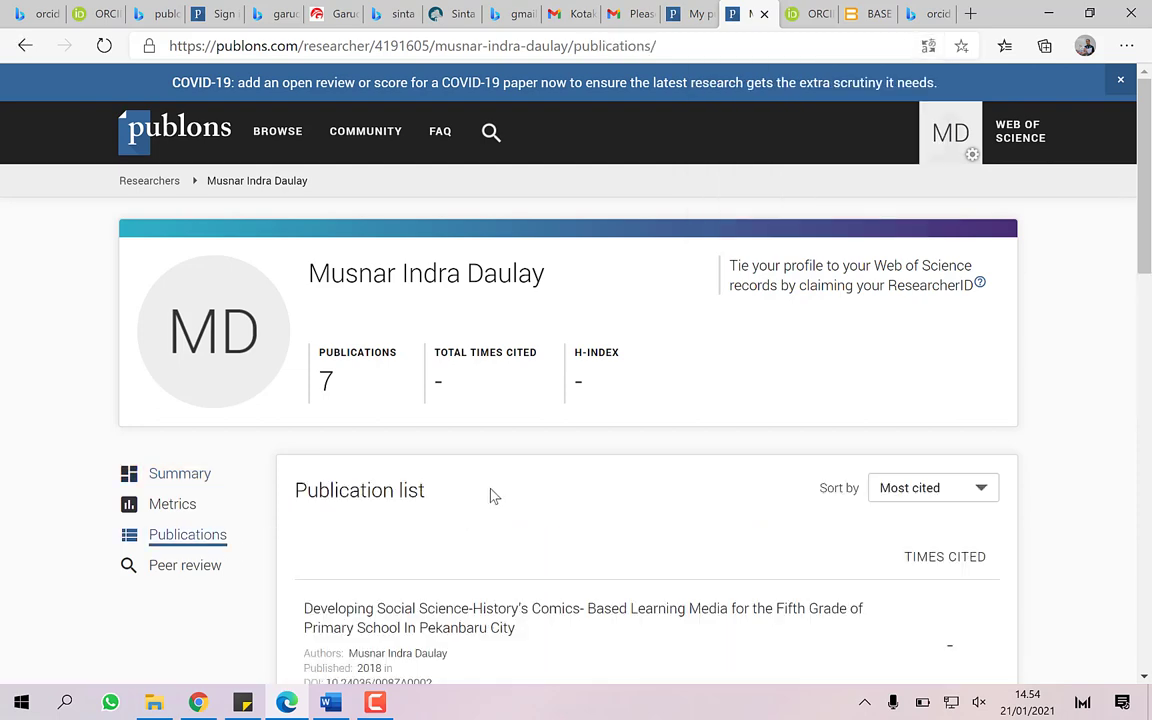
scroll(365, 428, "down", 8)
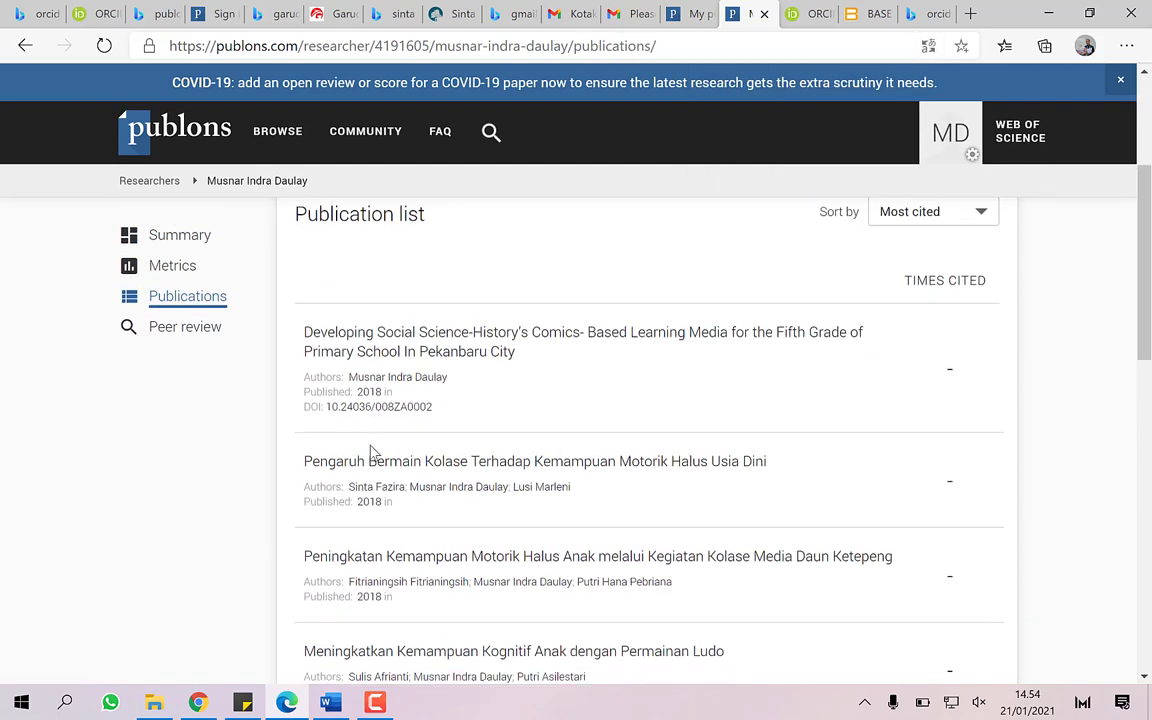
scroll(408, 513, "down", 2)
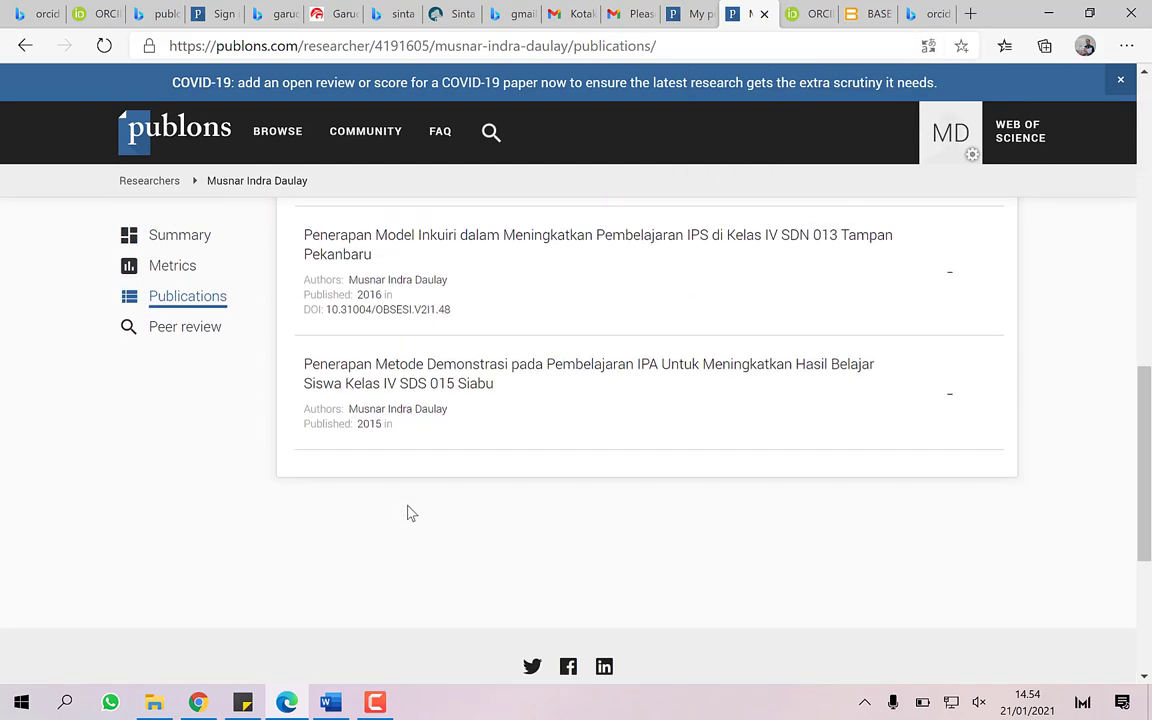
scroll(483, 483, "up", 10)
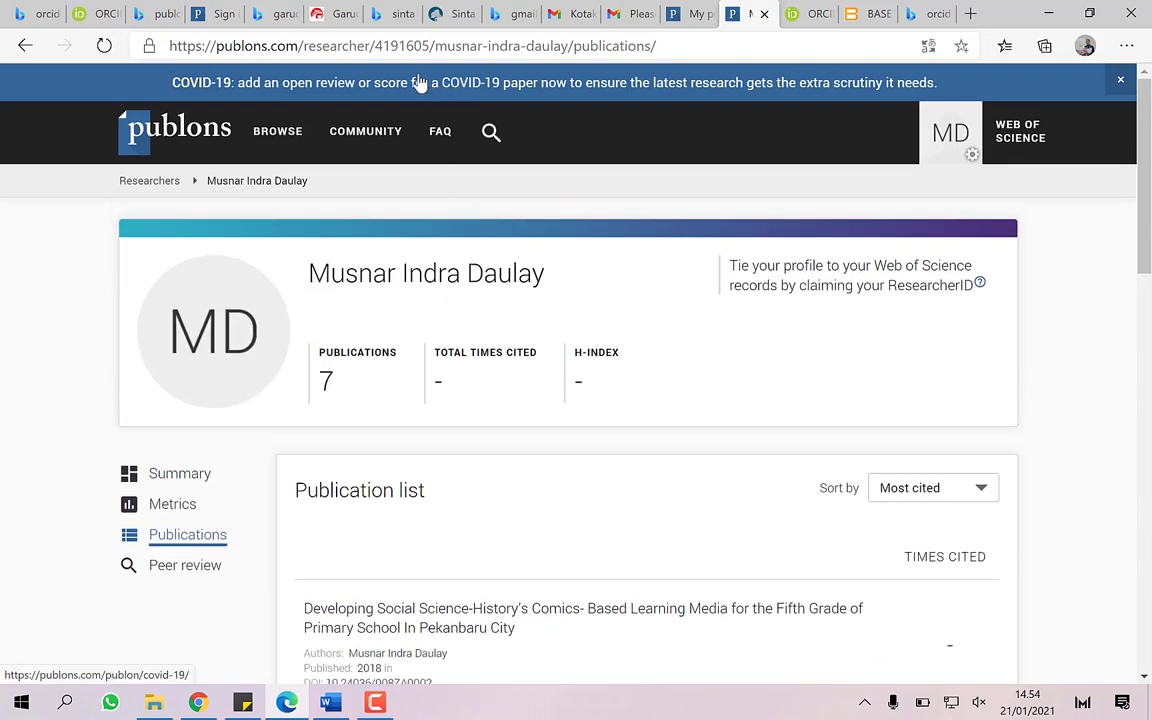
Copy the Publons ID number from the profile's web address.
left_click(391, 49)
double_click(391, 49)
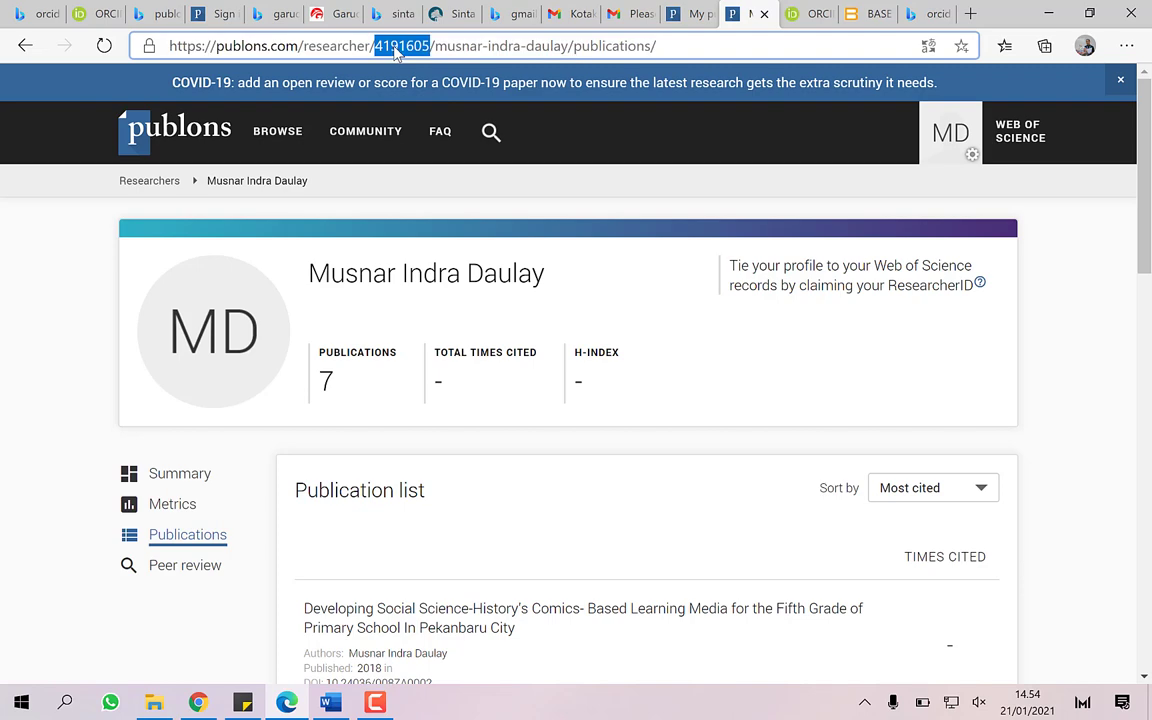
right_click(392, 48)
left_click(430, 197)
Paste the copied Publons ID into SINTA's Publon ID field and save with Update Profile.
left_click(445, 14)
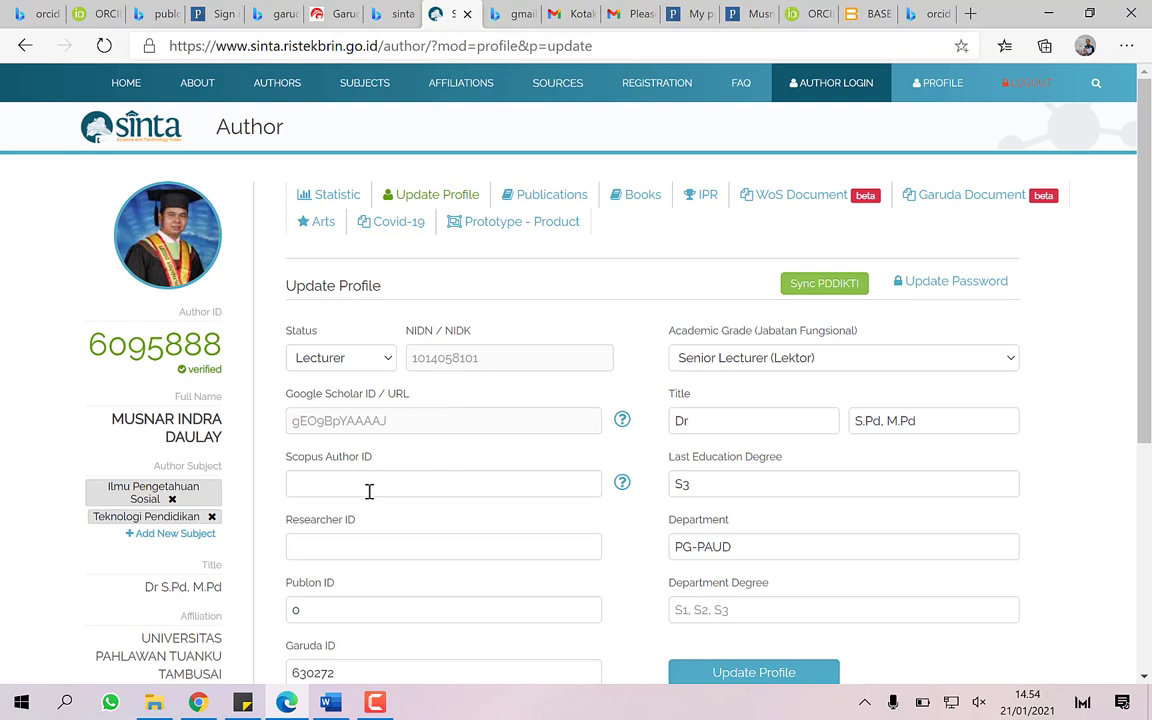
left_click(318, 602)
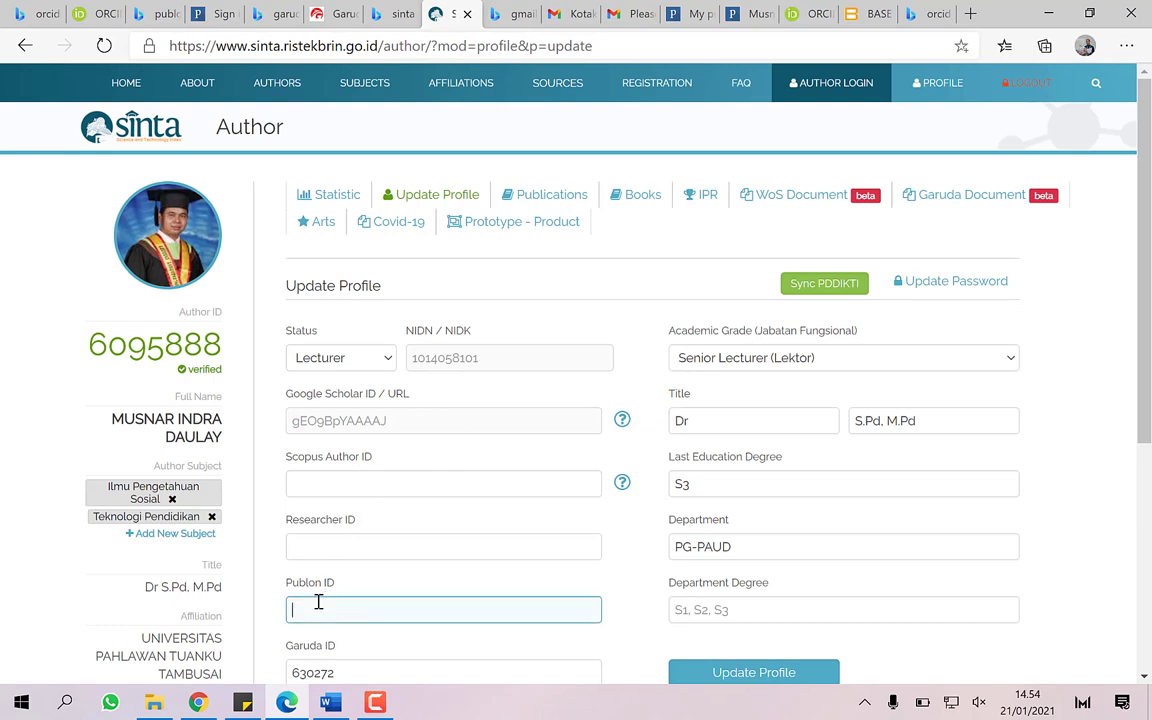
key("ctrl+v")
left_click(279, 577)
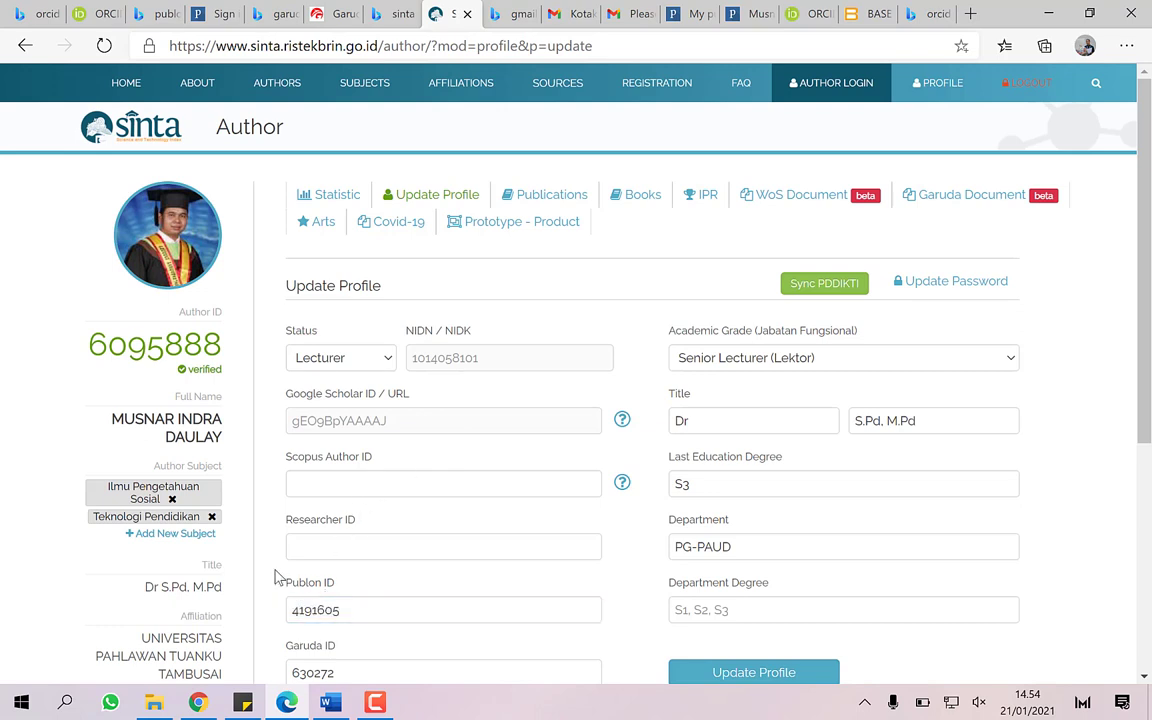
left_click(753, 672)
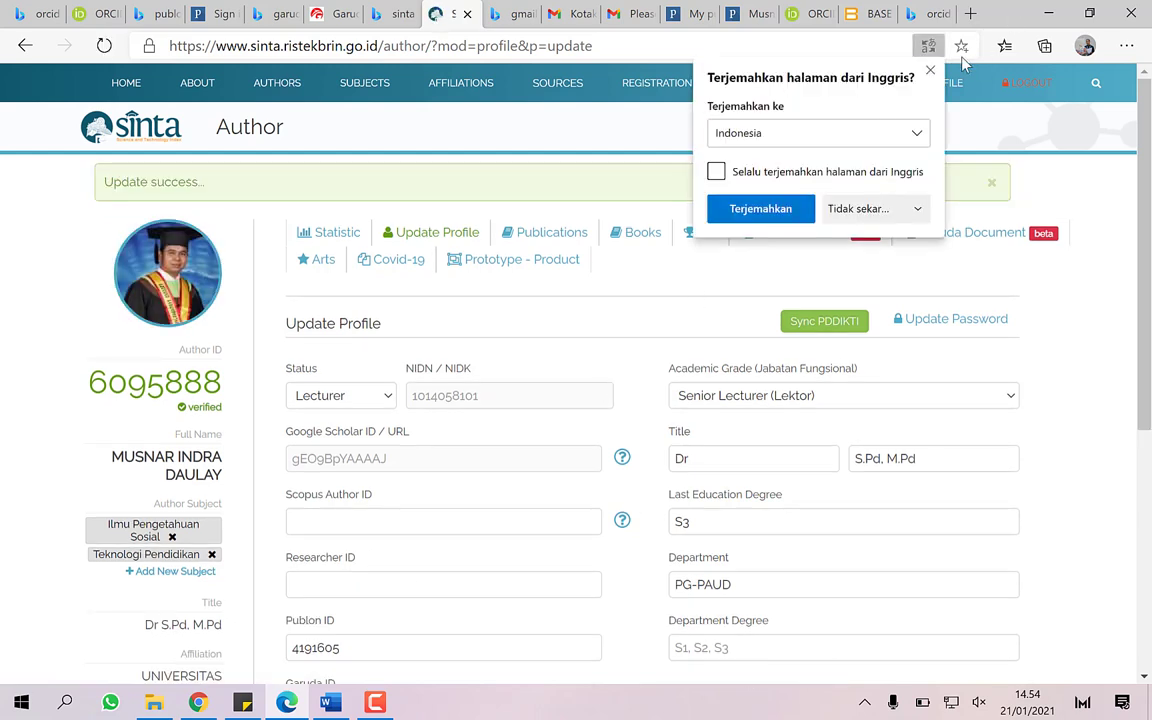
left_click(931, 71)
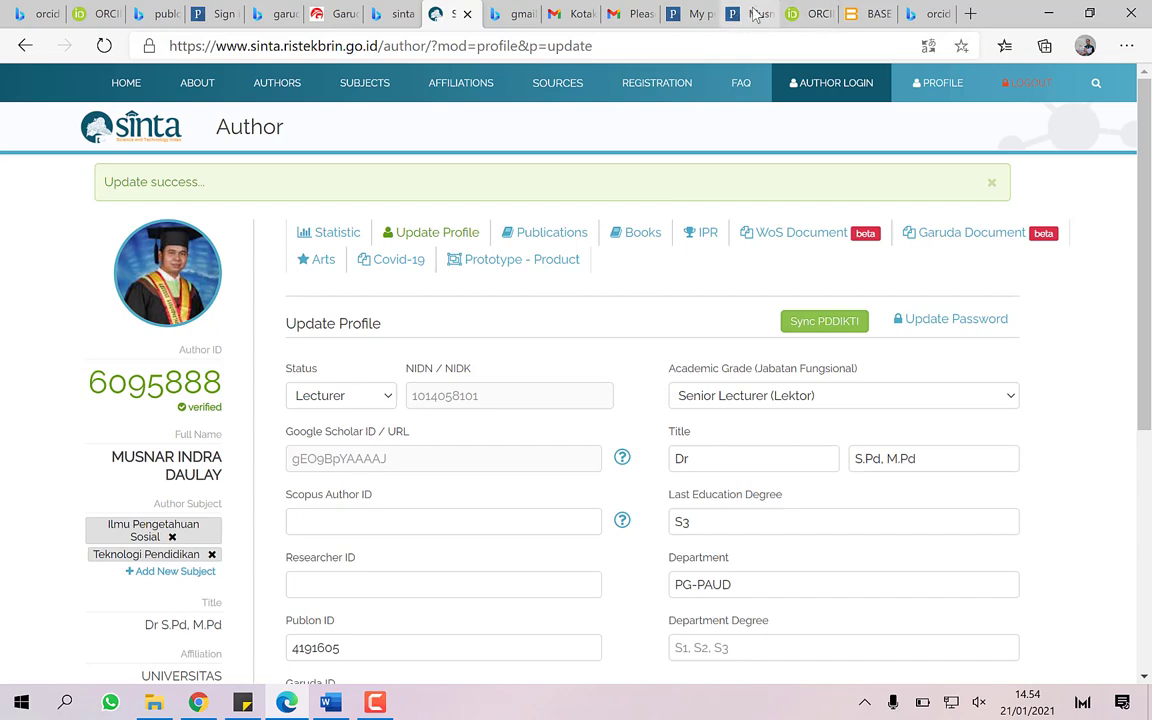
left_click(757, 14)
left_click(694, 14)
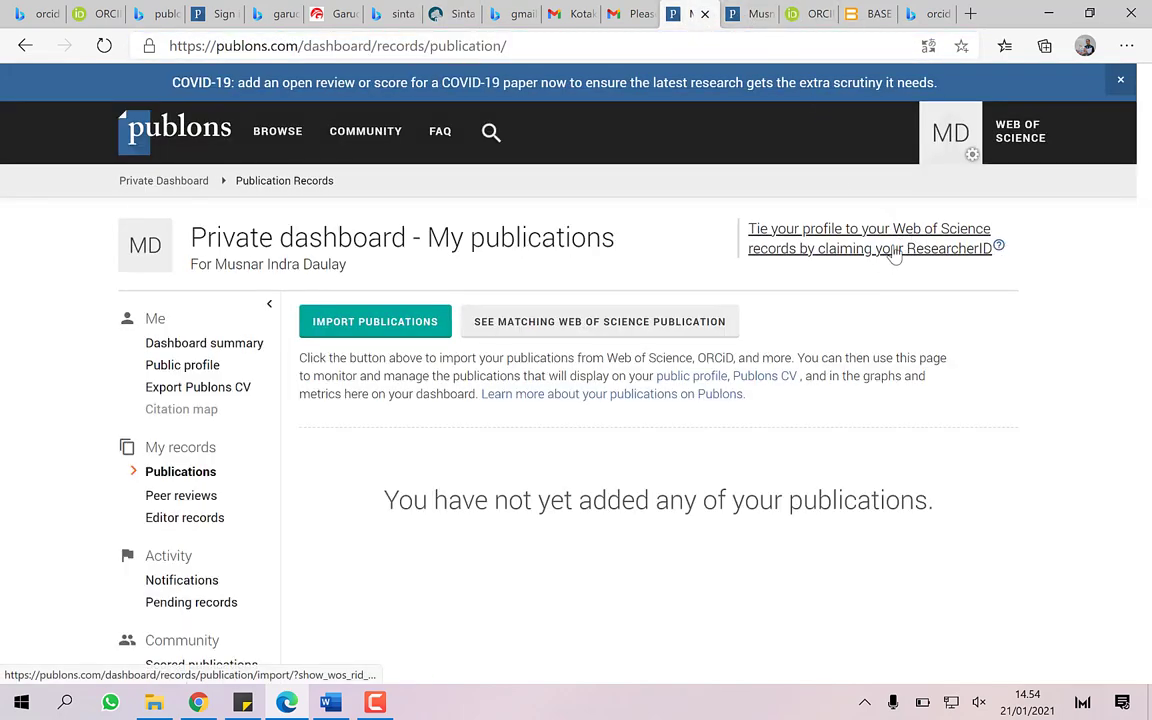
Start the ResearcherID claim and list the matching Web of Science publications.
left_click(812, 237)
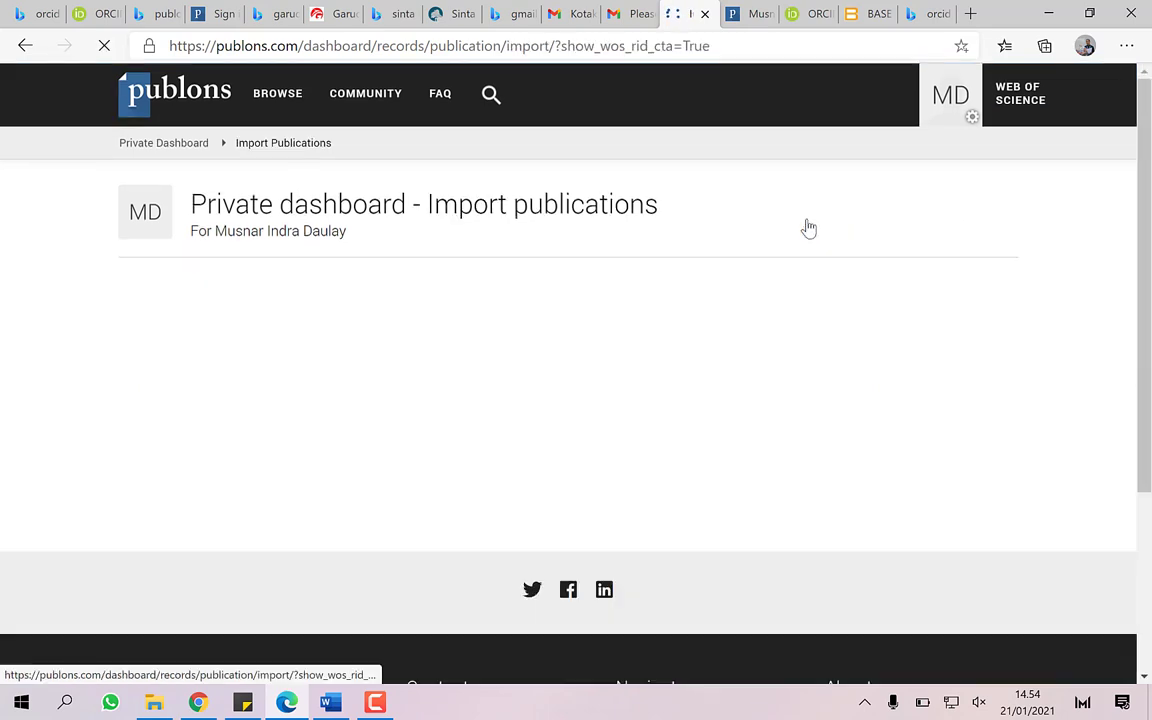
scroll(862, 268, "down", 3)
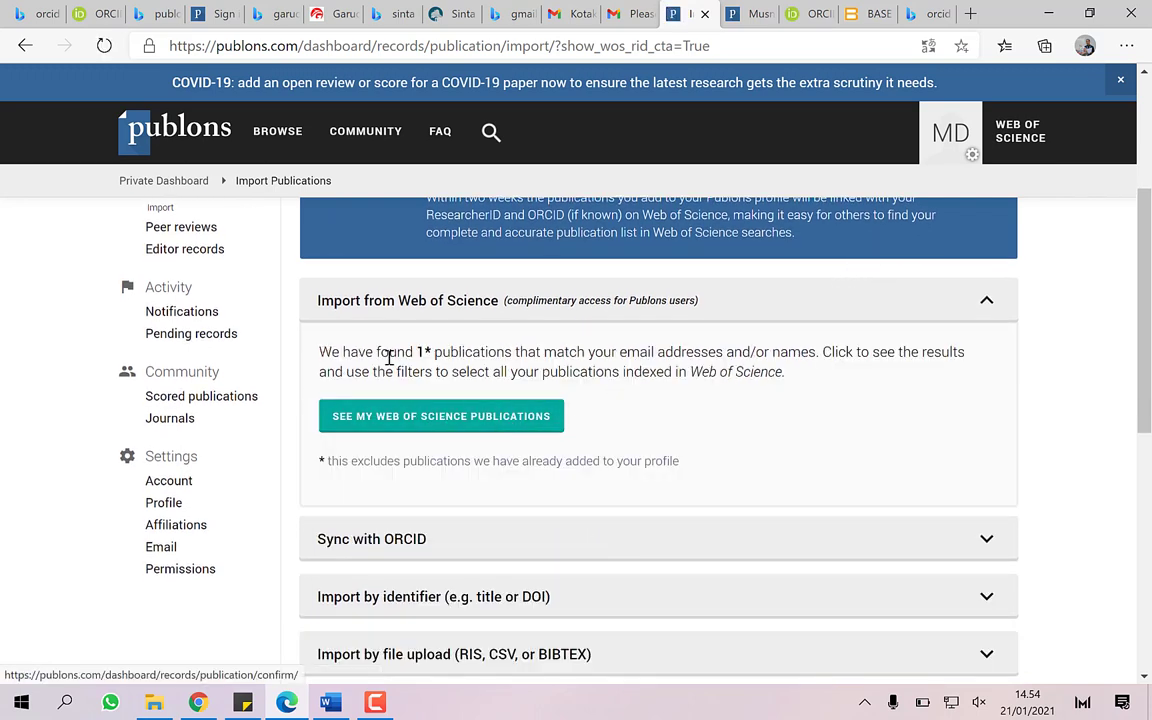
left_click(423, 418)
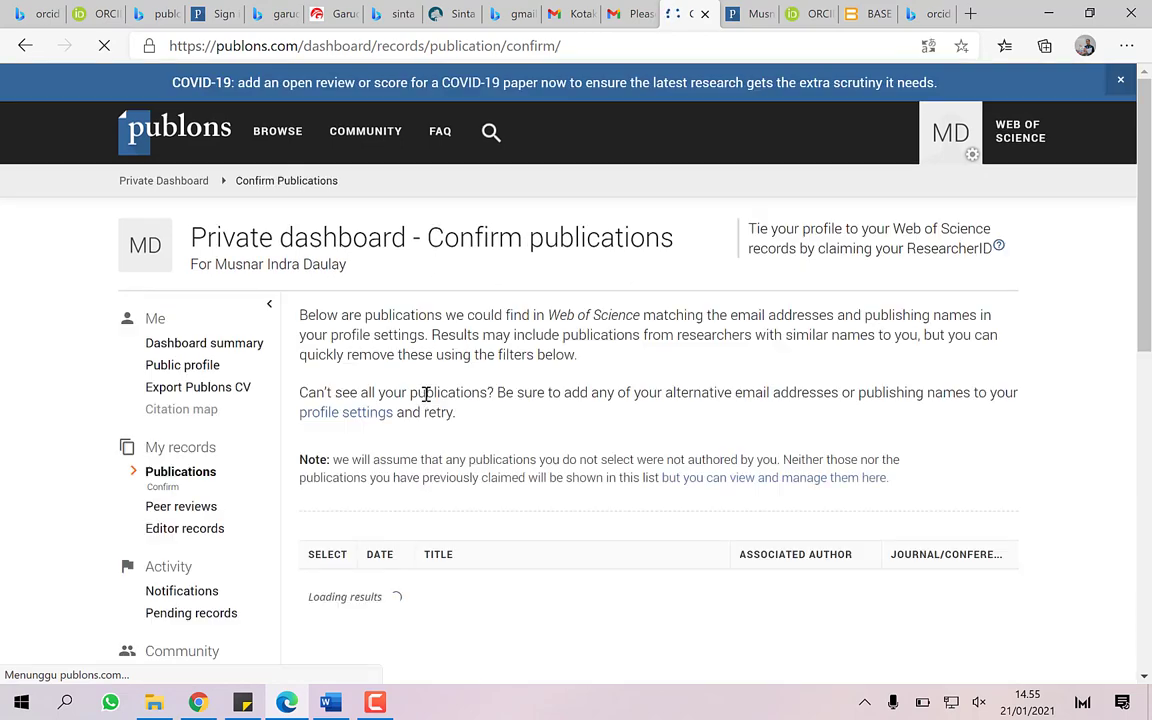
scroll(428, 389, "down", 1)
scroll(428, 389, "down", 1)
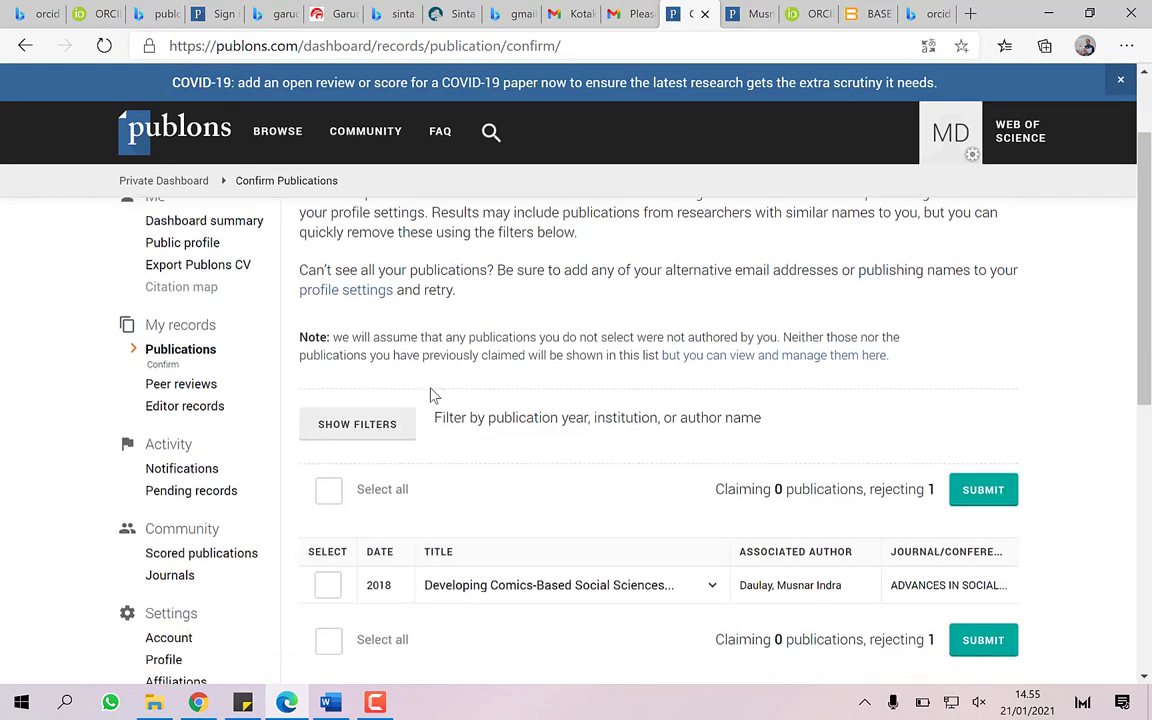
scroll(434, 393, "down", 1)
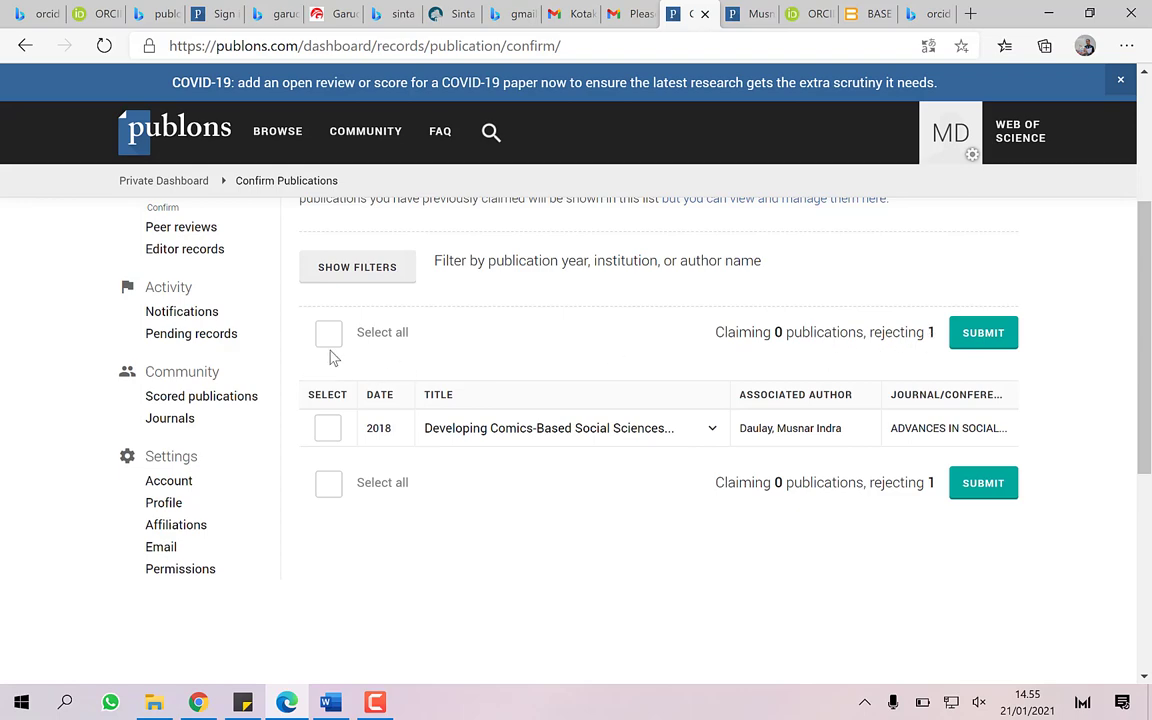
scroll(372, 332, "down", 2)
scroll(517, 350, "up", 5)
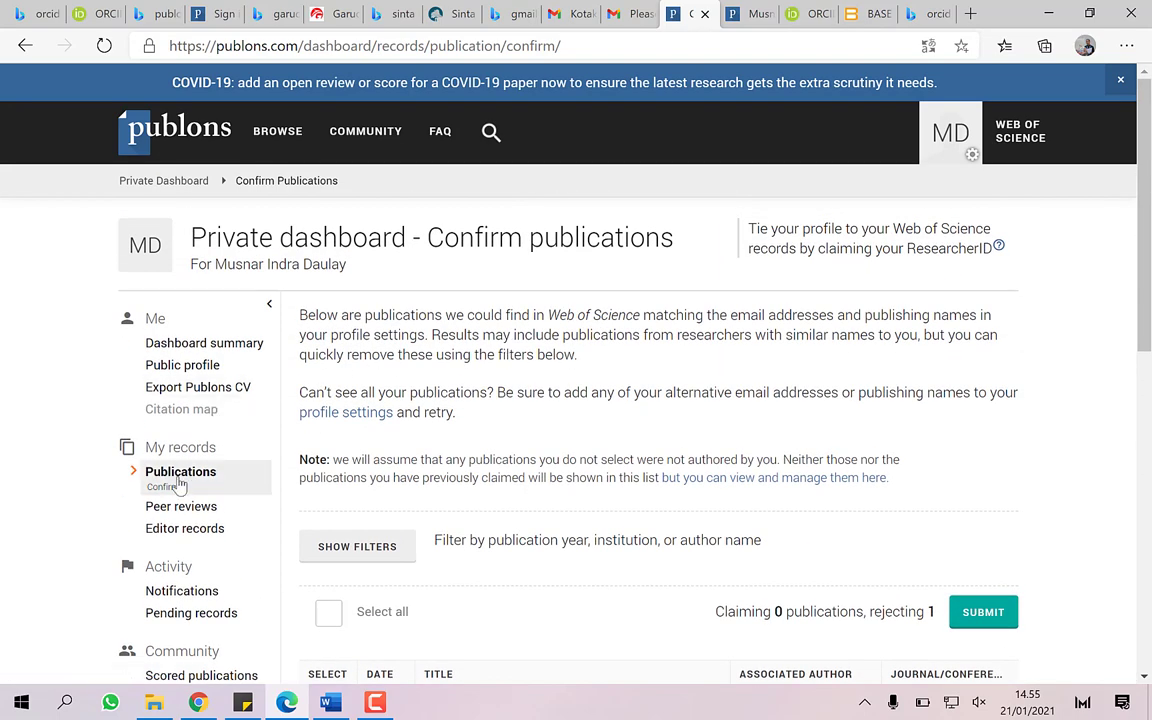
Select the 2018 Web of Science publication and submit the claim.
left_click(195, 478)
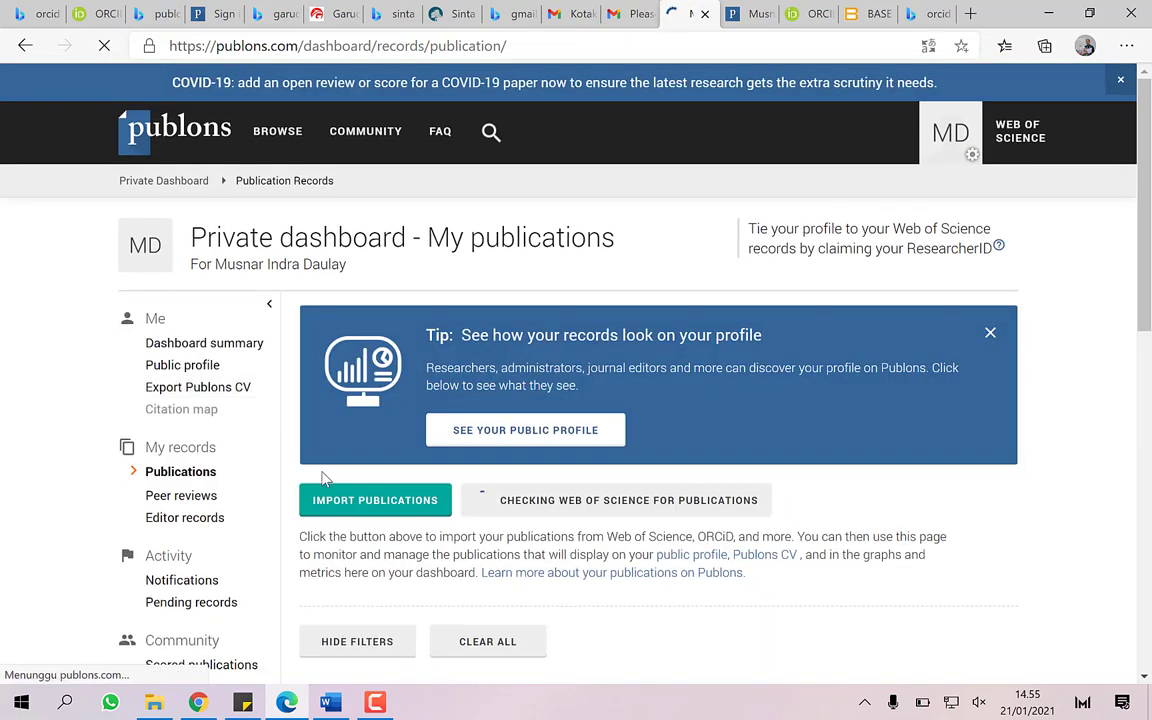
scroll(300, 430, "down", 3)
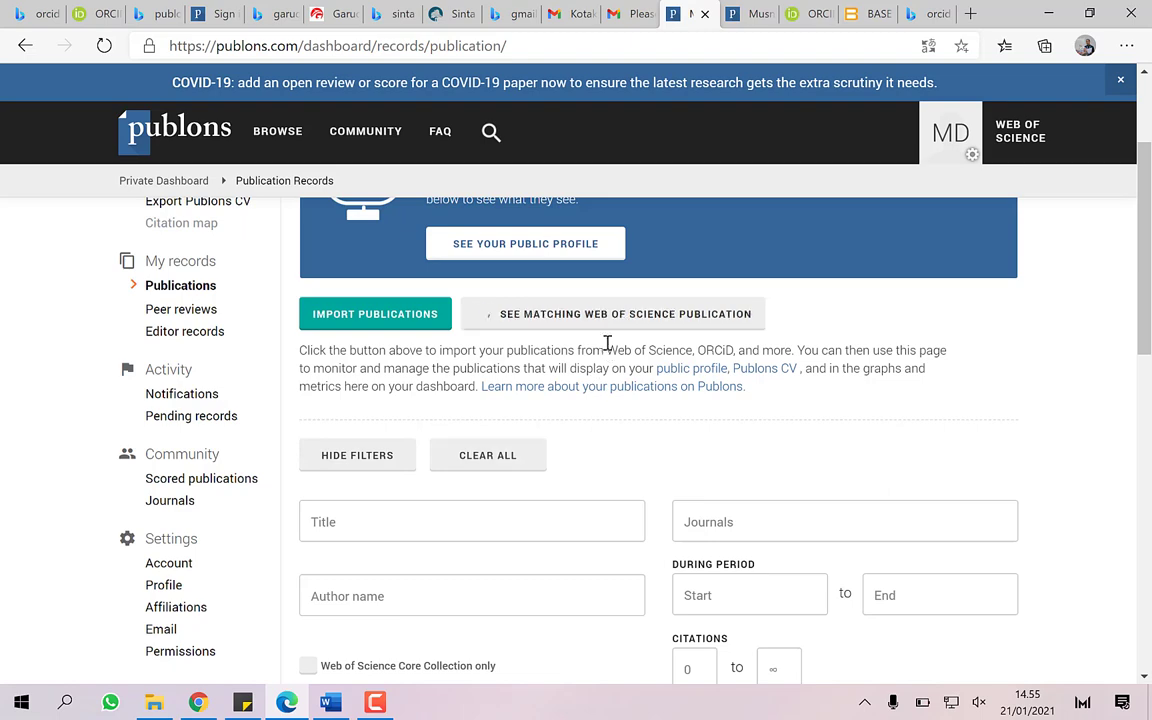
left_click(615, 324)
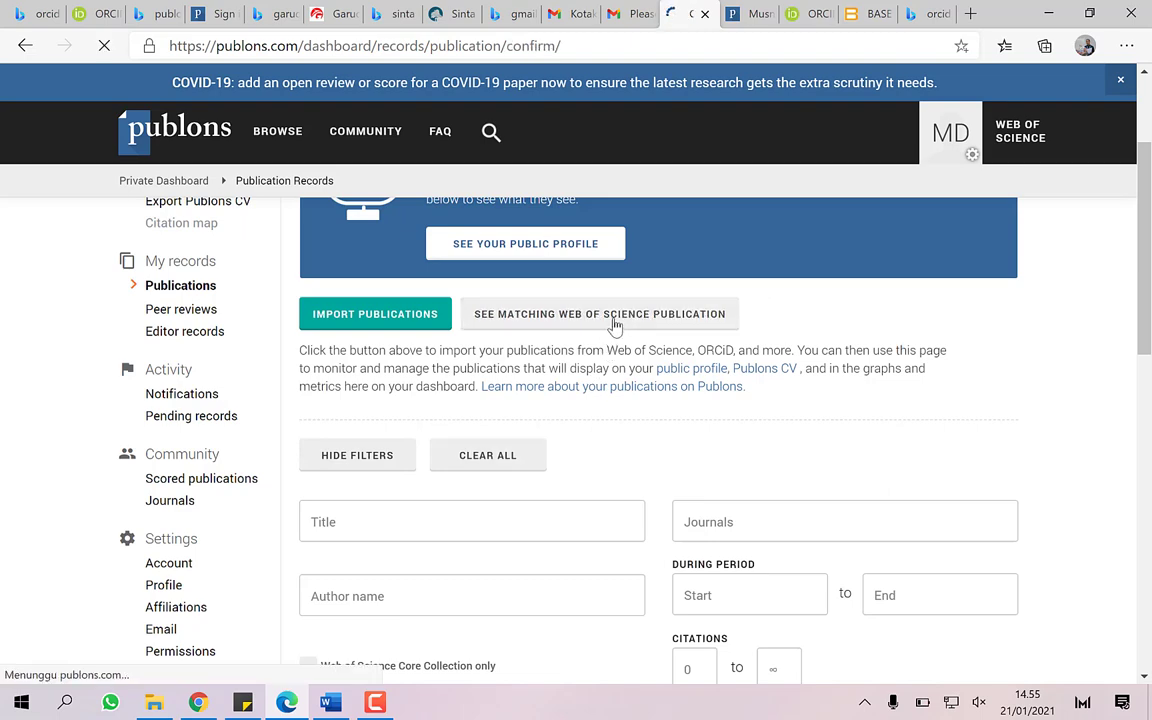
scroll(643, 360, "down", 3)
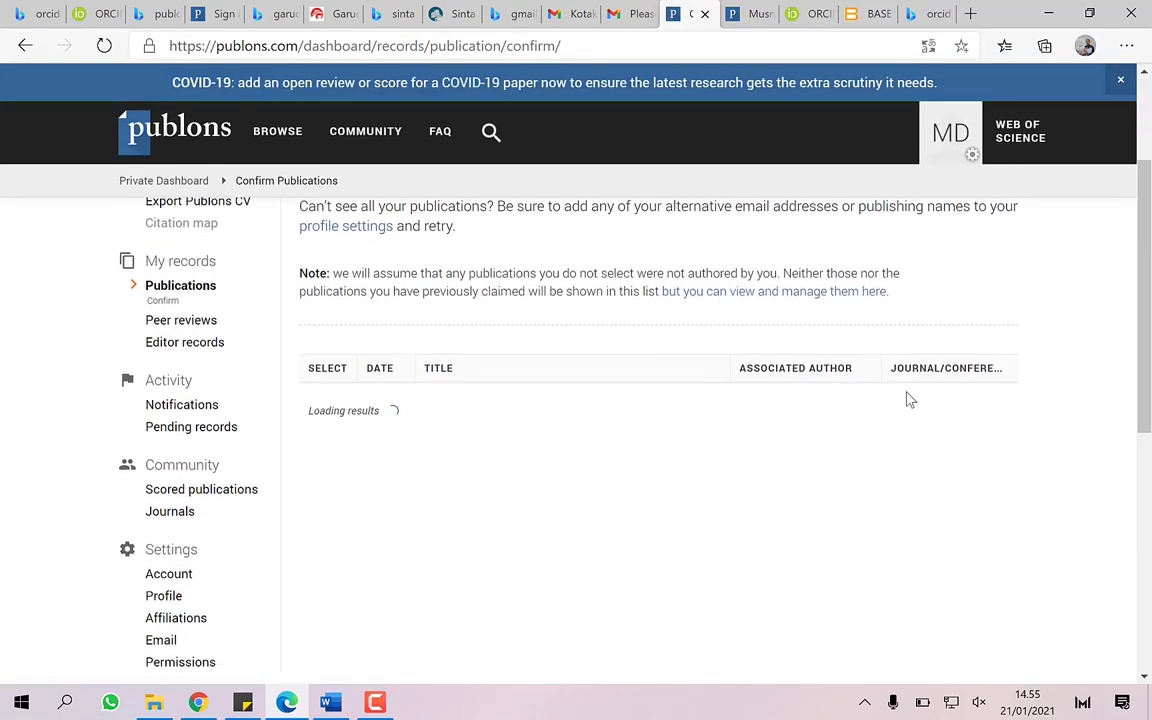
scroll(600, 414, "down", 3)
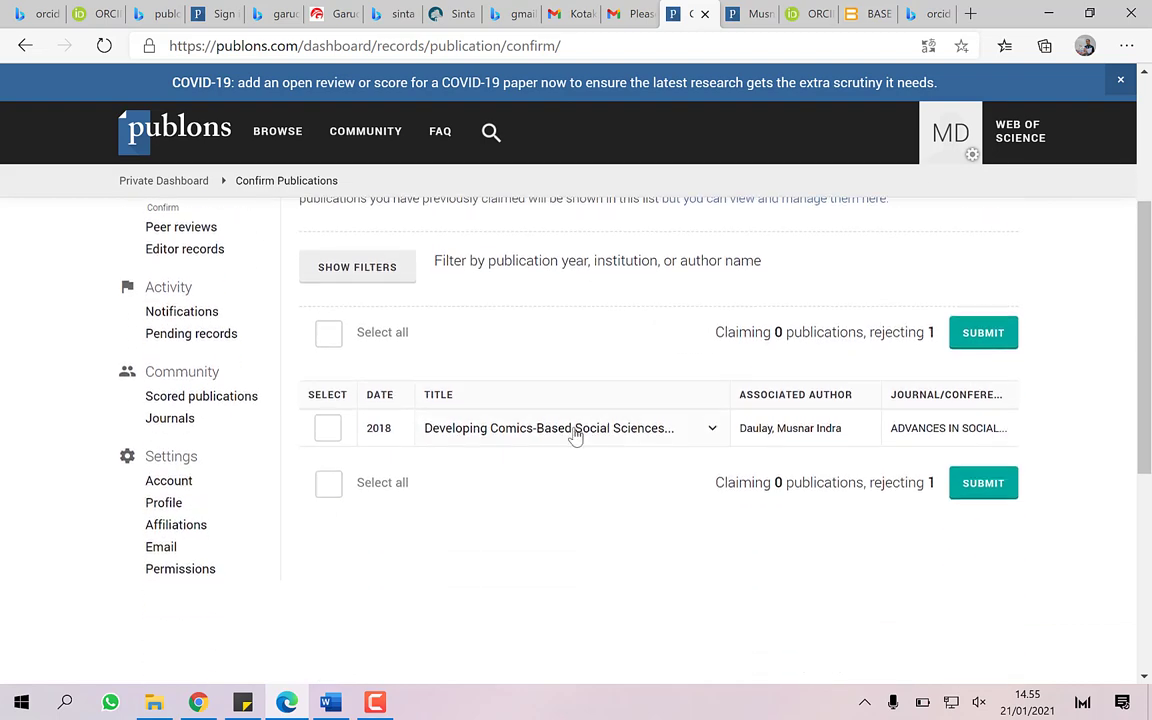
left_click(329, 433)
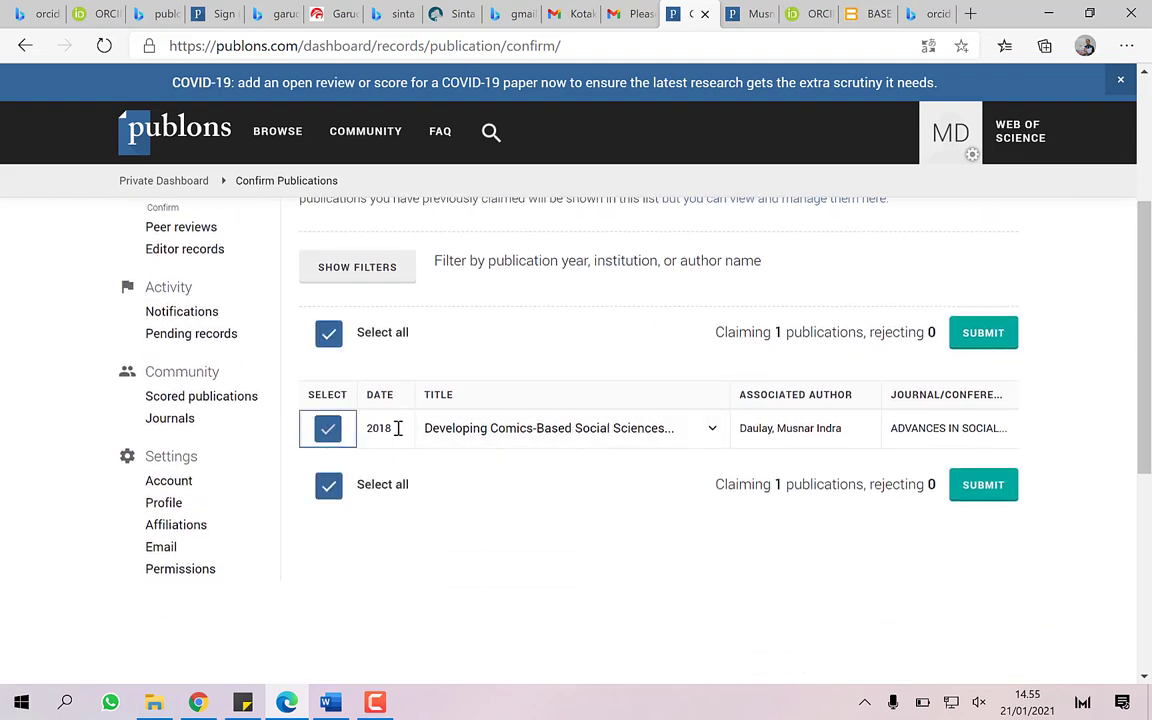
left_click(966, 485)
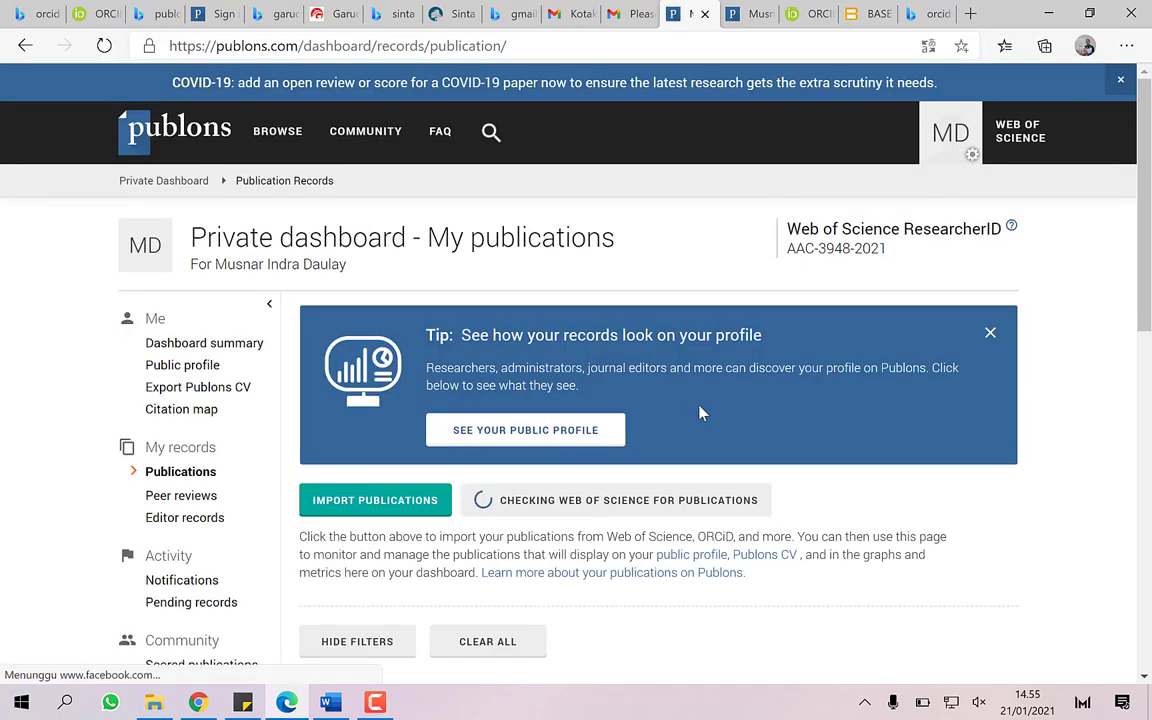
scroll(700, 413, "down", 2)
scroll(700, 411, "up", 1)
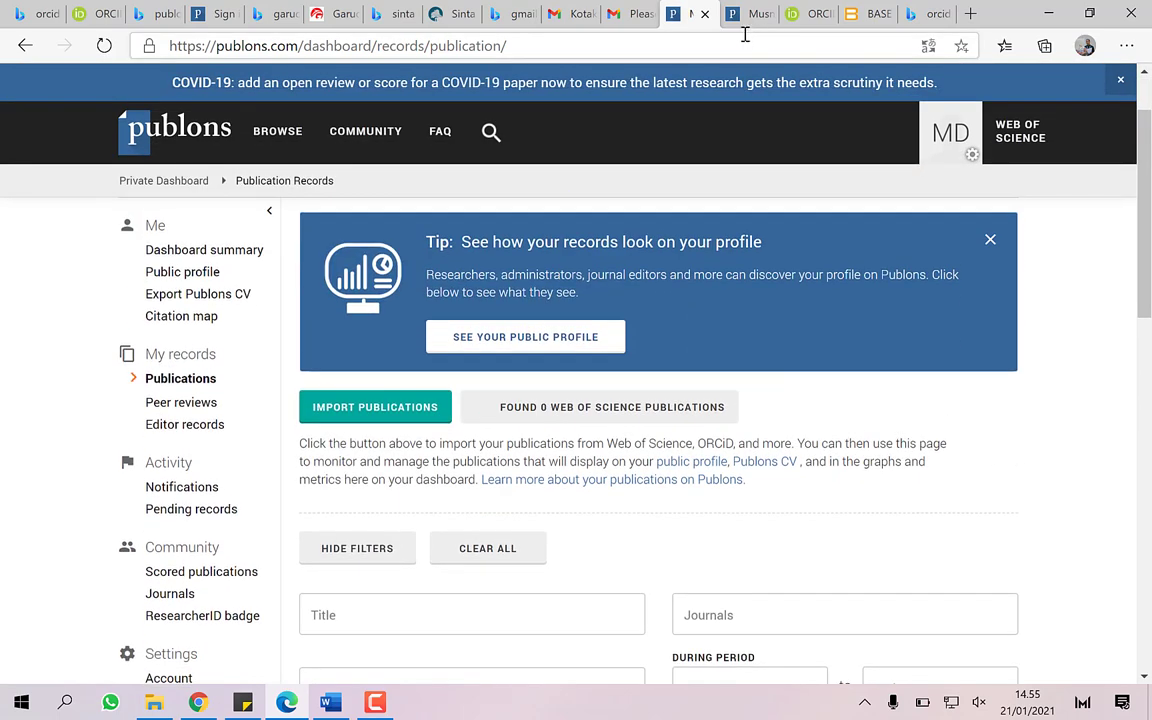
Reload the public profile and review its 8 publications, including the 2018 comics paper.
left_click(737, 20)
left_click(104, 45)
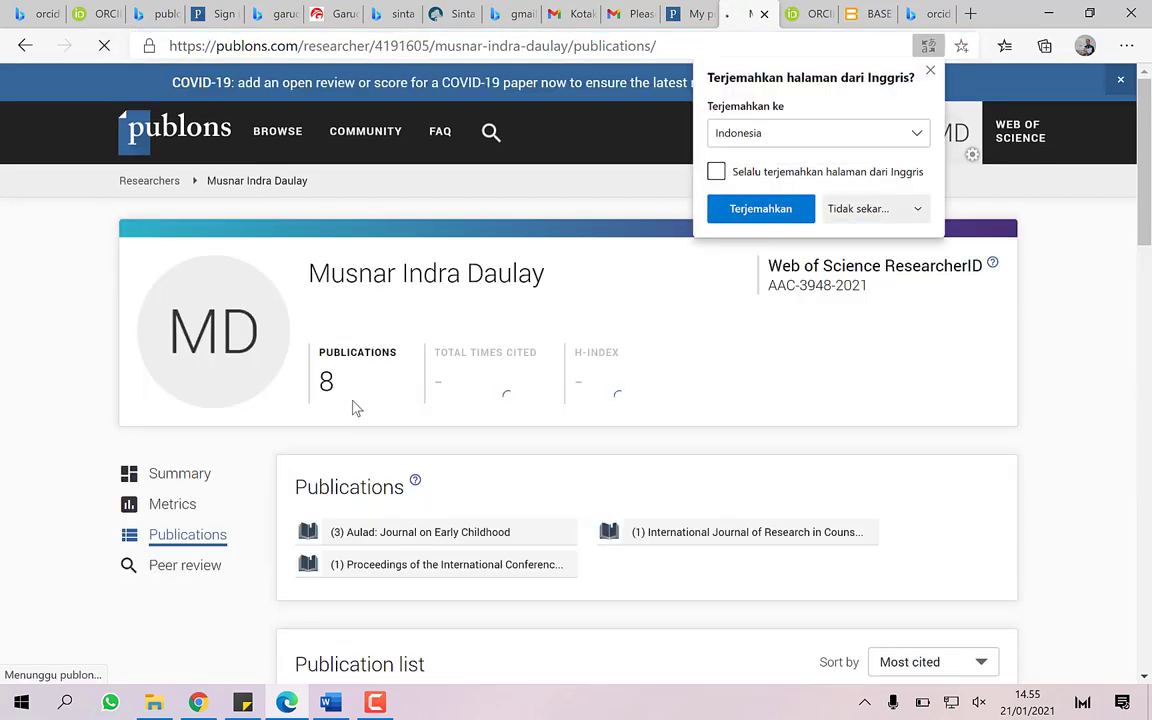
scroll(356, 408, "down", 5)
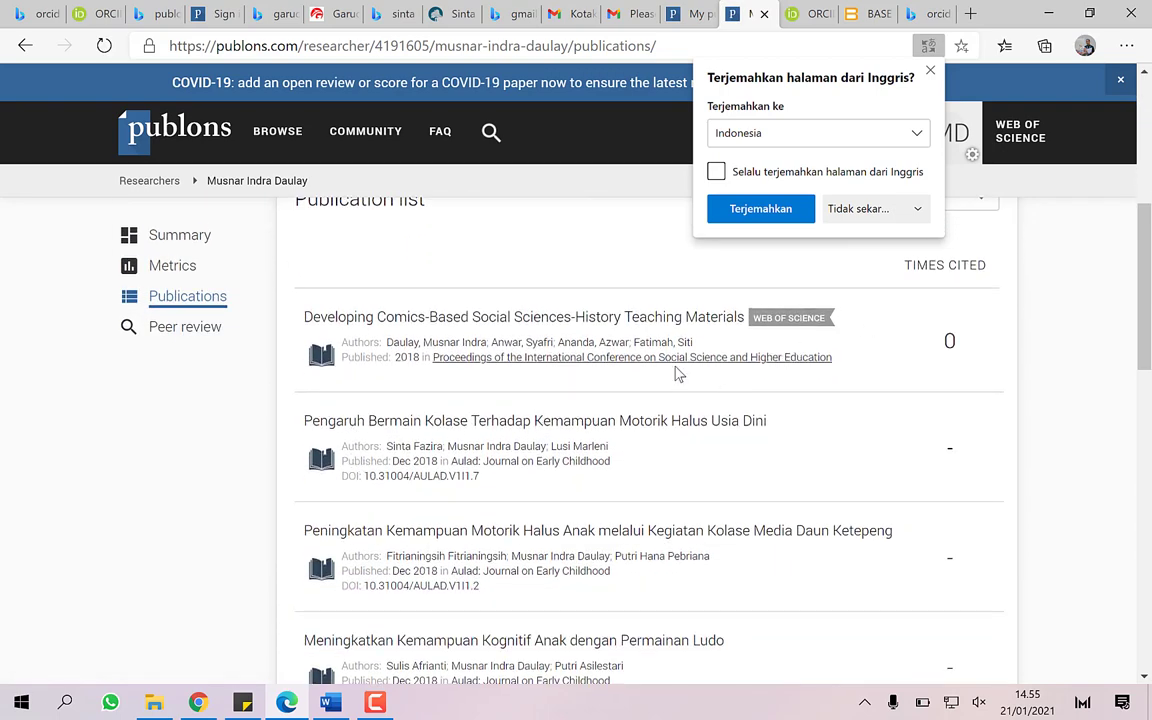
scroll(608, 375, "down", 4)
scroll(684, 406, "up", 6)
scroll(685, 402, "up", 1)
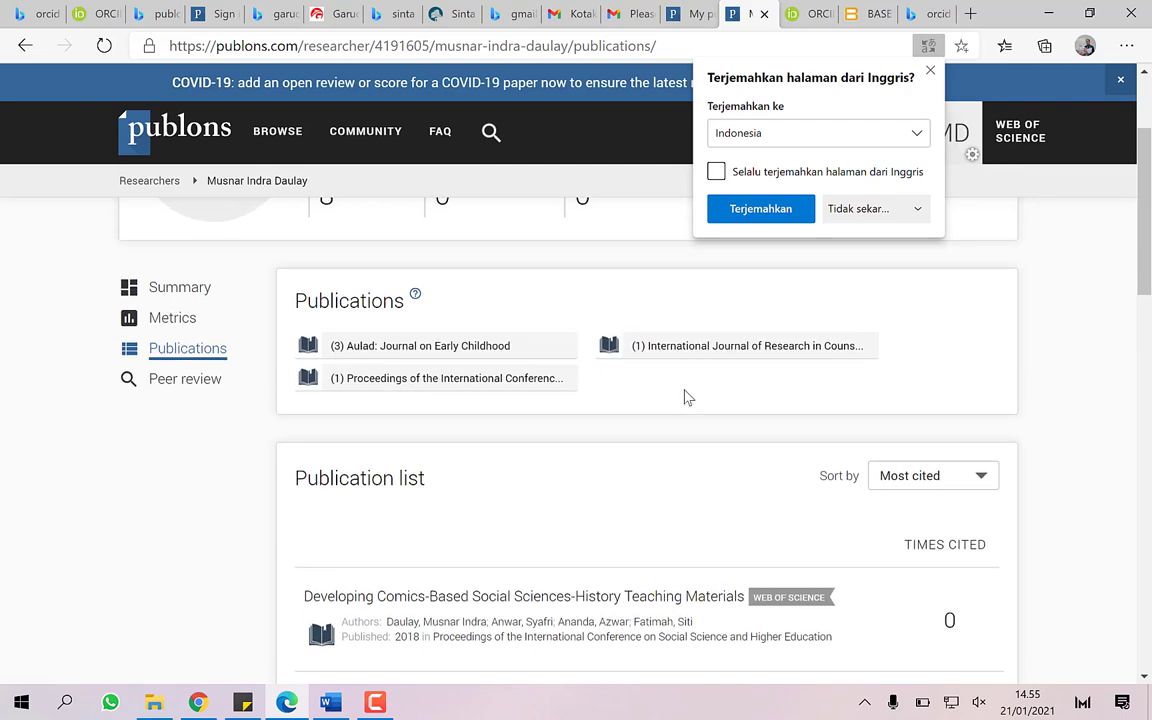
scroll(843, 498, "down", 2)
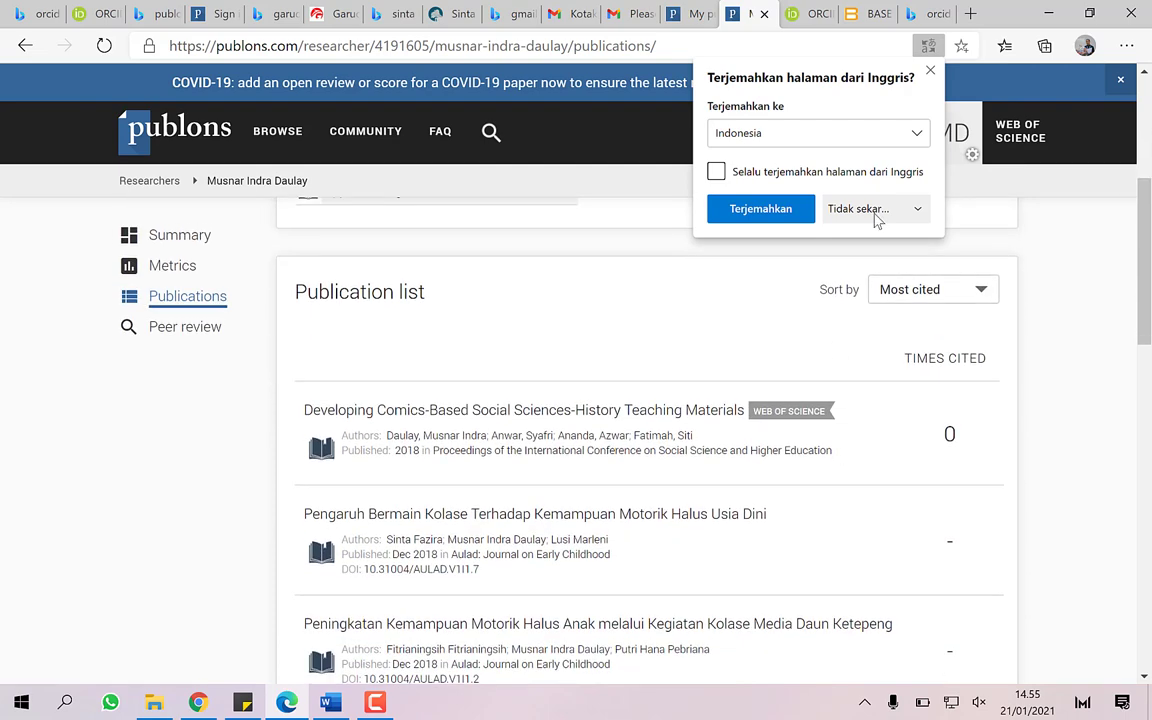
left_click(929, 72)
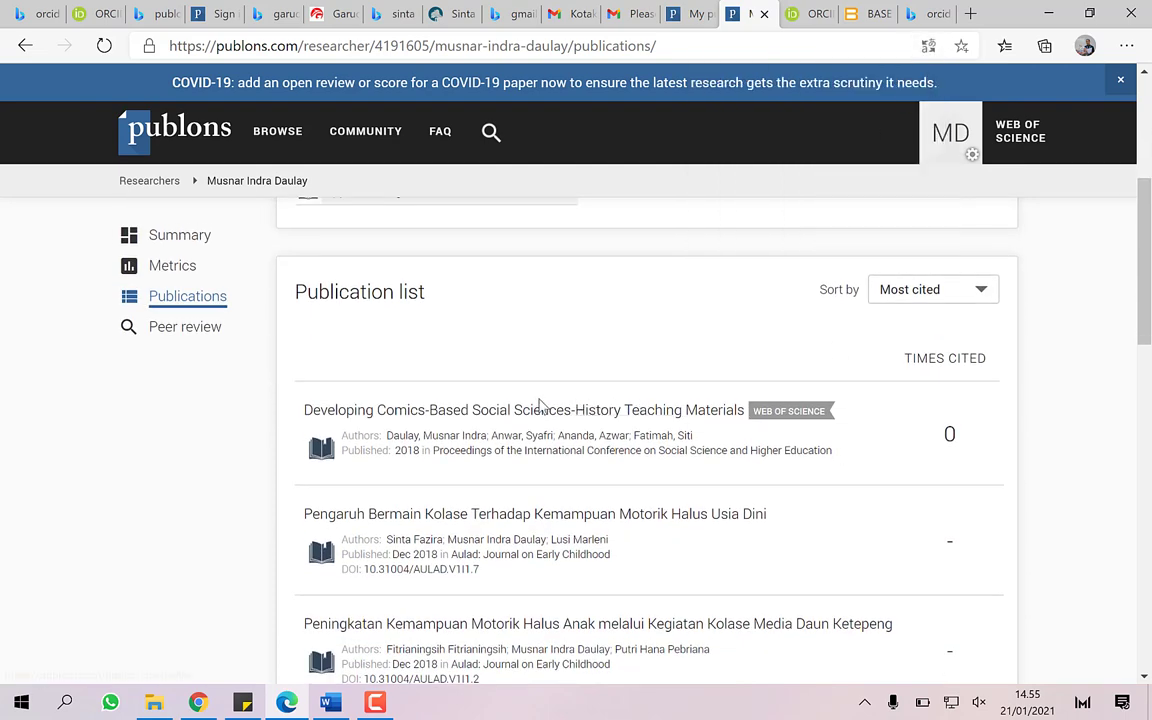
scroll(540, 405, "down", 2)
scroll(540, 405, "down", 6)
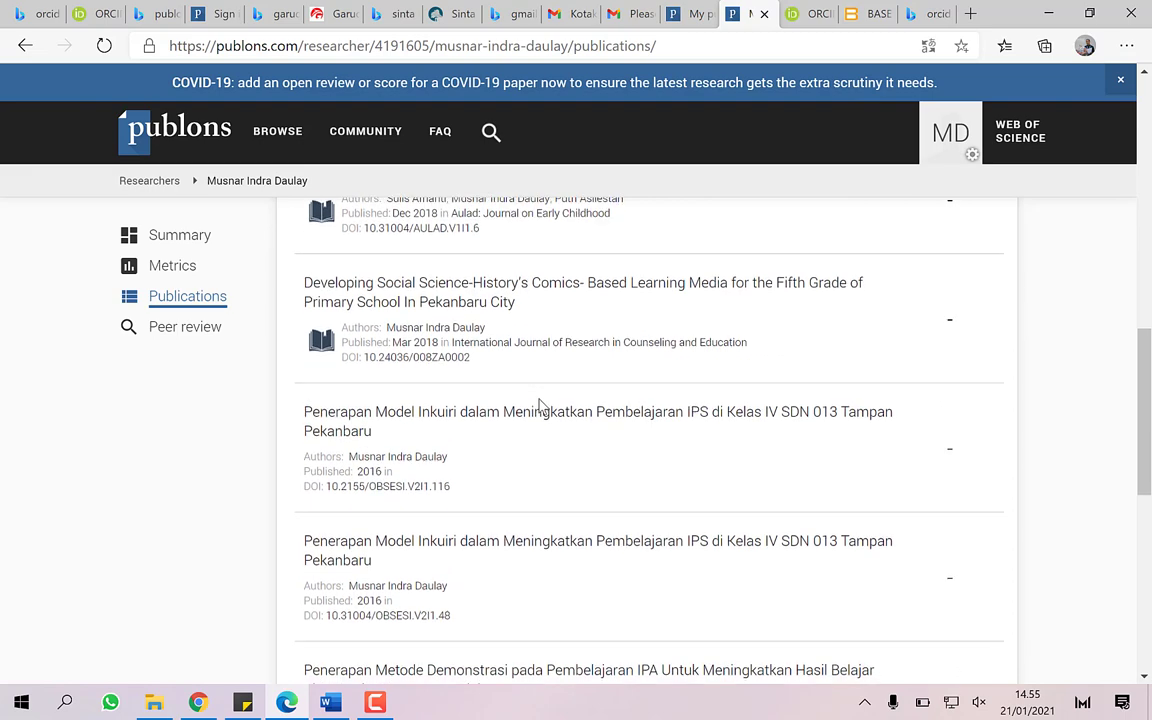
scroll(617, 440, "up", 8)
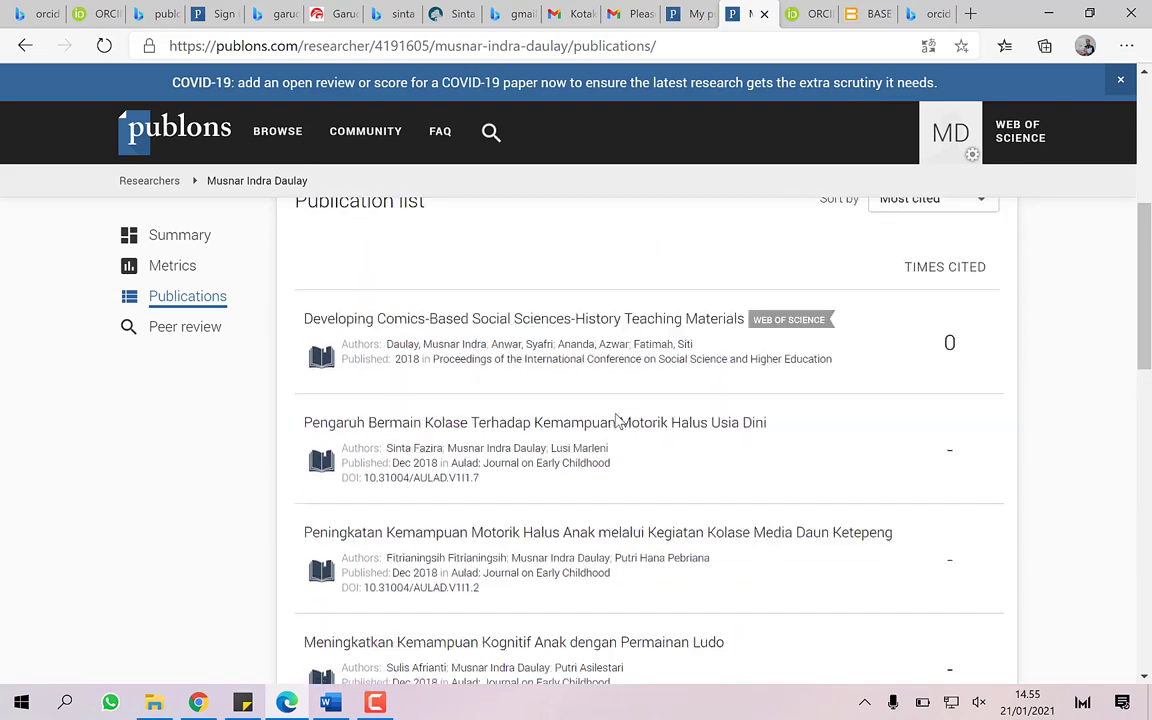
scroll(627, 406, "down", 2)
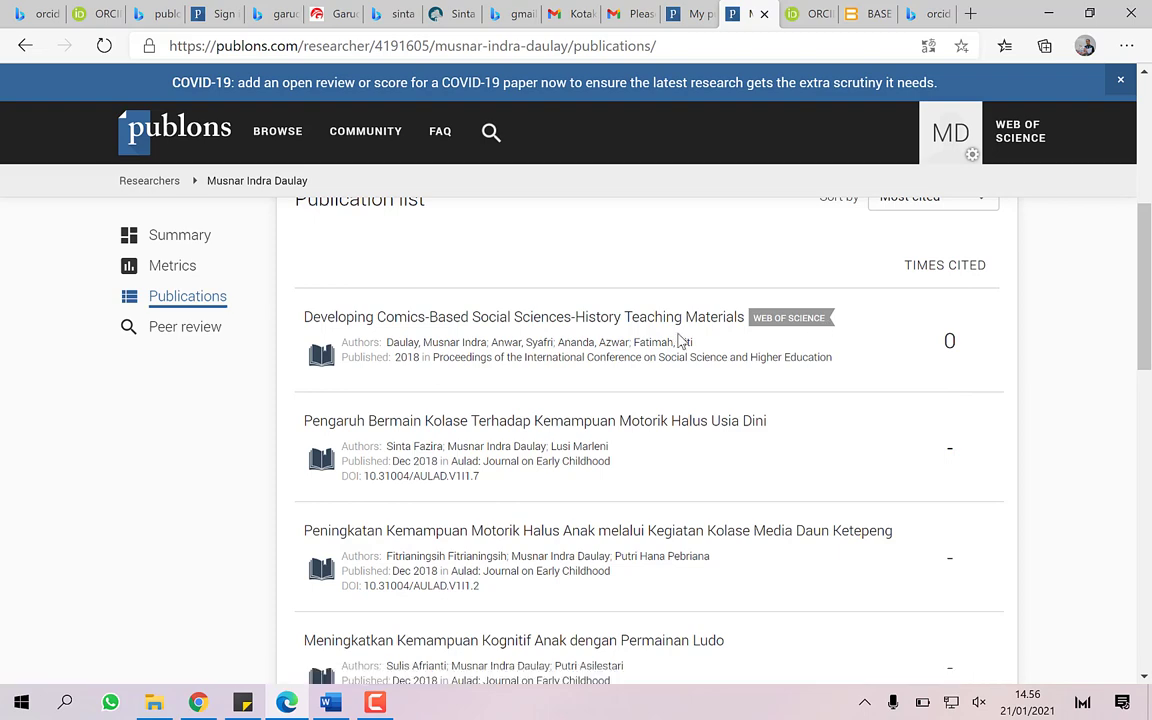
scroll(680, 340, "up", 2)
scroll(700, 395, "down", 2)
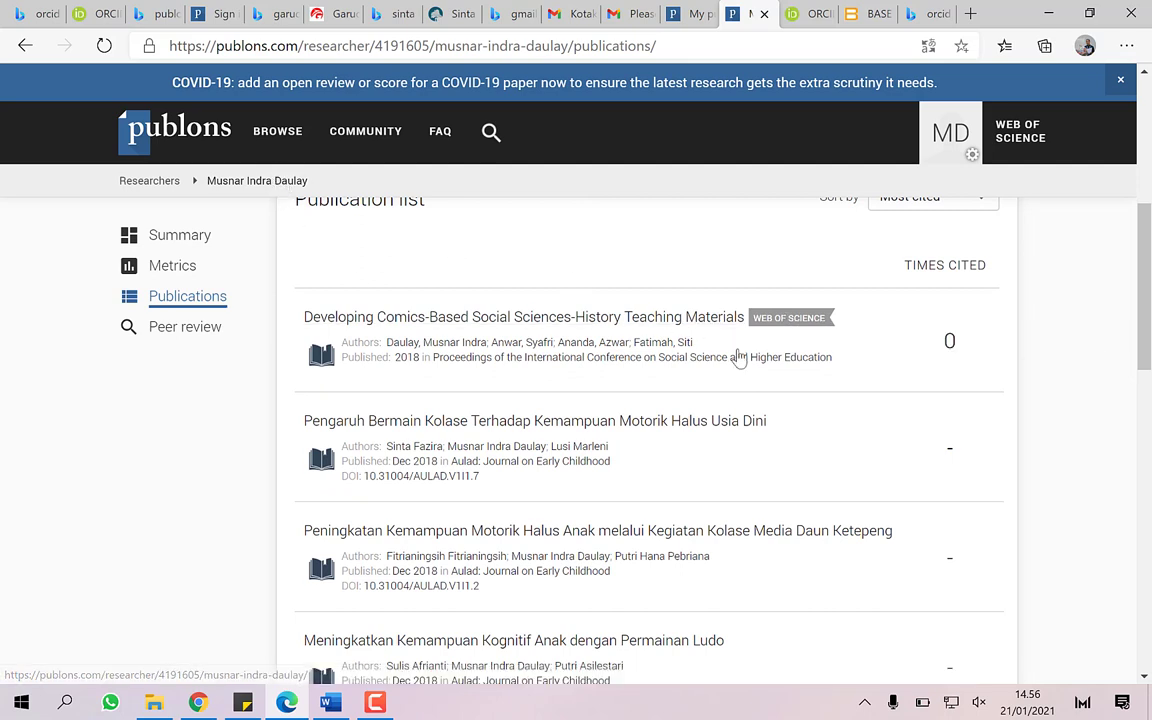
double_click(966, 452)
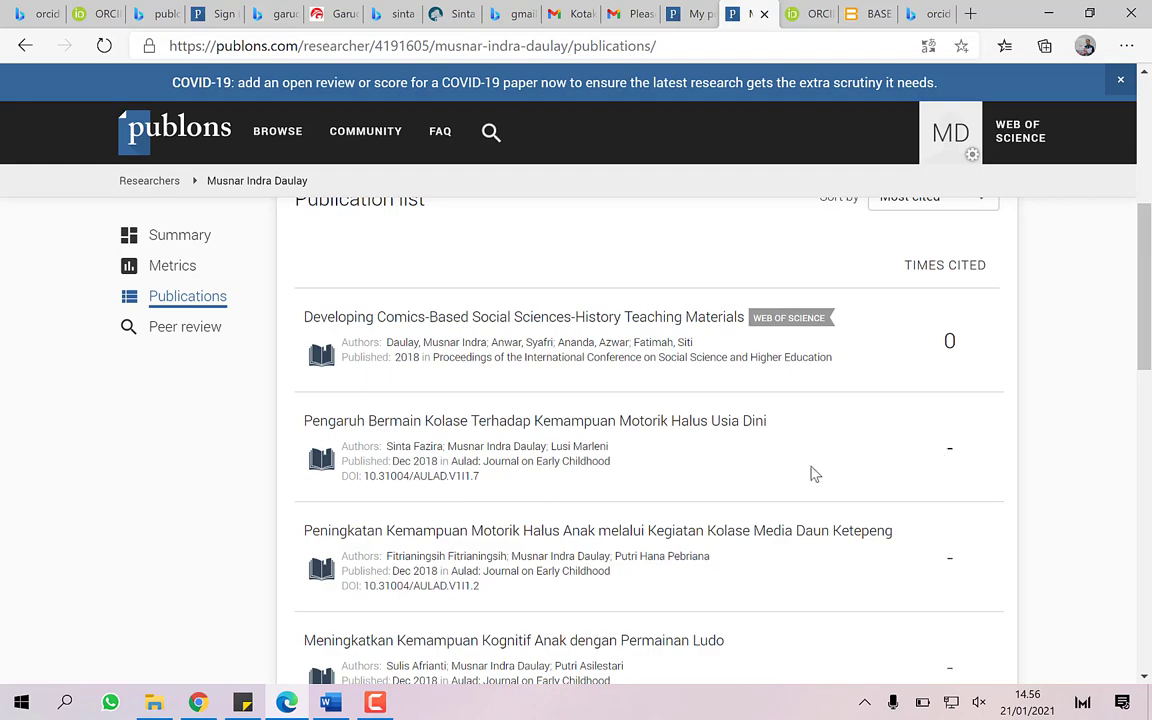
scroll(812, 474, "down", 10)
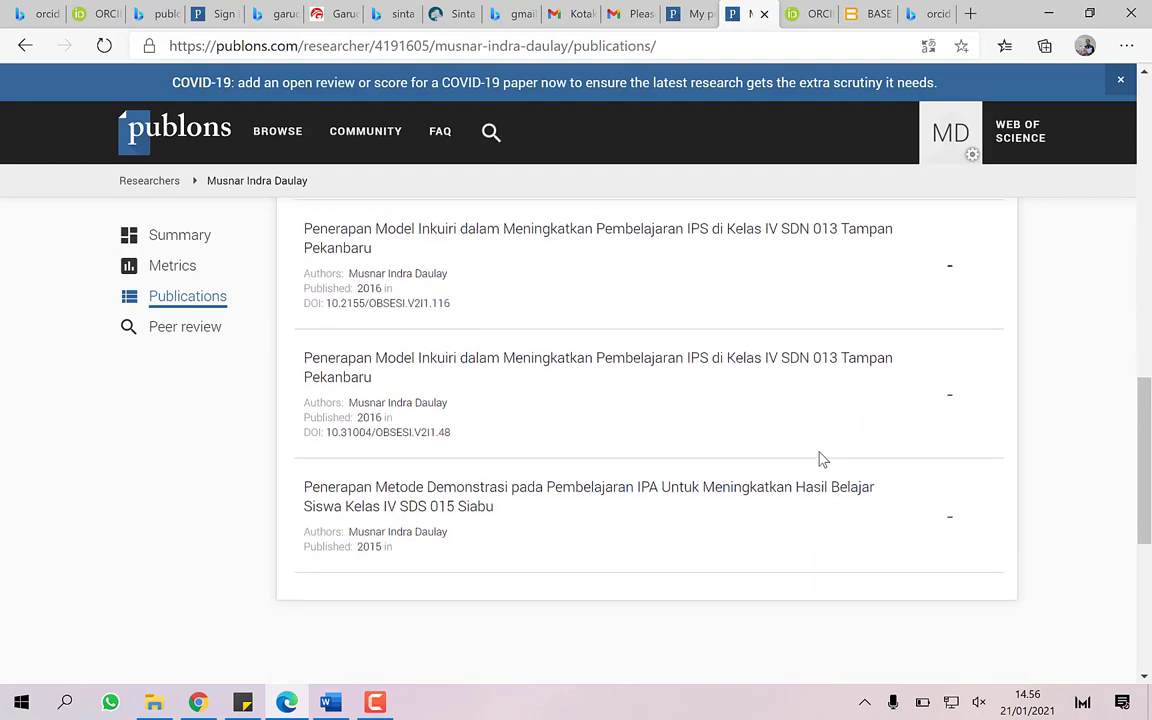
scroll(820, 458, "down", 3)
scroll(777, 463, "up", 15)
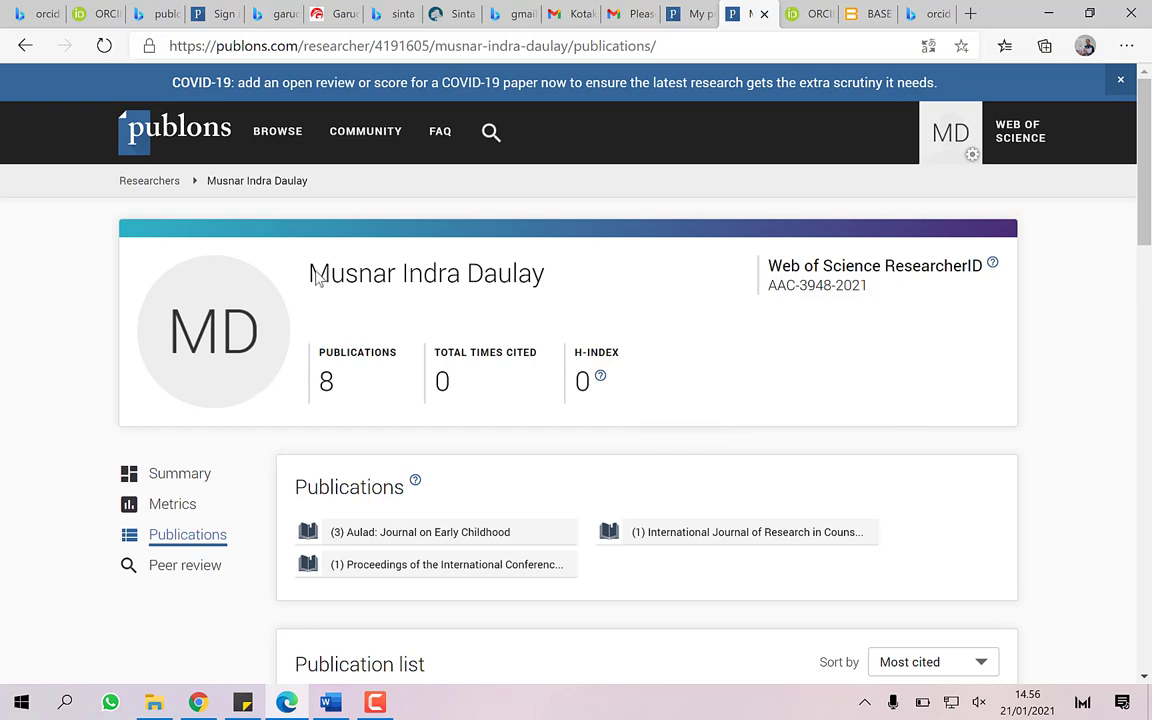
Open Profile settings from the account menu on the private Publons dashboard.
left_click(694, 14)
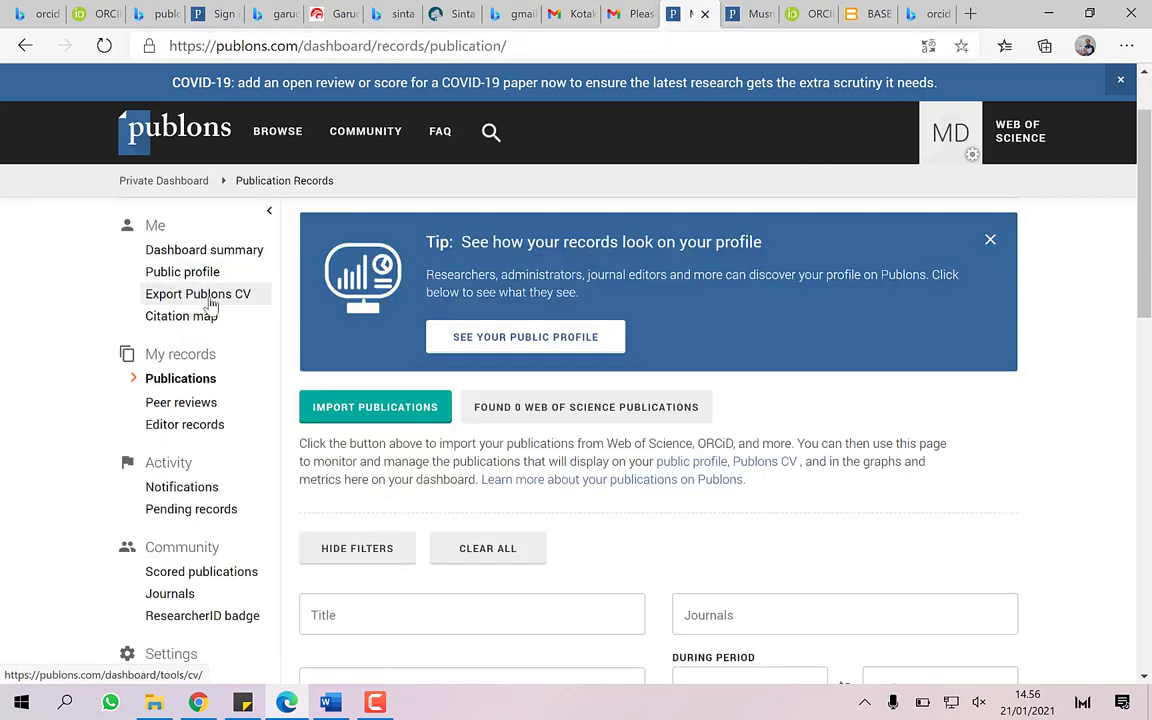
left_click(971, 158)
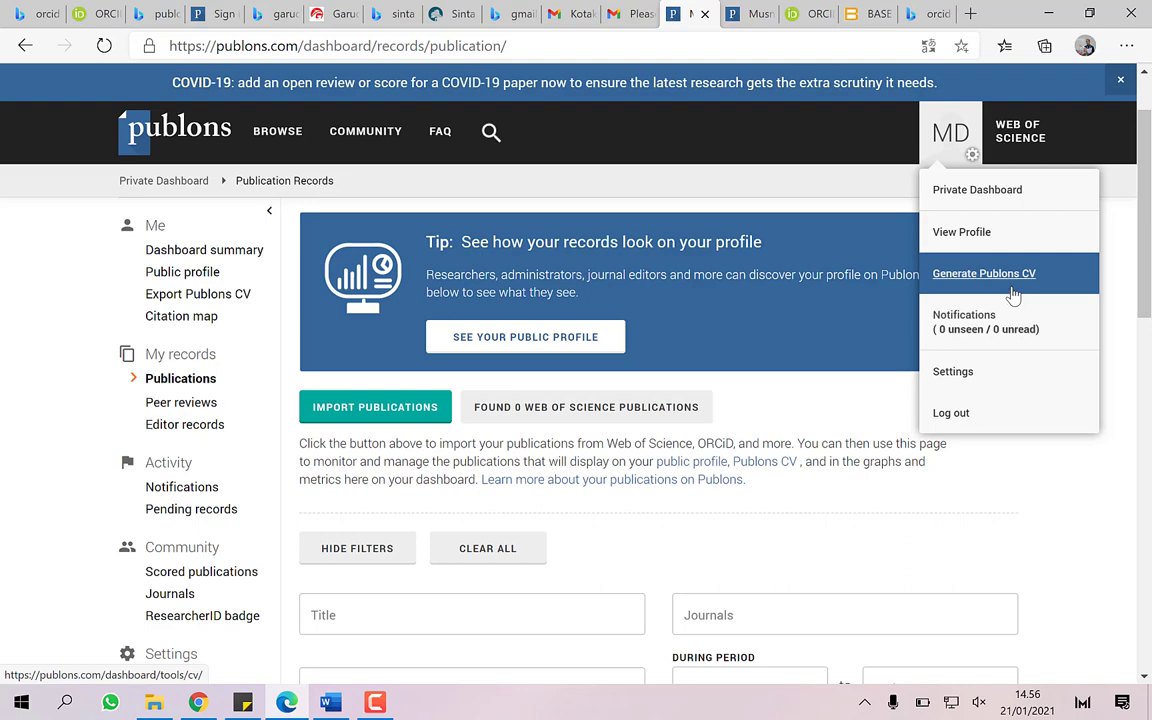
left_click(977, 371)
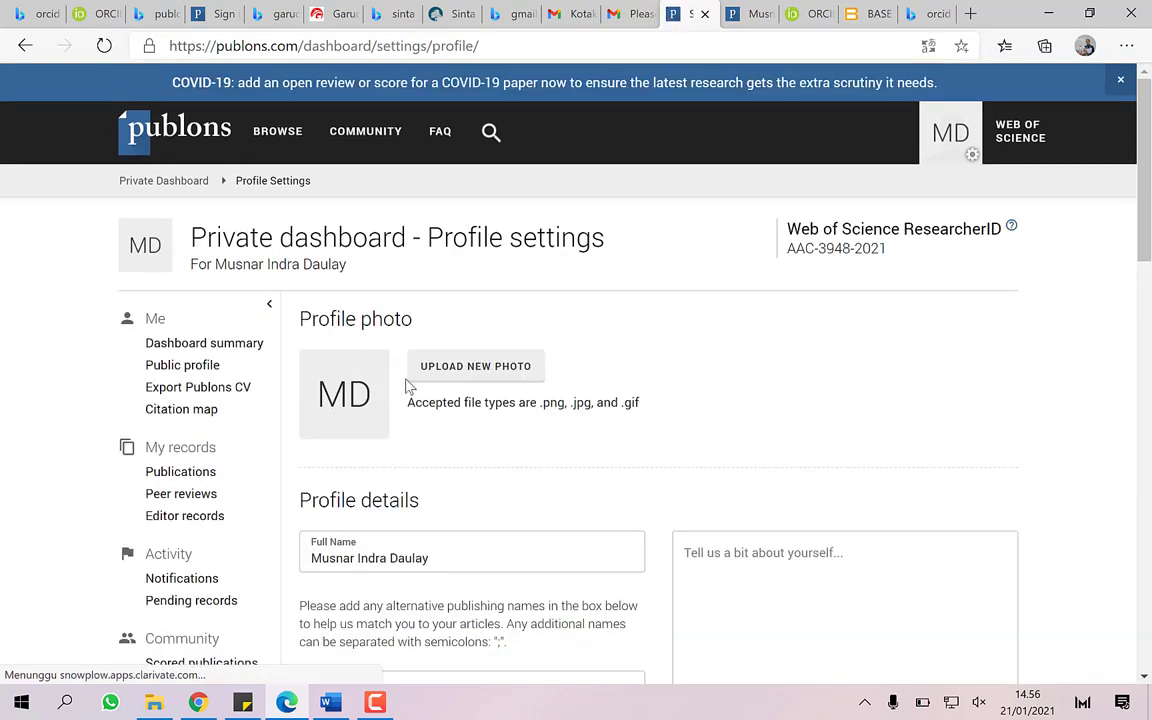
scroll(366, 473, "down", 3)
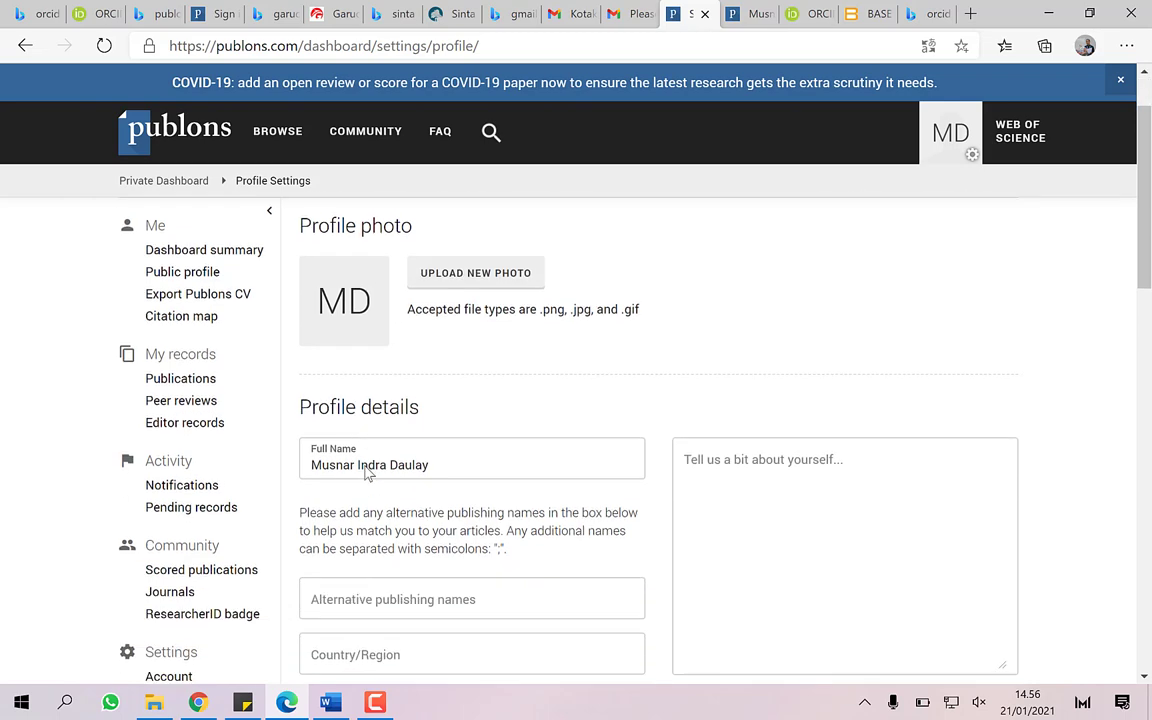
scroll(410, 467, "down", 6)
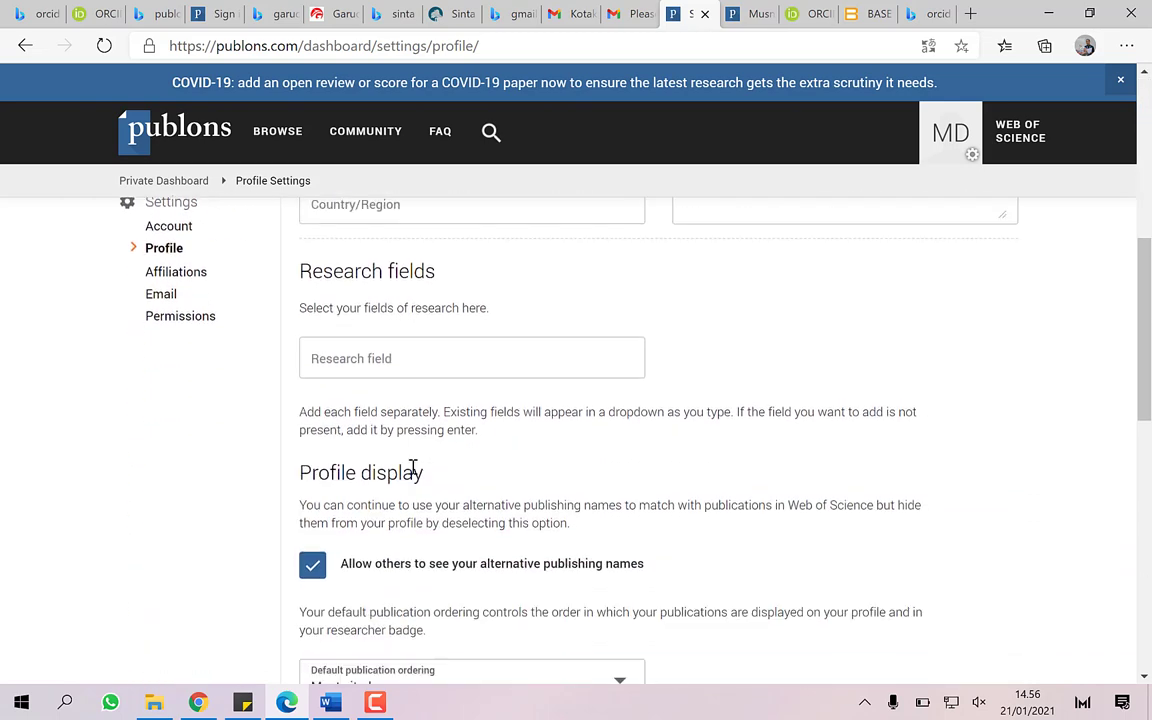
scroll(446, 466, "up", 10)
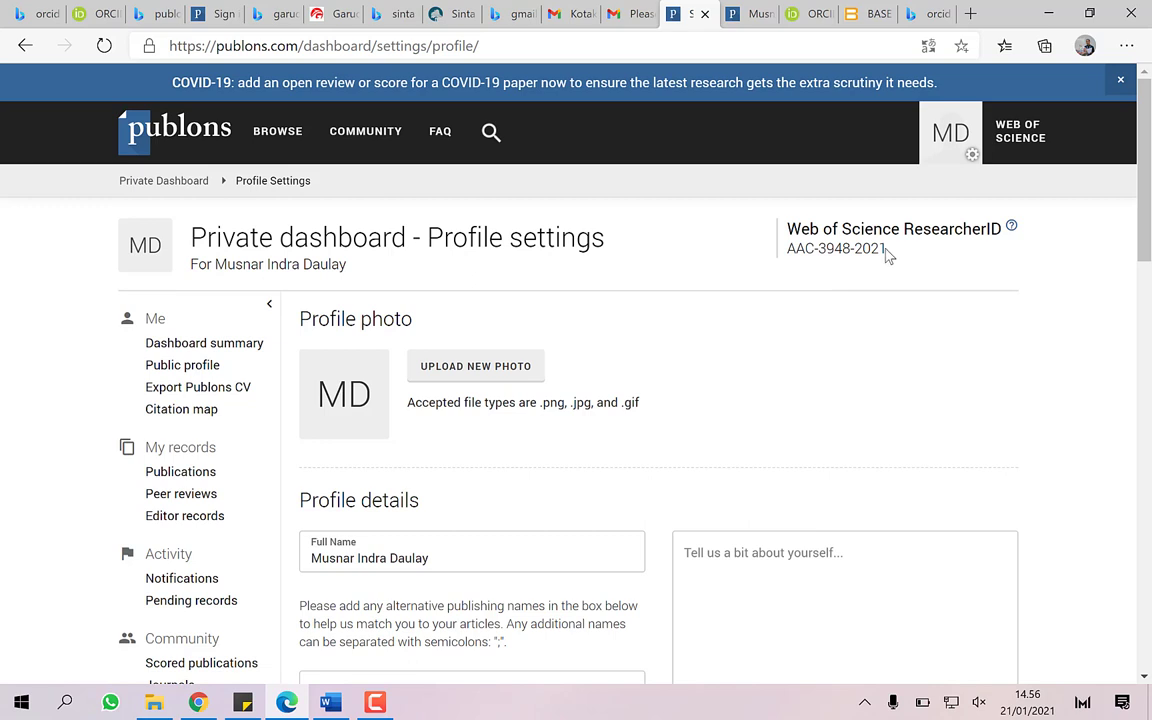
Copy the Web of Science ResearcherID shown under the settings header.
left_click_drag(886, 254, 790, 254)
key("ctrl+c")
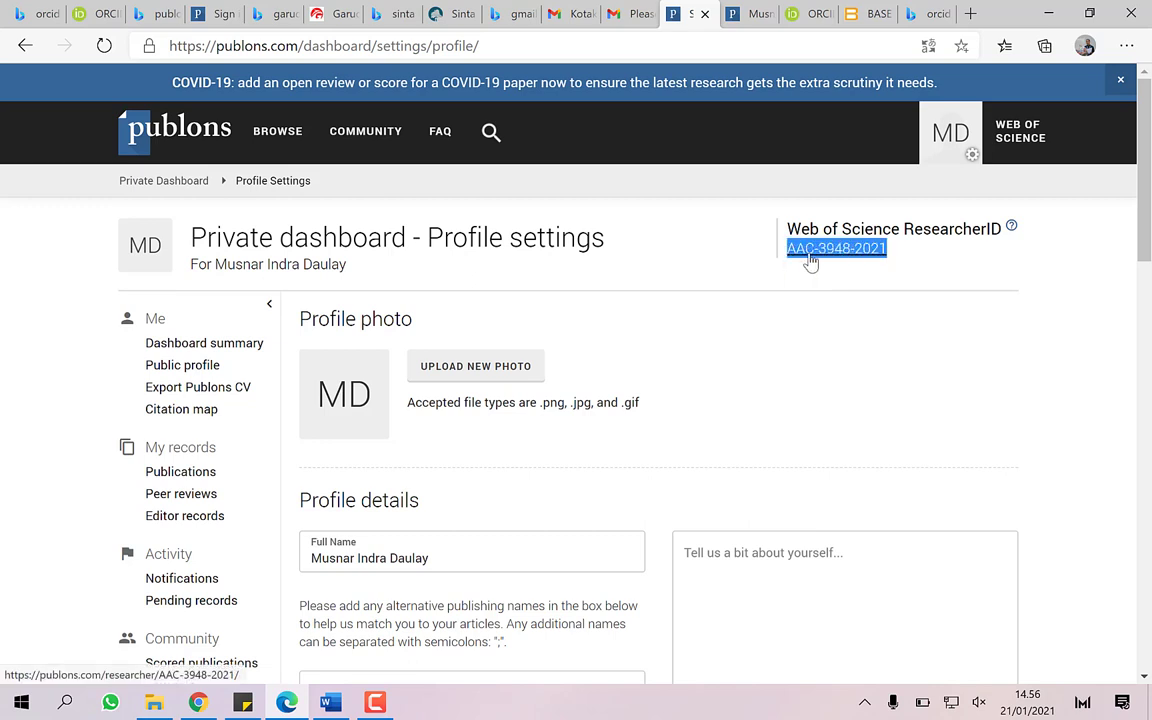
right_click(811, 262)
left_click(520, 388)
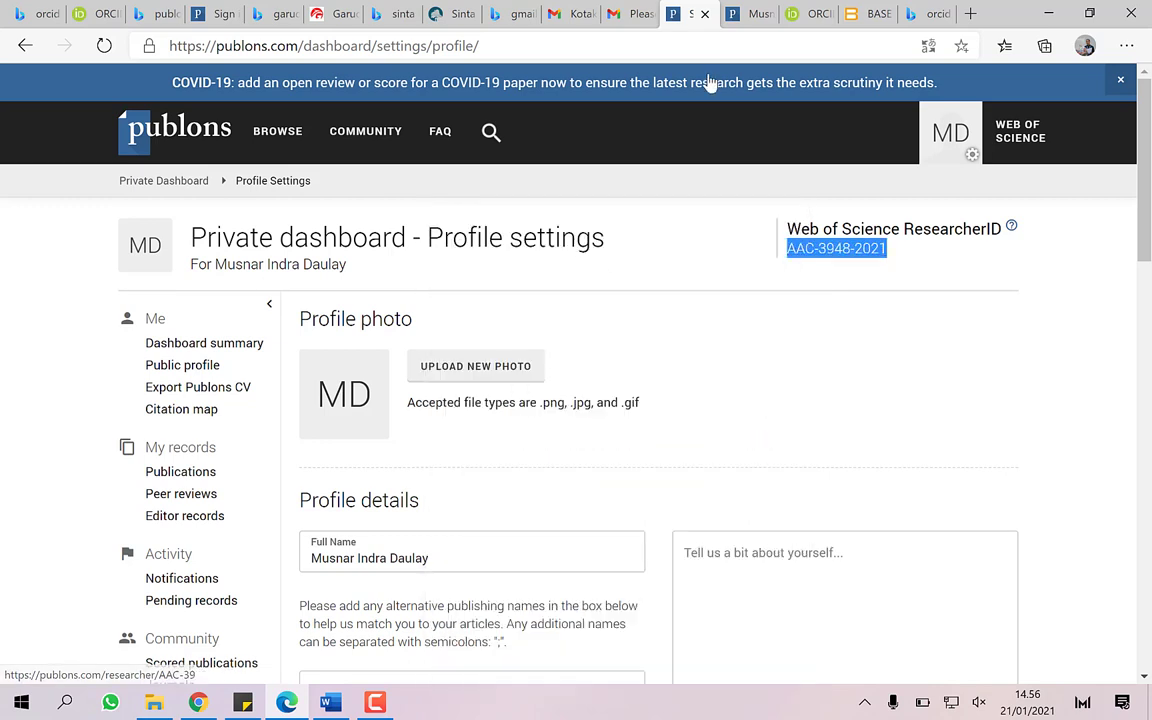
Save ResearcherID AAC-3948-2021 in the SINTA author profile, then go to its WoS Document page.
left_click(449, 14)
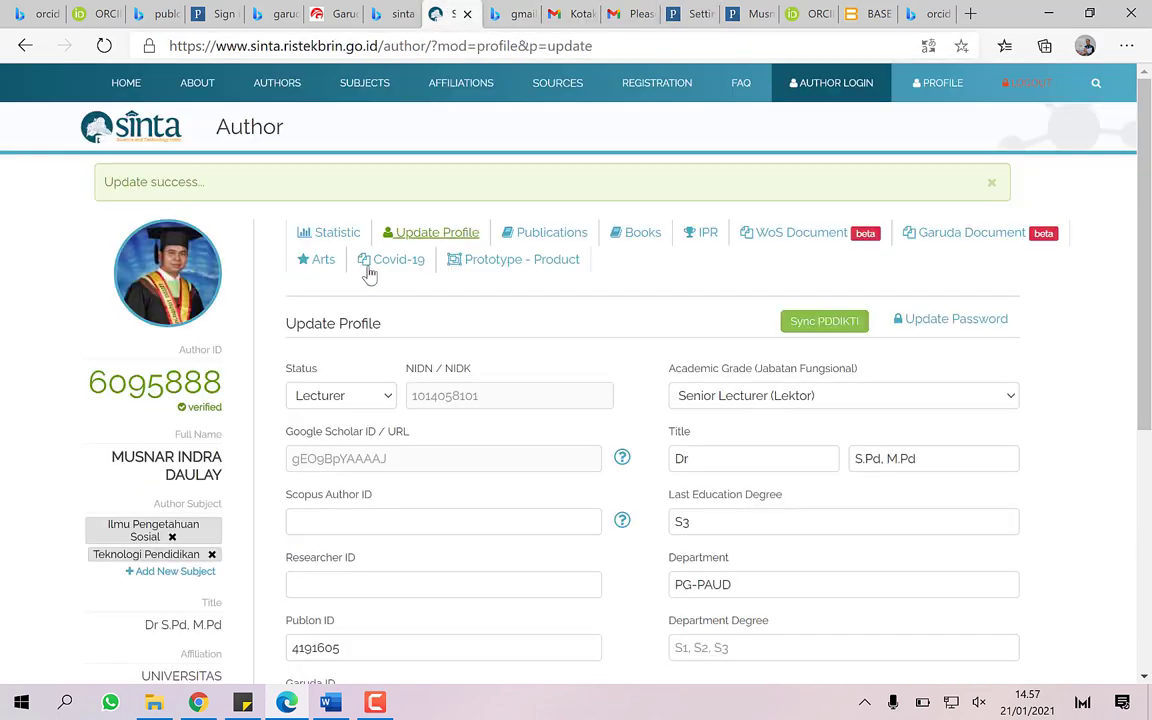
scroll(494, 311, "down", 3)
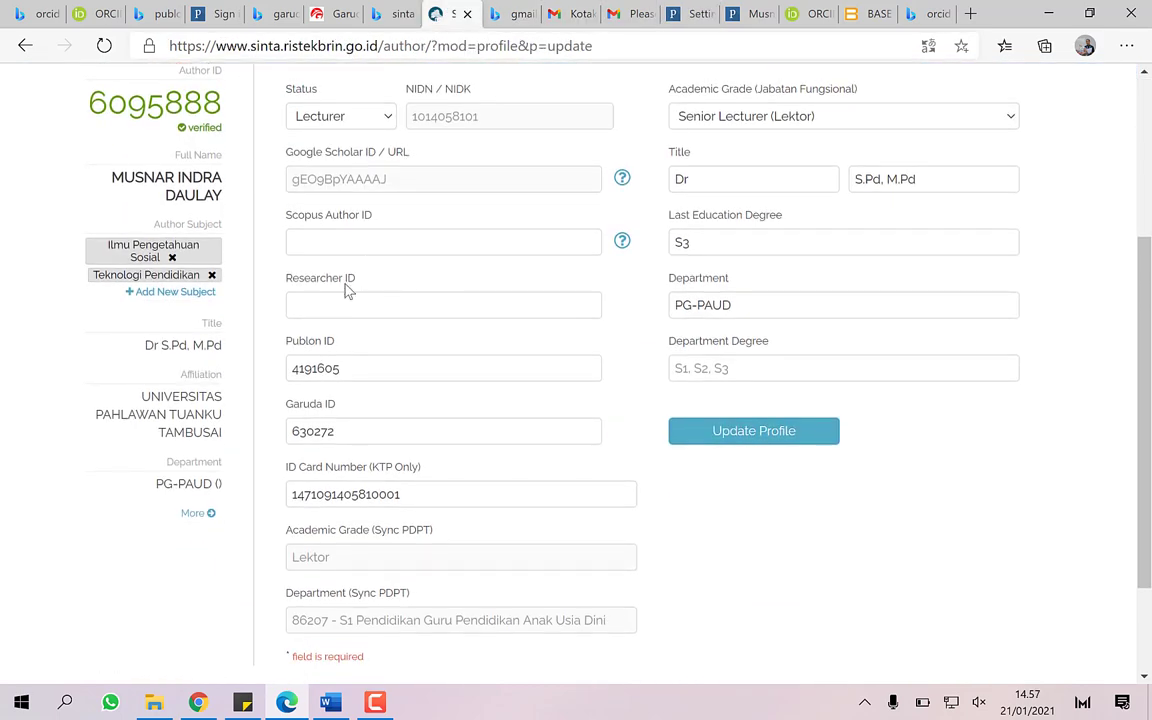
key("ctrl+v")
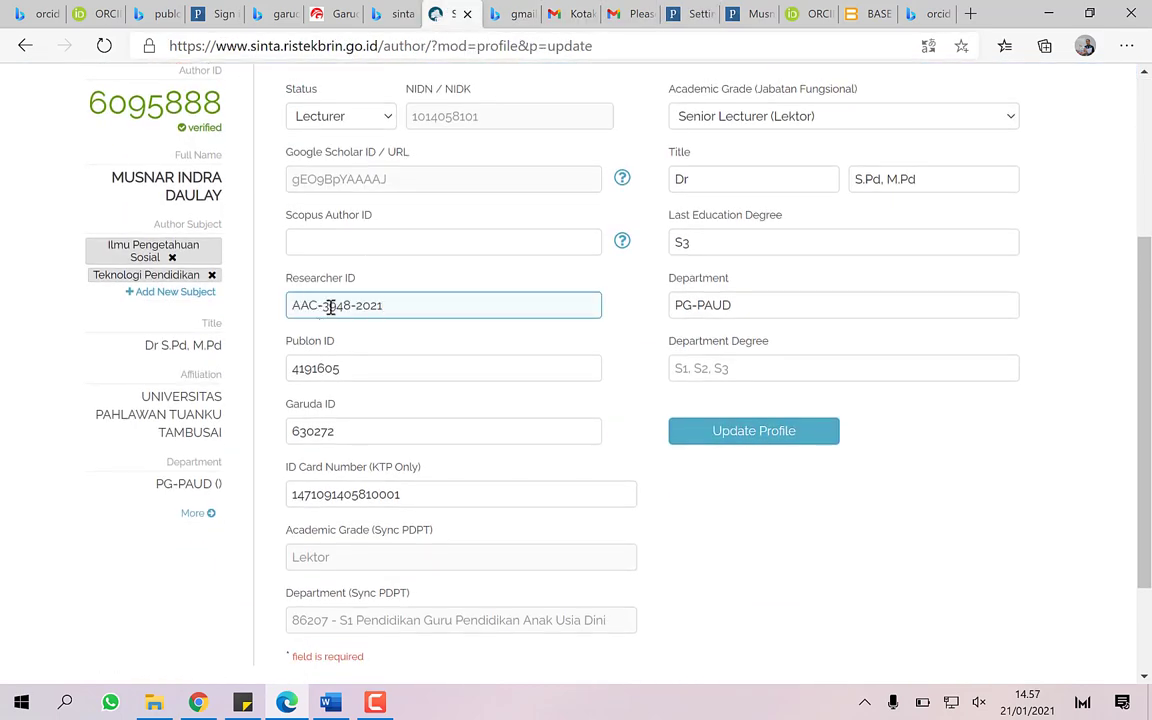
left_click(313, 240)
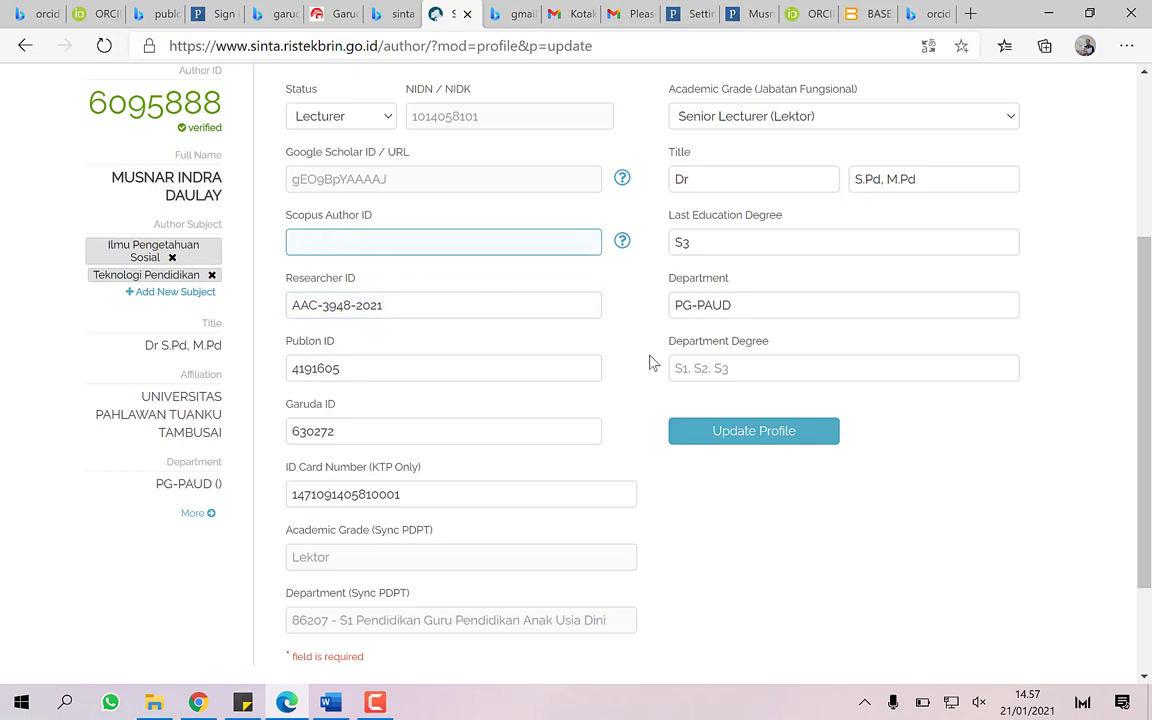
left_click(726, 428)
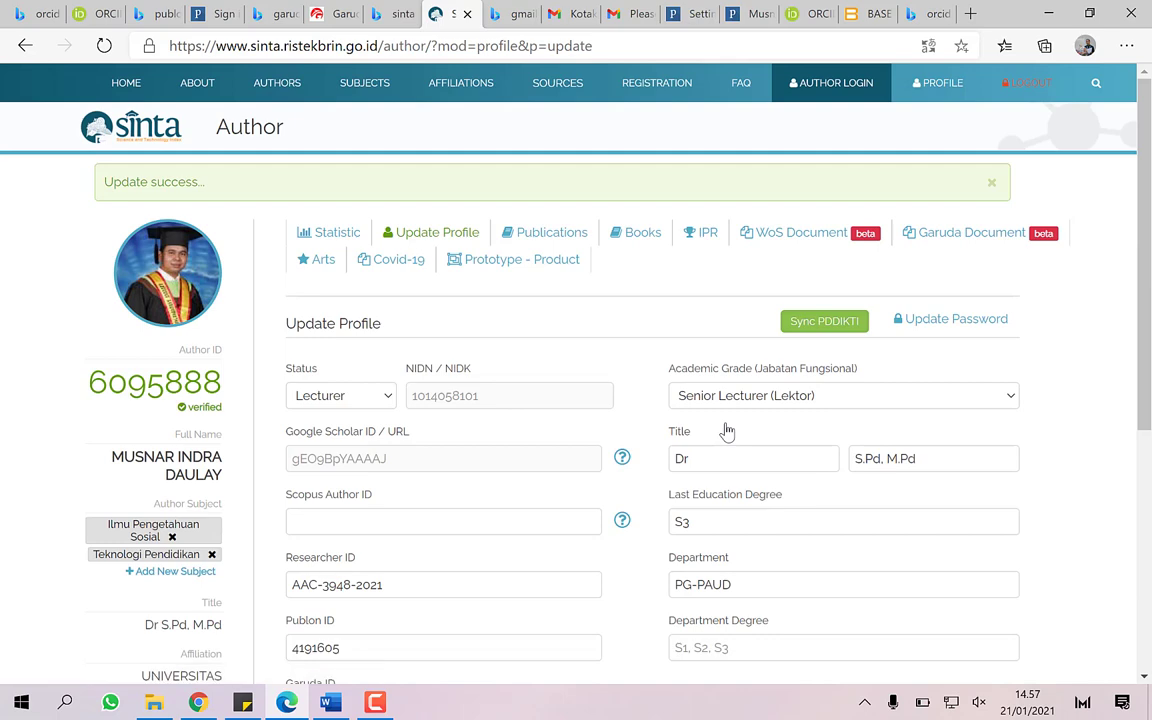
scroll(728, 430, "down", 3)
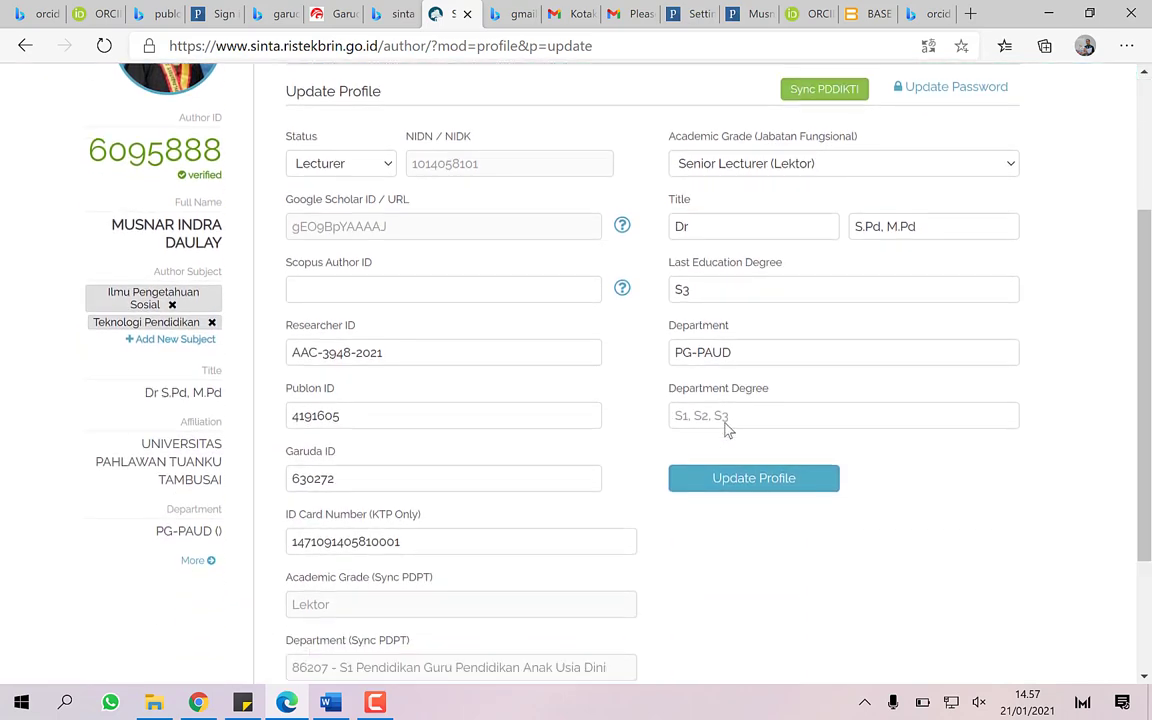
left_click(800, 442)
scroll(800, 446, "up", 1)
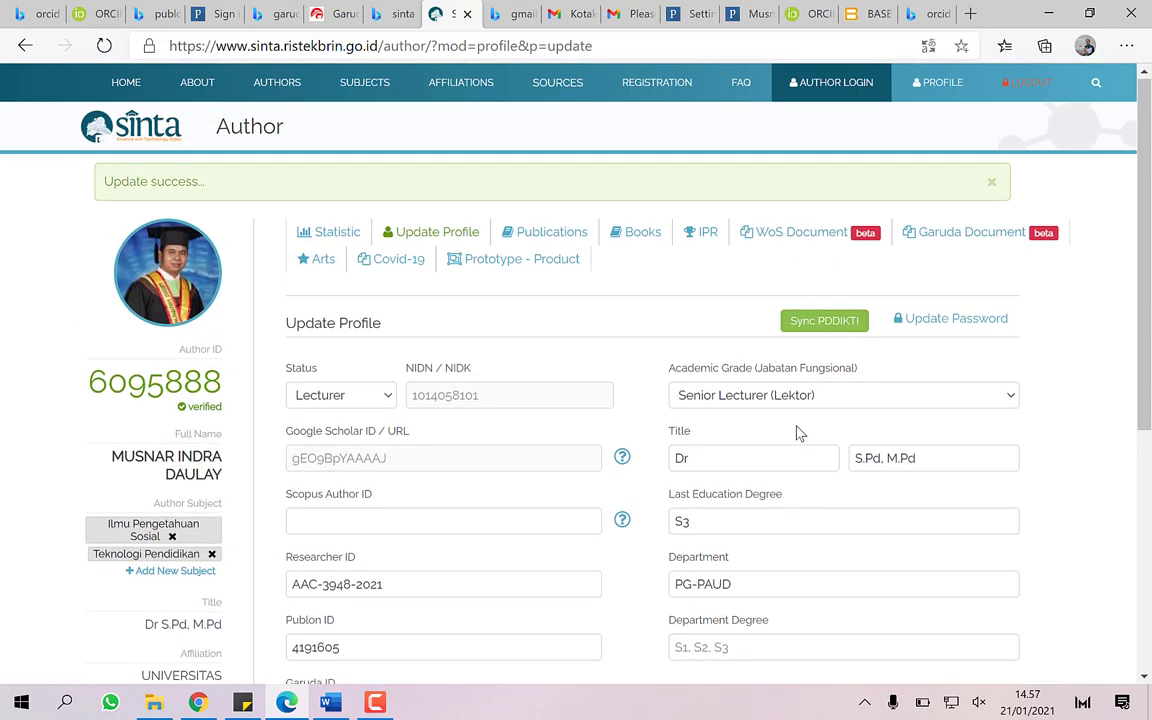
left_click(772, 242)
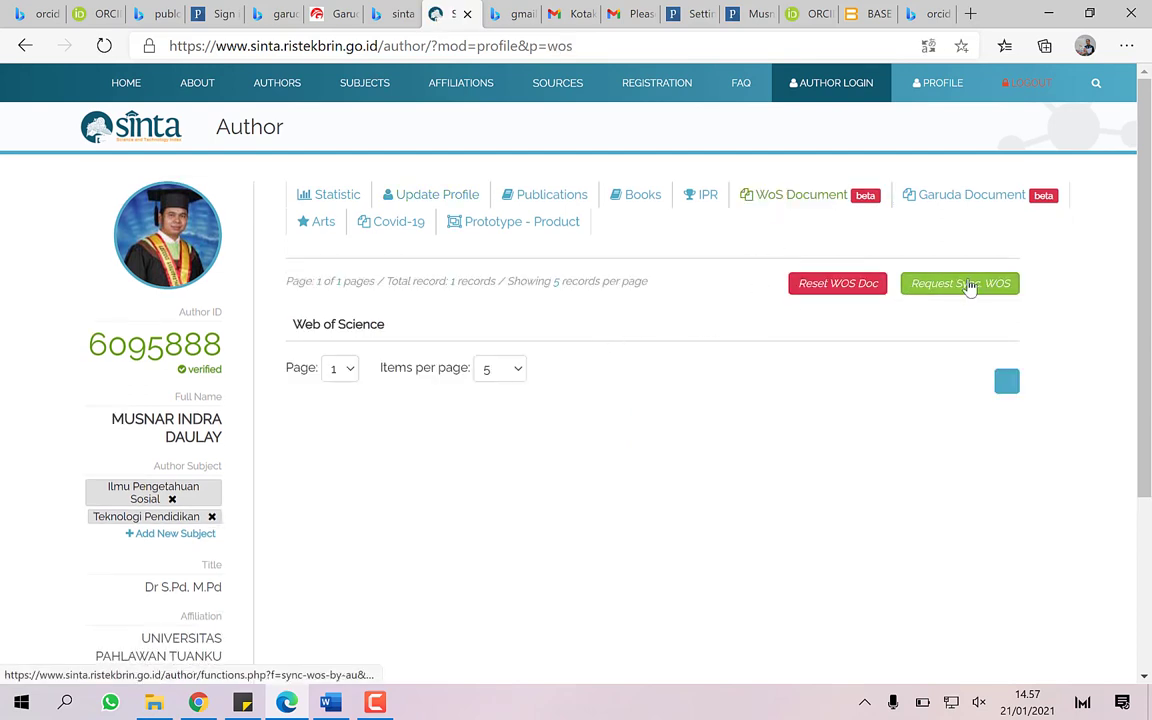
Request and confirm a WoS sync, then reload to confirm it is queued at Queue Number 1.
left_click(970, 287)
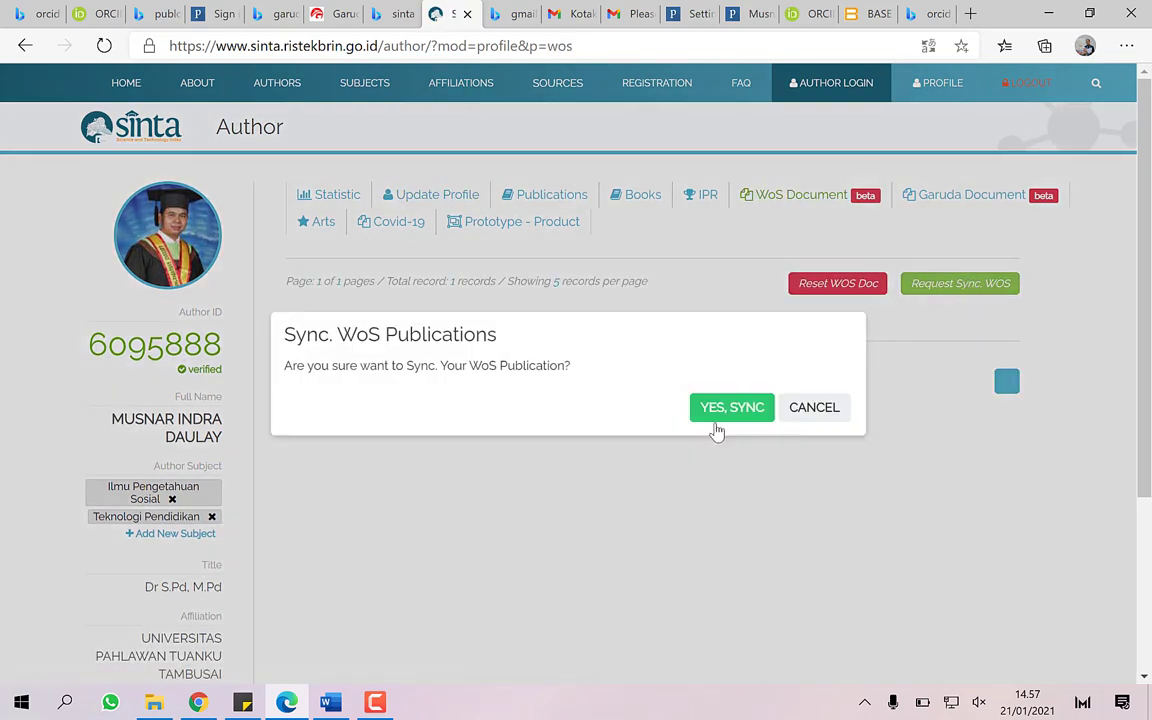
left_click(726, 410)
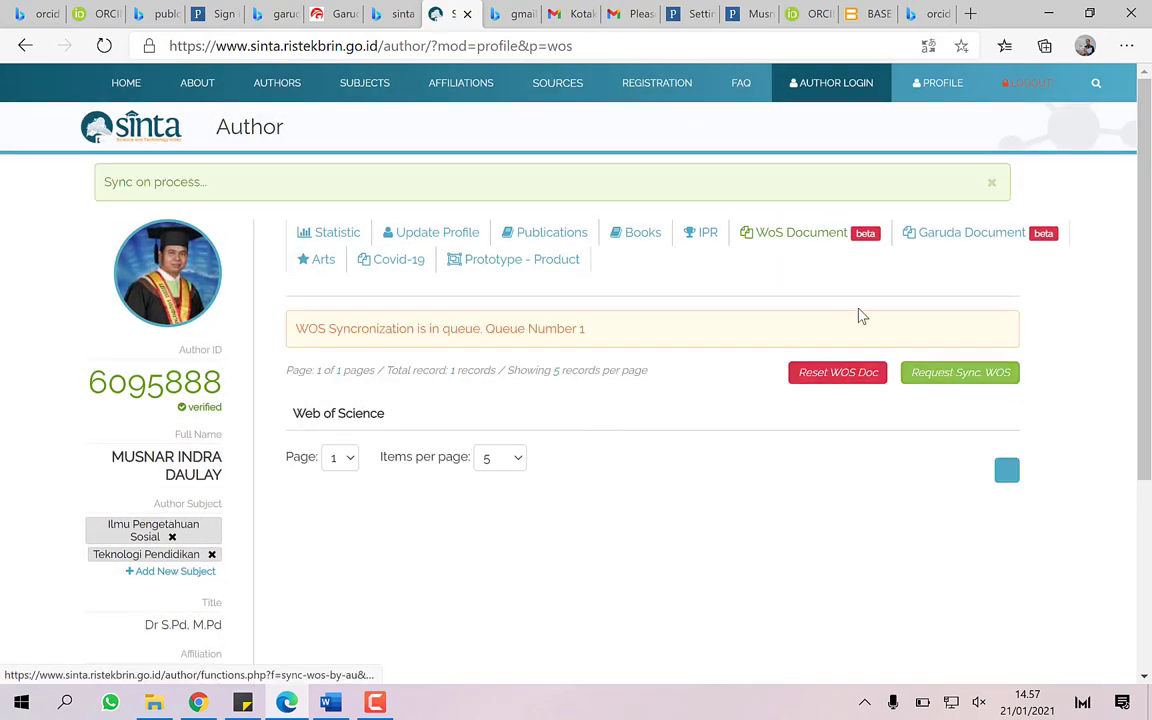
left_click(116, 50)
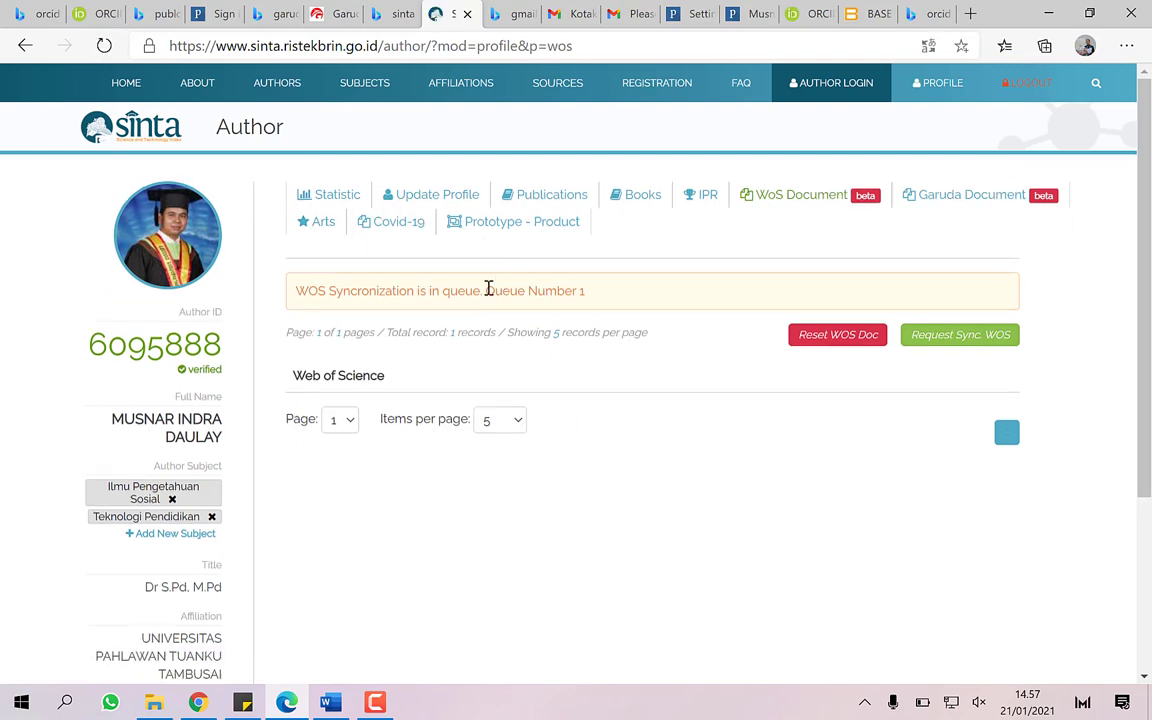
left_click_drag(485, 290, 617, 296)
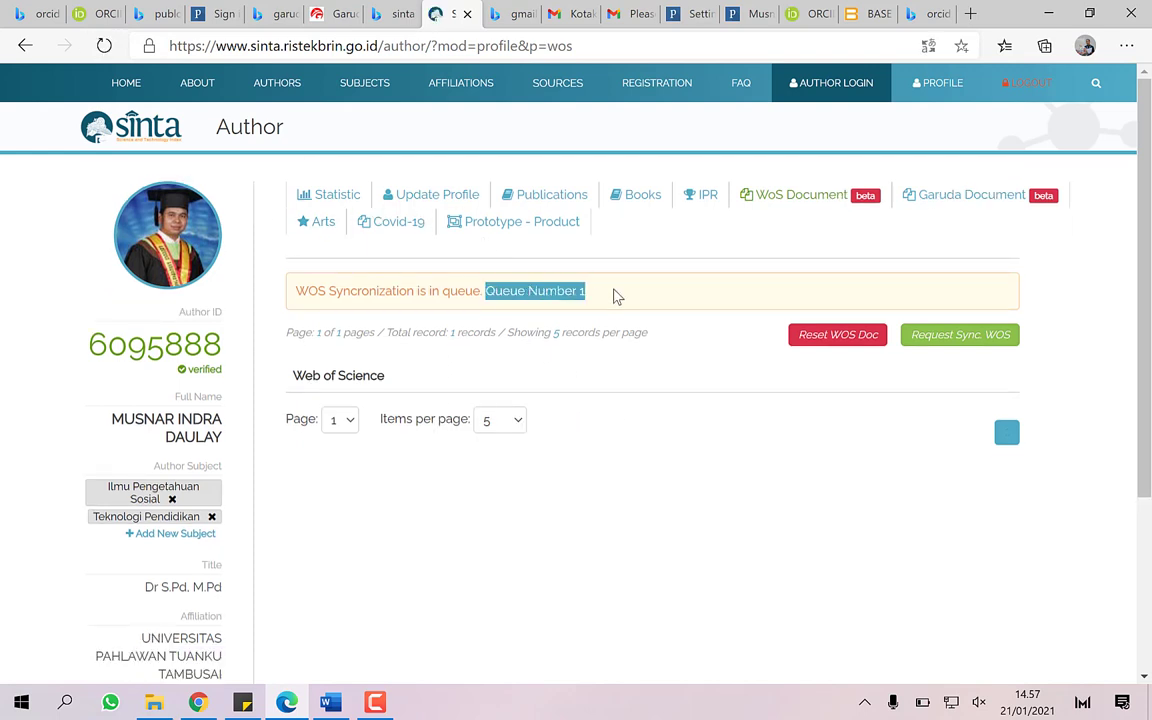
left_click(104, 45)
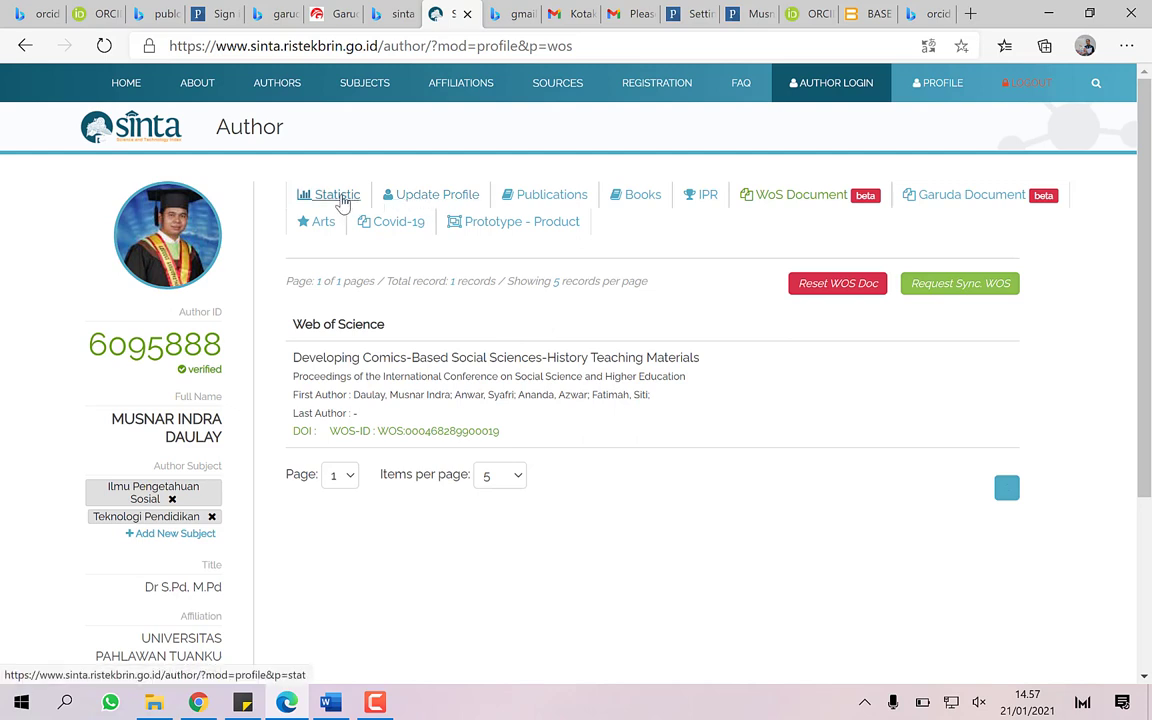
Browse the author's Statistic, Books and WoS Document pages, dismissing Edge's translate prompt.
left_click(338, 196)
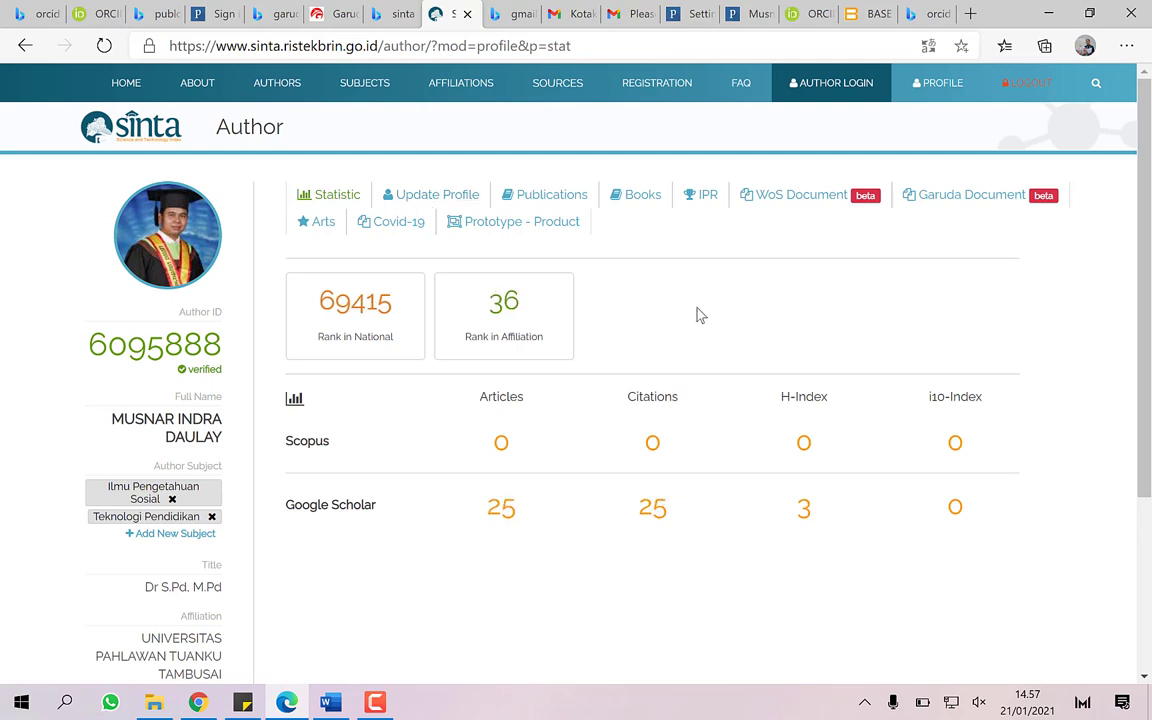
left_click(656, 196)
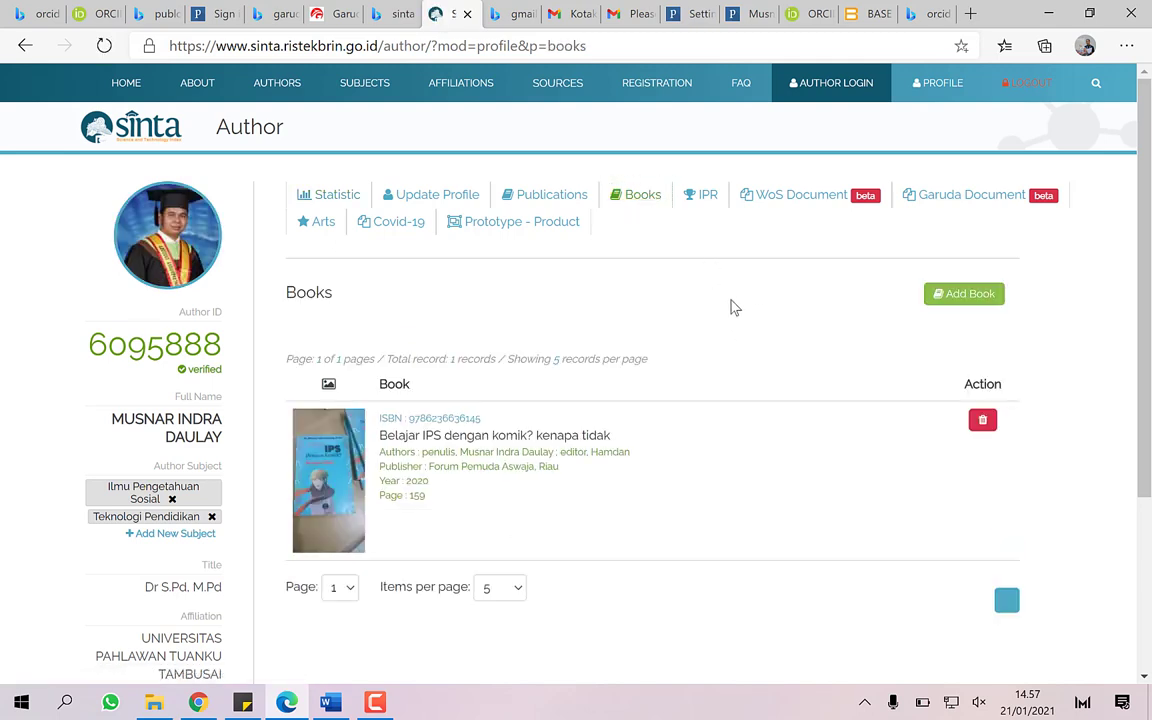
left_click(785, 205)
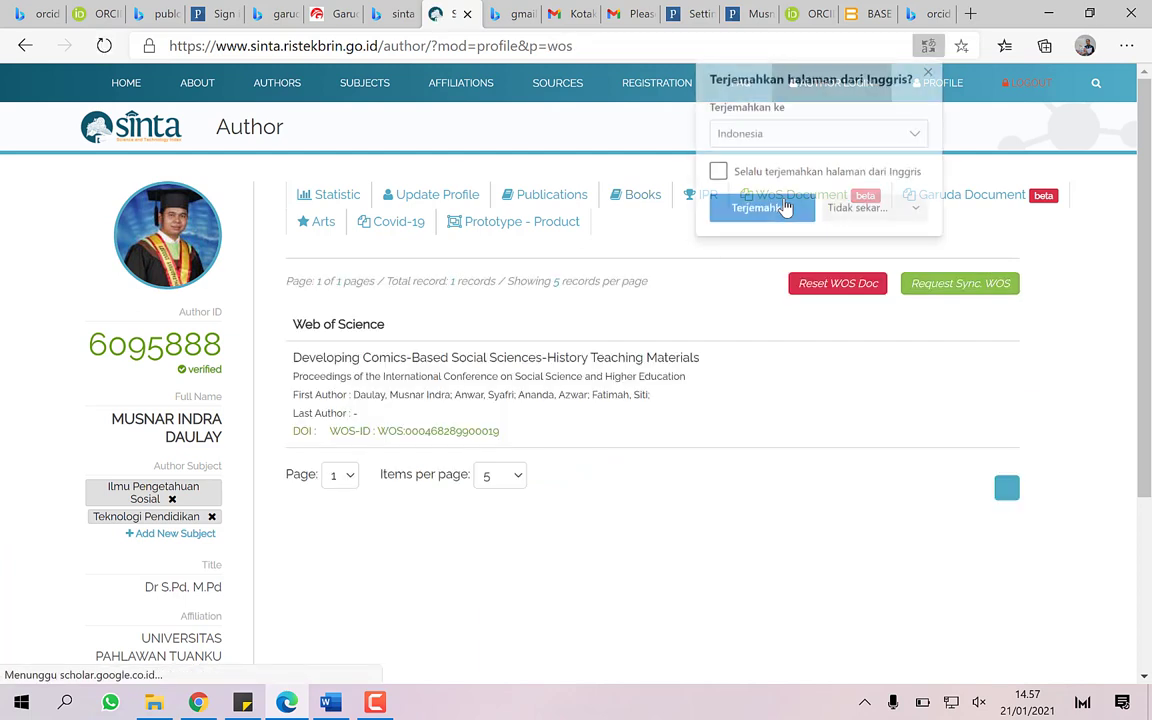
left_click(930, 73)
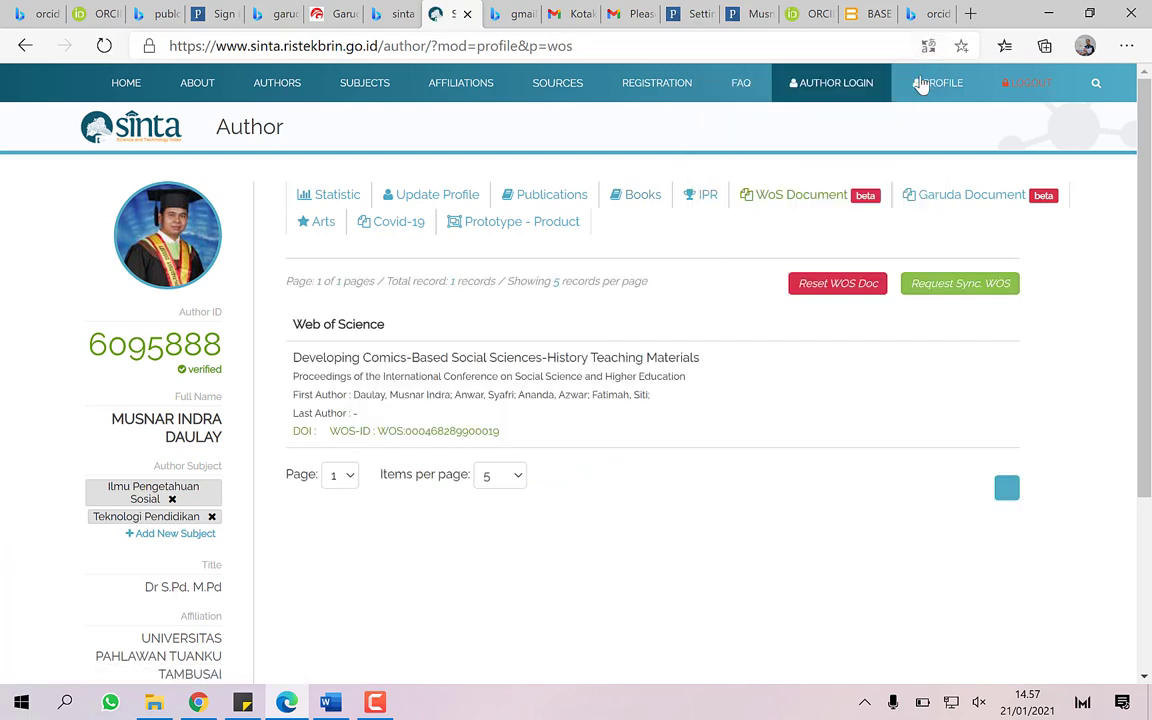
Return to Statistic showing national rank 69415, affiliation rank 36, and Google Scholar h-index 3.
scroll(735, 302, "down", 1)
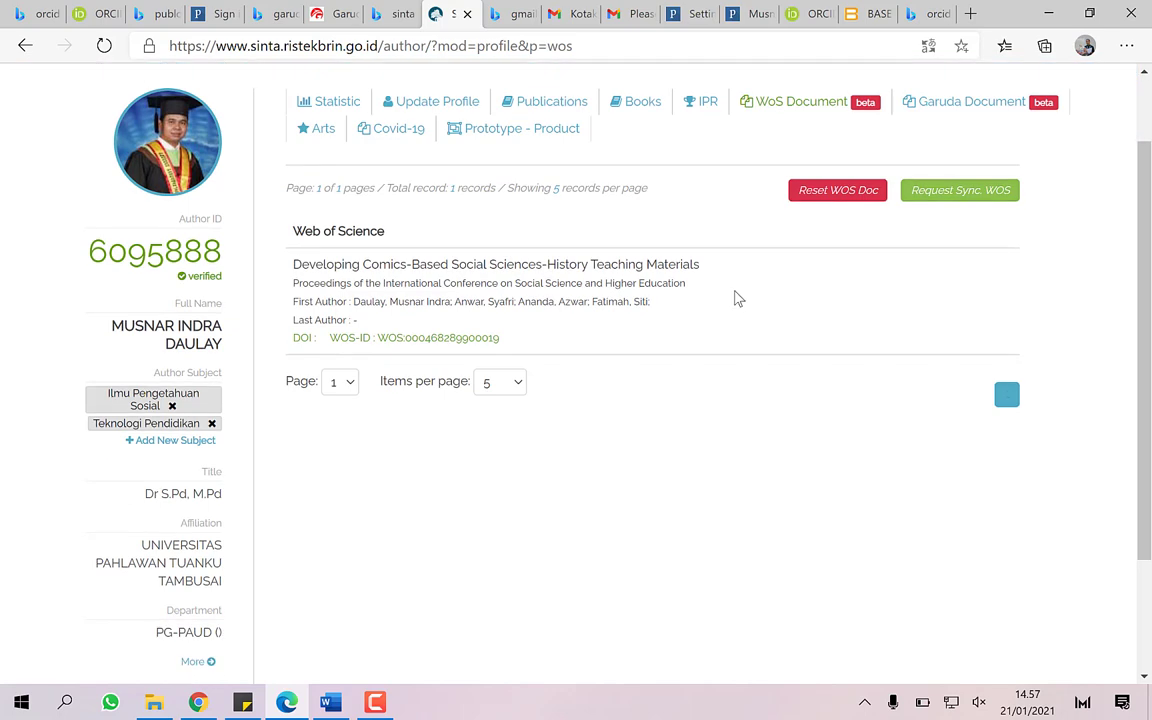
scroll(736, 300, "up", 1)
scroll(737, 299, "down", 1)
scroll(741, 291, "up", 1)
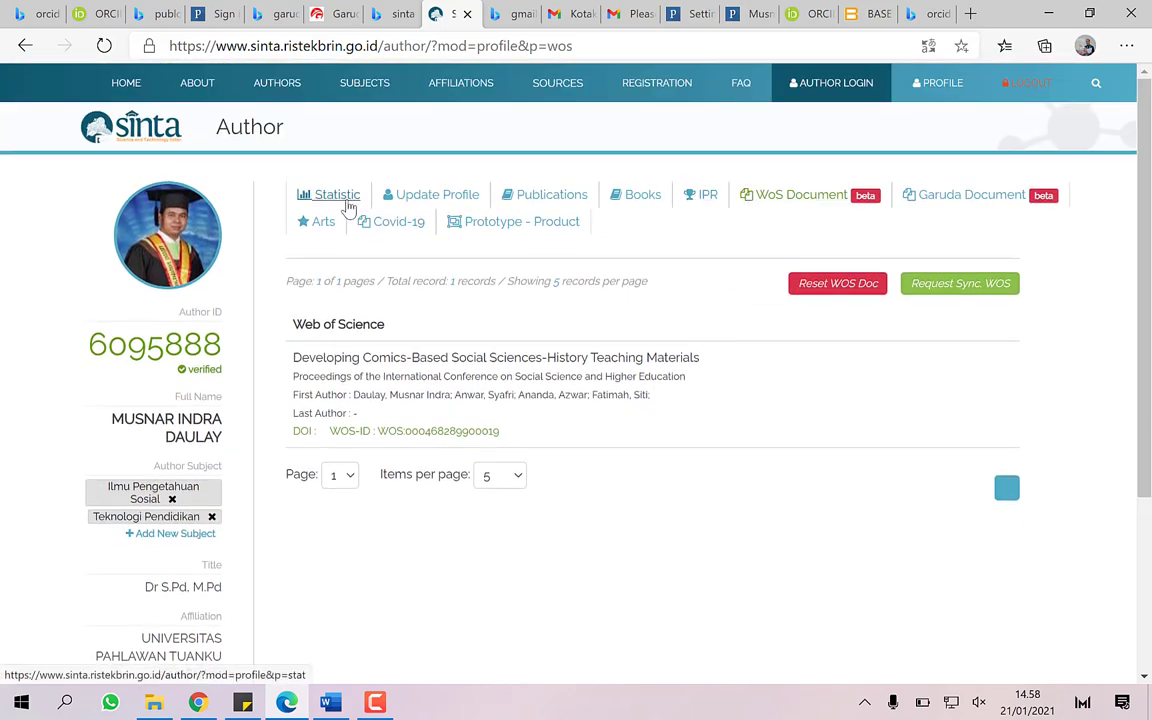
left_click(349, 207)
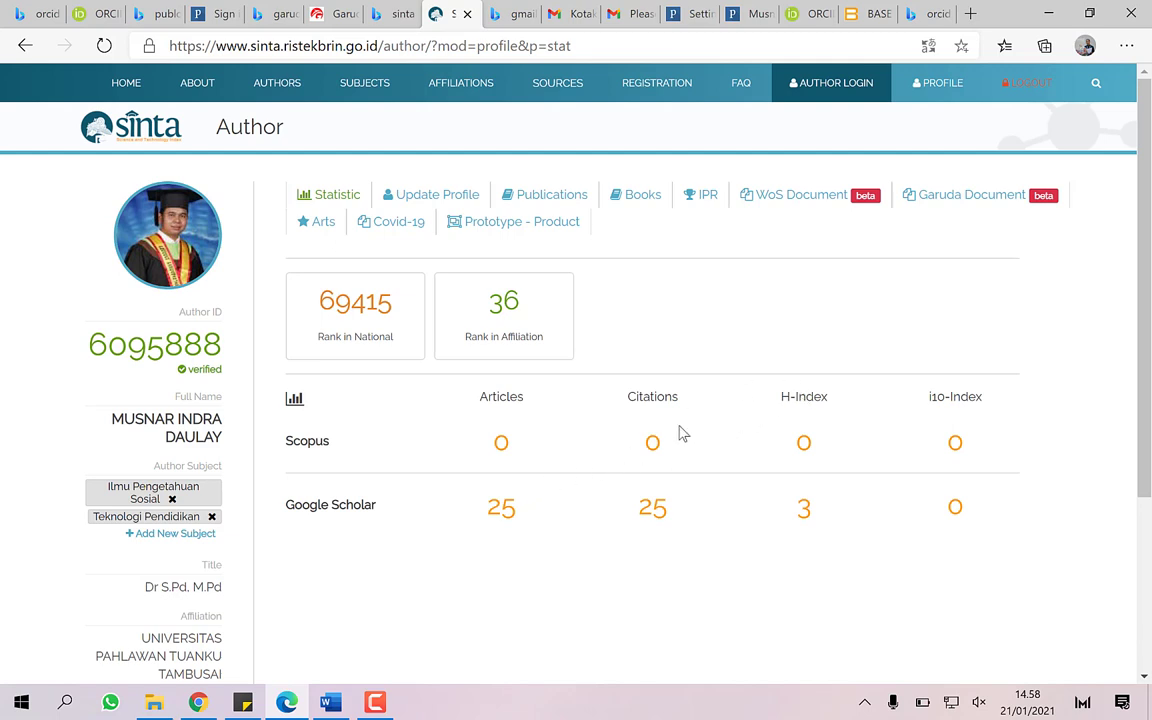
left_click(376, 703)
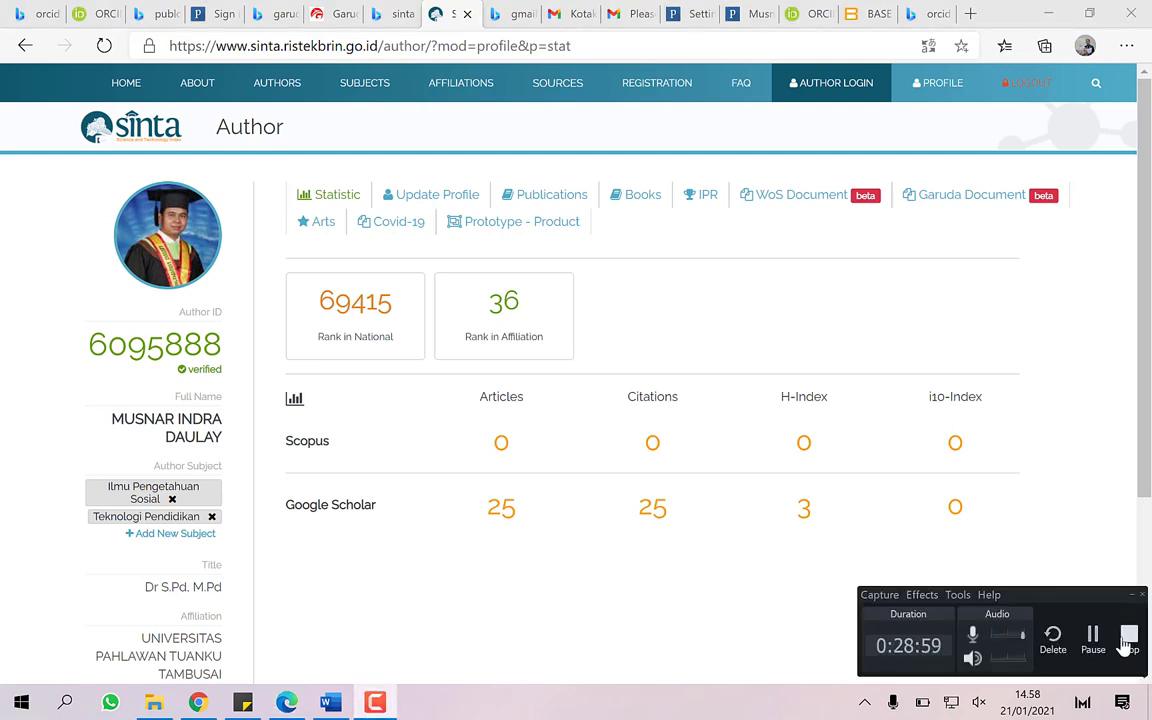